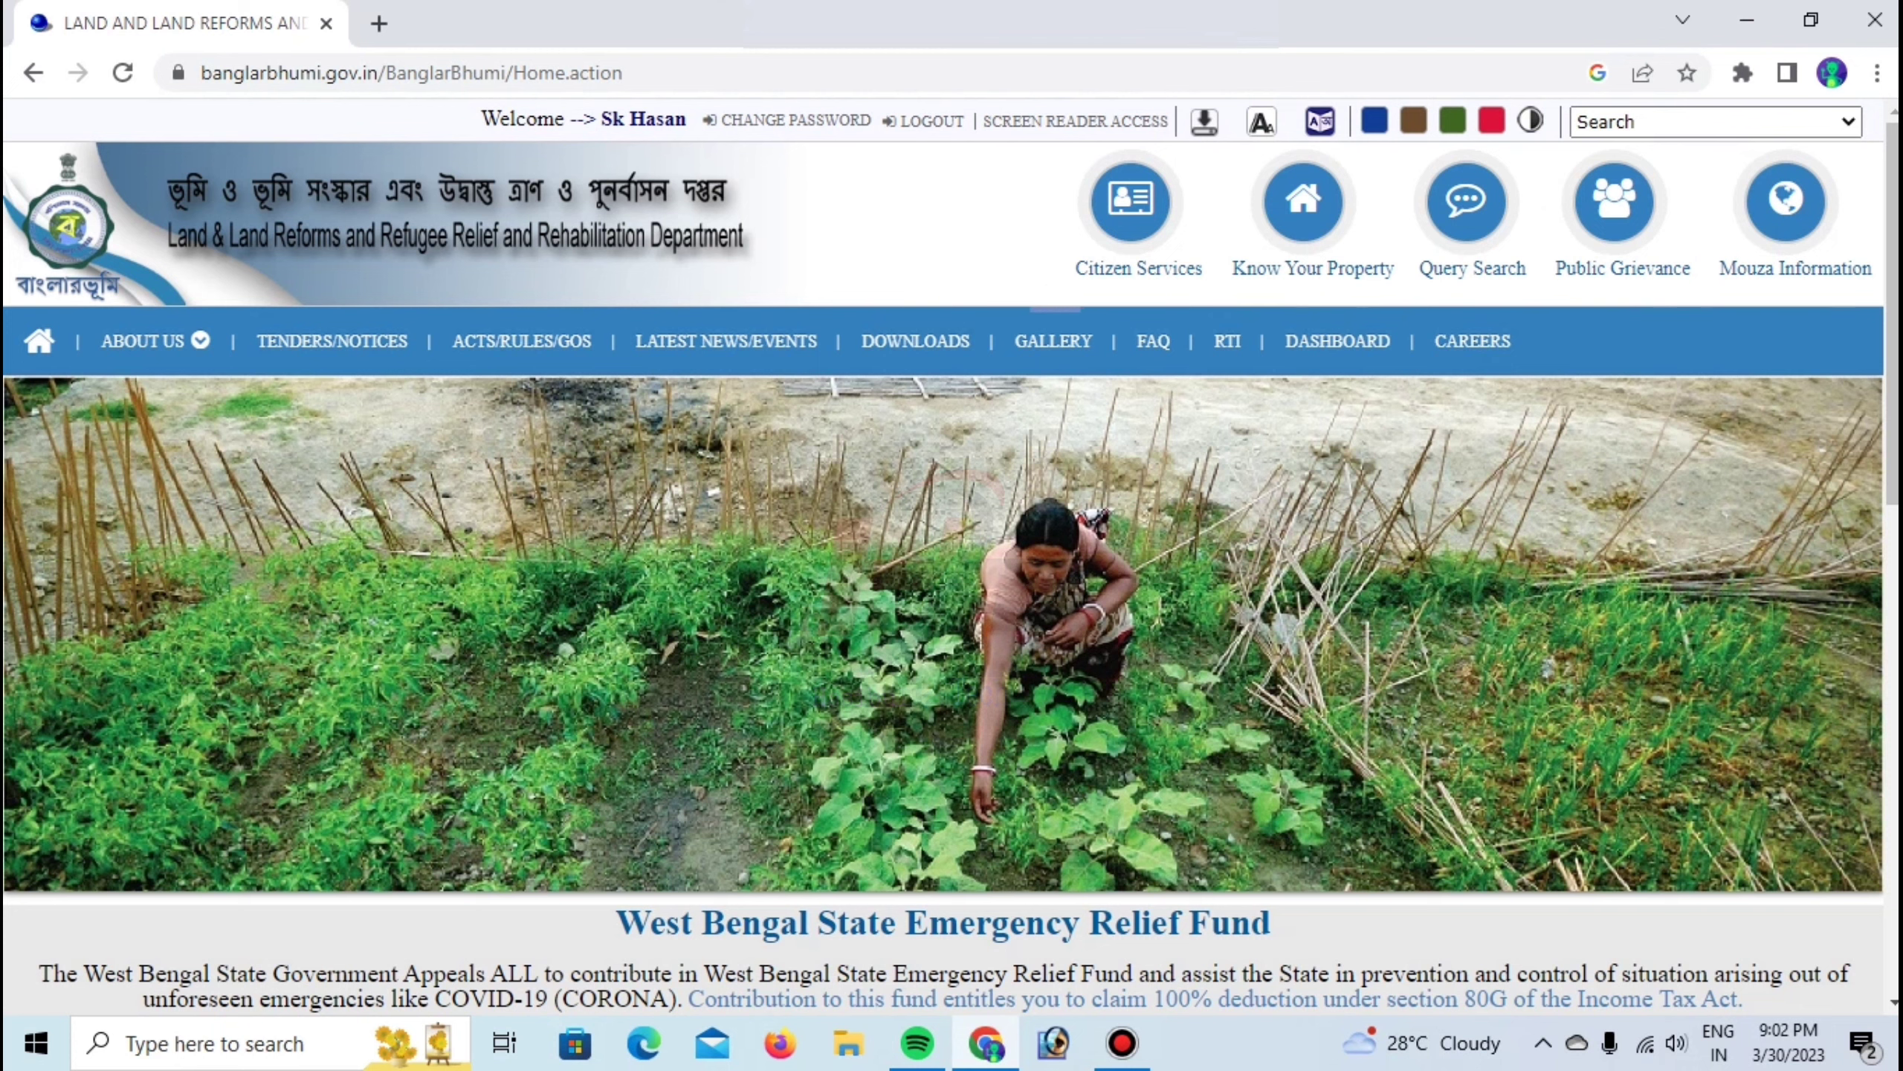
Step: Open the Land Revenue (Khajna) Application form from Citizen Services > Online Application
{"action": "left_click", "coordinate": [1131, 201]}
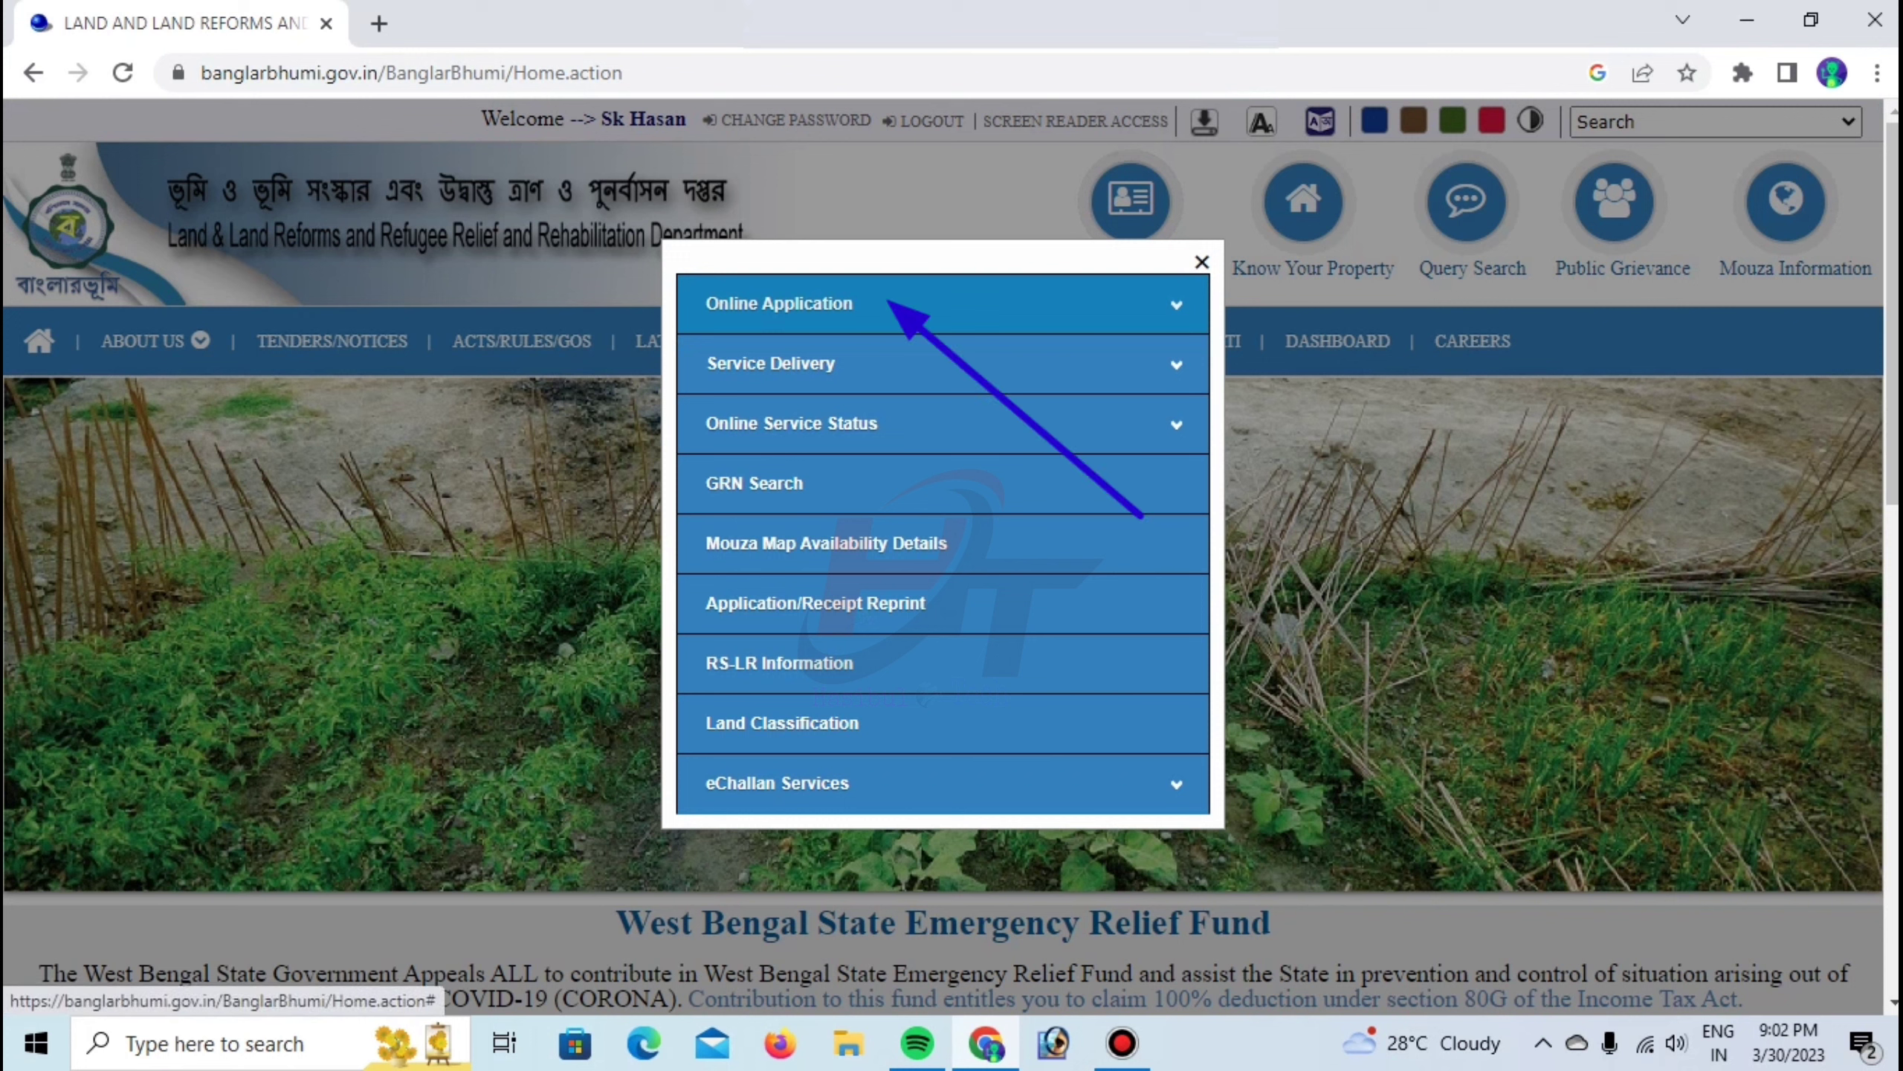
{"action": "left_click", "coordinate": [779, 303]}
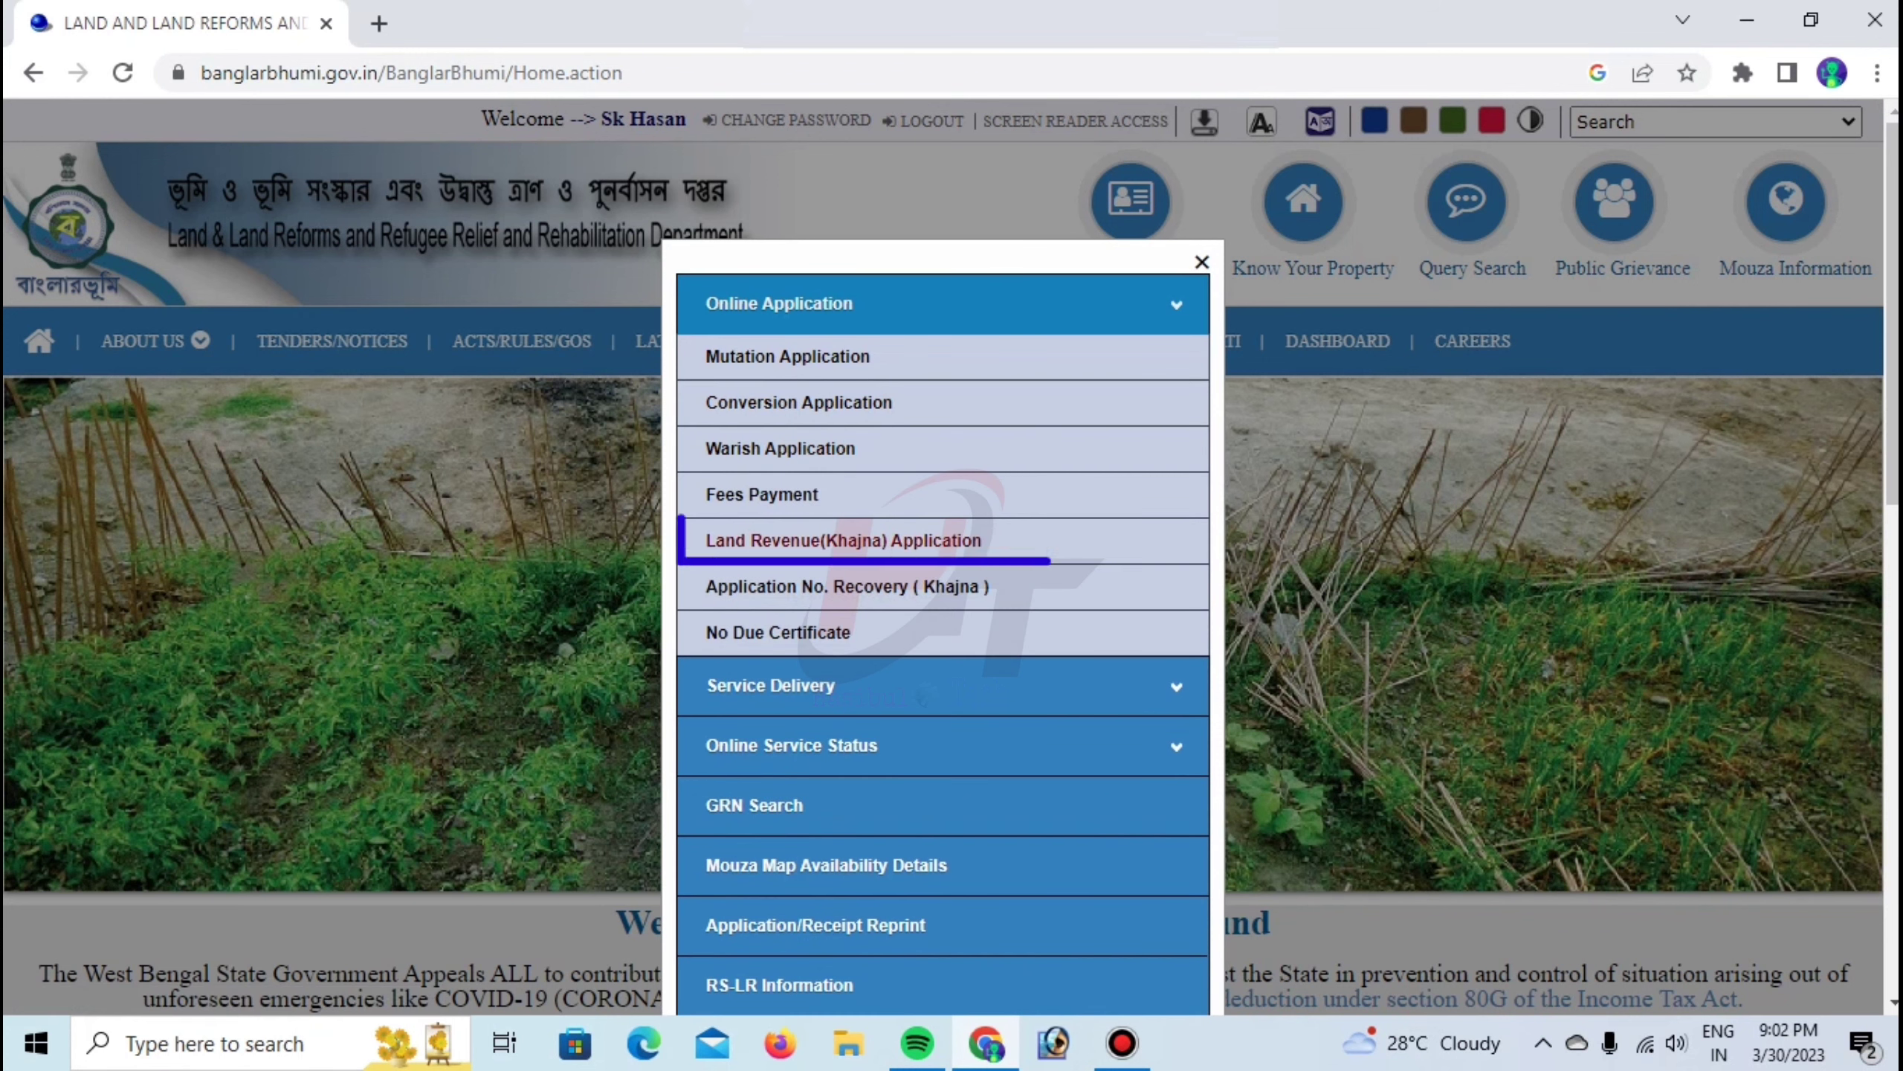
{"action": "left_click", "coordinate": [843, 540]}
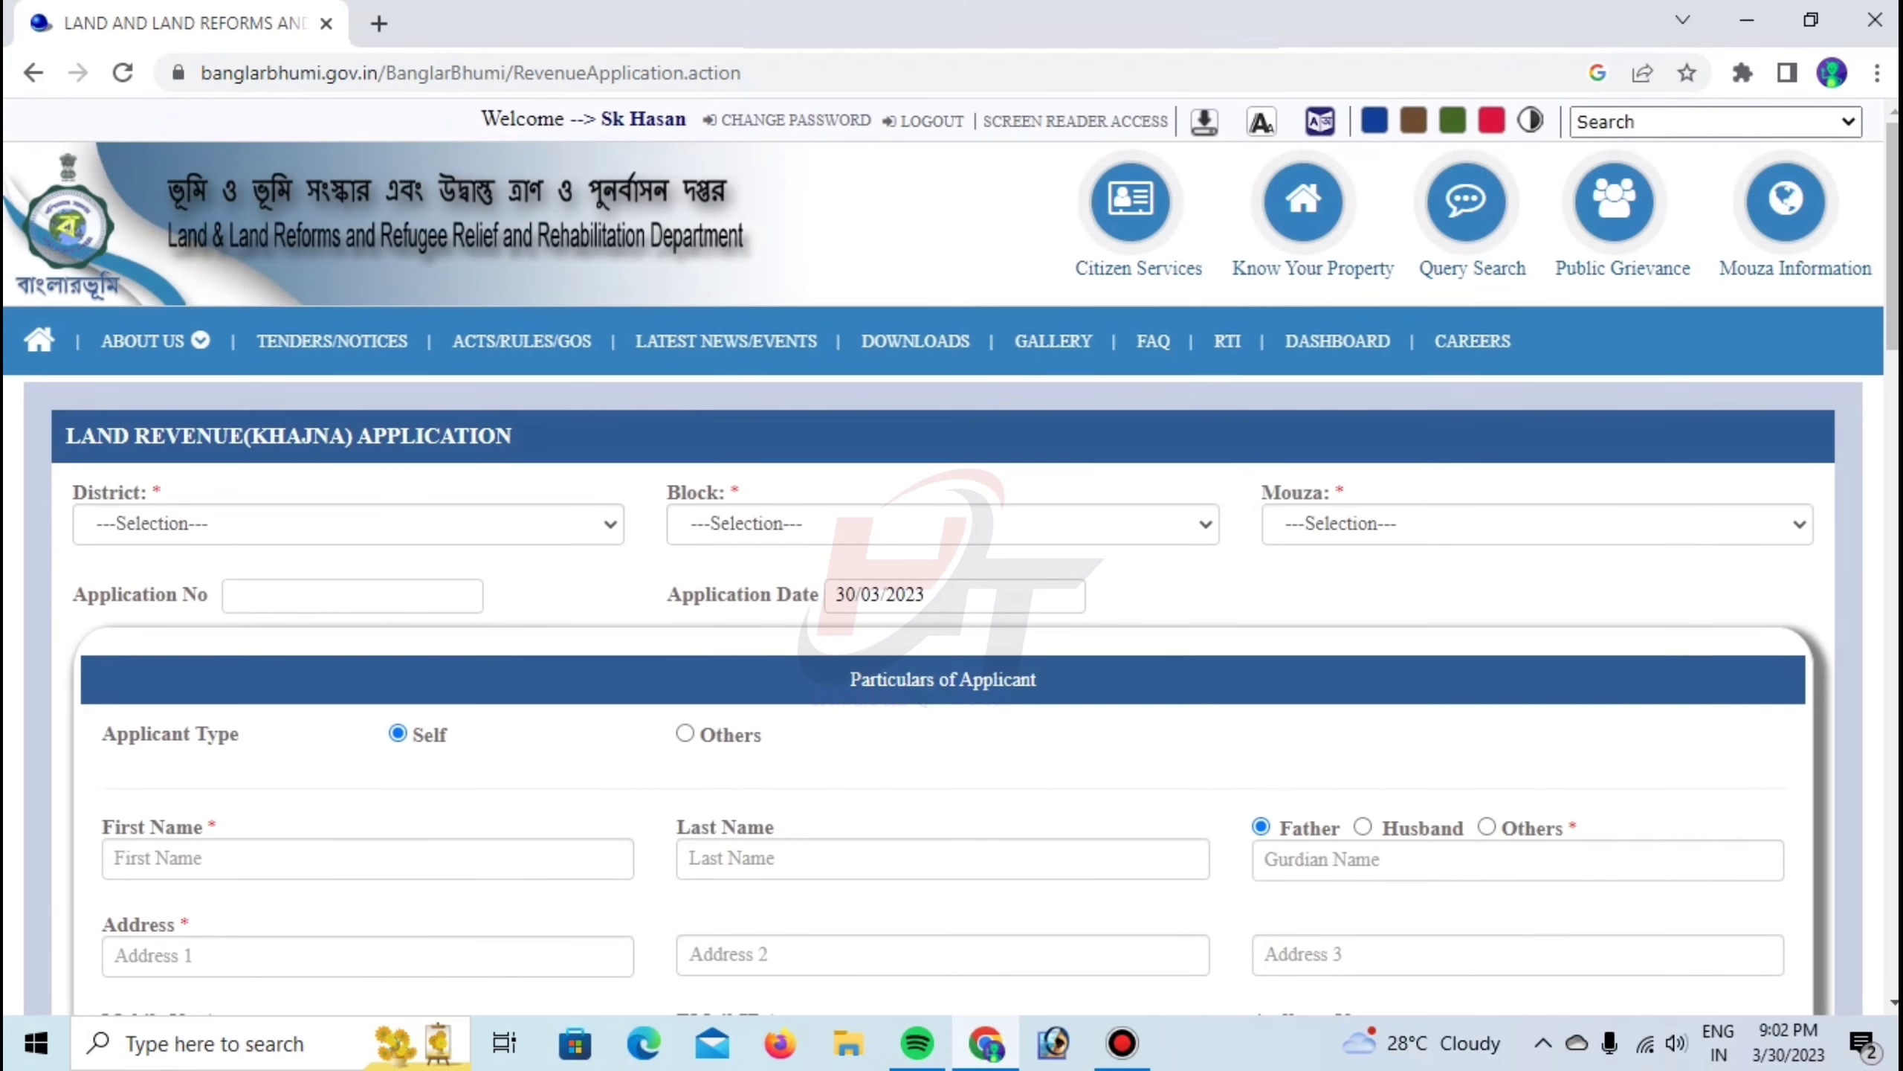
Step: Choose district [03] BIRBHUM, block [15] ELAMBAZAR and mouza [110] GOLTIKURI in the dropdowns
{"action": "scroll", "coordinate": [952, 558], "scroll_direction": "down", "scroll_amount": 2}
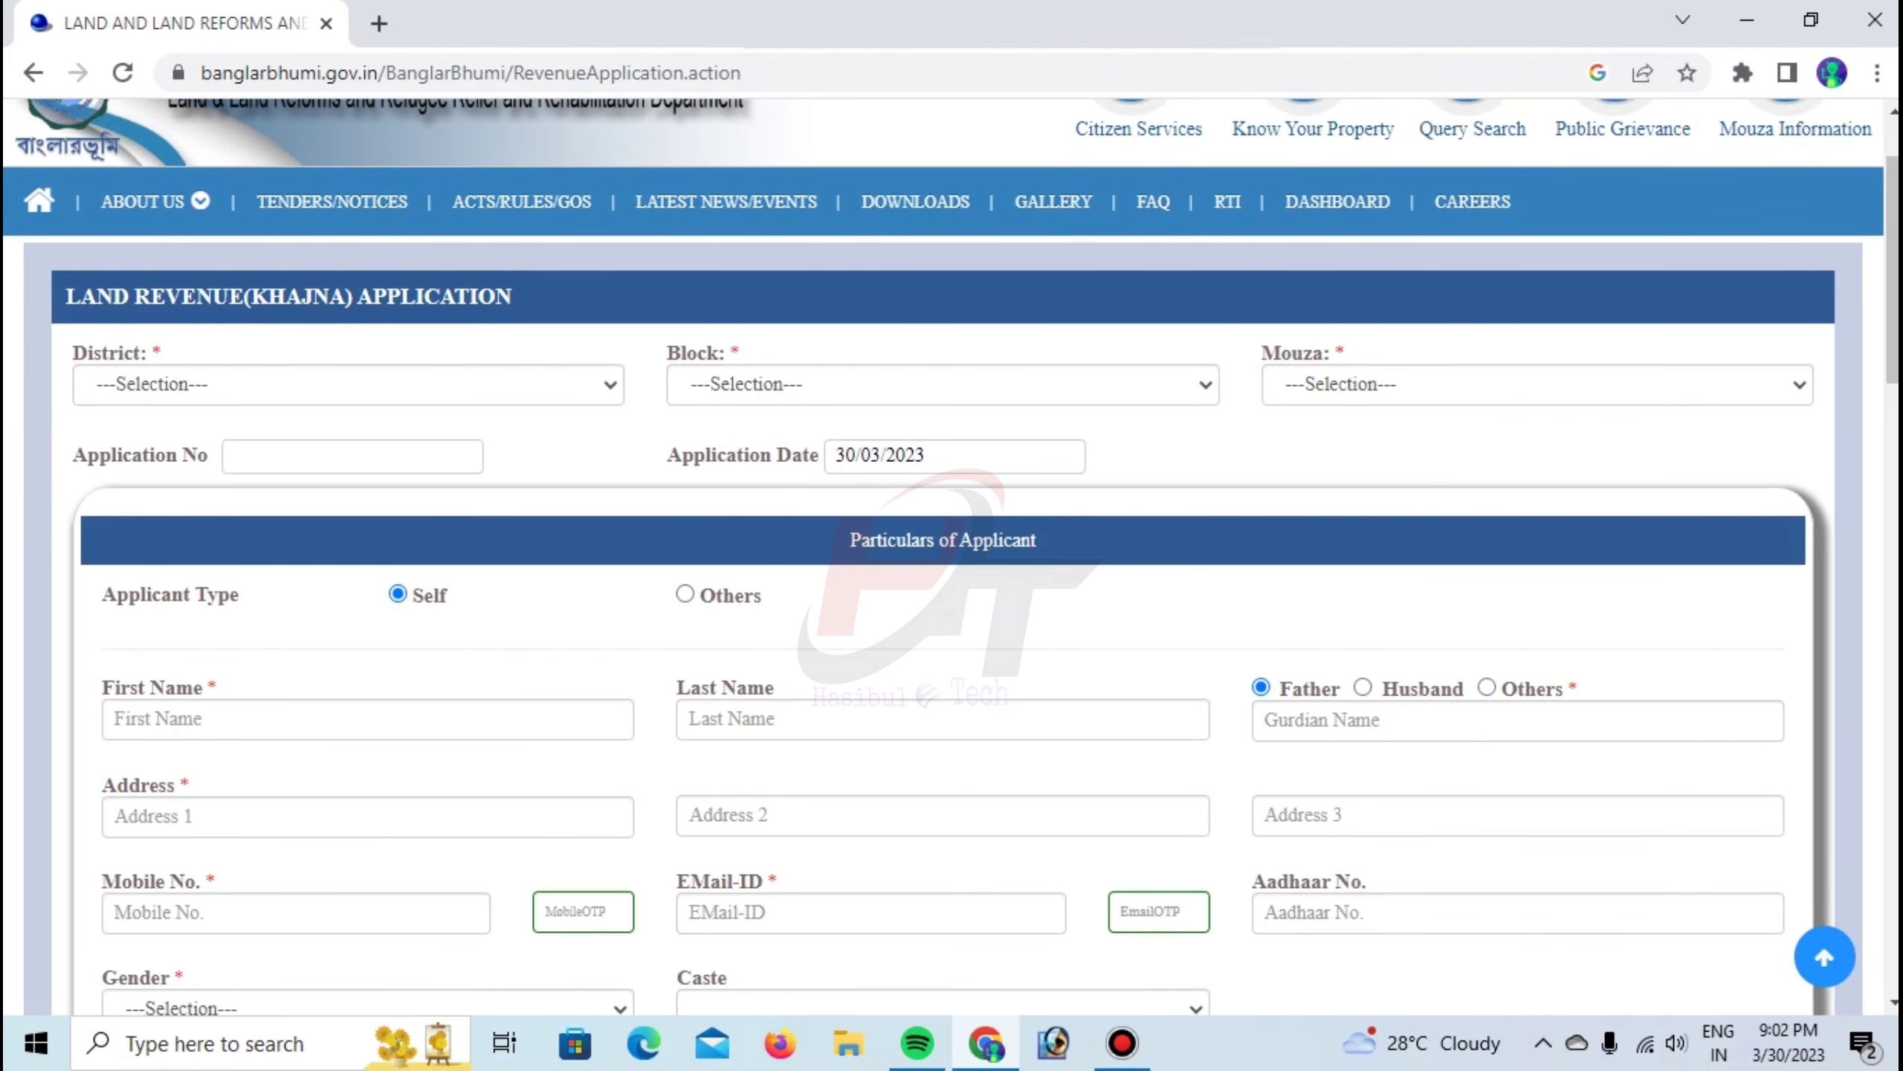
{"action": "left_click", "coordinate": [349, 384]}
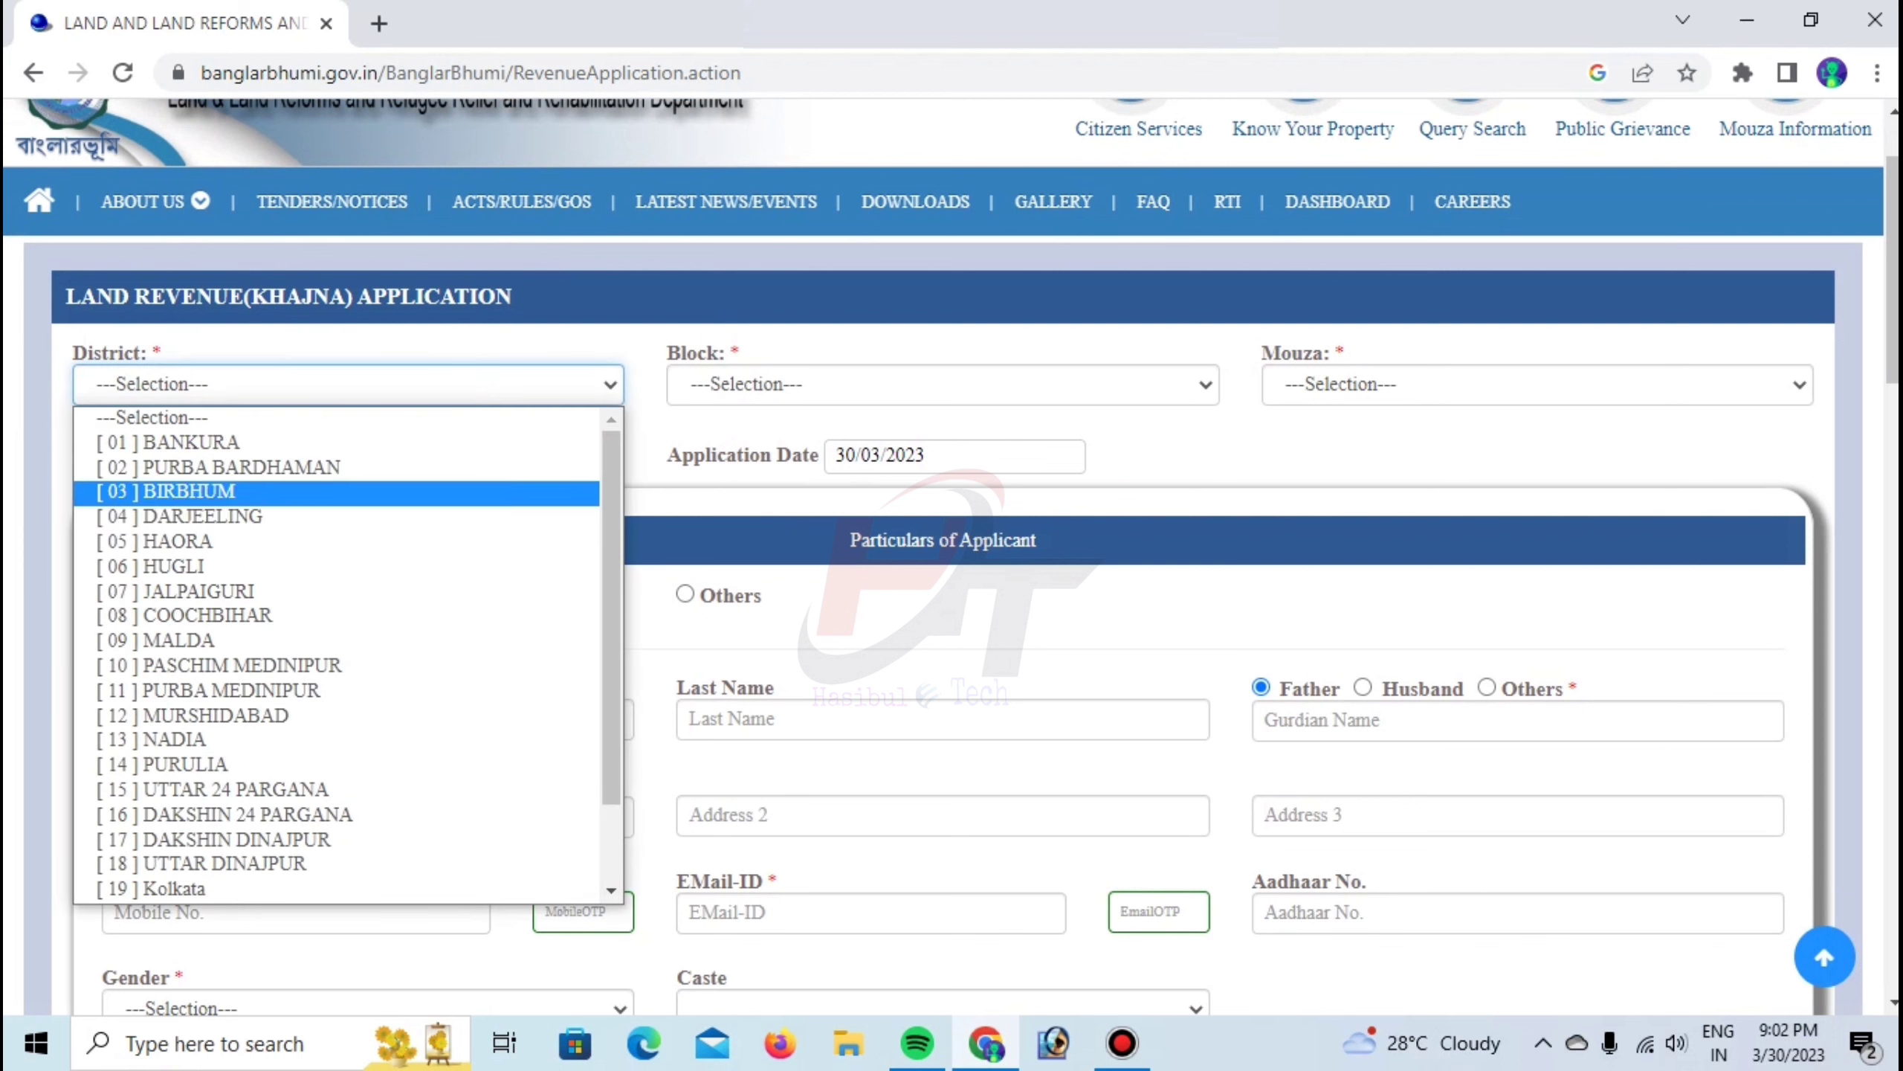
{"action": "left_click", "coordinate": [188, 516]}
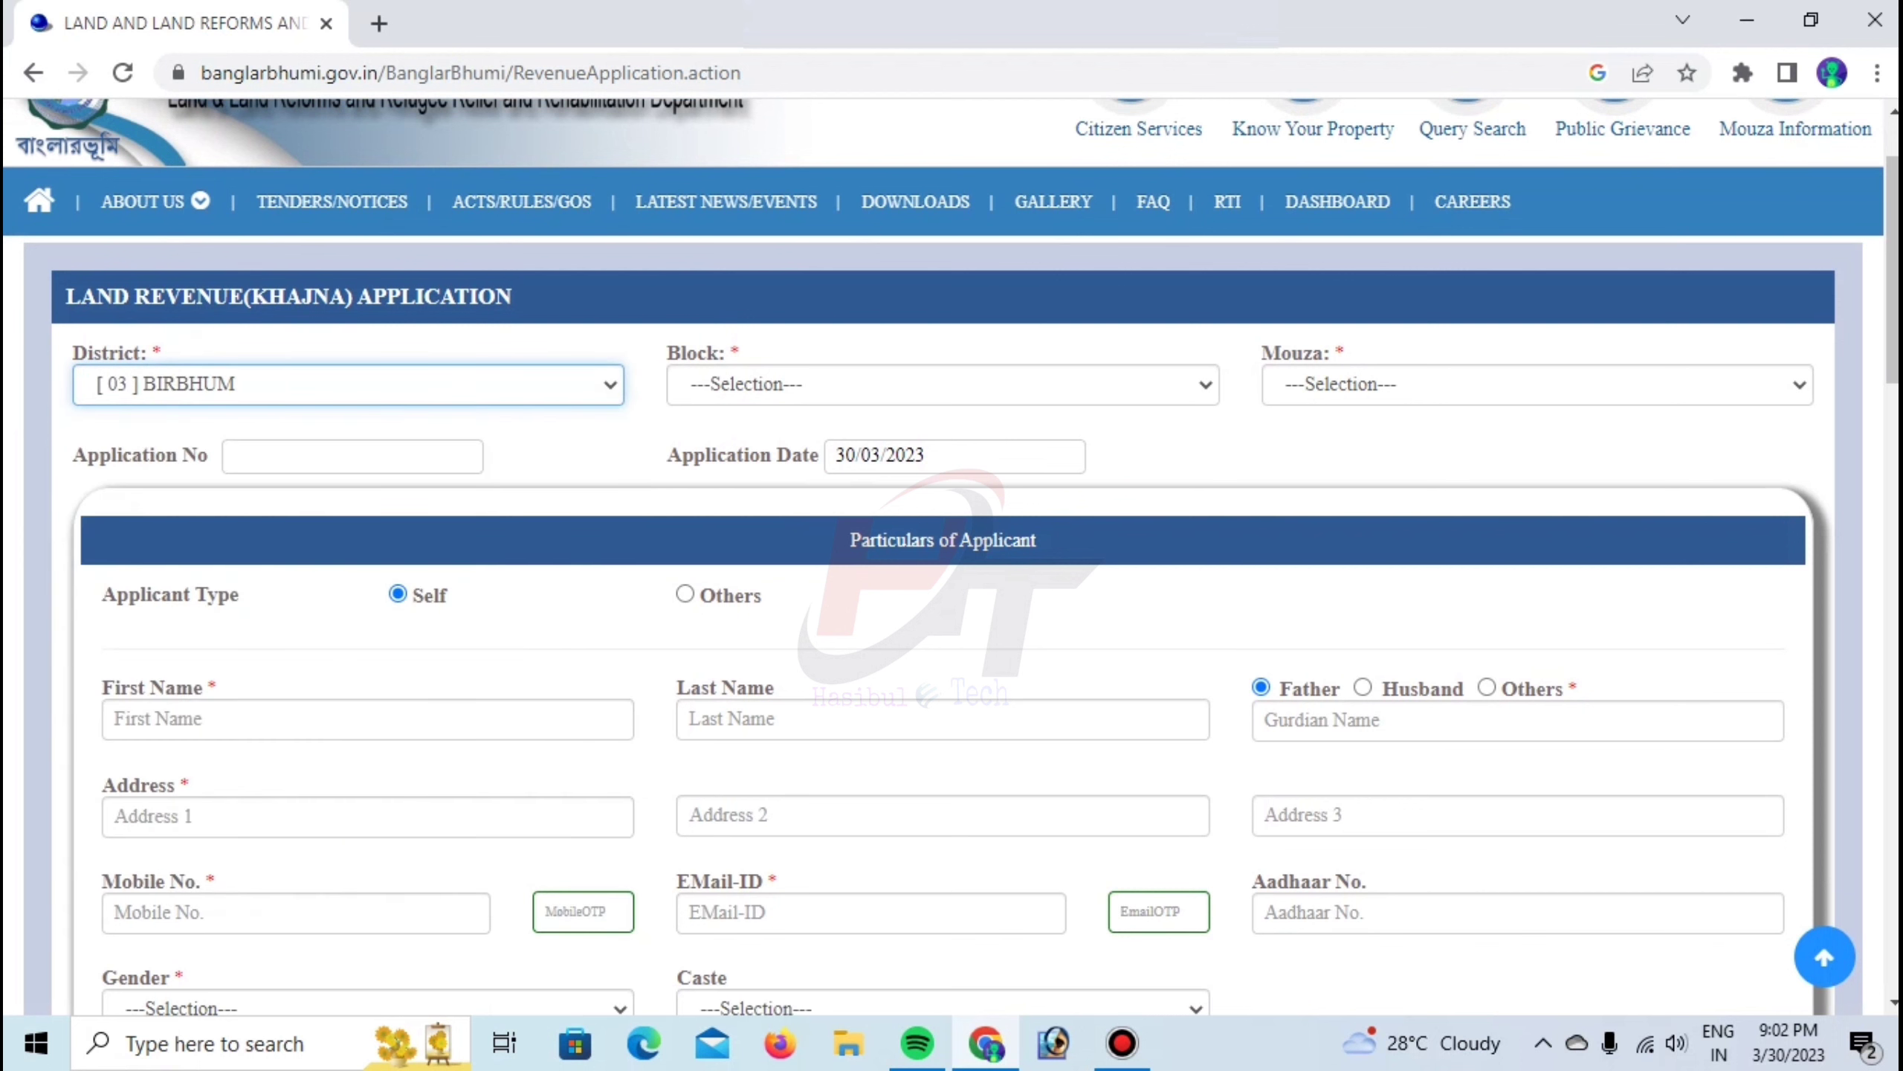
{"action": "left_click", "coordinate": [943, 384]}
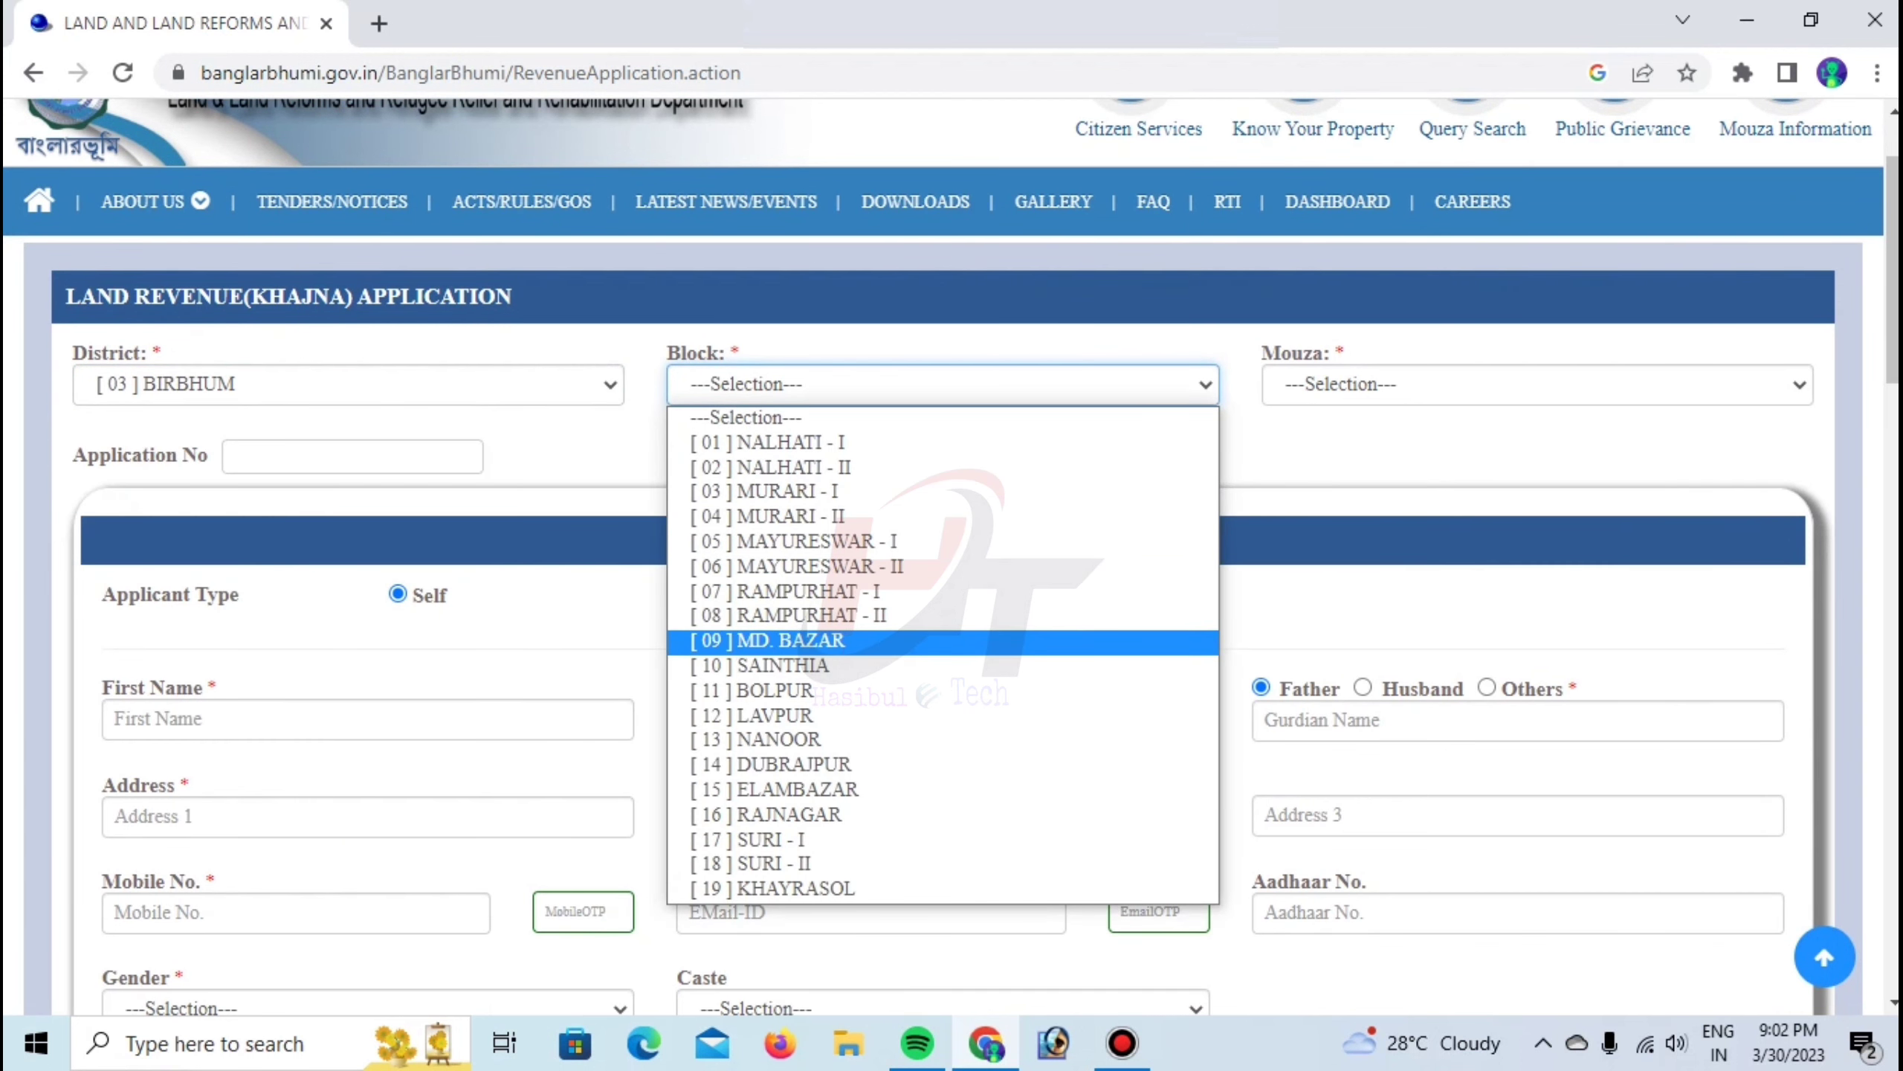
{"action": "left_click", "coordinate": [796, 789]}
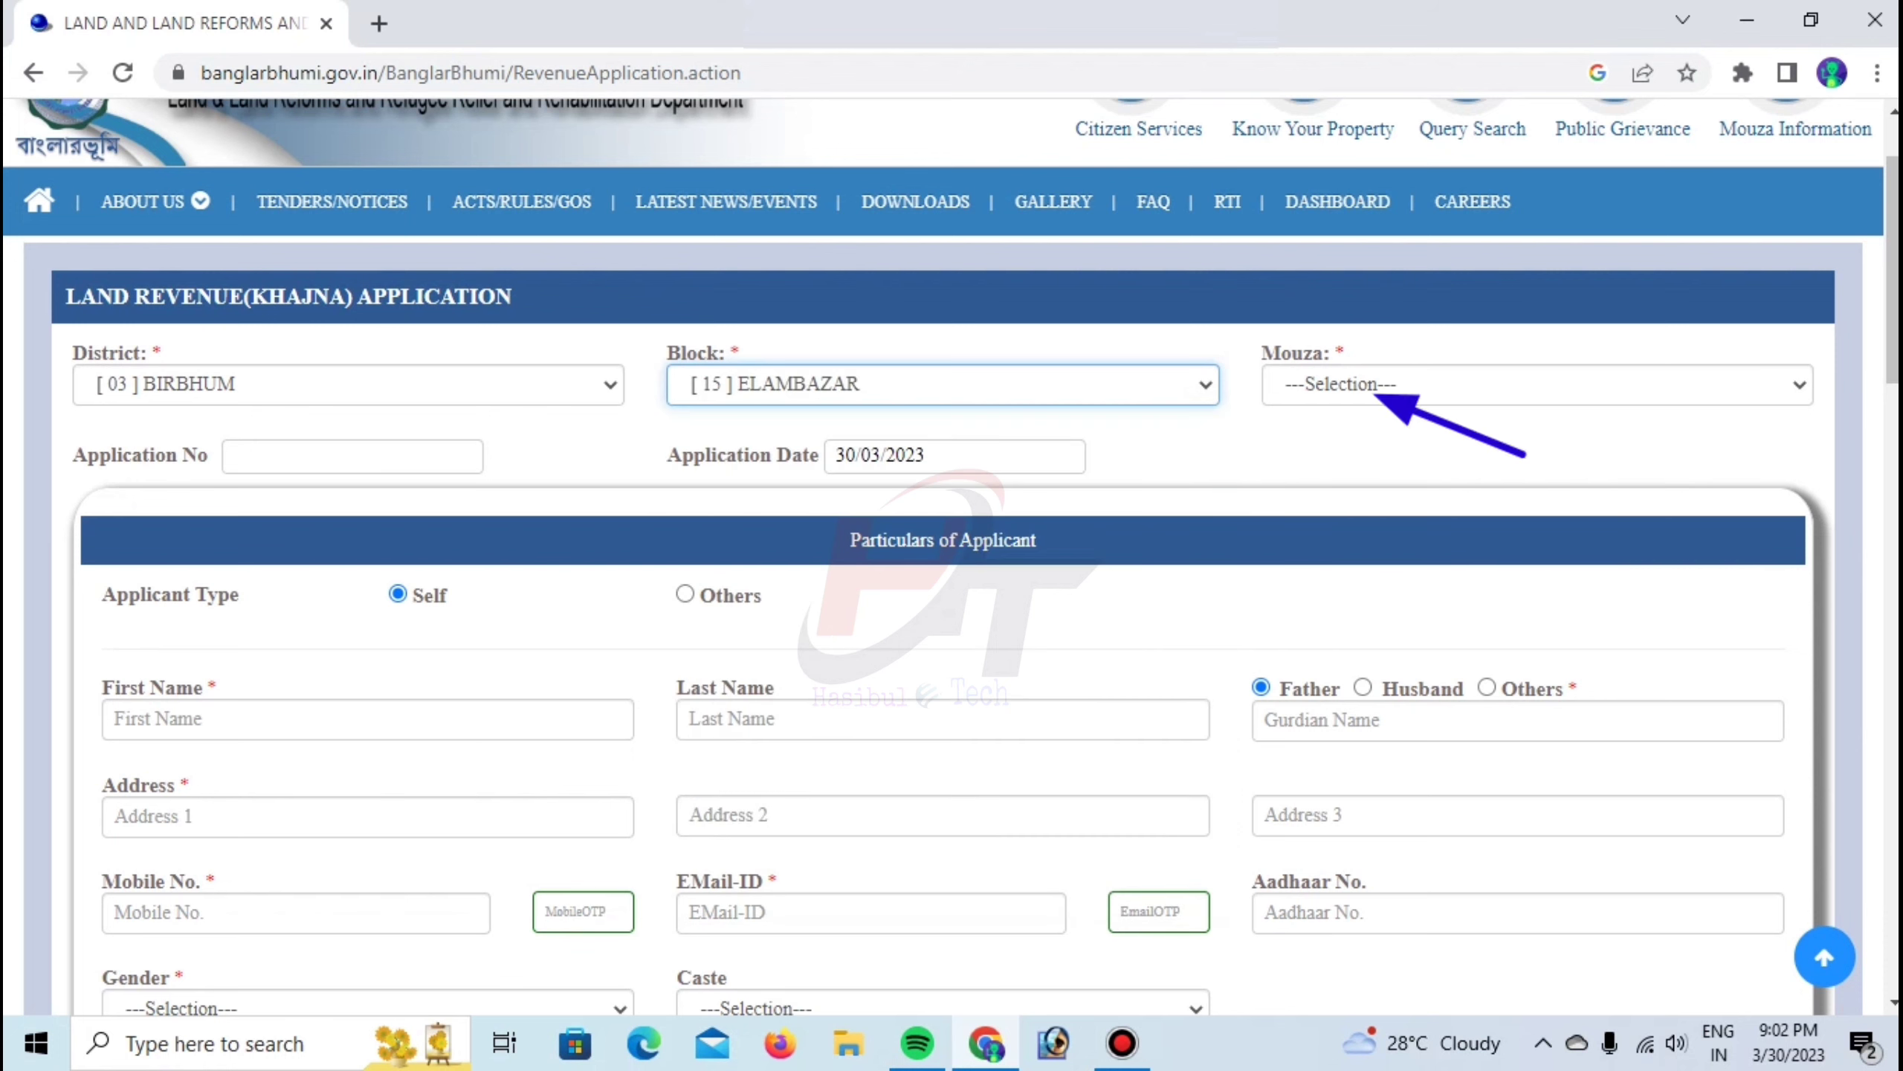
{"action": "left_click", "coordinate": [1536, 384]}
{"action": "scroll", "coordinate": [1521, 460], "scroll_direction": "down", "scroll_amount": 4}
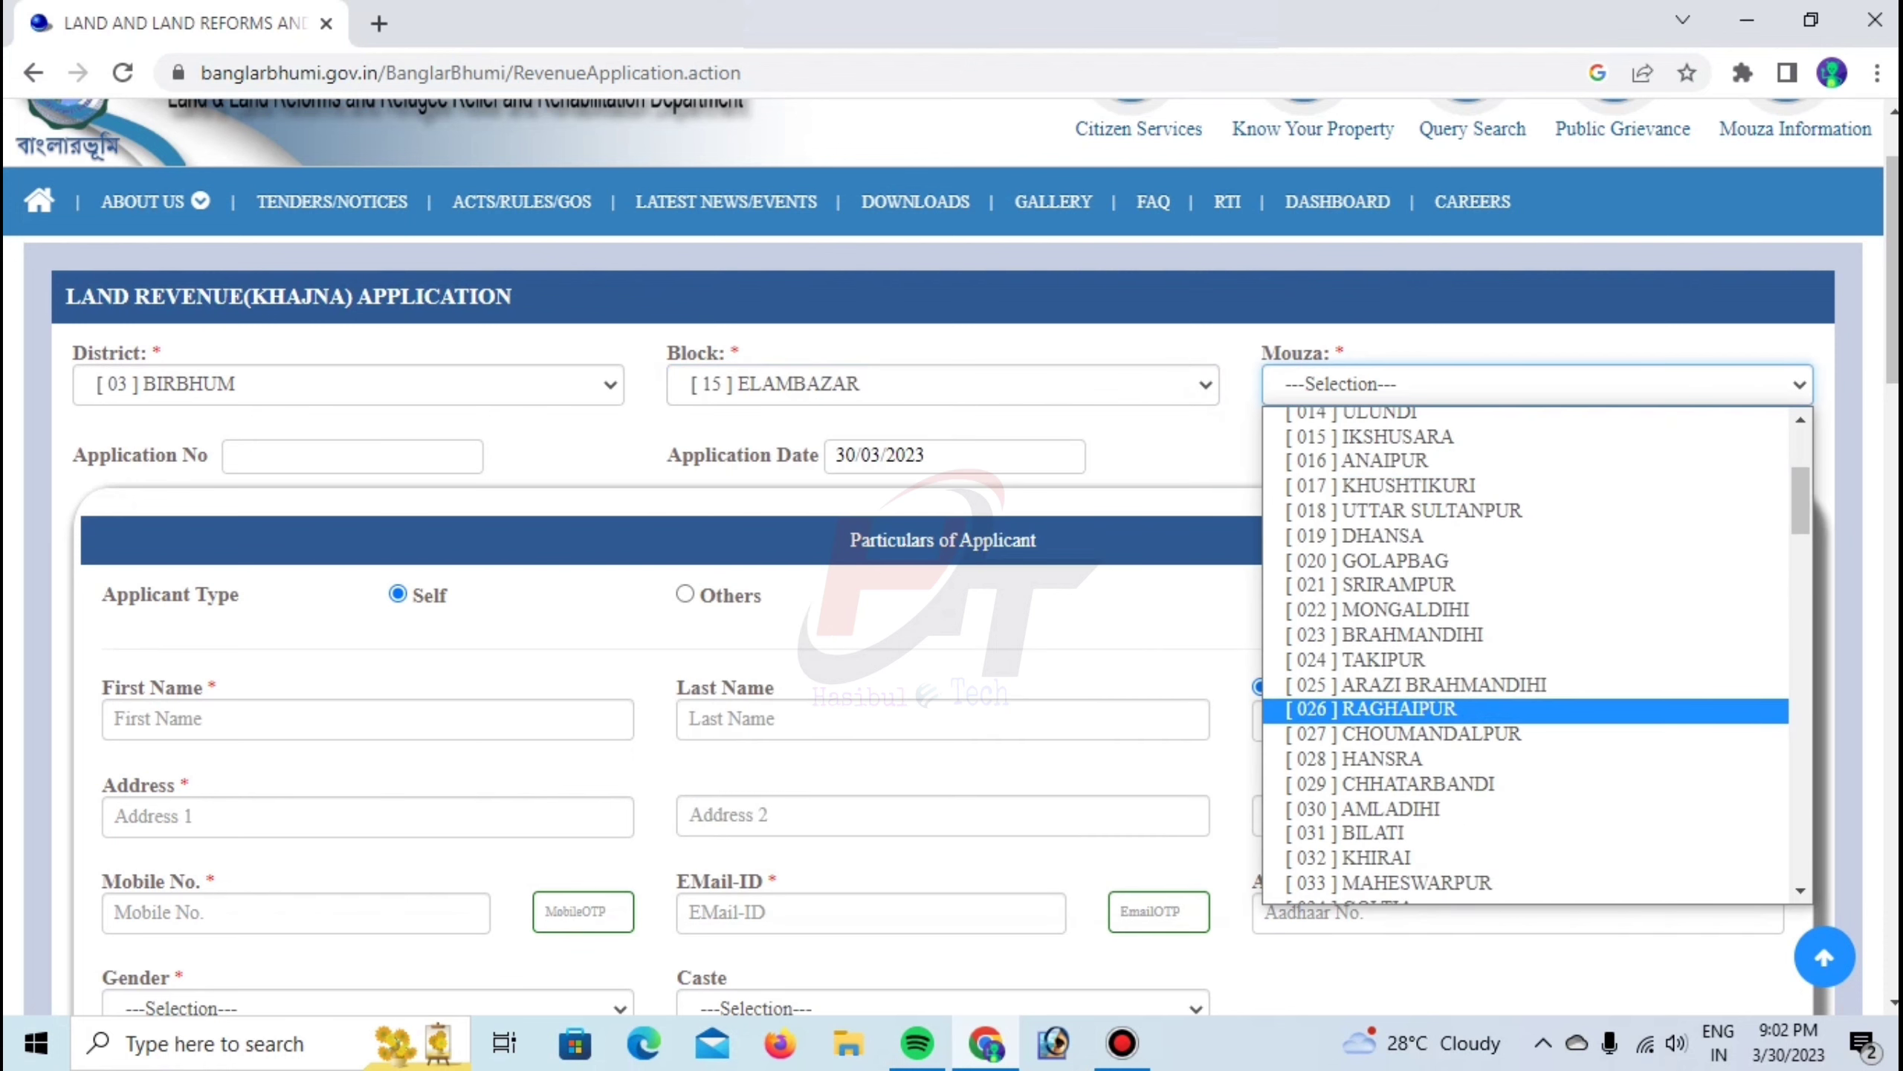
{"action": "scroll", "coordinate": [1521, 652], "scroll_direction": "down", "scroll_amount": 15}
{"action": "scroll", "coordinate": [1522, 675], "scroll_direction": "down", "scroll_amount": 8}
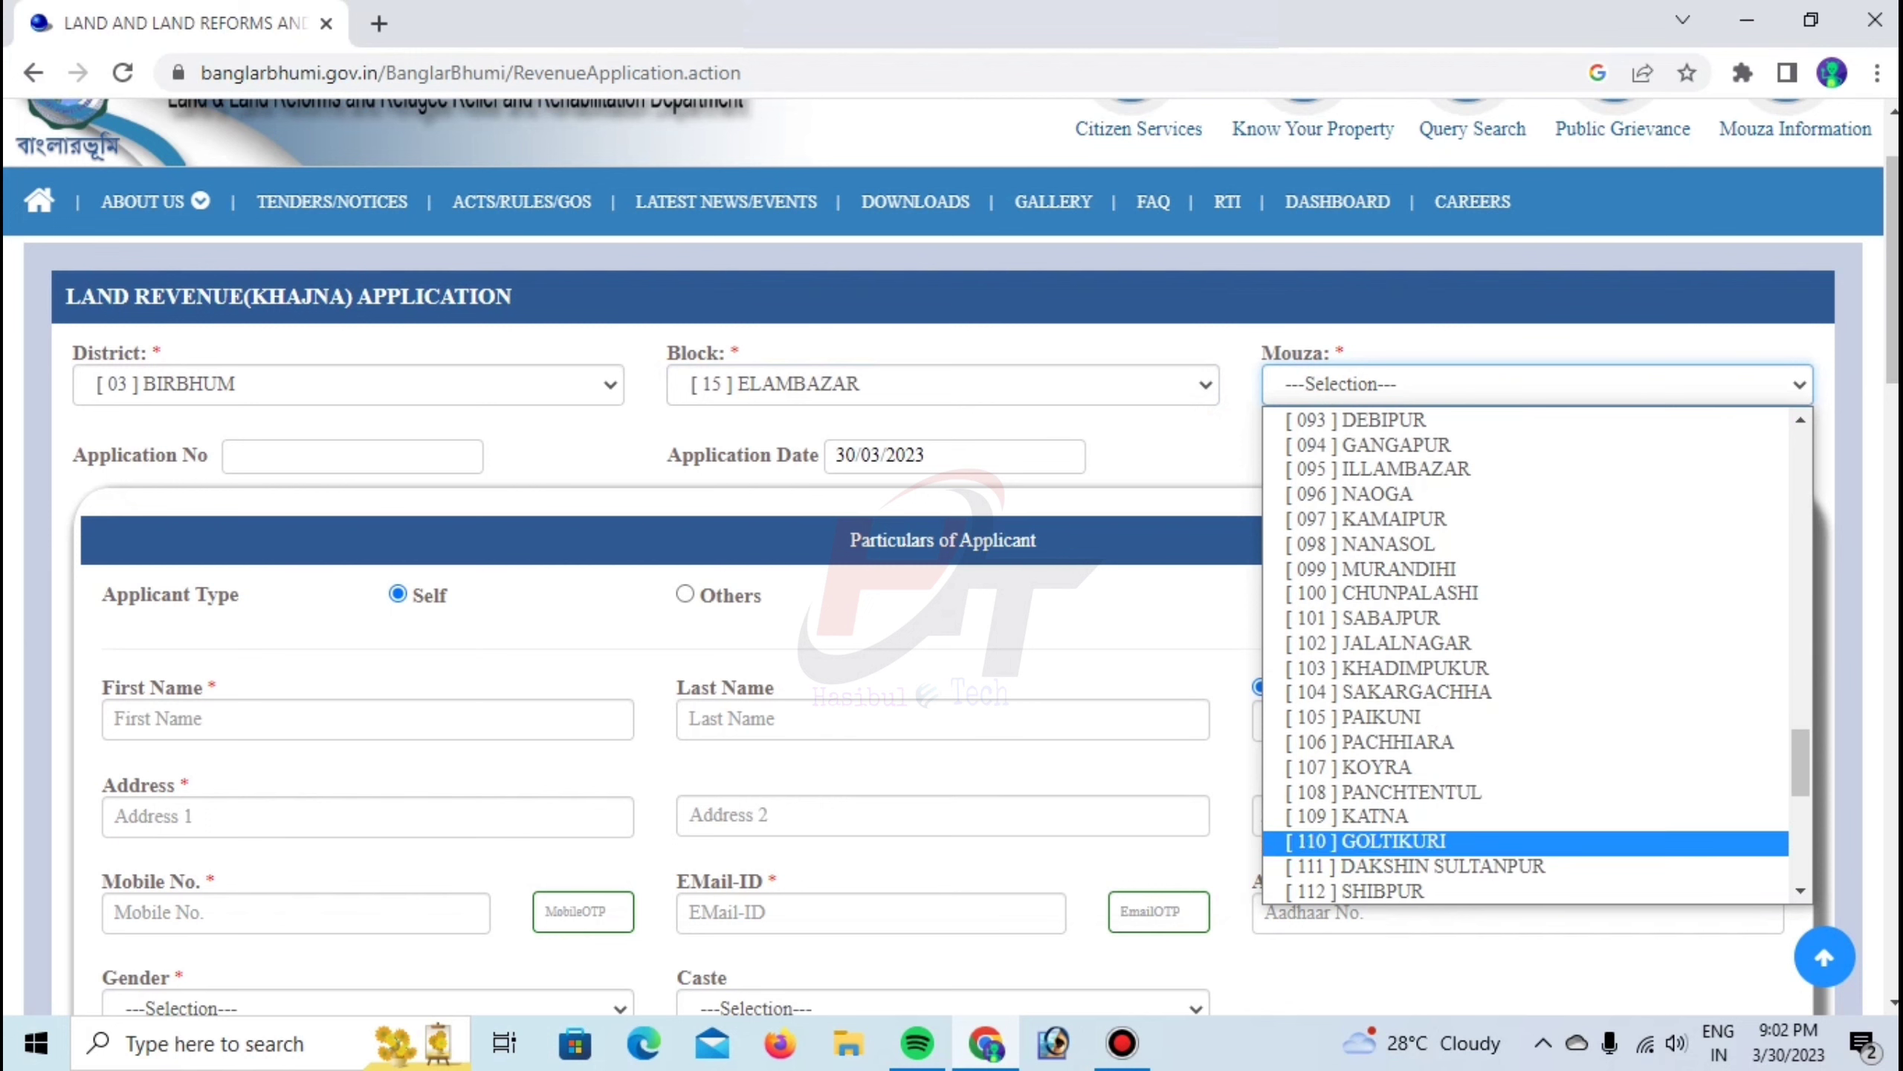
{"action": "left_click", "coordinate": [1394, 840]}
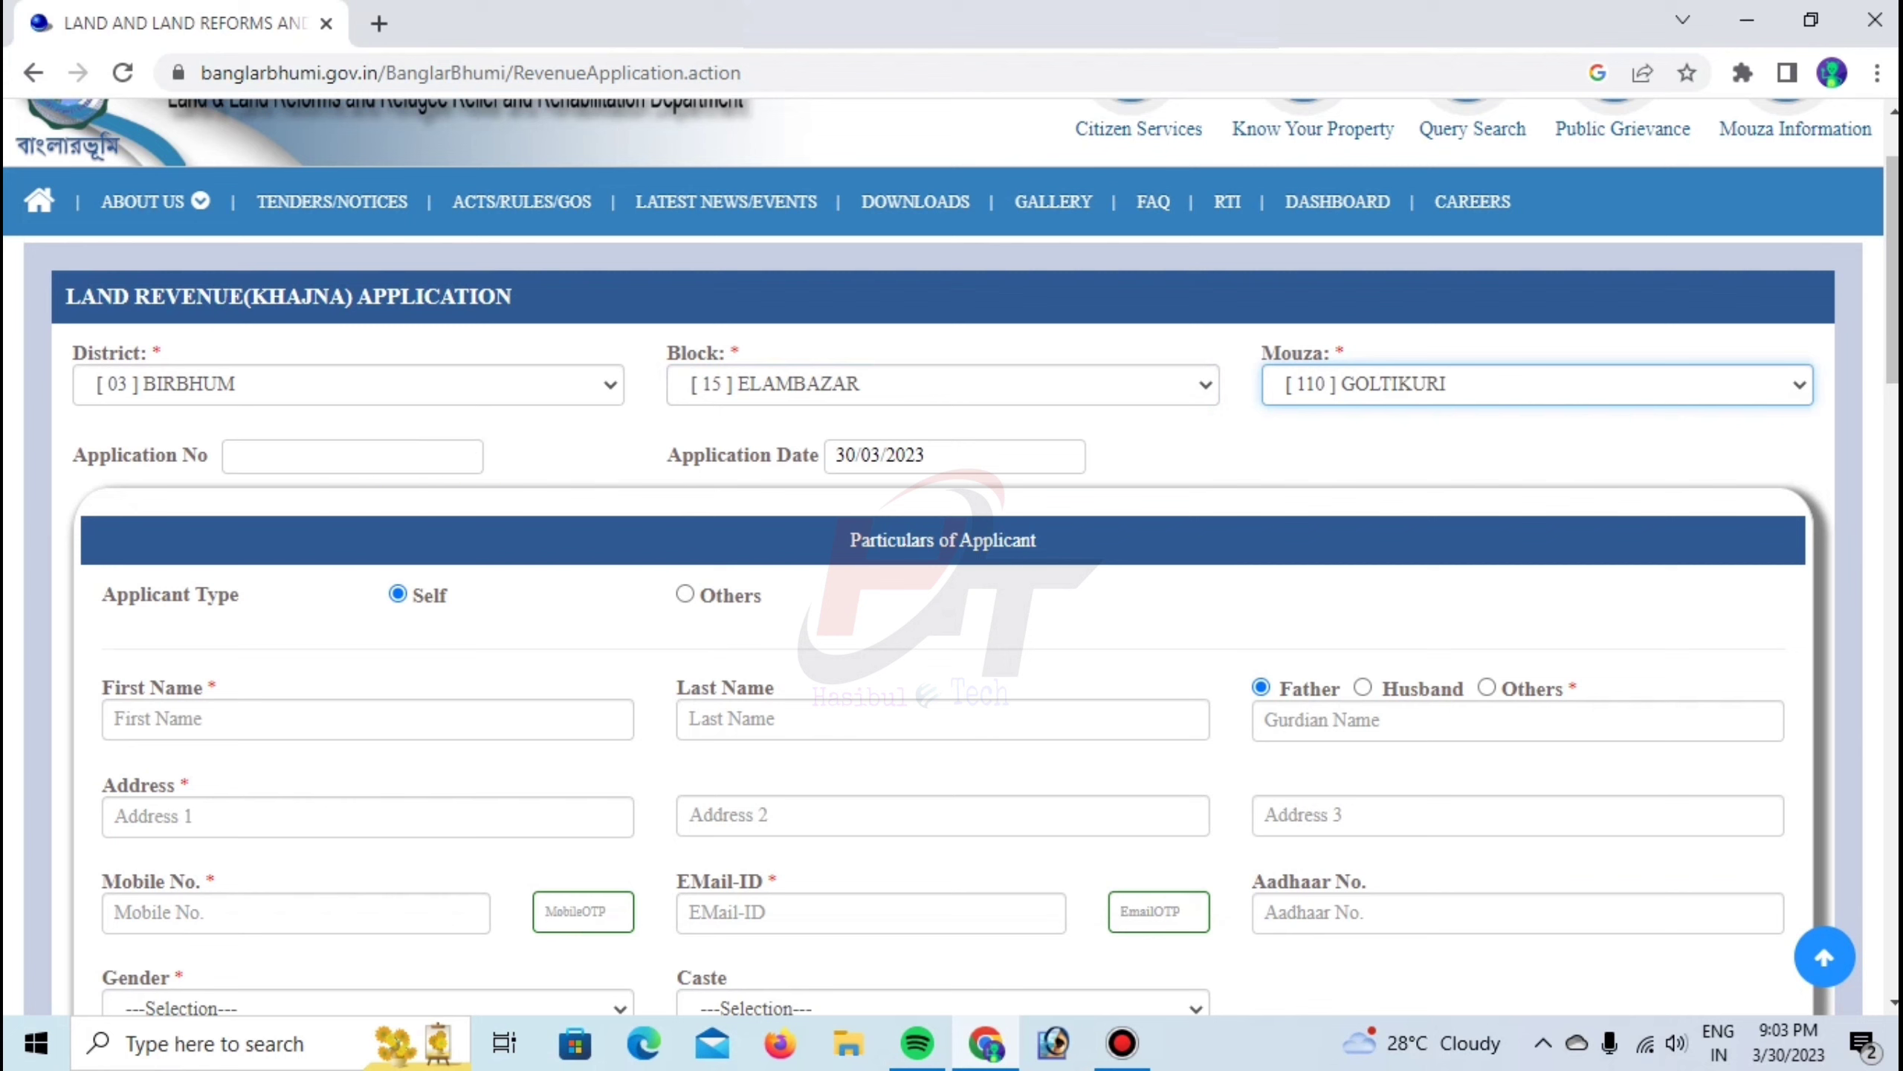
{"action": "scroll", "coordinate": [952, 558], "scroll_direction": "down", "scroll_amount": 2}
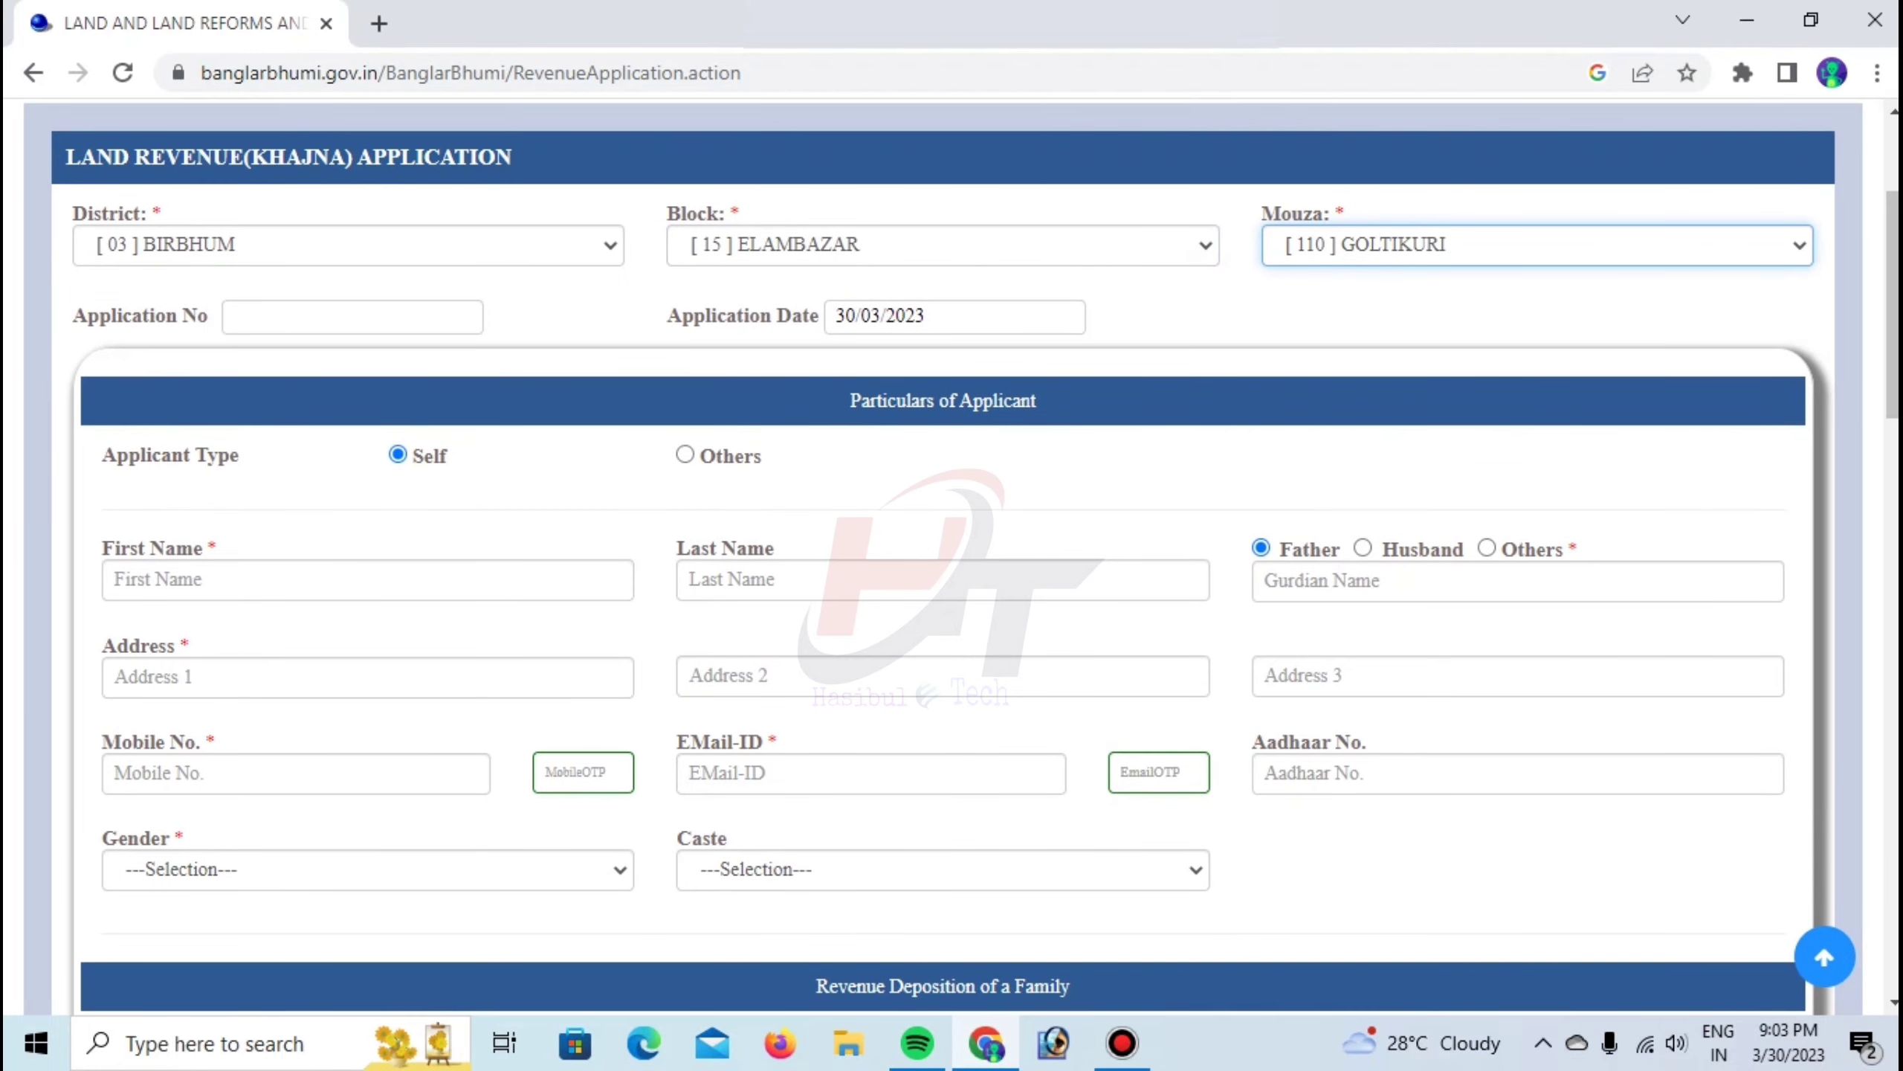
Step: Keep the applicant type set to Self
{"action": "scroll", "coordinate": [952, 557], "scroll_direction": "down", "scroll_amount": 2}
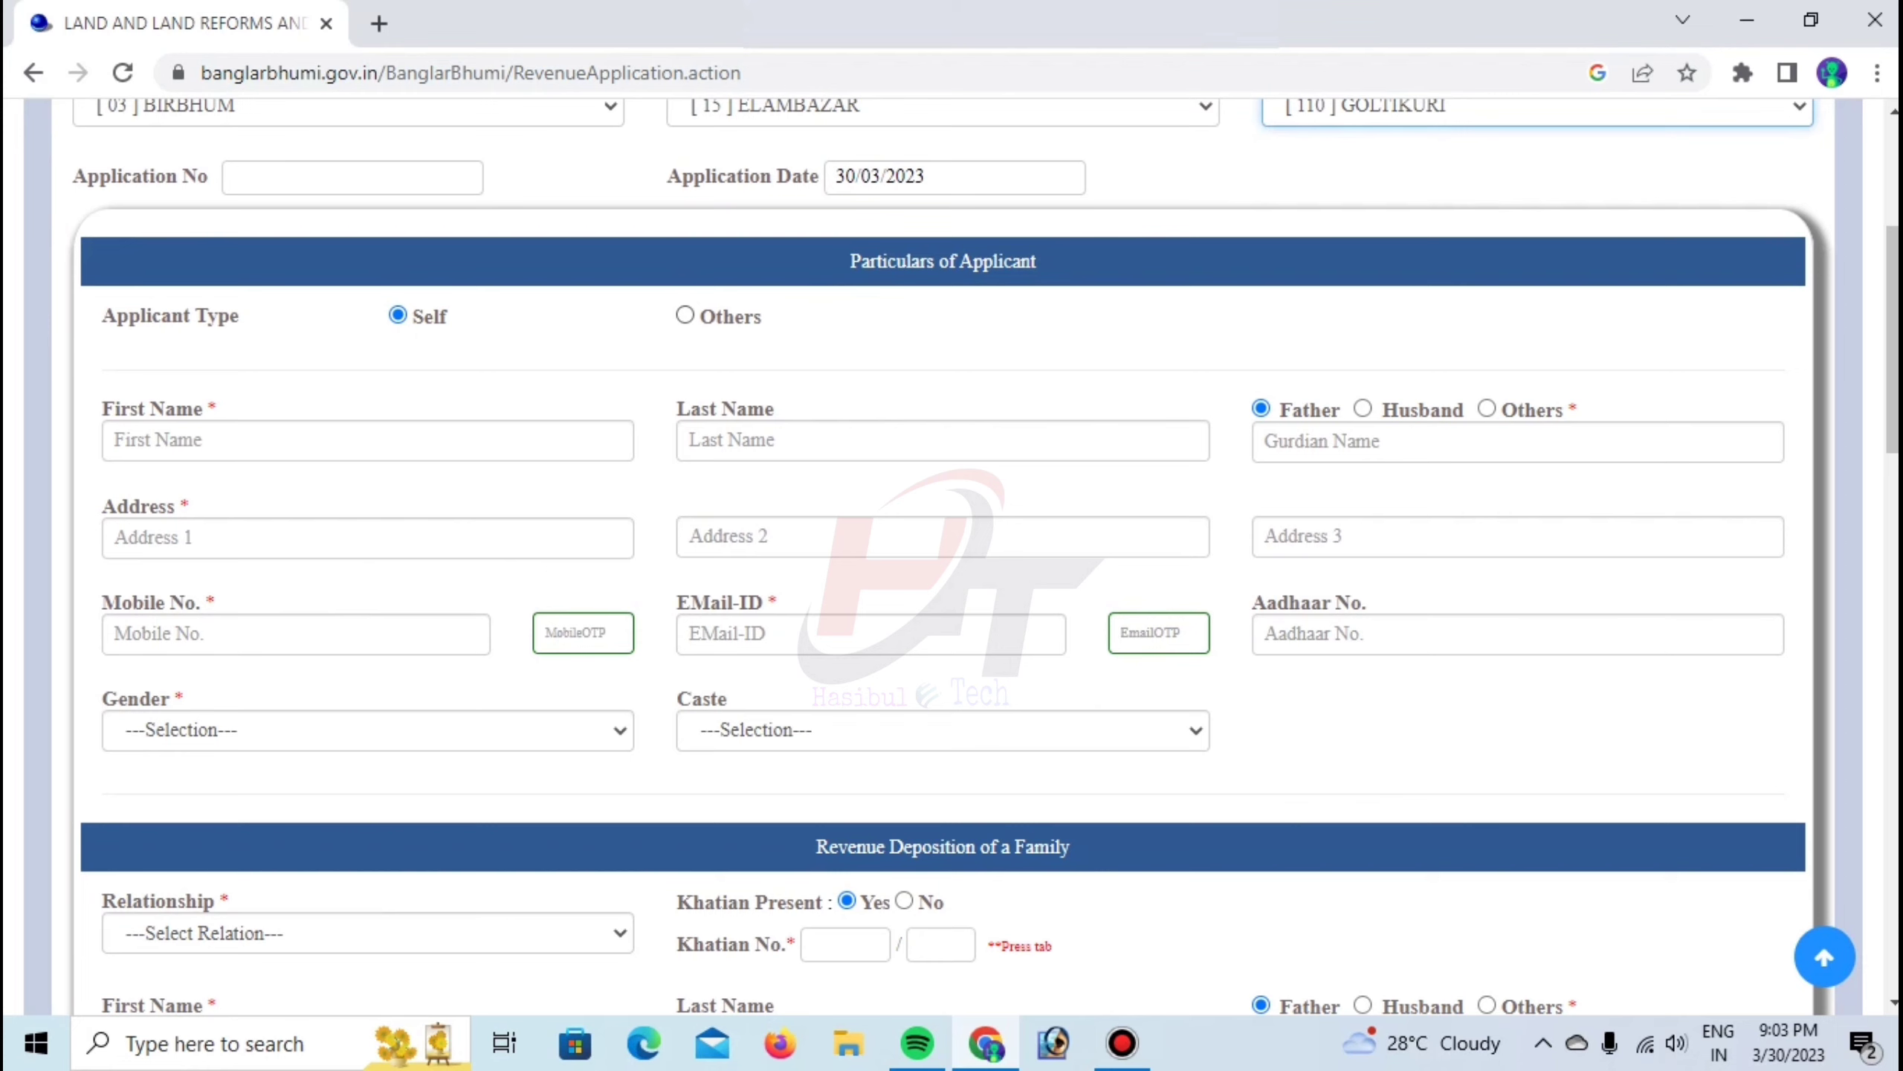
{"action": "left_click", "coordinate": [685, 315]}
{"action": "left_click", "coordinate": [397, 316]}
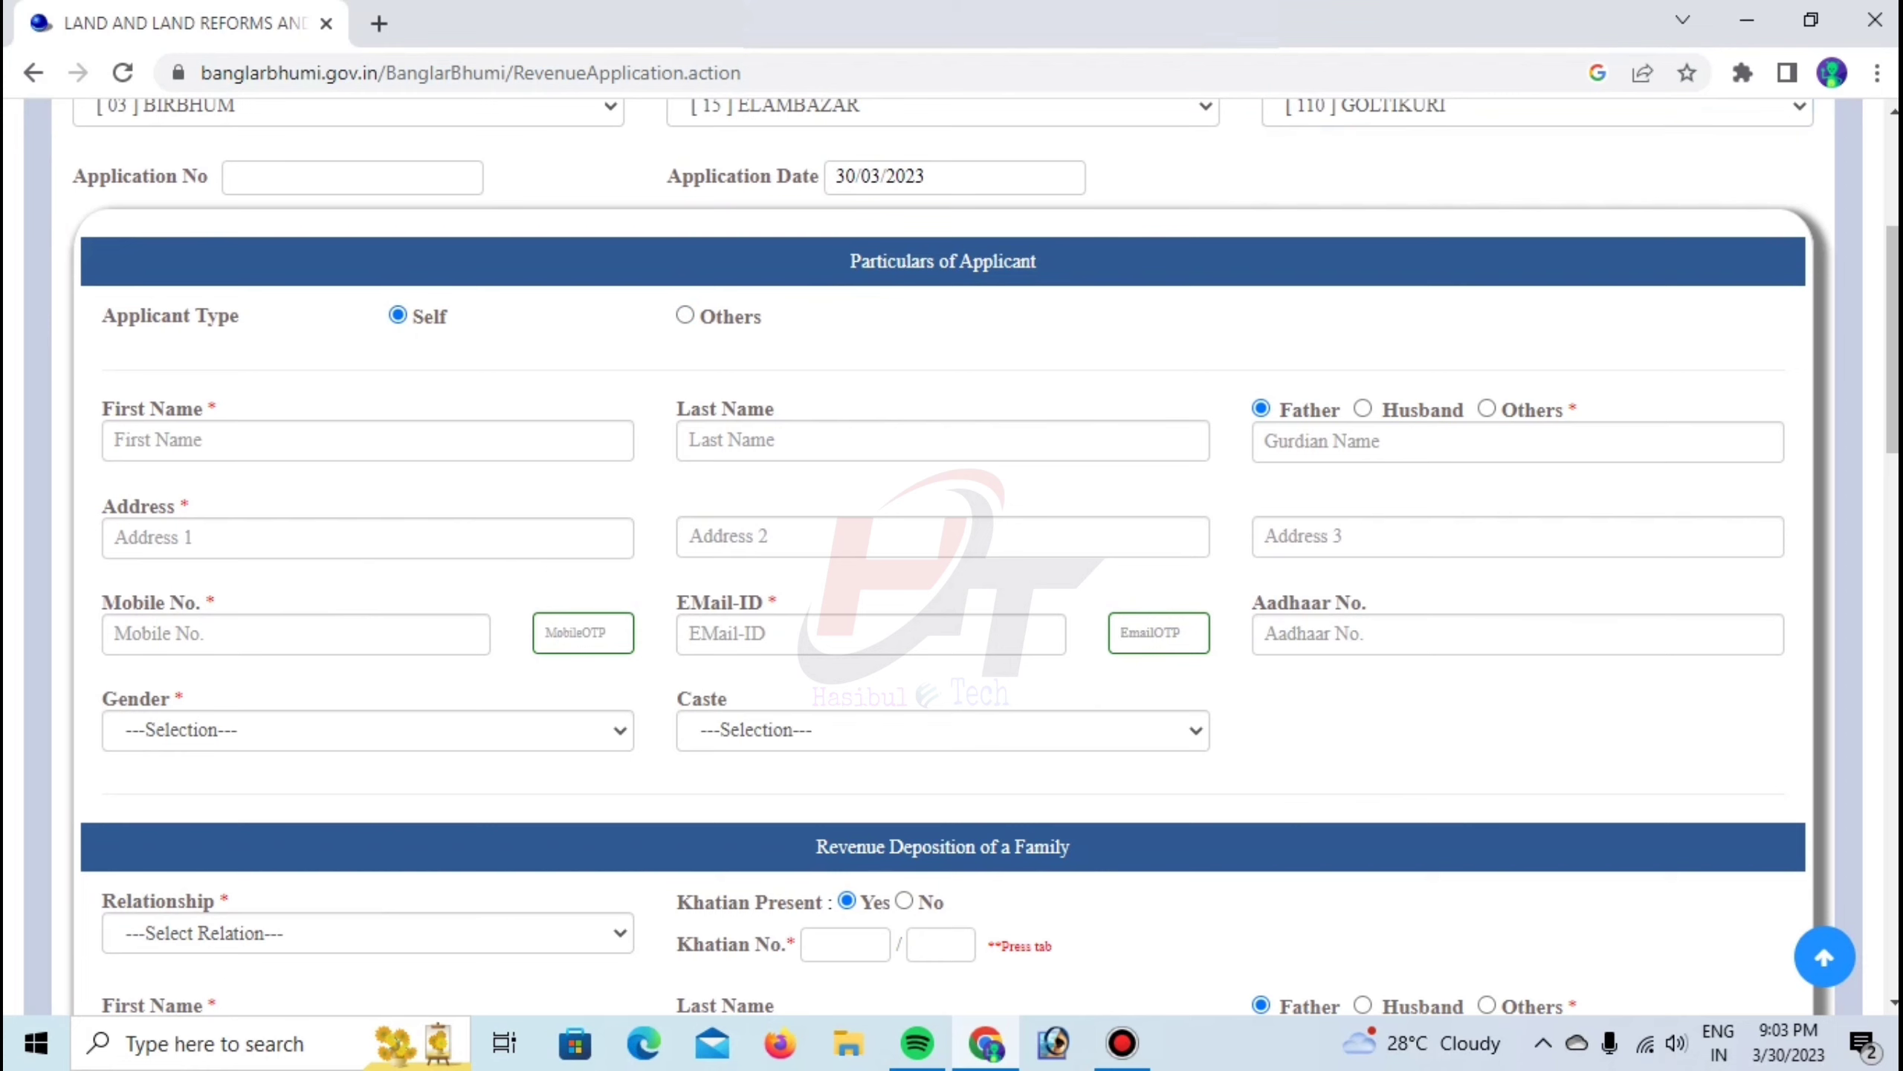
{"action": "scroll", "coordinate": [952, 562], "scroll_direction": "down", "scroll_amount": 4}
{"action": "scroll", "coordinate": [952, 562], "scroll_direction": "up", "scroll_amount": 2}
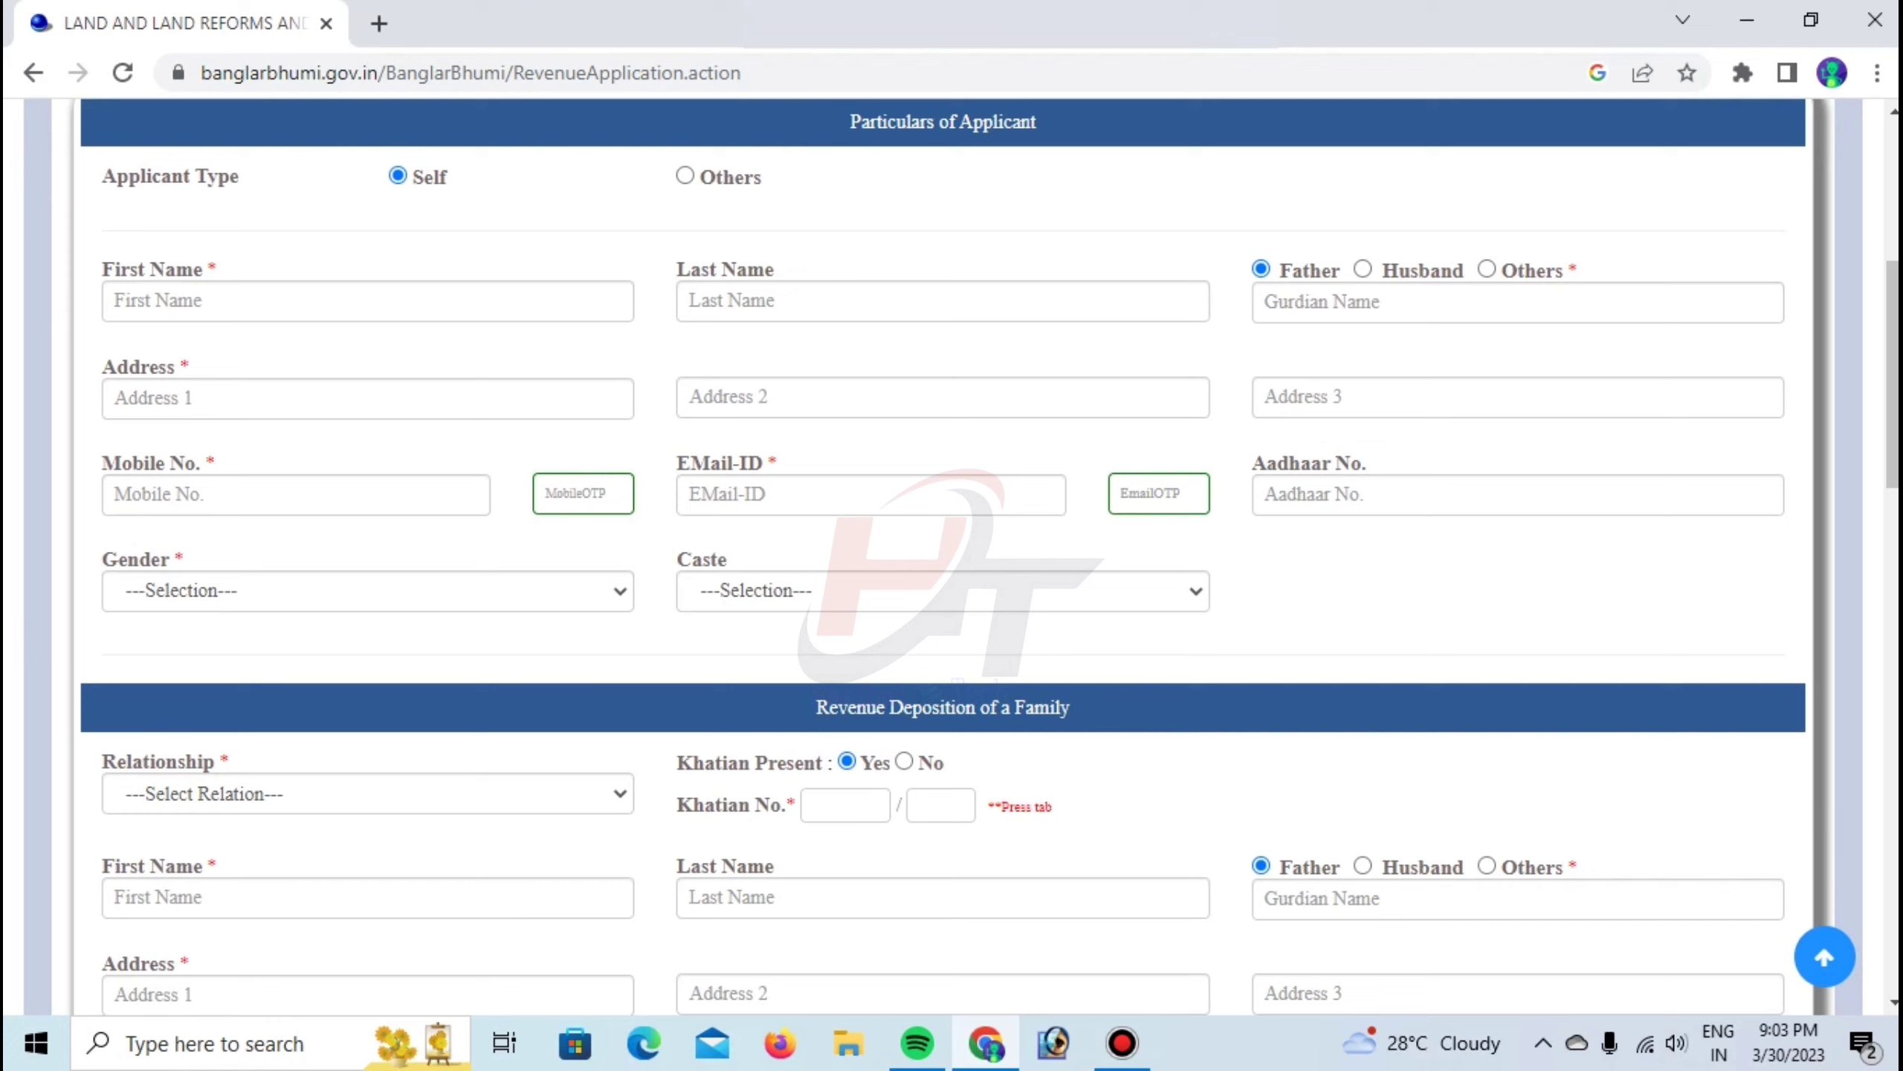
Step: Enter the applicant's first and last name and pick the suggested father's name
{"action": "left_click", "coordinate": [267, 301]}
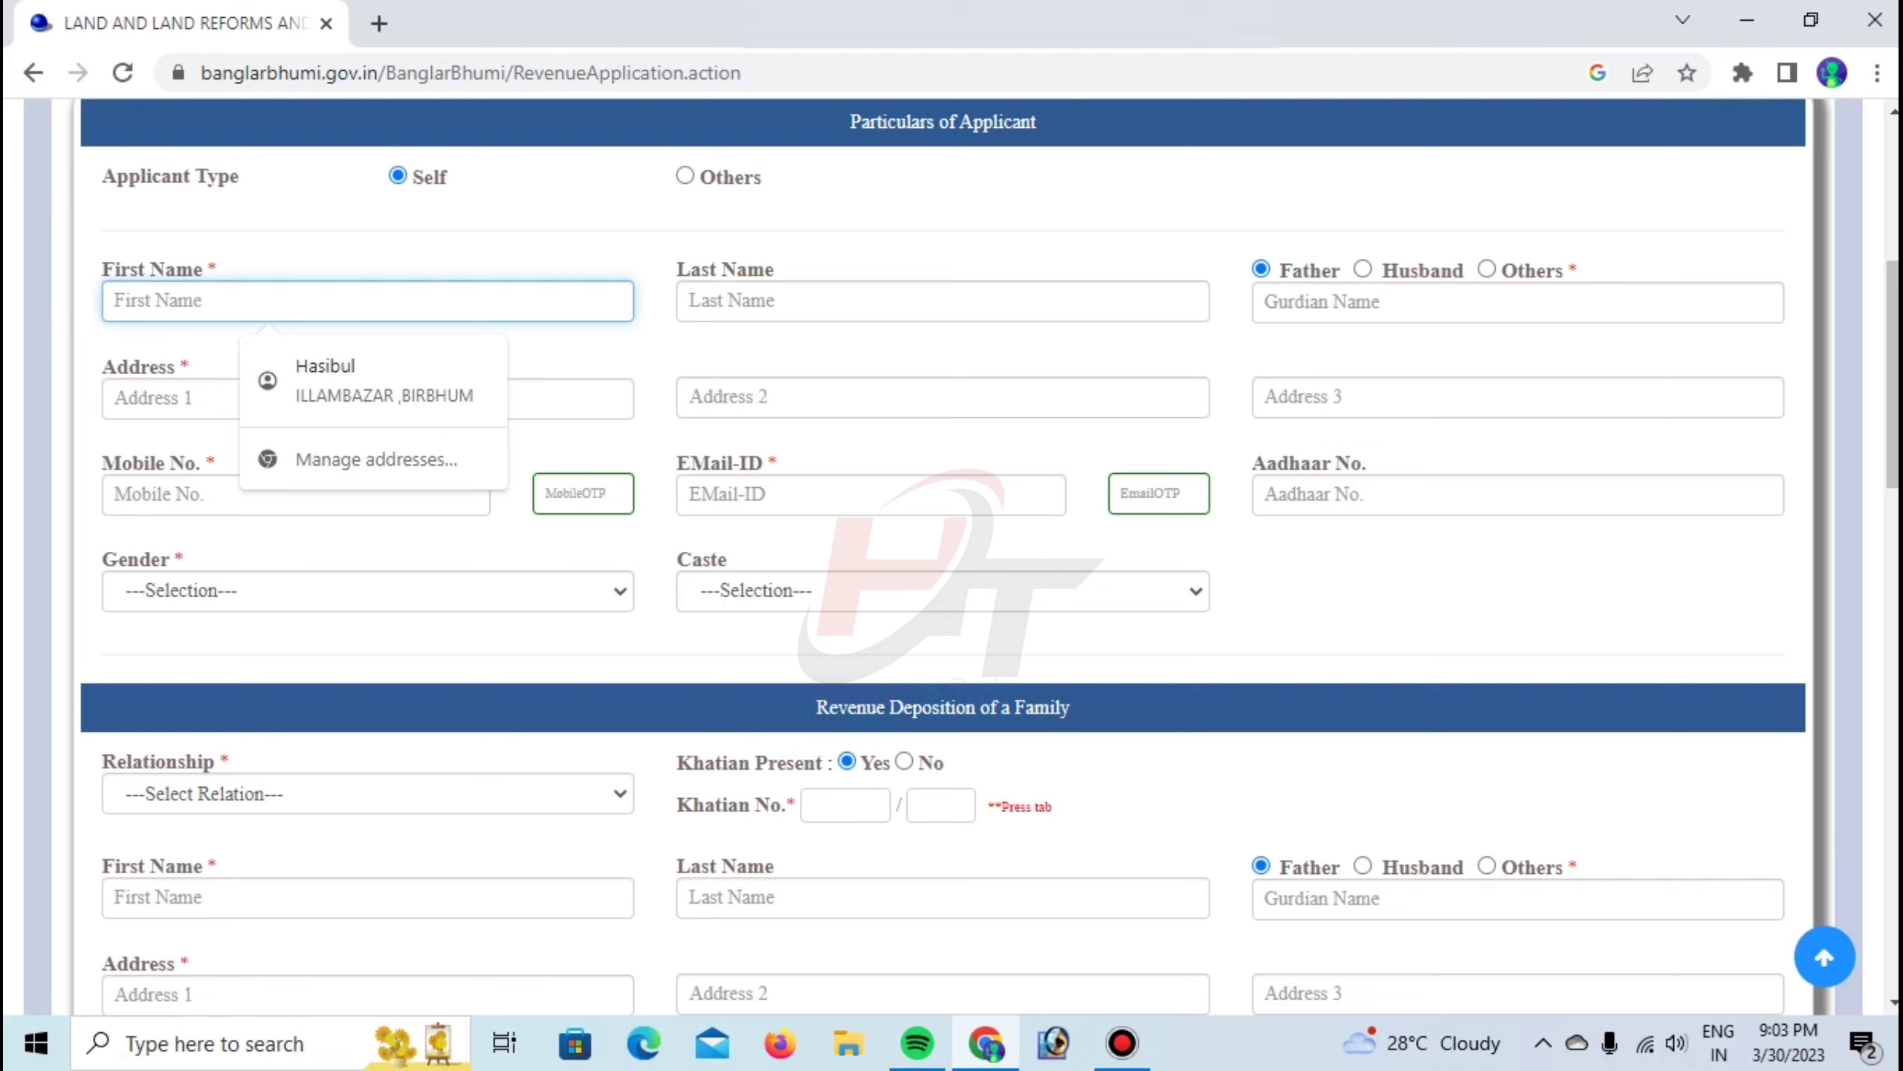
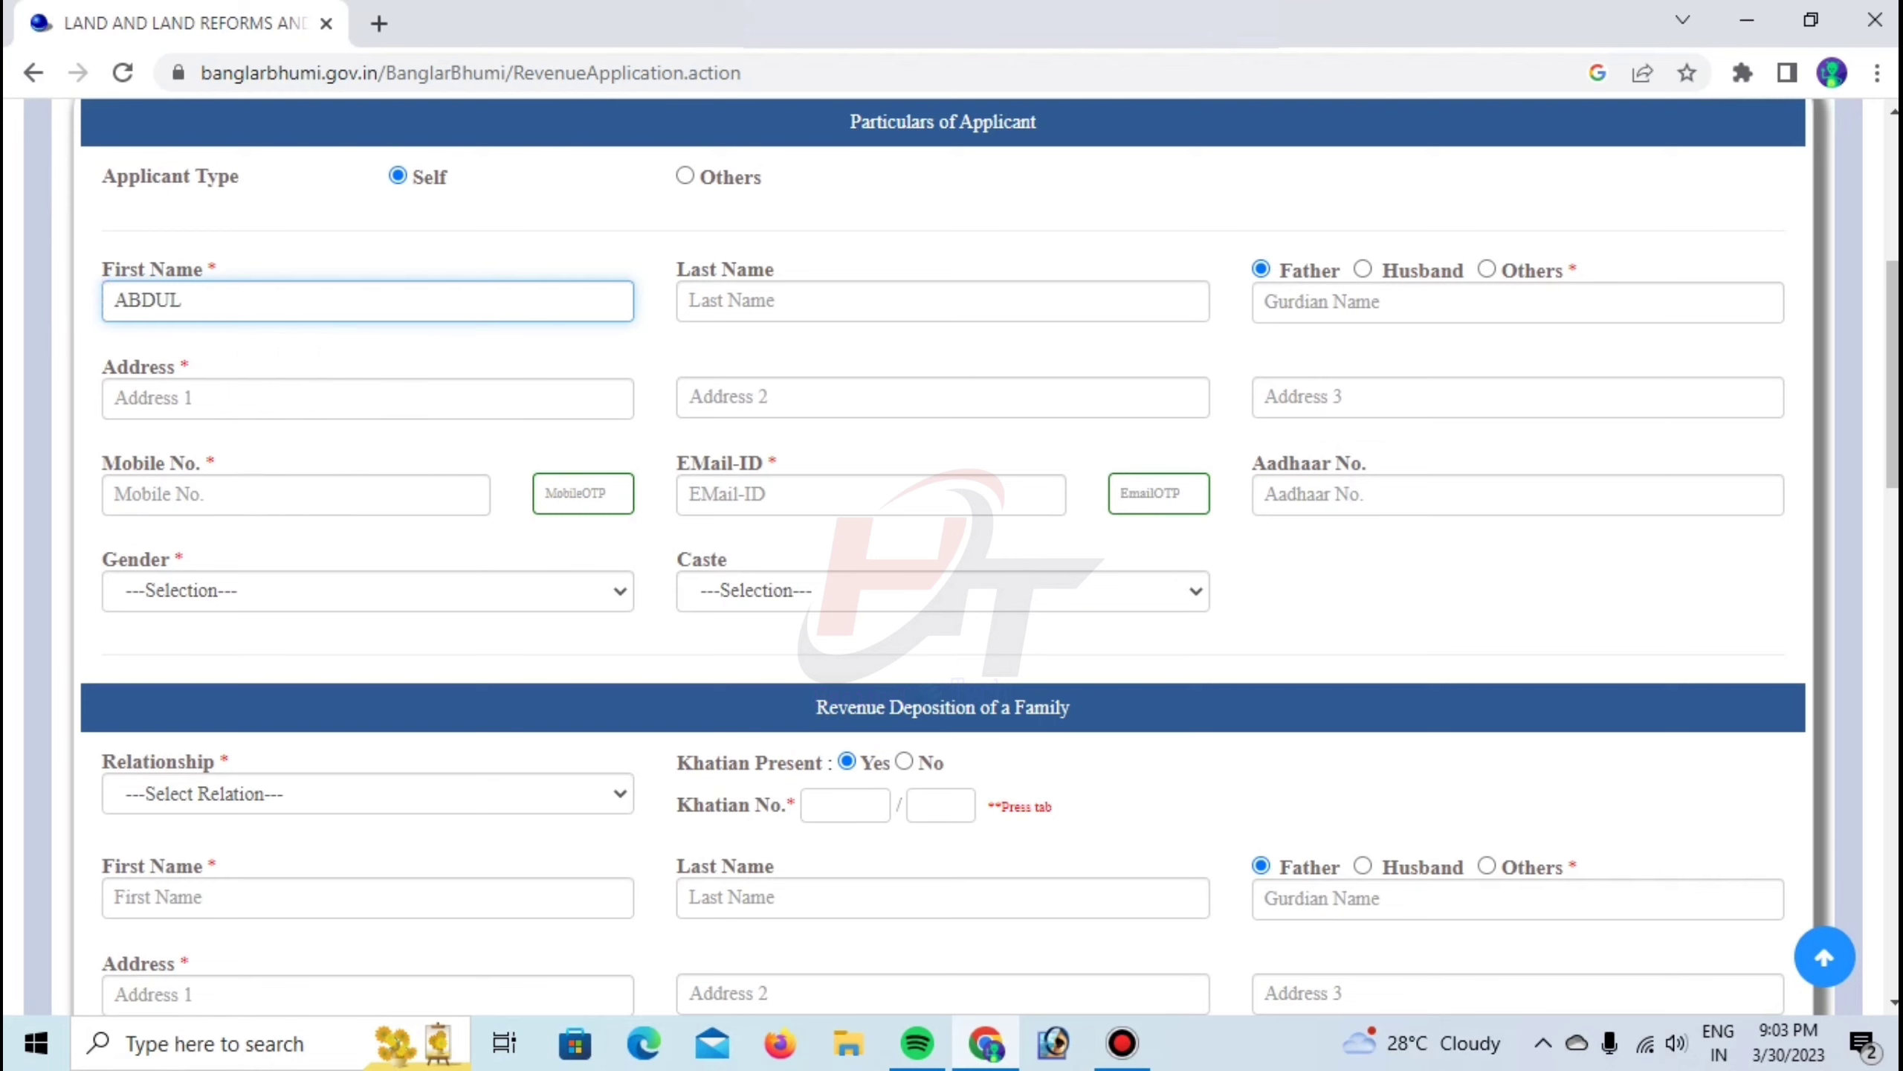
{"action": "key", "text": "Tab"}
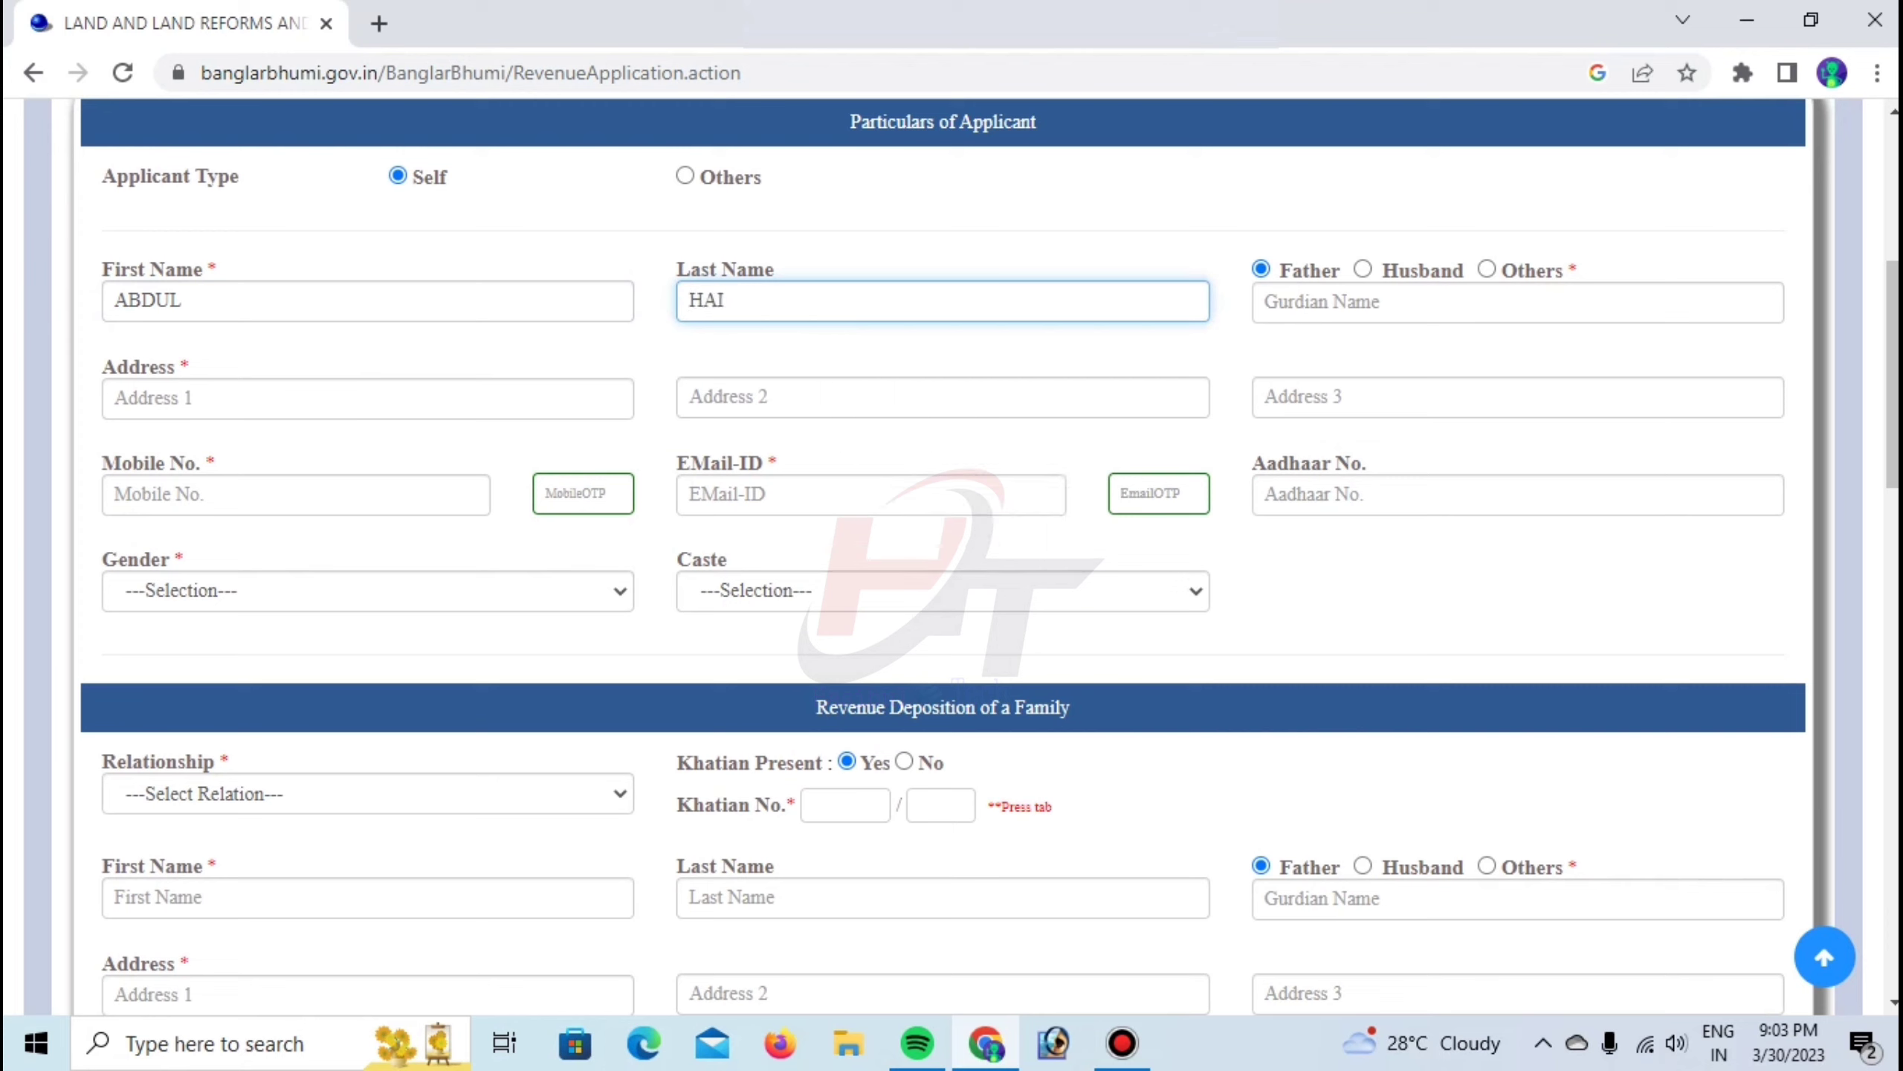
{"action": "key", "text": "Tab"}
{"action": "type", "text": "MD"}
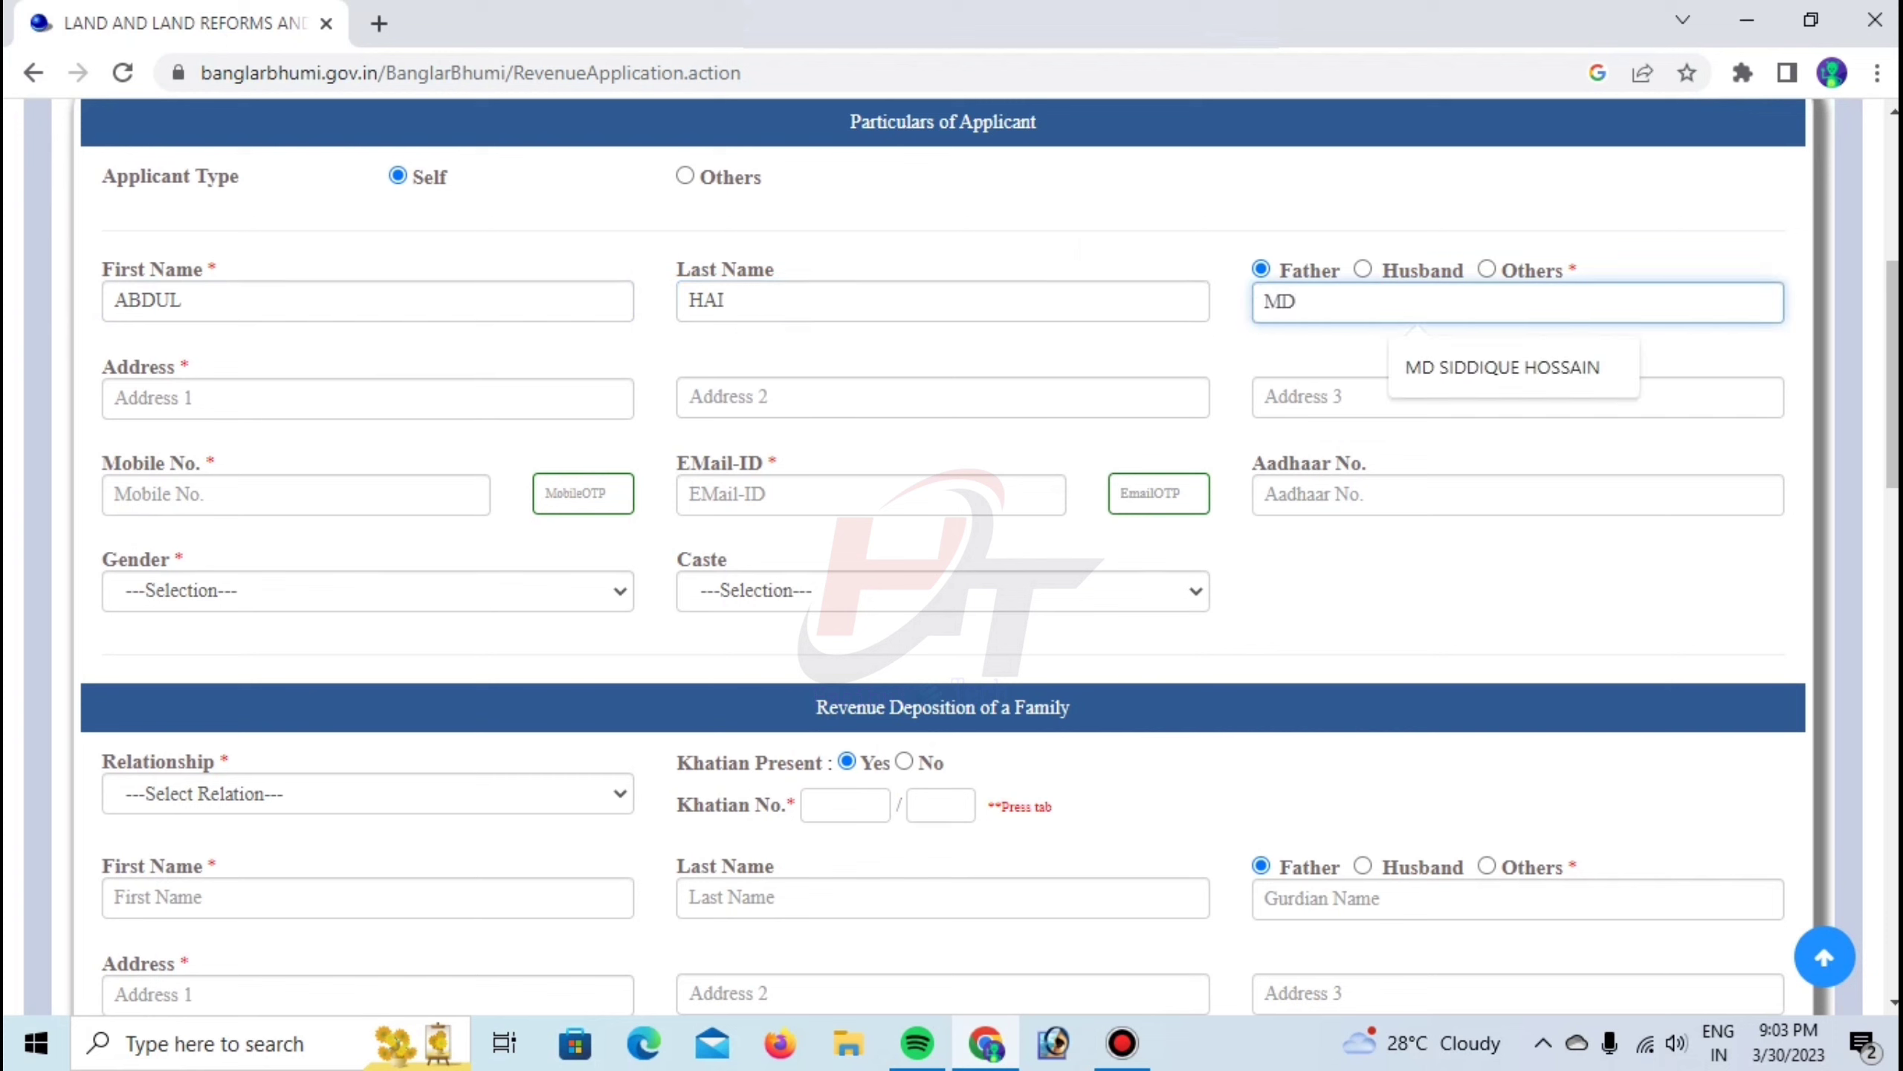
{"action": "key", "text": "Down"}
{"action": "key", "text": "Return"}
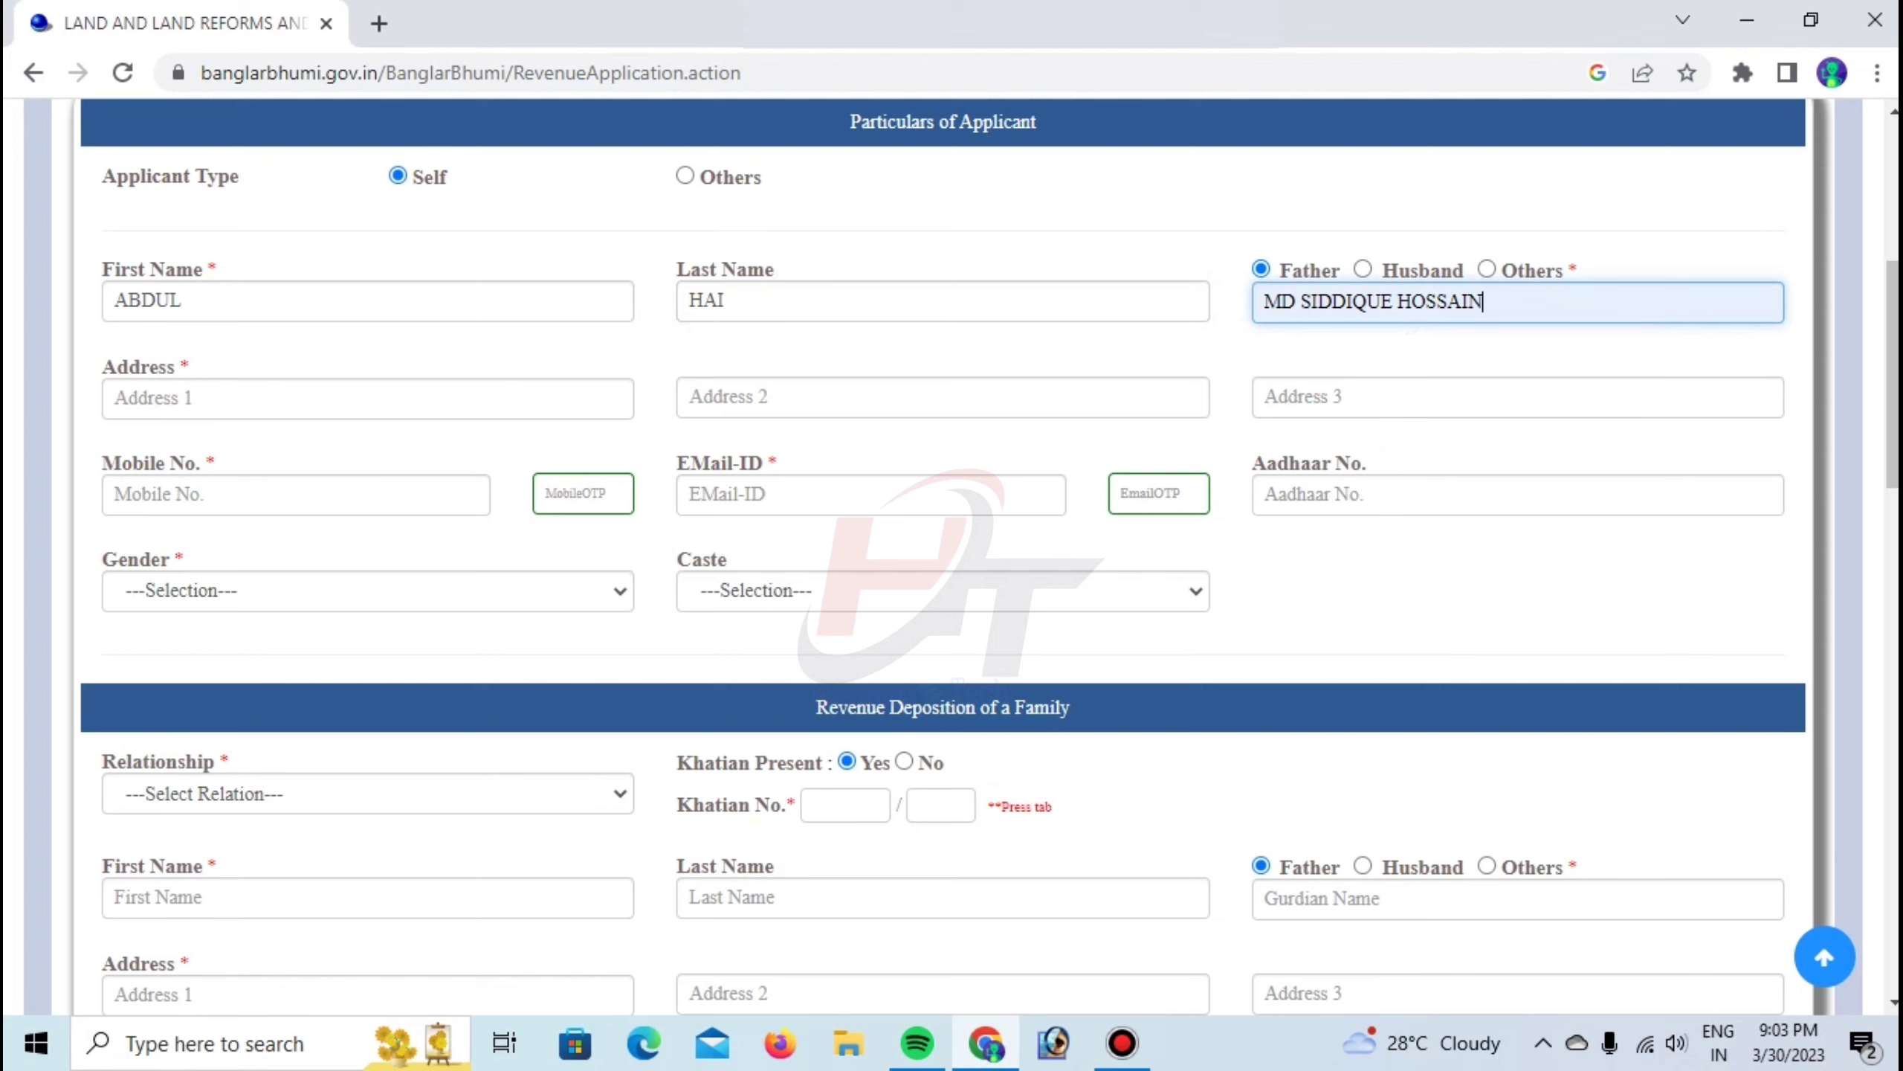
Step: Fill the first address line with the suggested village address
{"action": "left_click", "coordinate": [116, 397]}
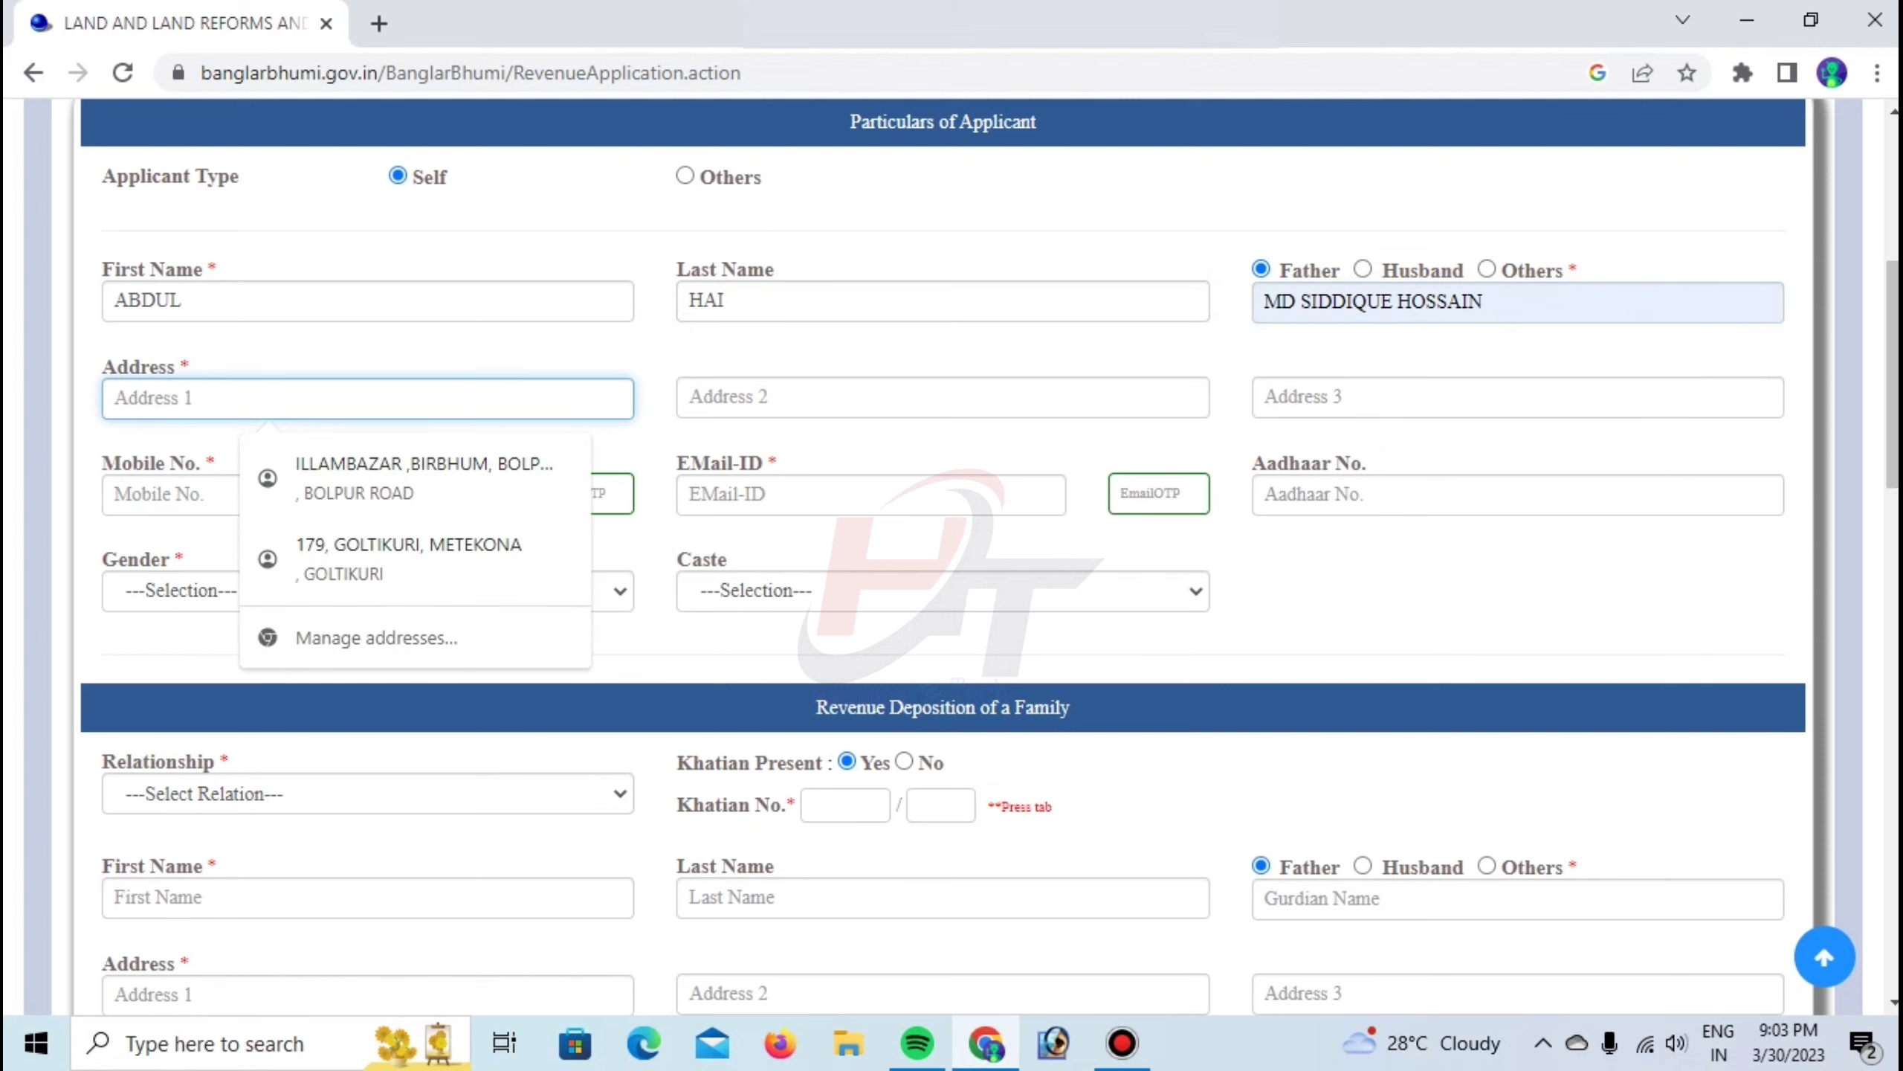
{"action": "type", "text": "GOL"}
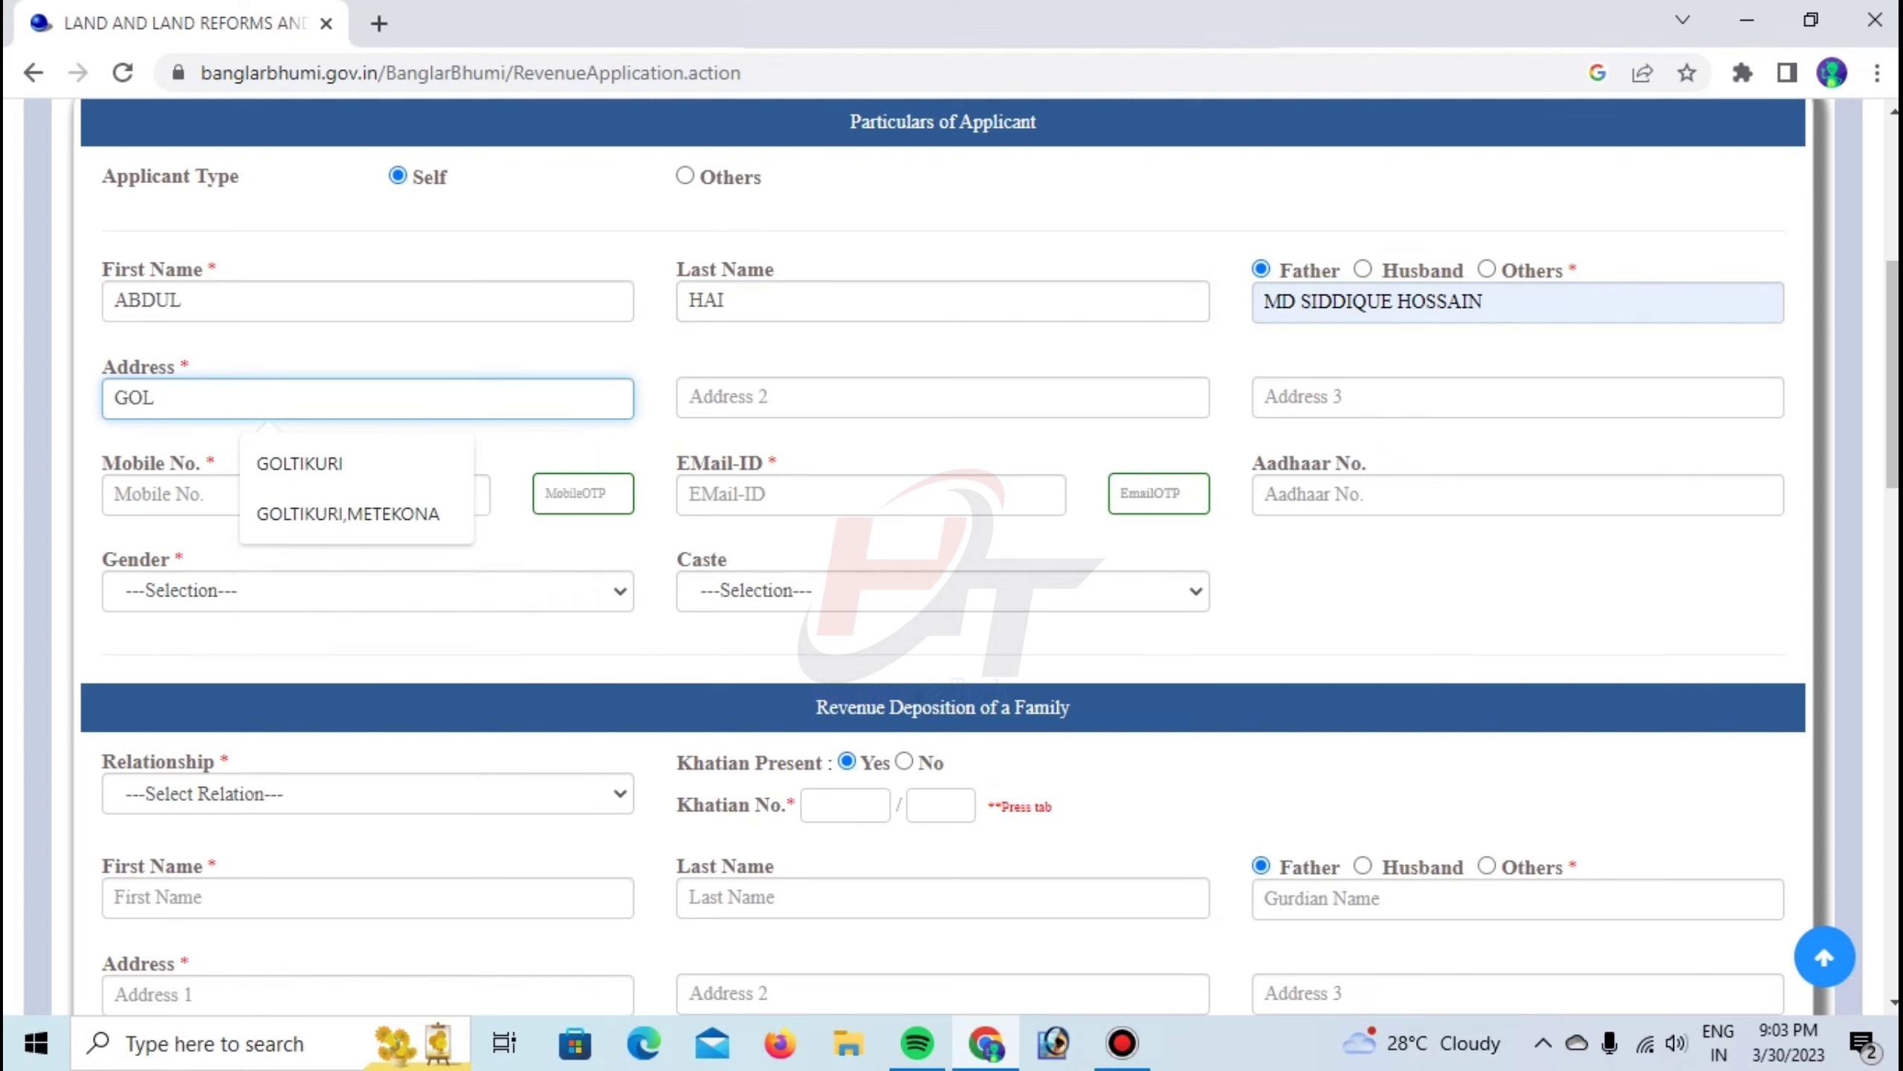
{"action": "key", "text": "Down"}
{"action": "key", "text": "Down"}
{"action": "key", "text": "Return"}
Step: Complete the second address line and PIN code, then enter the applicant's mobile number
{"action": "left_click", "coordinate": [689, 396]}
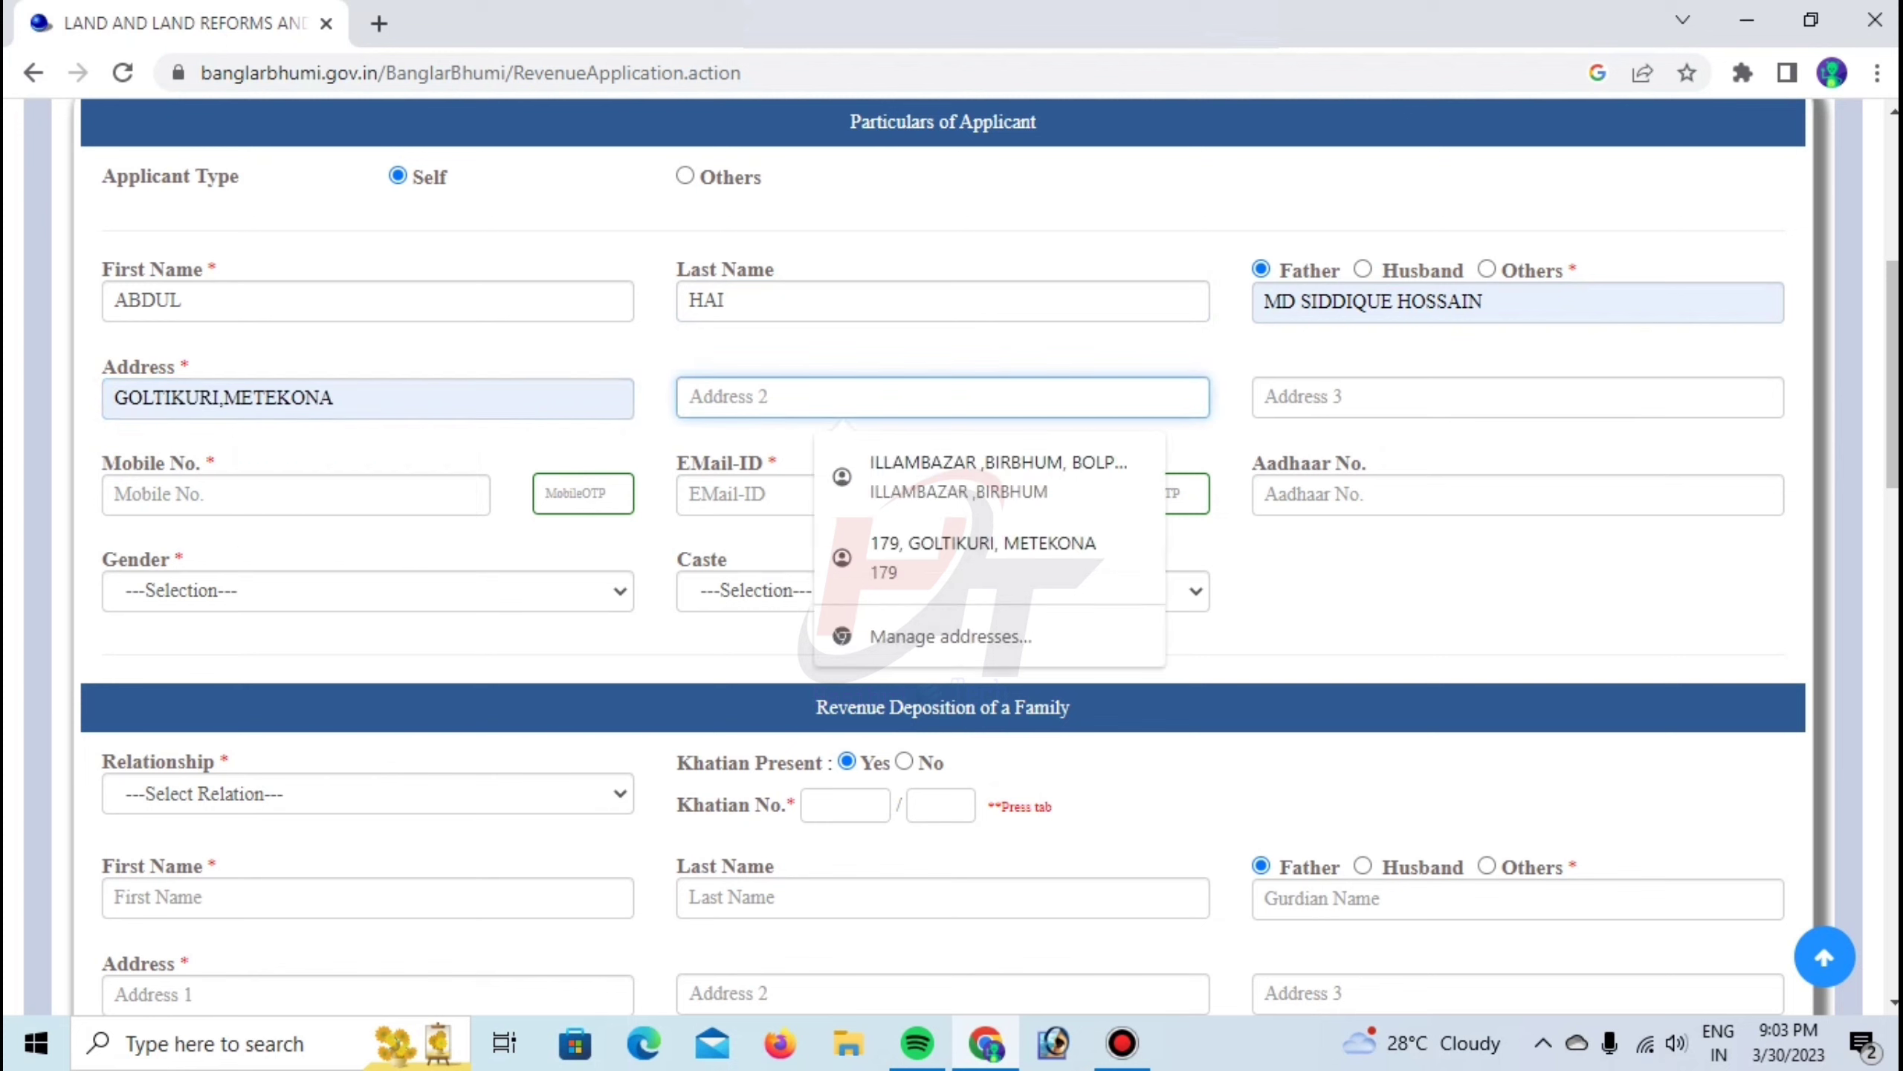
{"action": "type", "text": "IL"}
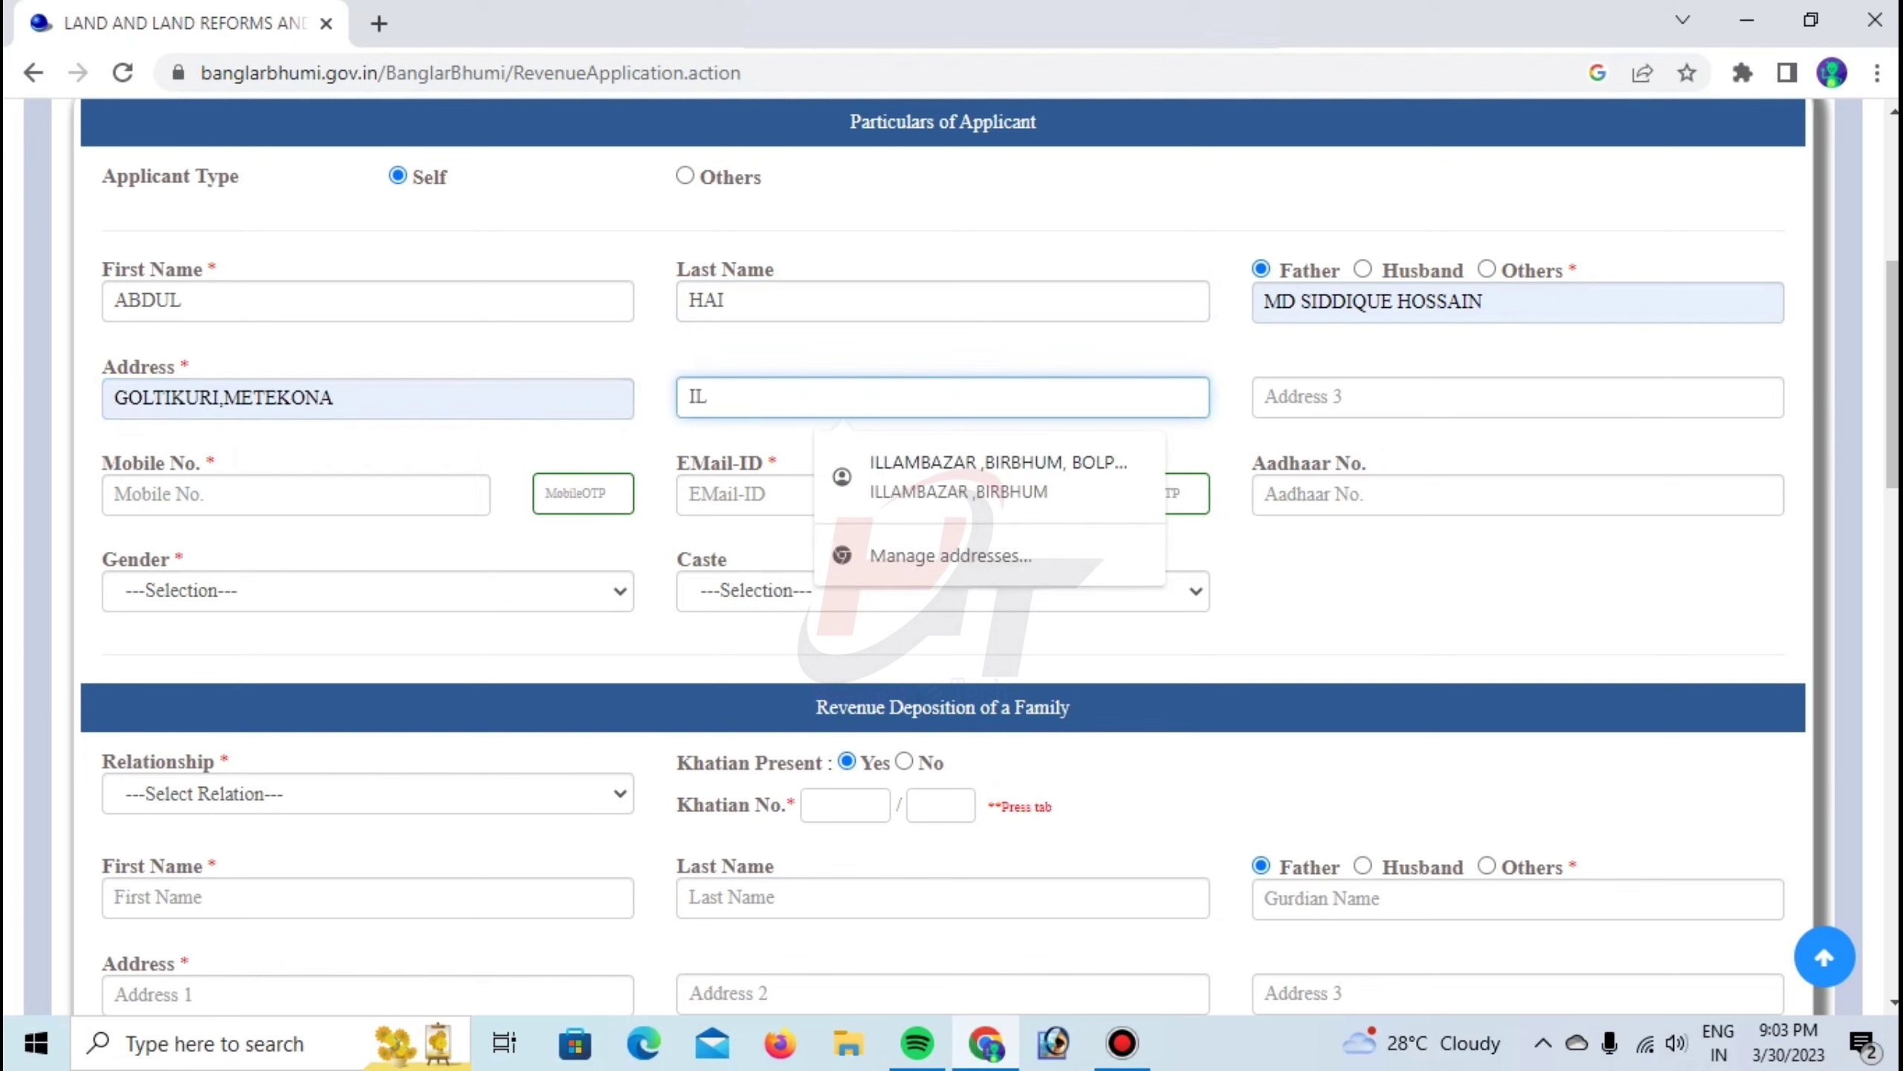
{"action": "key", "text": "BackSpace"}
{"action": "key", "text": "BackSpace"}
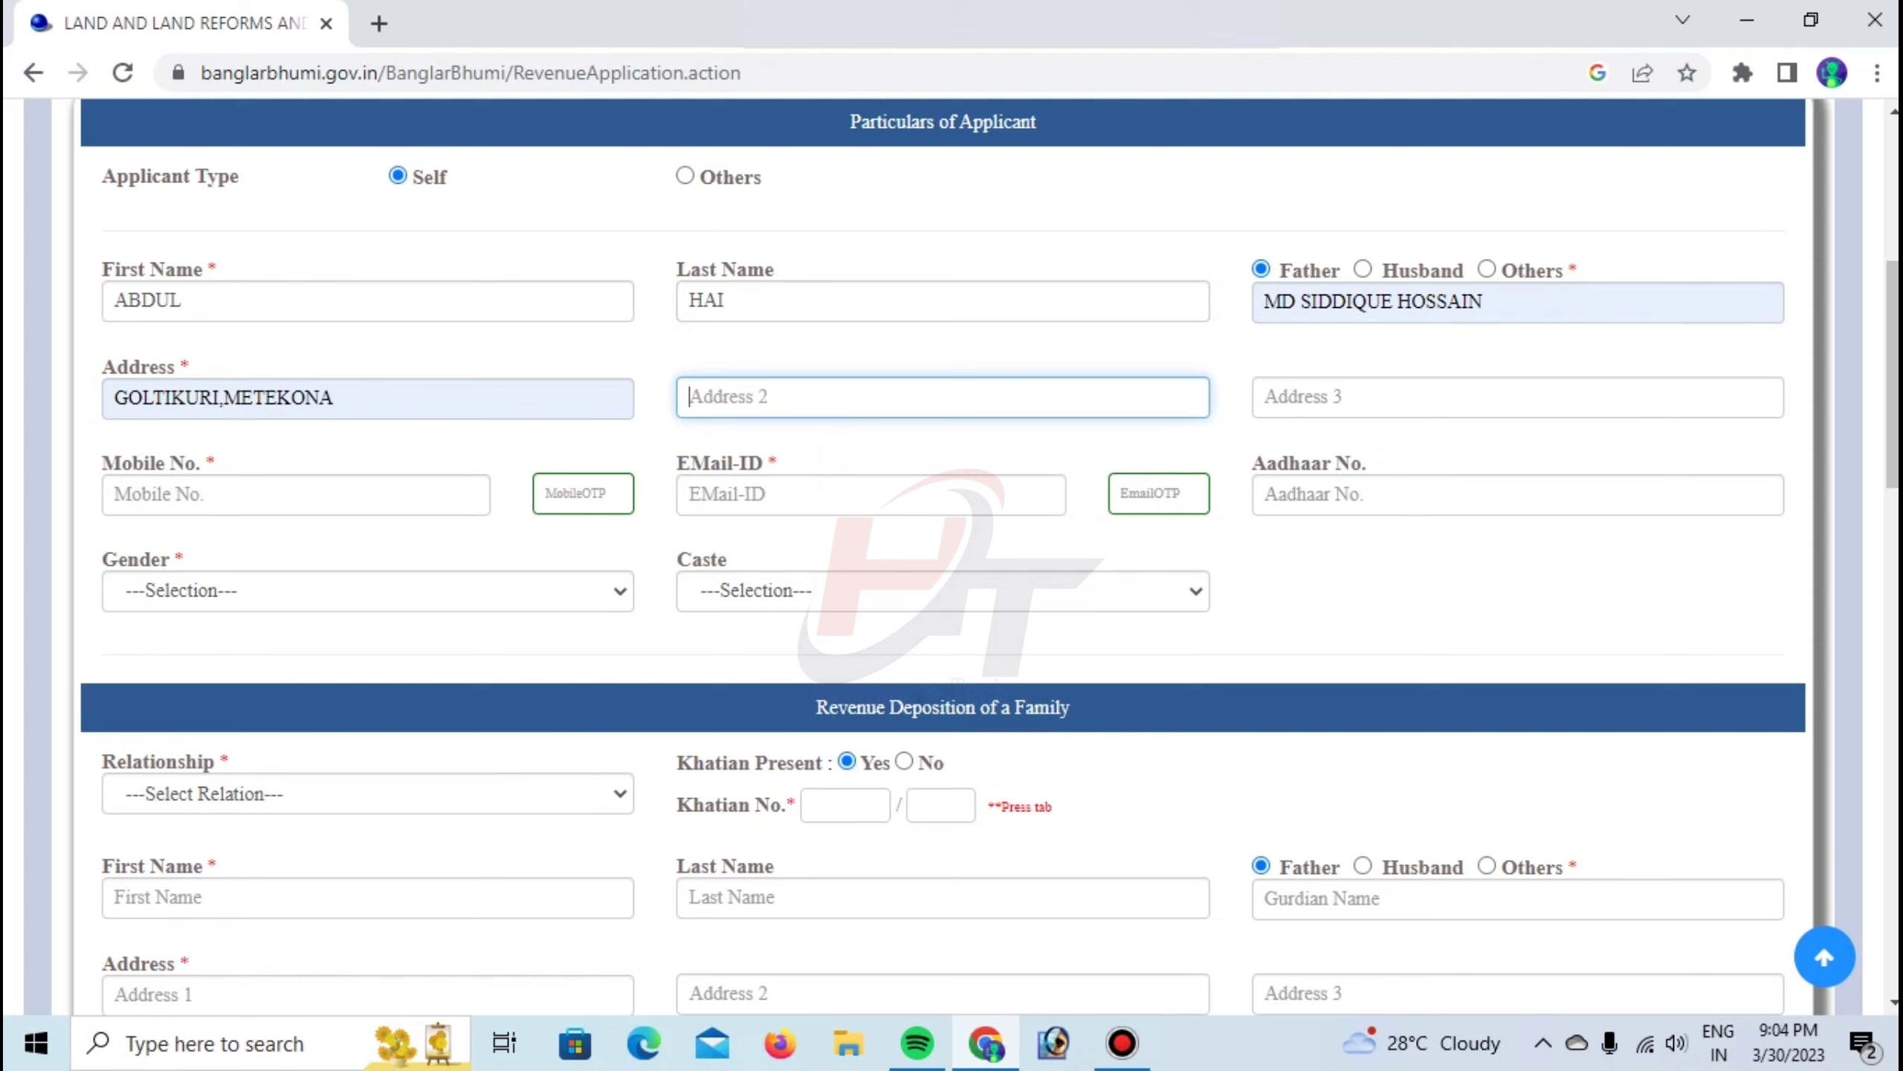
{"action": "type", "text": "I"}
{"action": "key", "text": "Down"}
{"action": "key", "text": "Return"}
{"action": "key", "text": "Tab"}
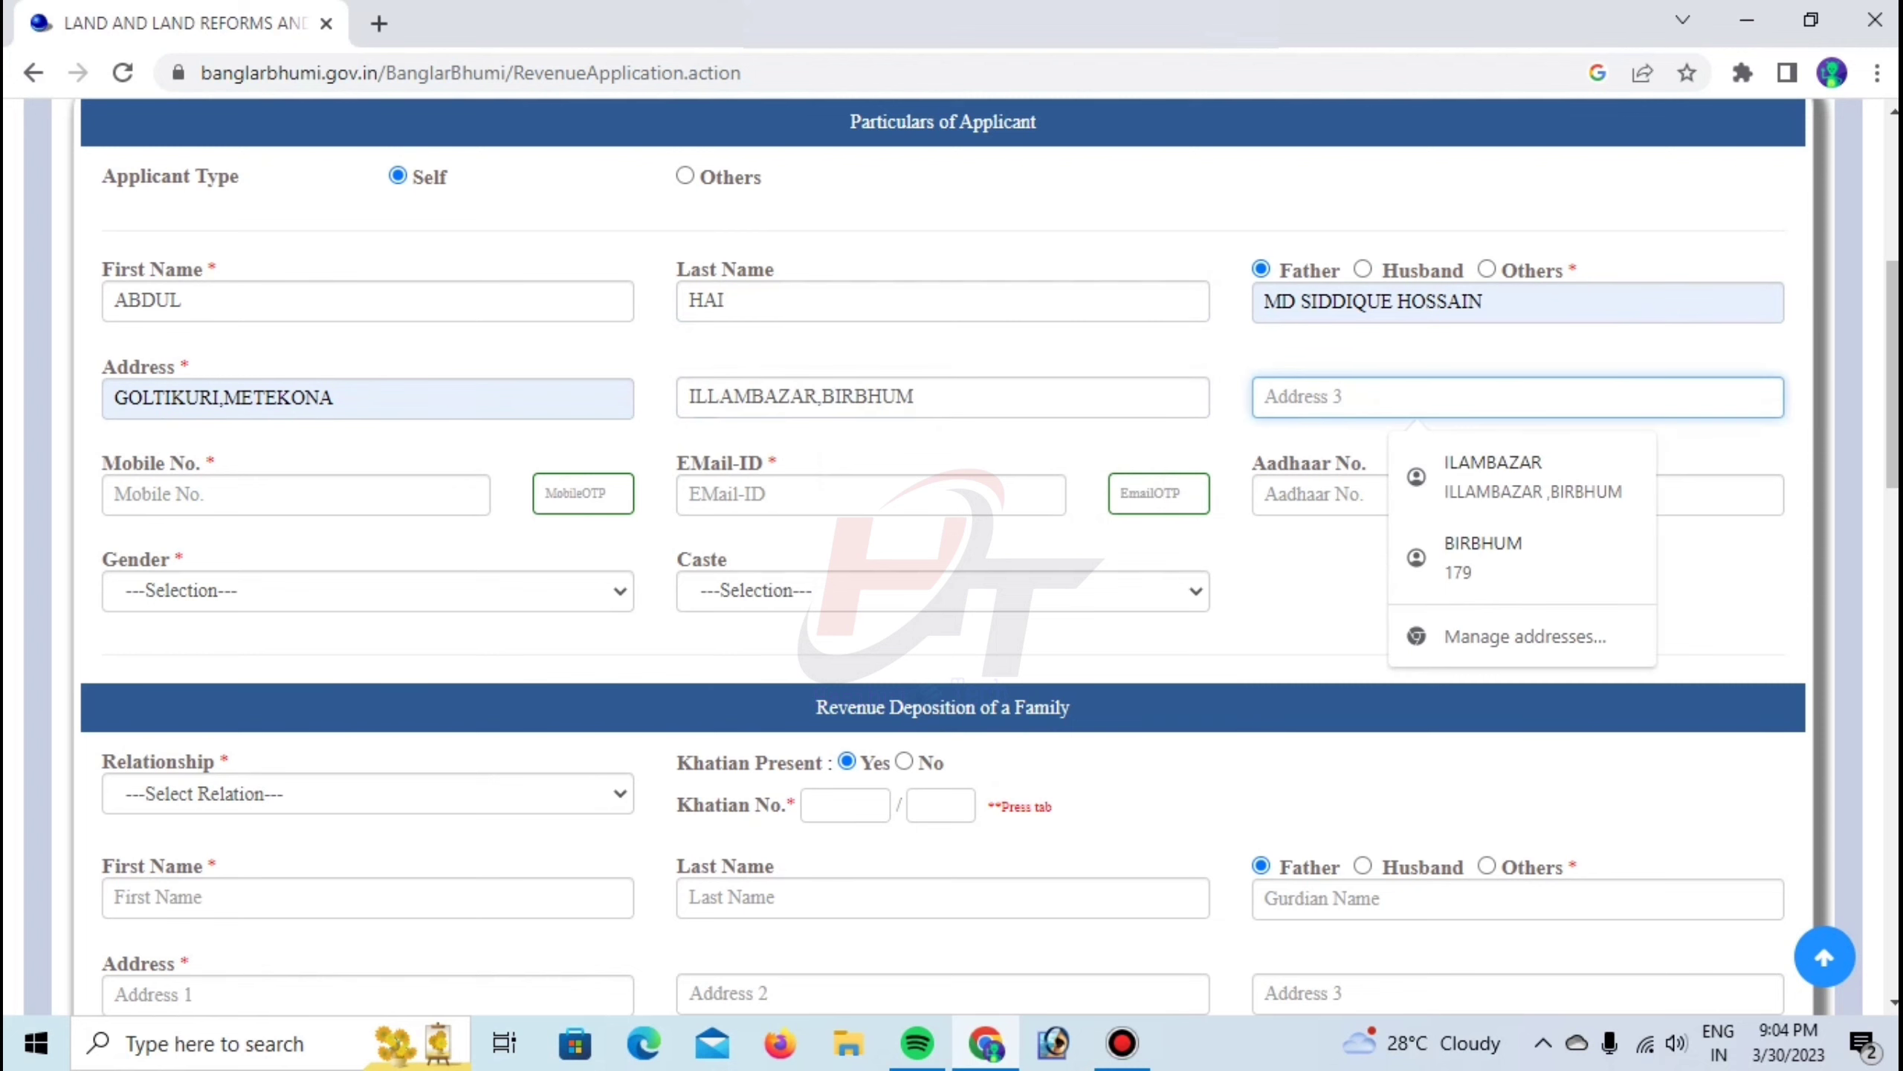
{"action": "type", "text": "731214"}
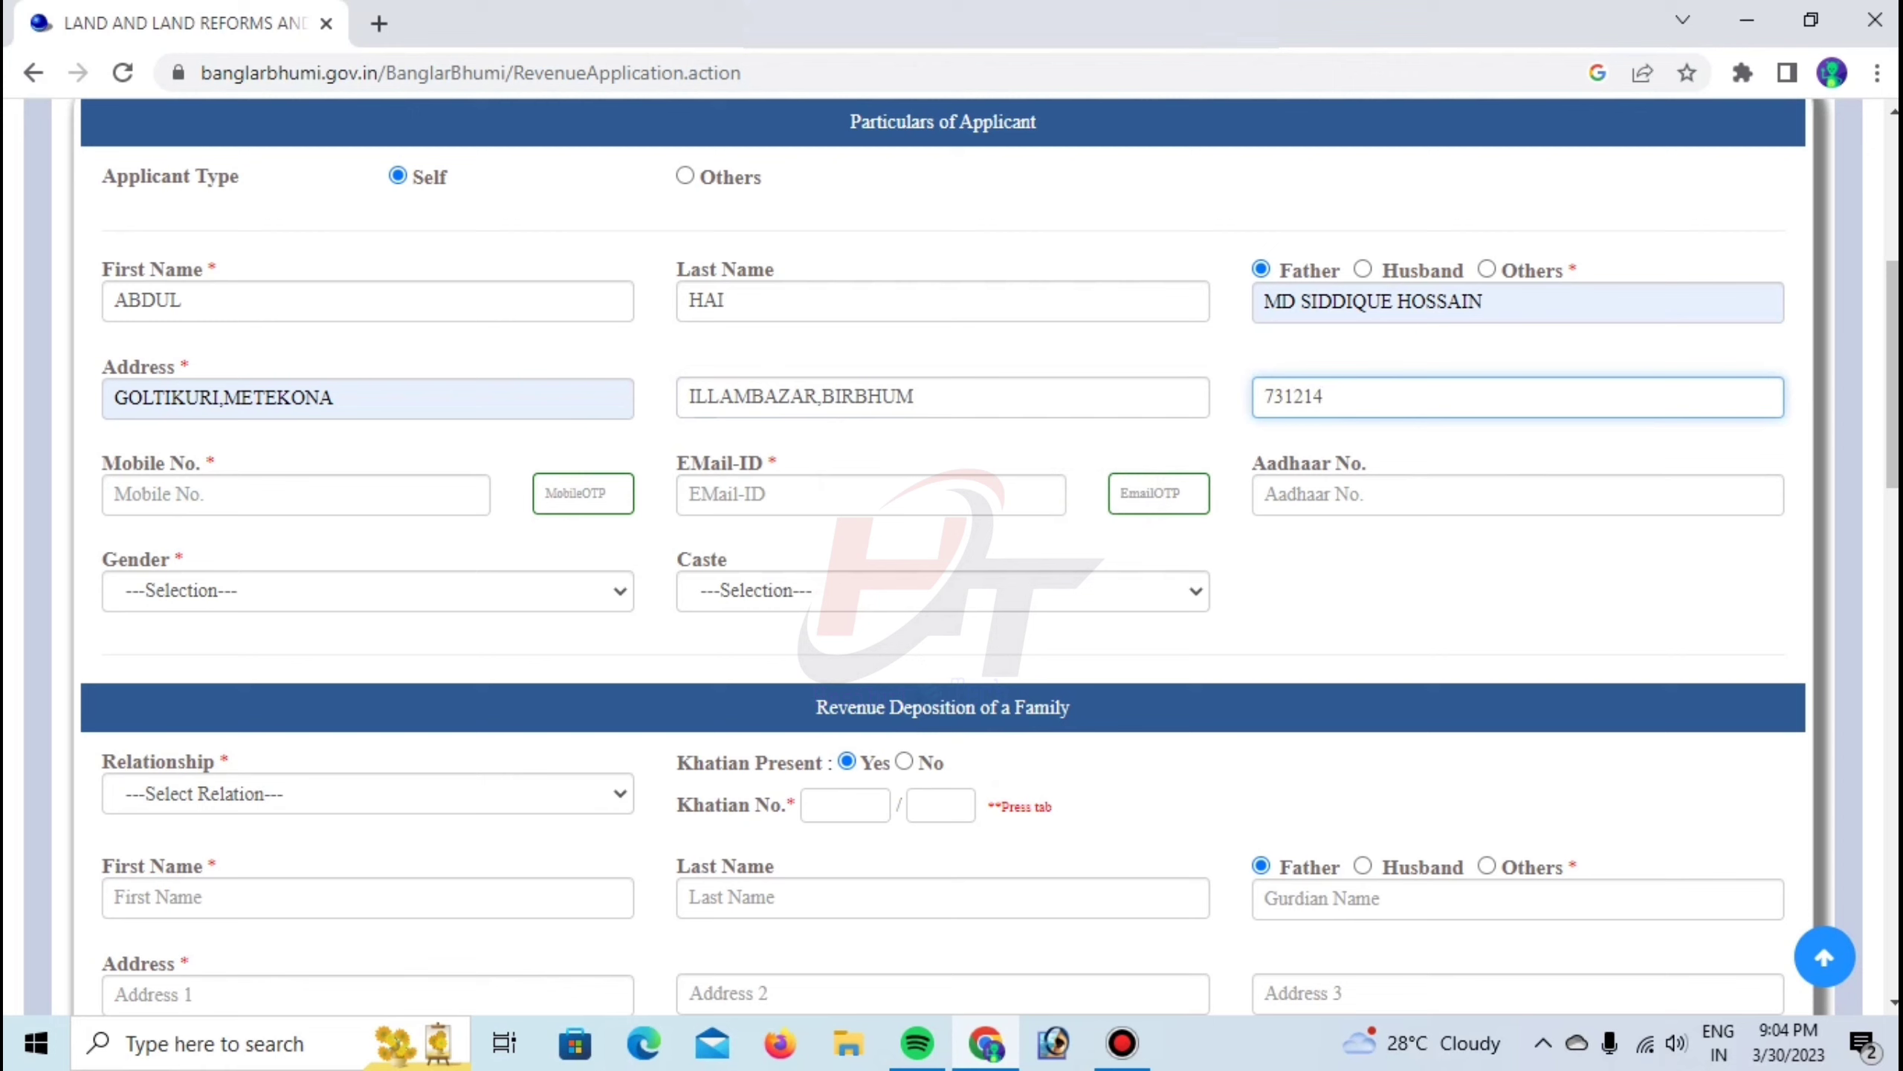
{"action": "left_click", "coordinate": [285, 494]}
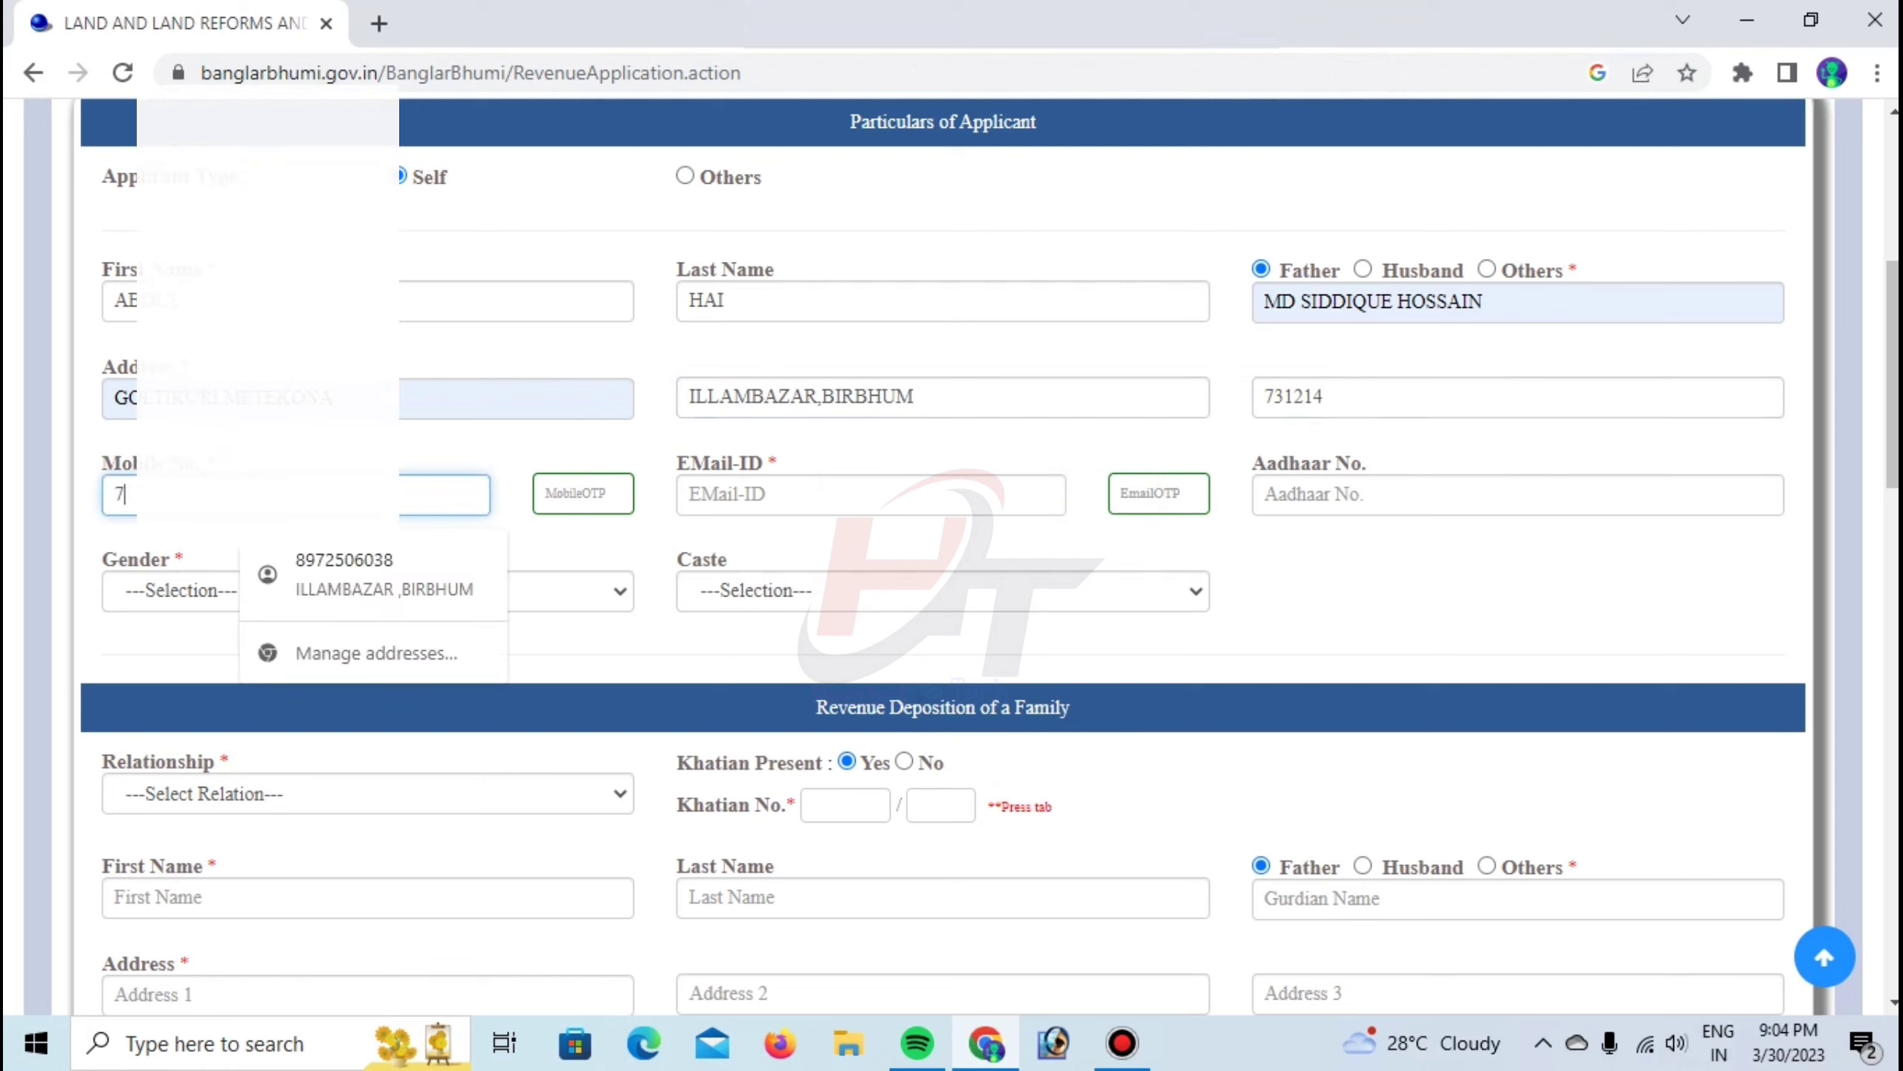
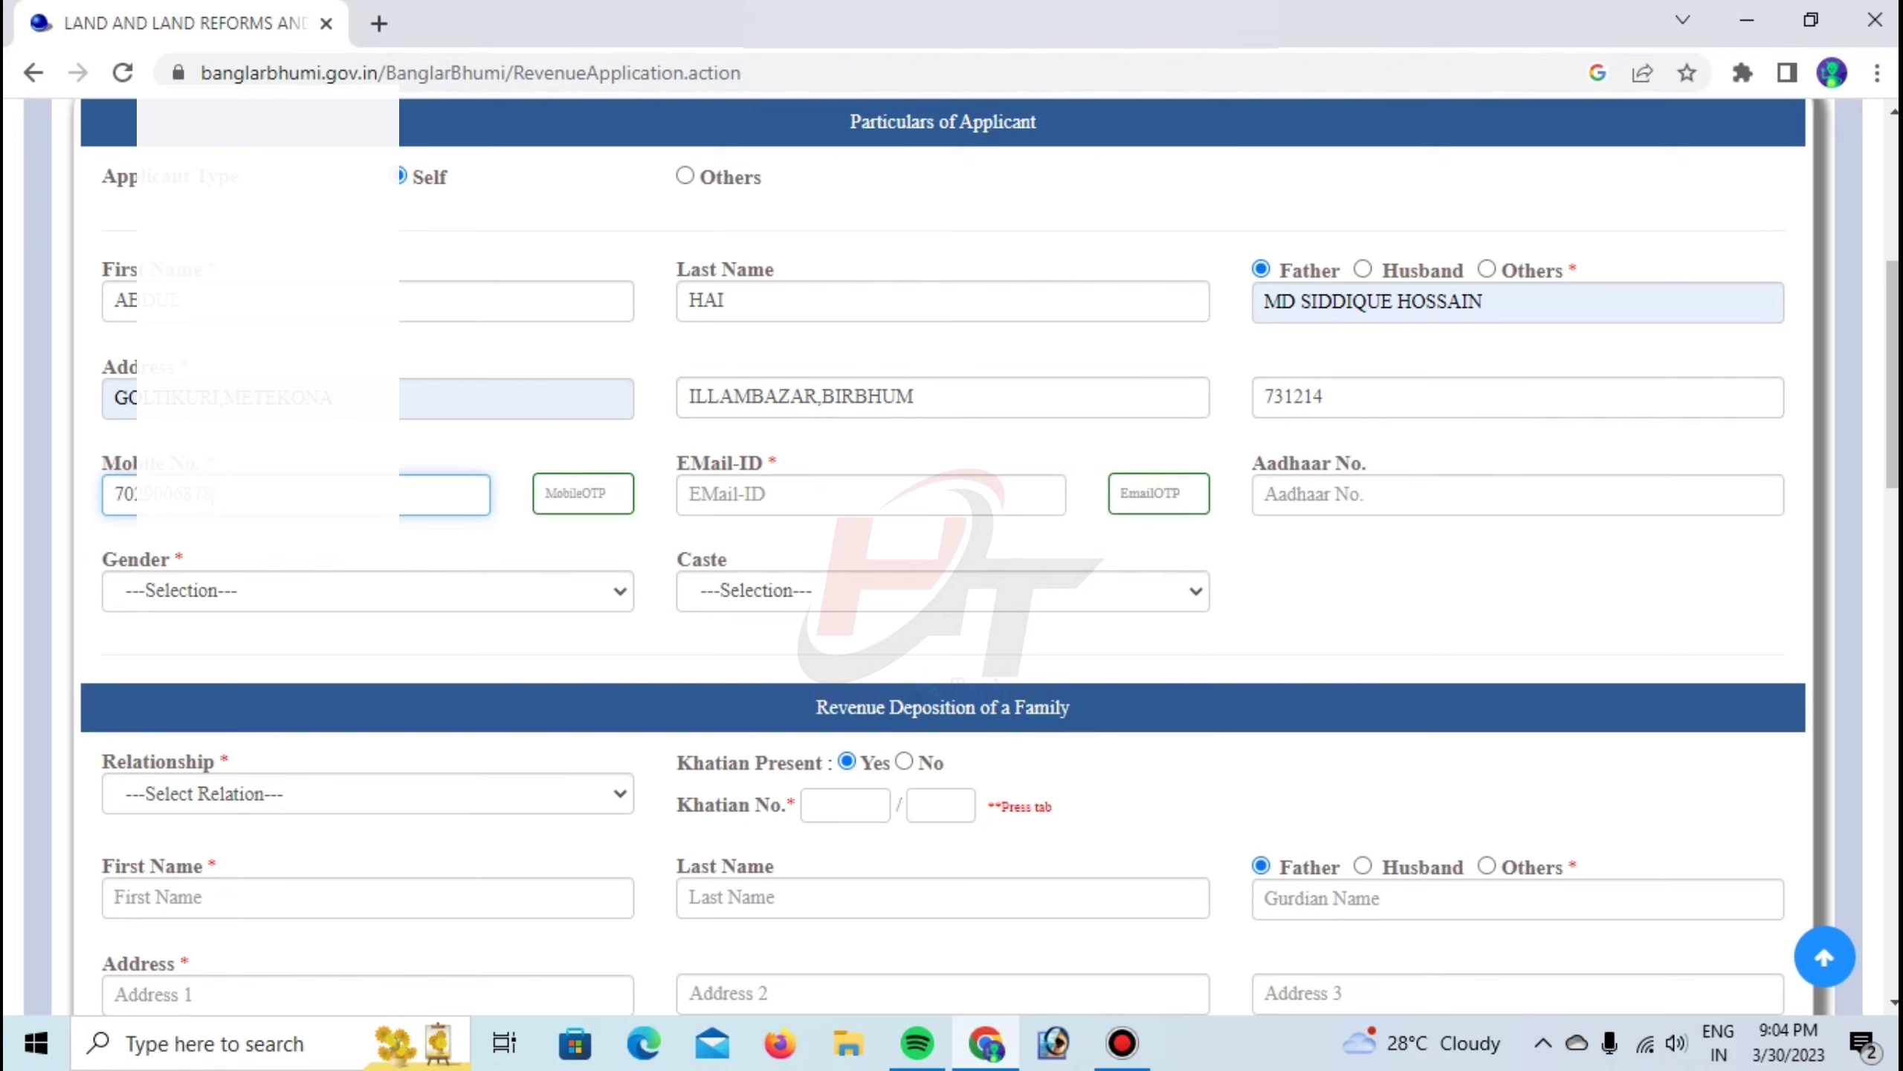
Step: Request a mobile OTP and enter the received verification code
{"action": "left_click", "coordinate": [583, 494]}
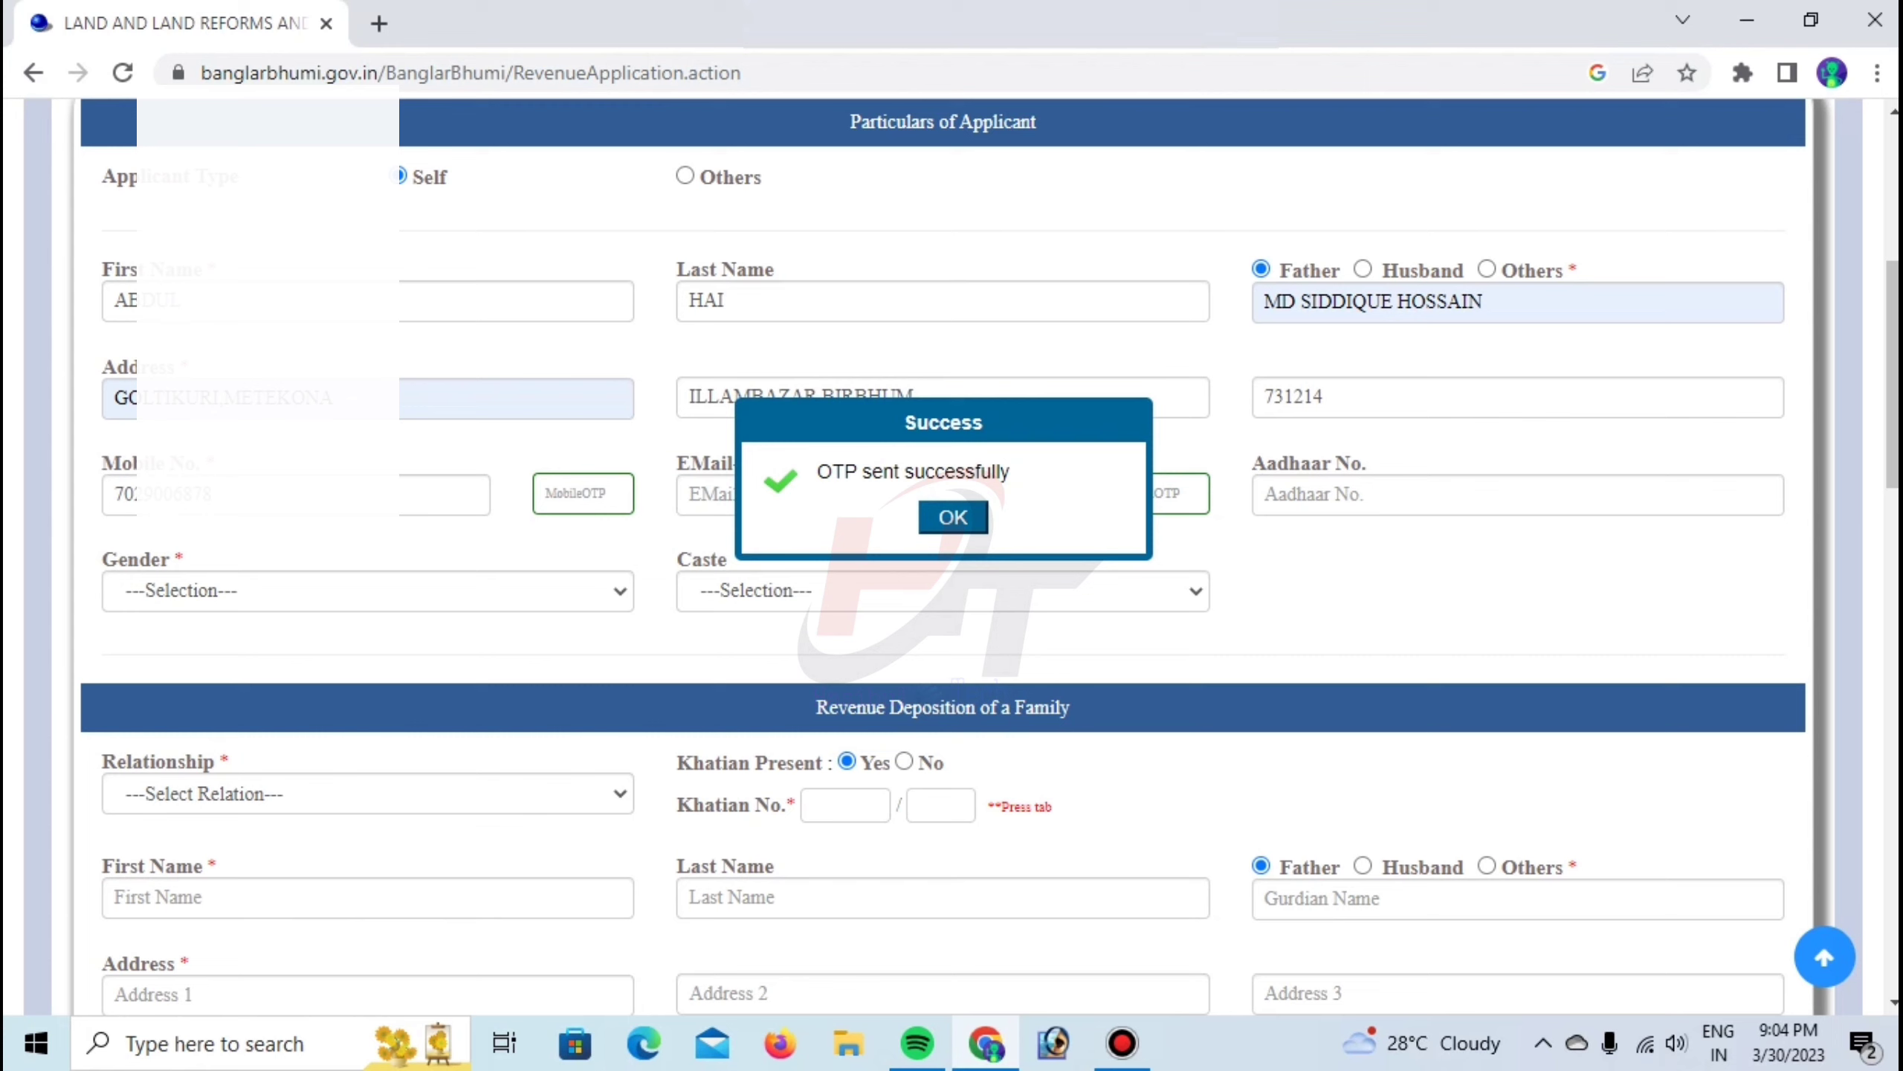
{"action": "key", "text": "Return"}
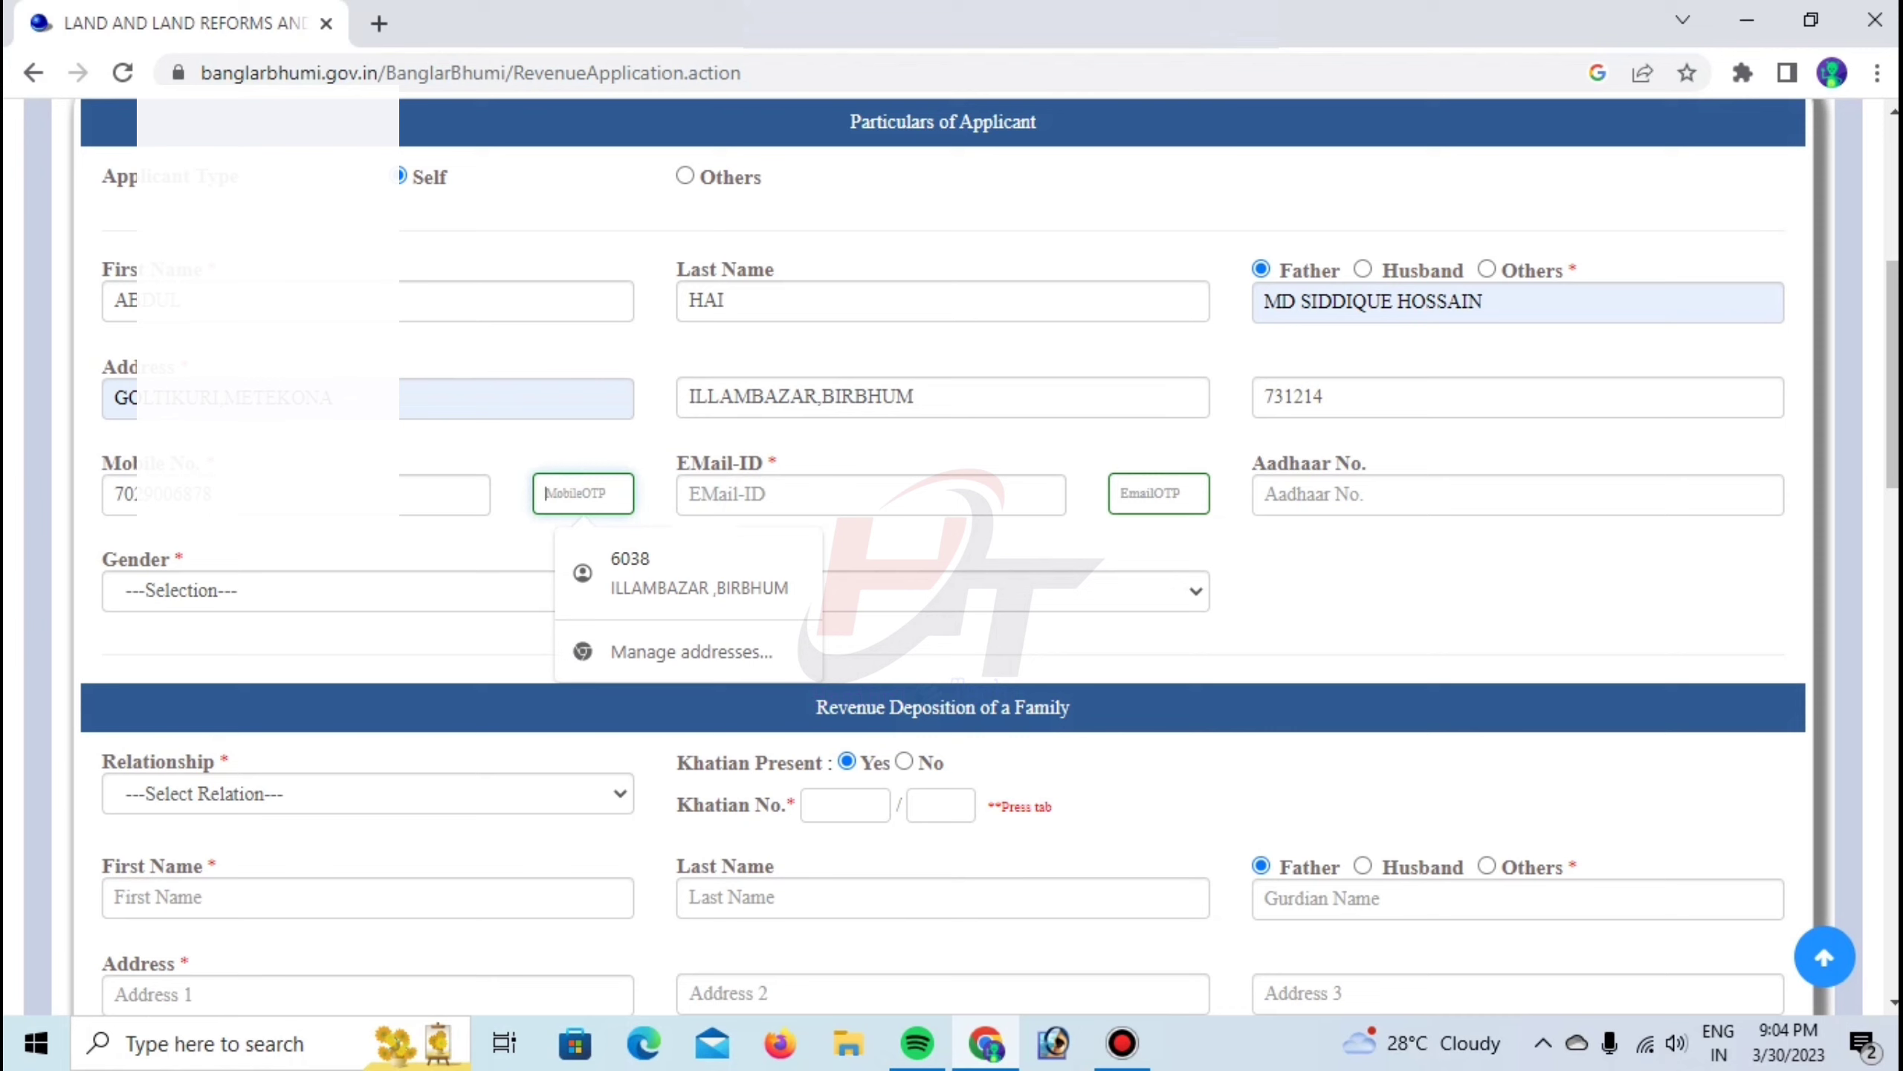
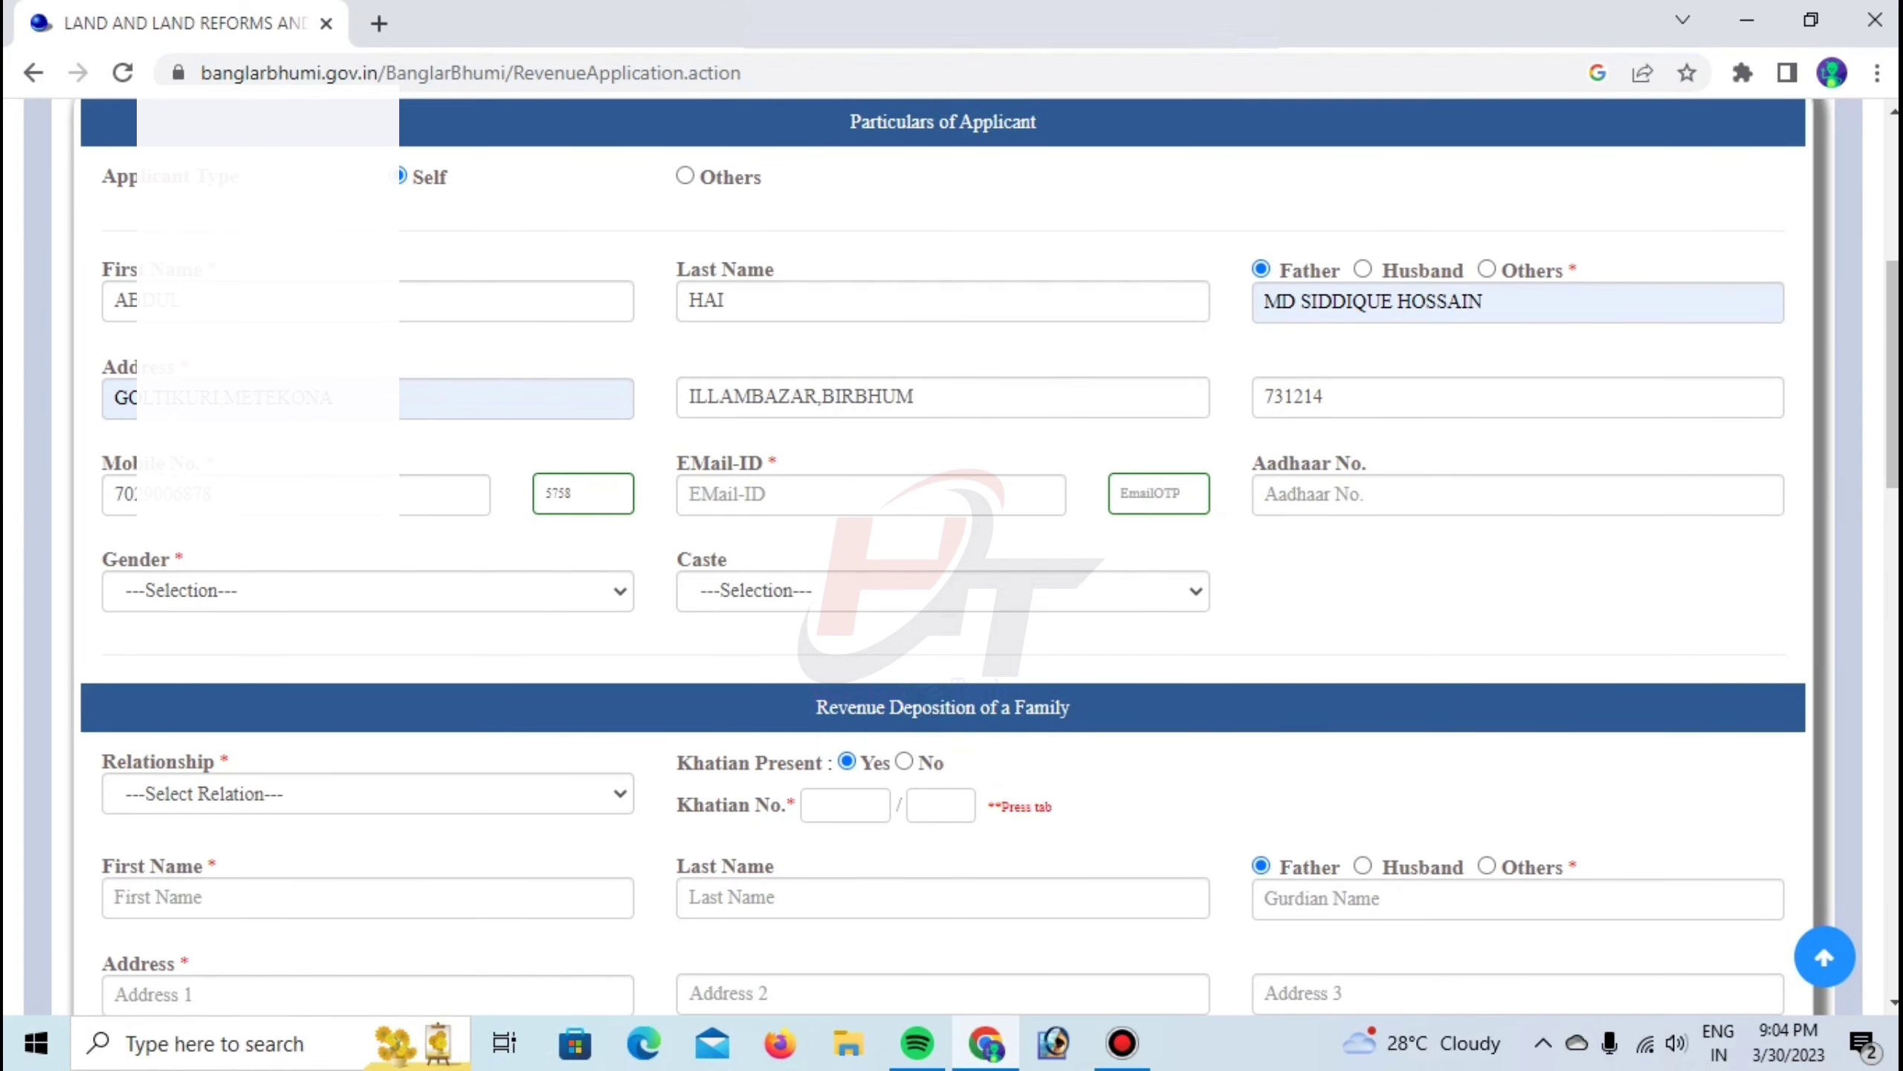
Step: Fill in the saved e-mail address and enter its e-mail OTP code
{"action": "left_click", "coordinate": [870, 495]}
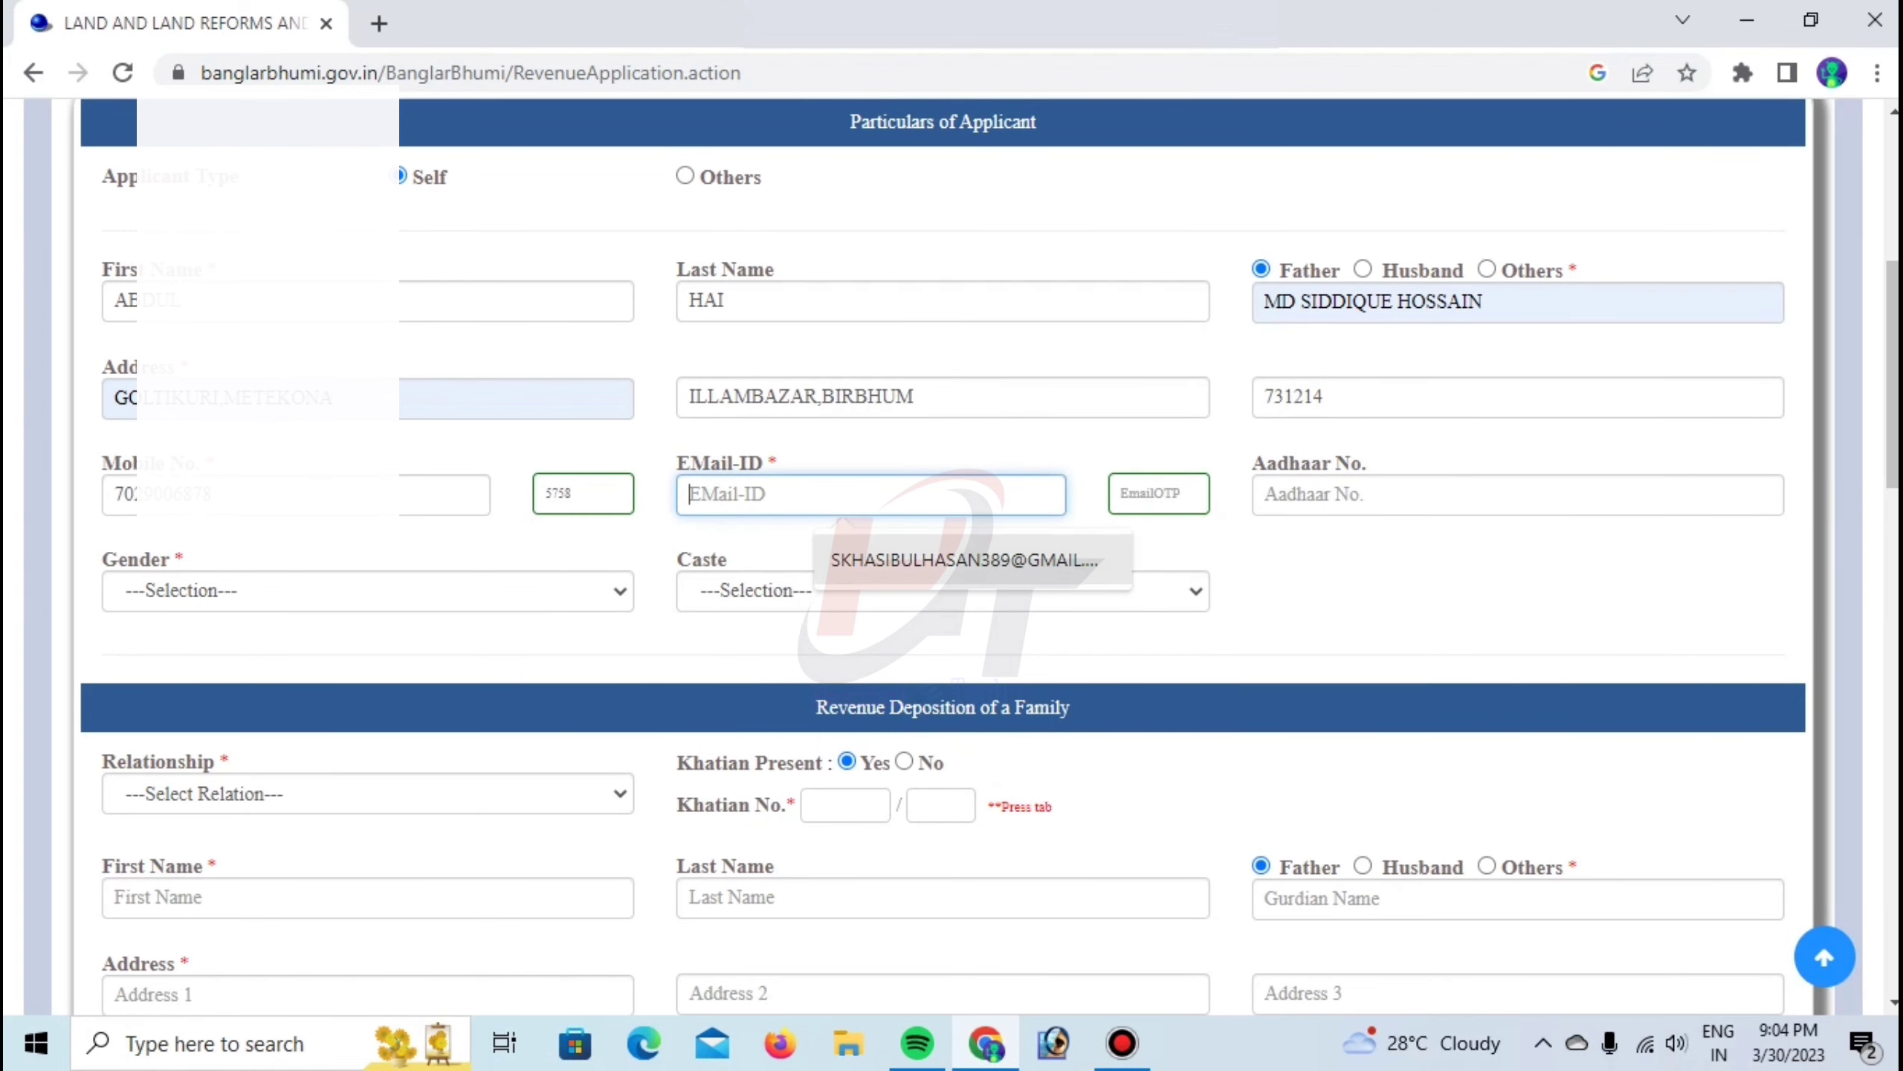
{"action": "left_click", "coordinate": [966, 559]}
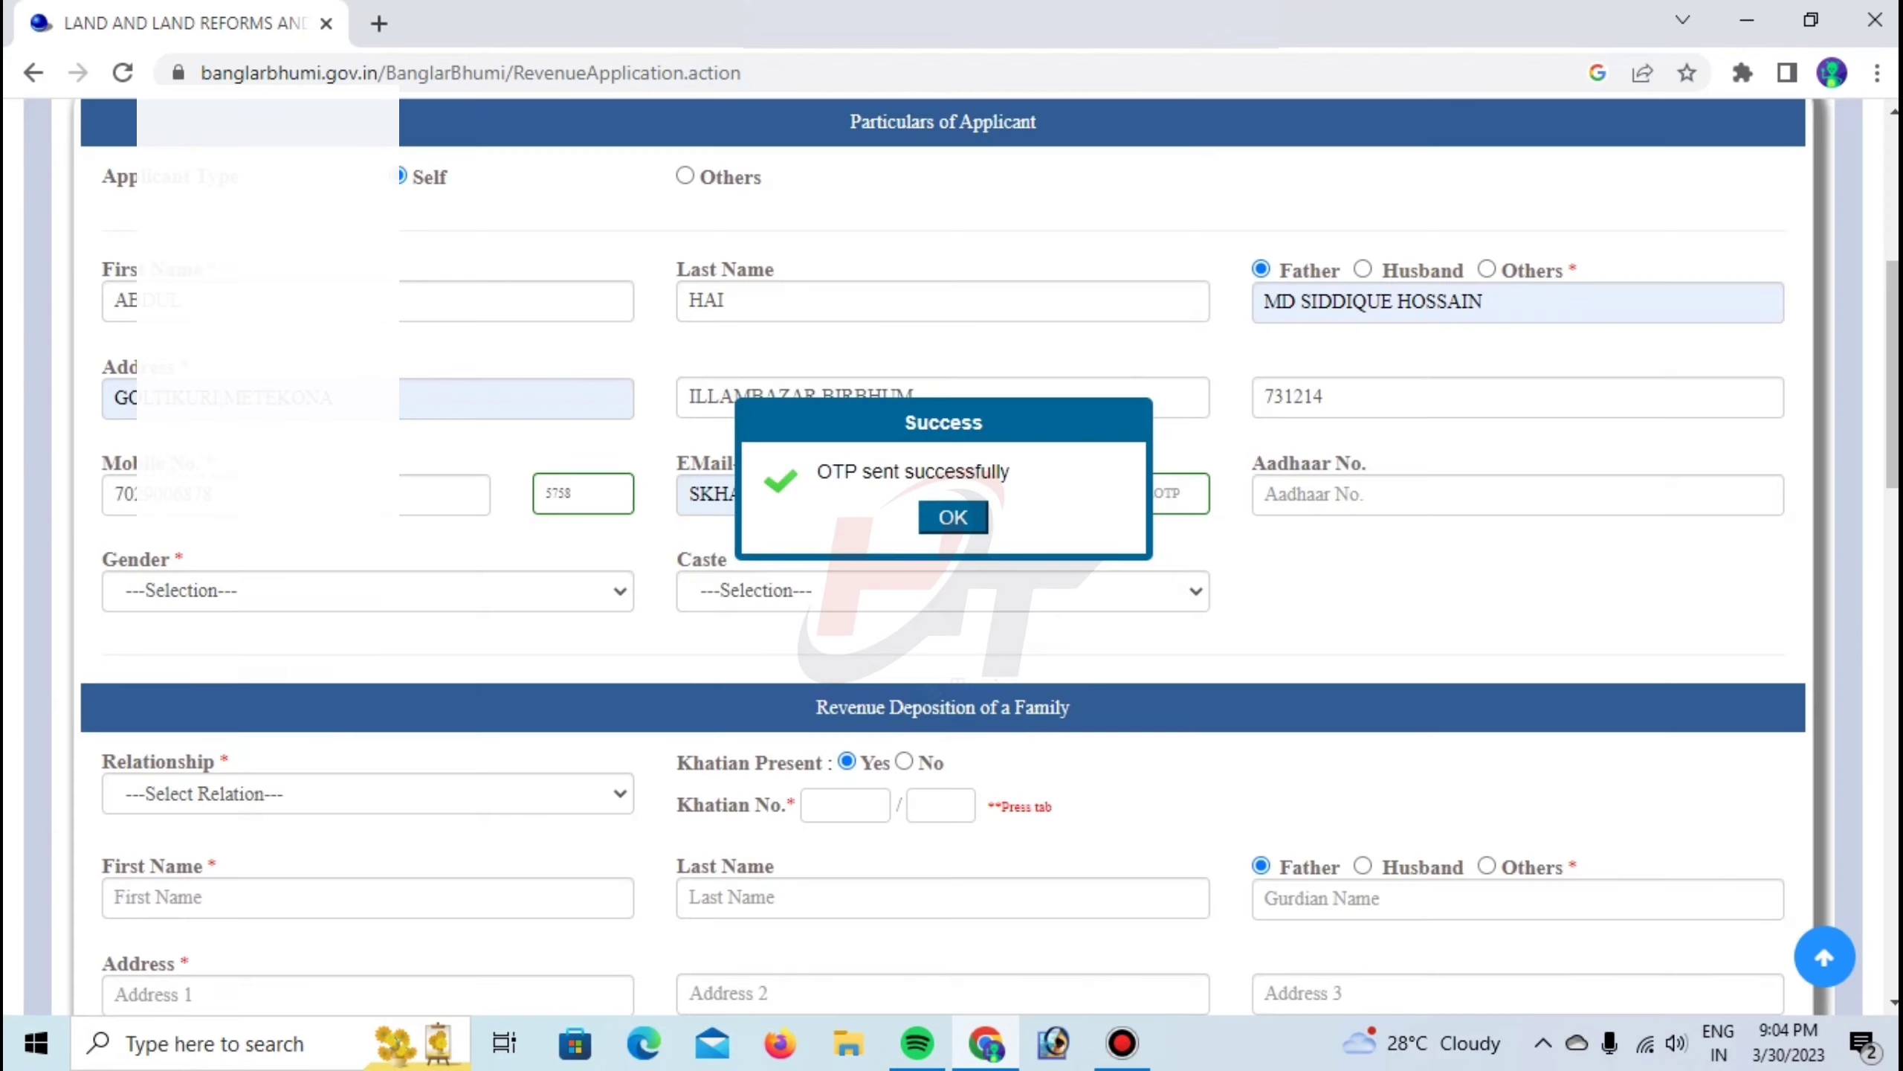
{"action": "key", "text": "Return"}
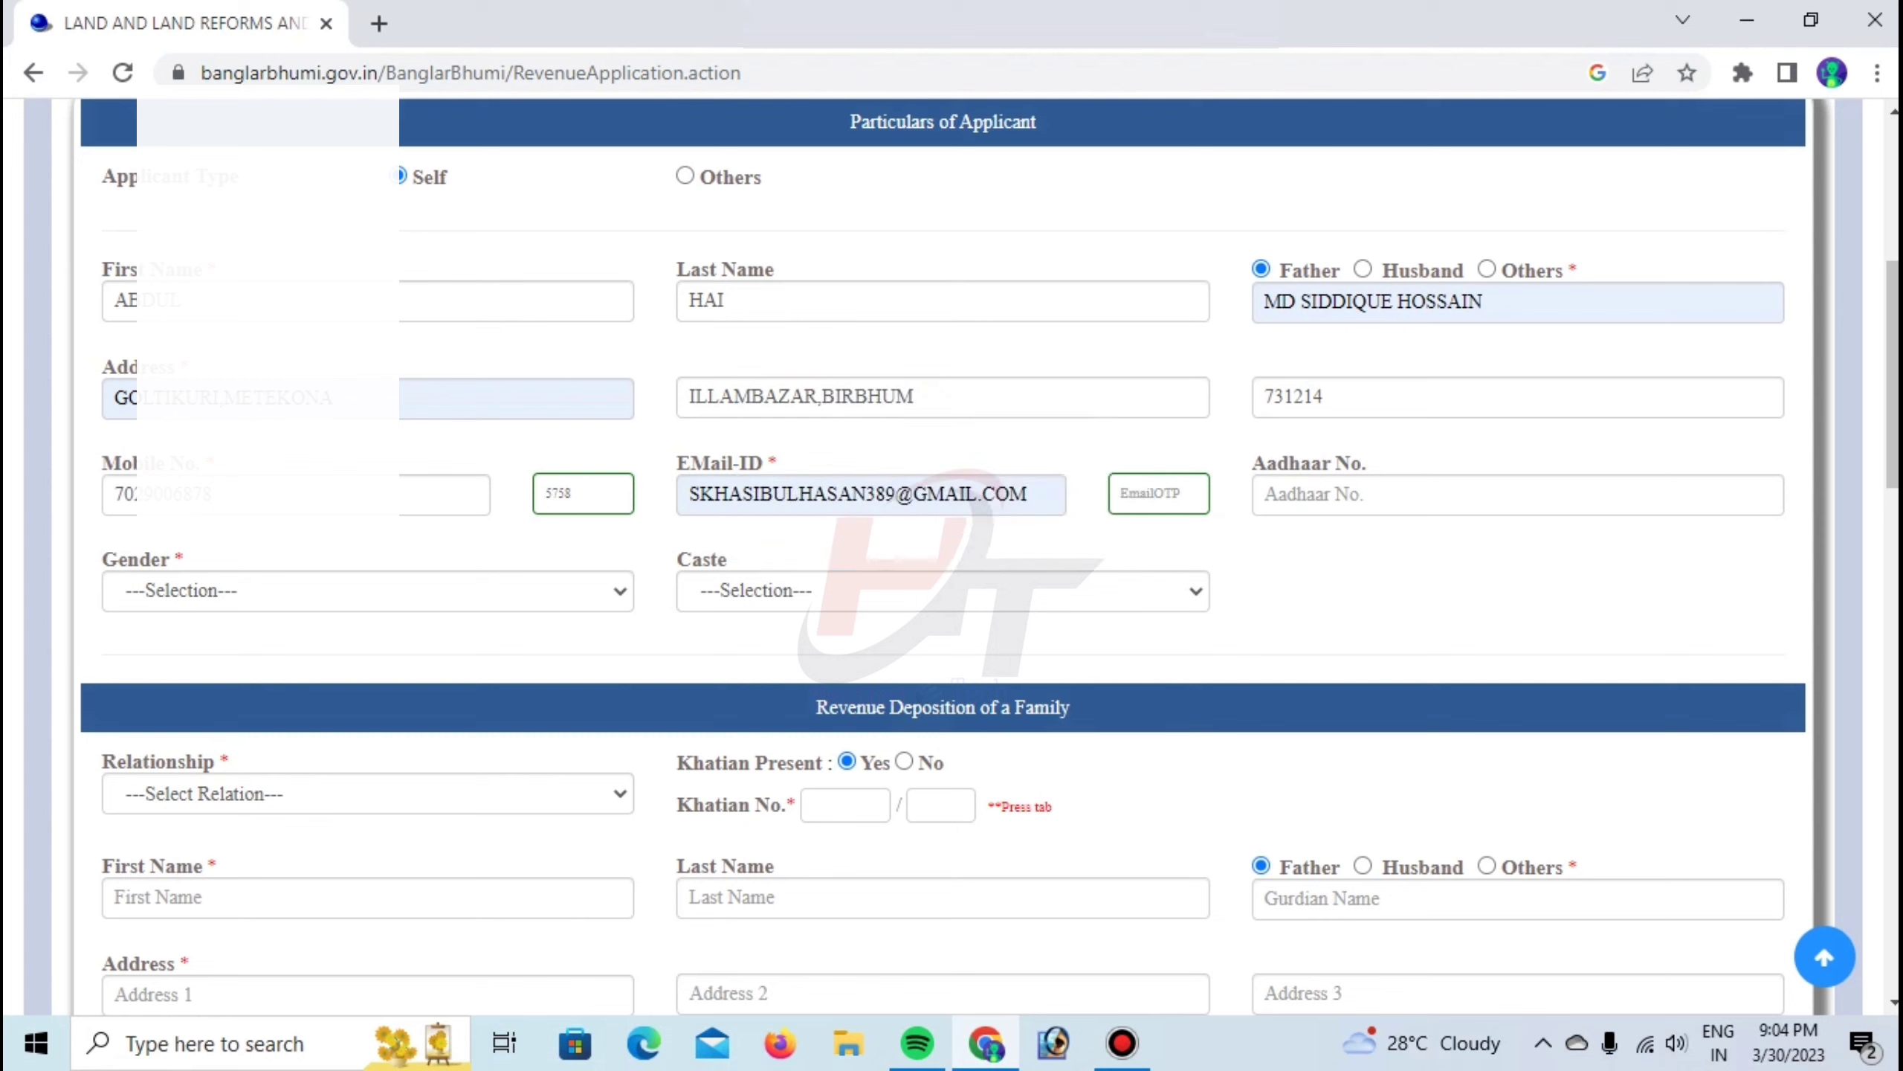
{"action": "left_click", "coordinate": [1159, 494]}
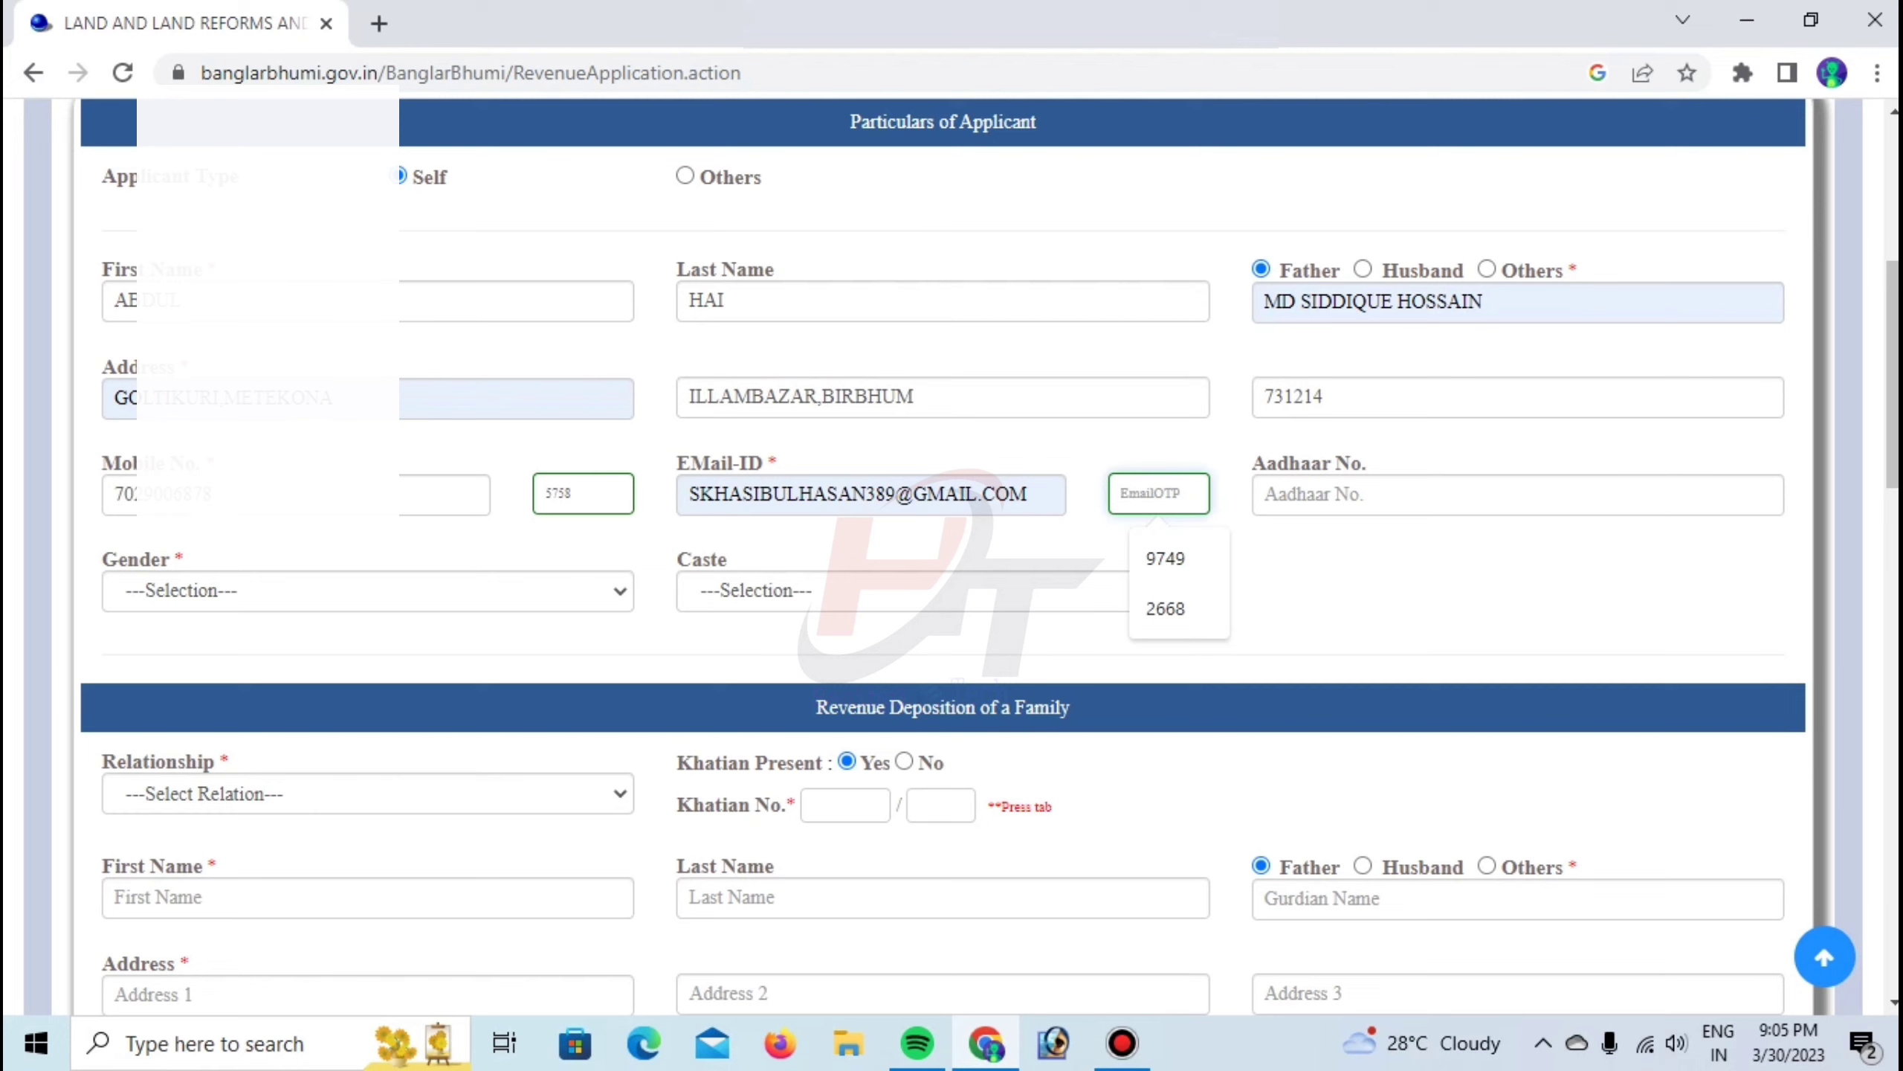
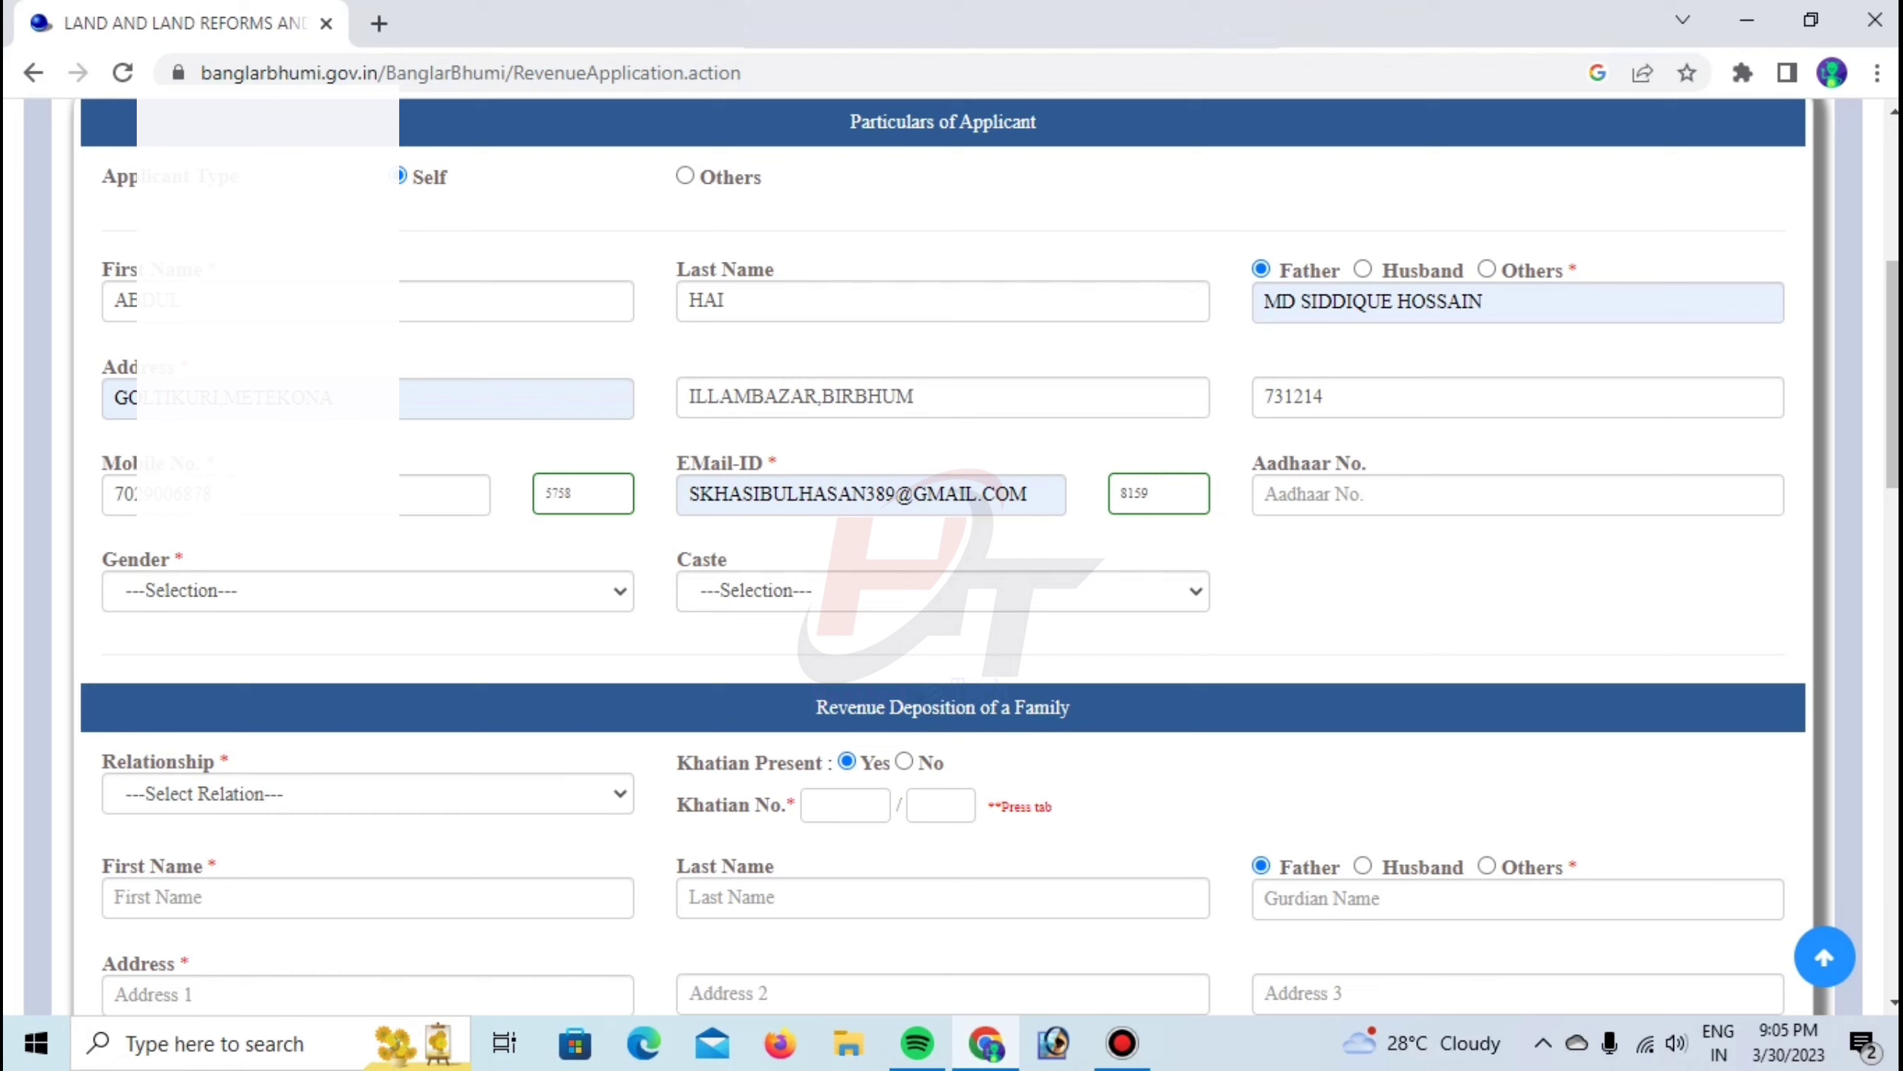
{"action": "left_click", "coordinate": [367, 591]}
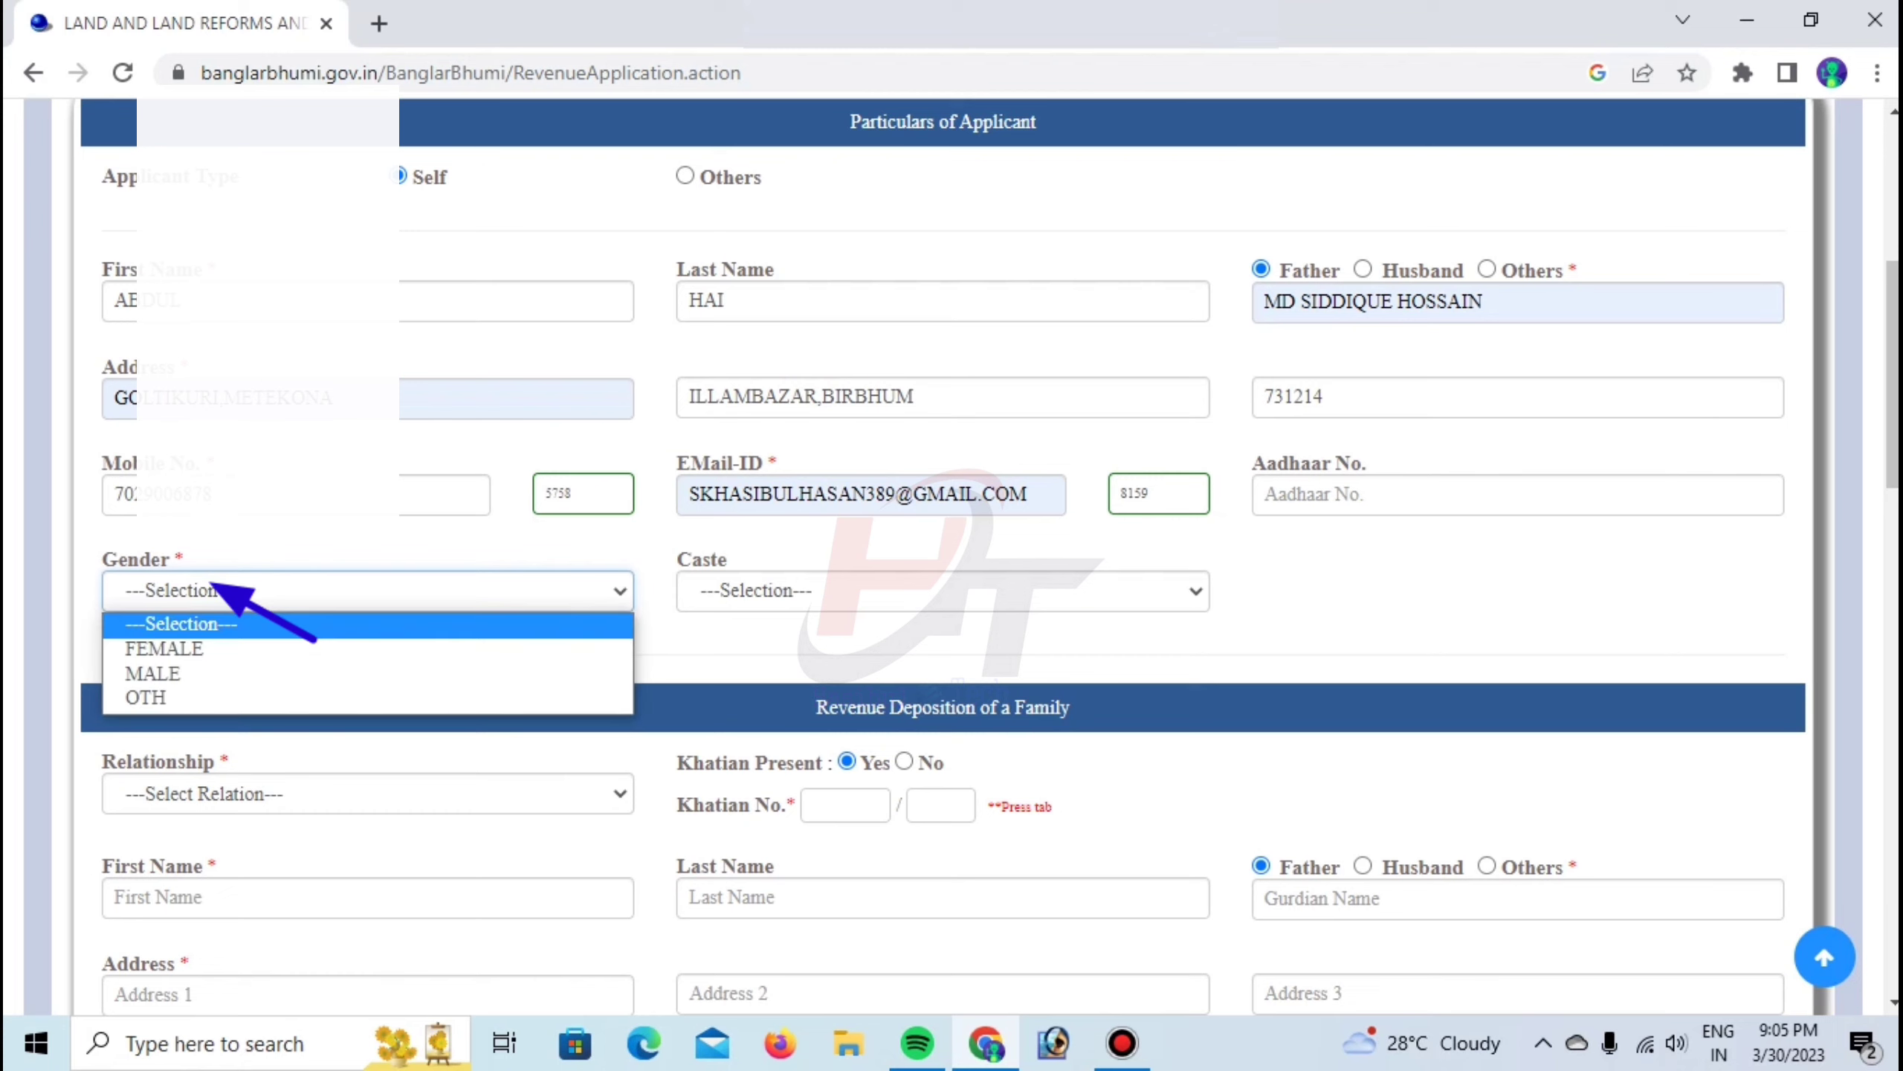
Step: Set the applicant's gender to MALE and caste to GENERAL
{"action": "key", "text": "Return"}
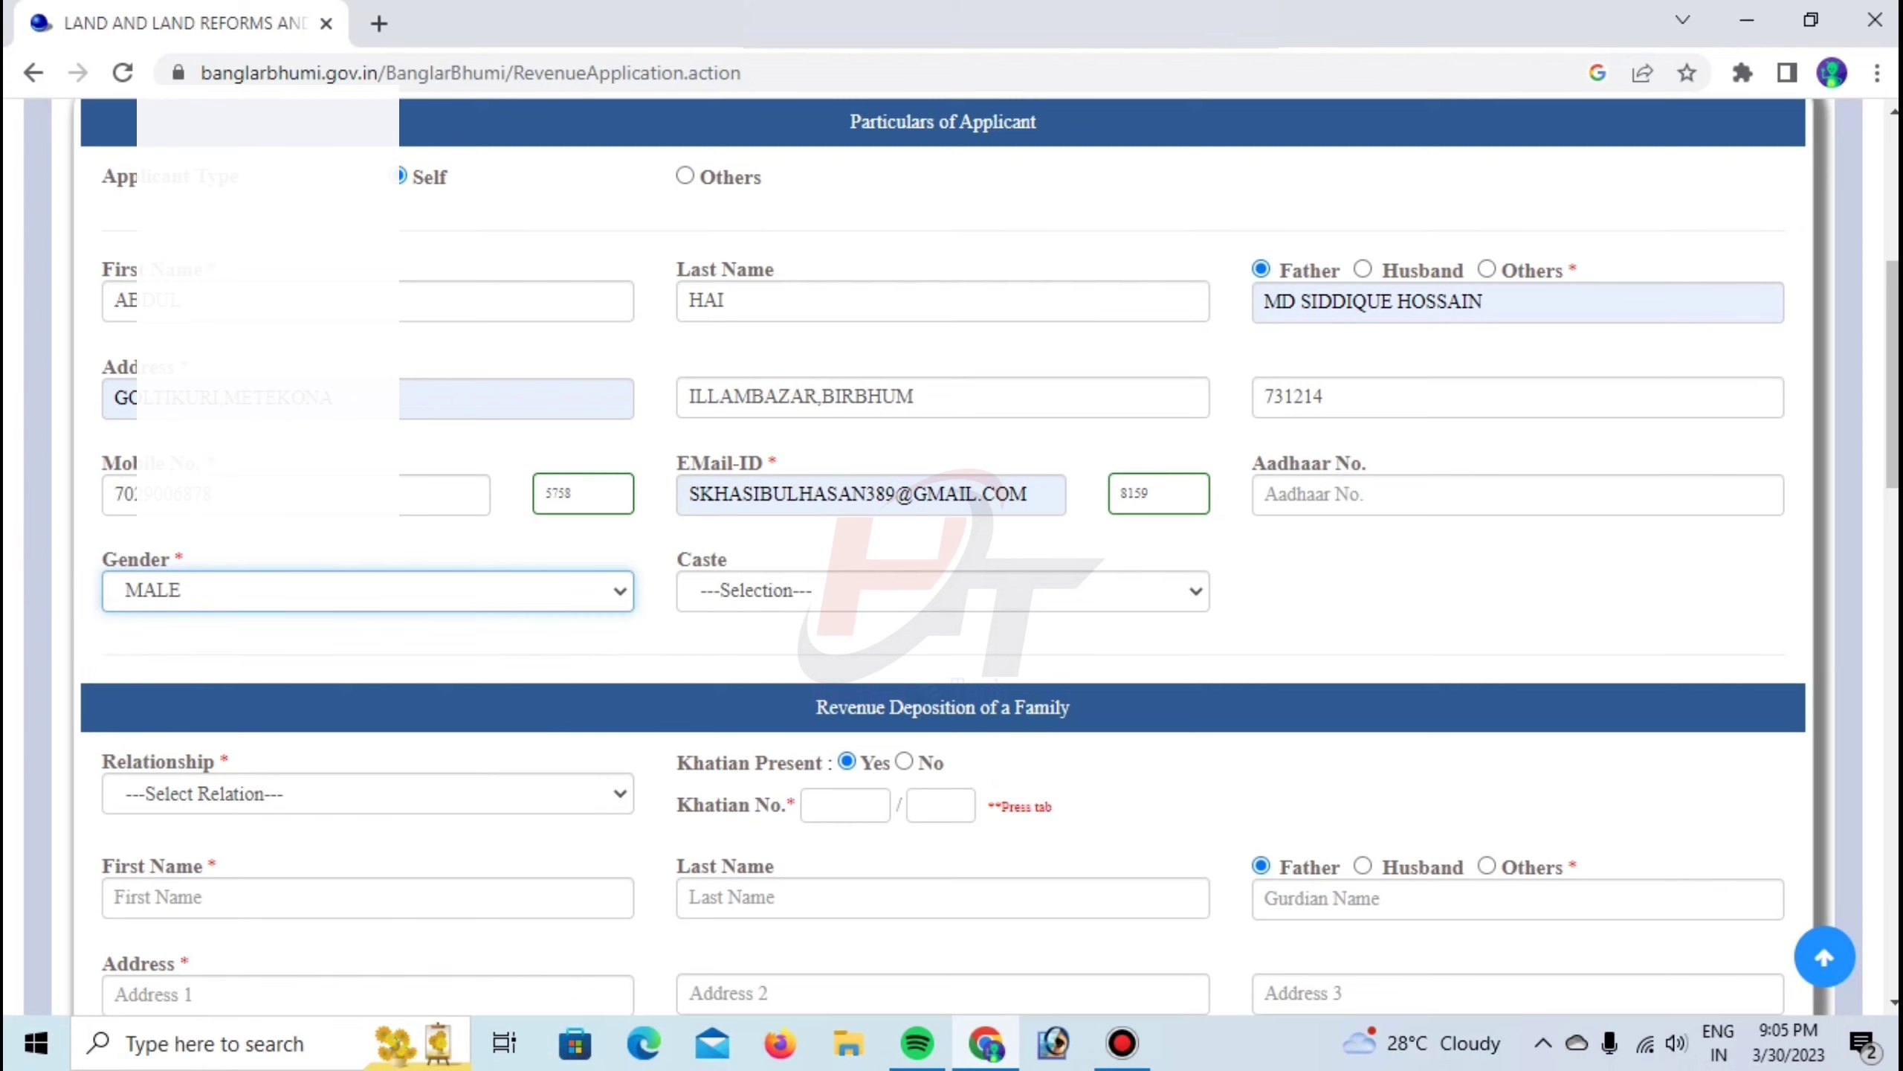
{"action": "key", "text": "Tab"}
{"action": "key", "text": "alt+Down"}
{"action": "key", "text": "Down"}
{"action": "key", "text": "Down"}
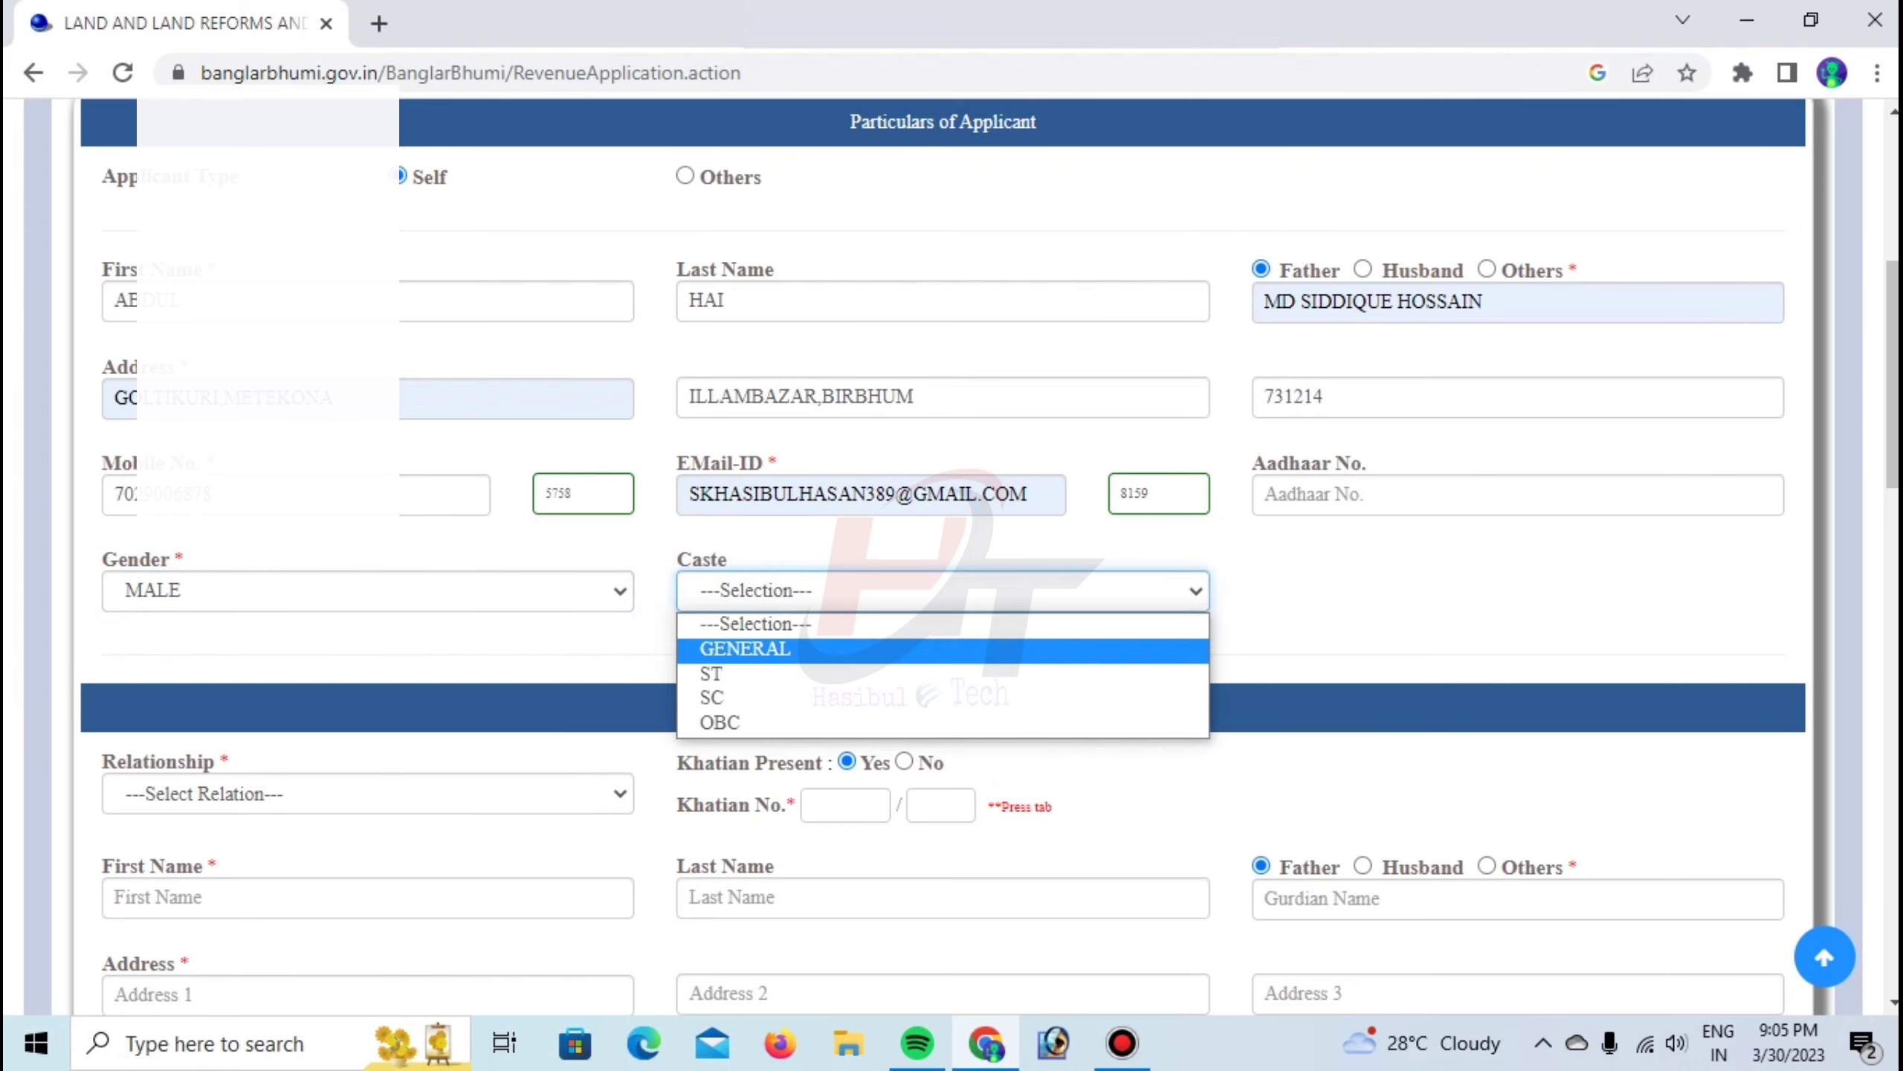
{"action": "key", "text": "Down"}
{"action": "key", "text": "Up"}
{"action": "key", "text": "Up"}
{"action": "key", "text": "Return"}
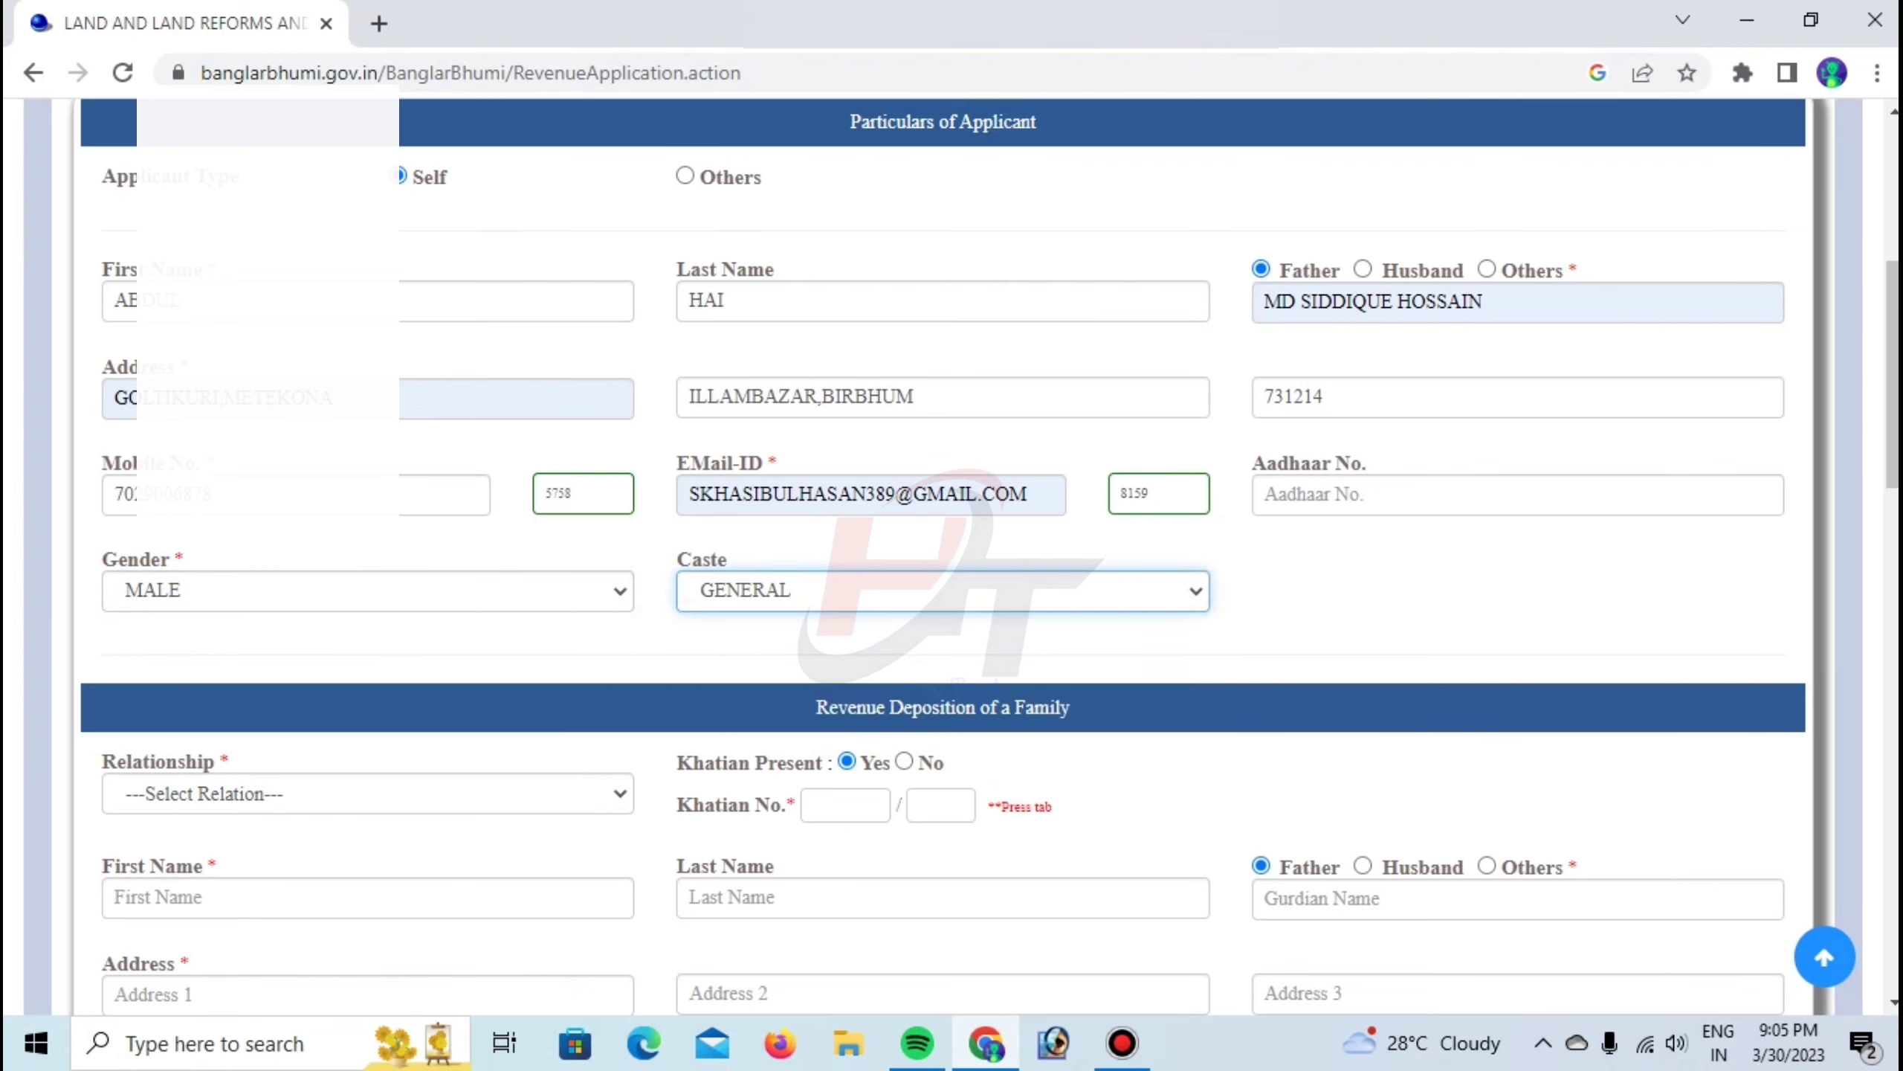
{"action": "scroll", "coordinate": [952, 562], "scroll_direction": "down", "scroll_amount": 5}
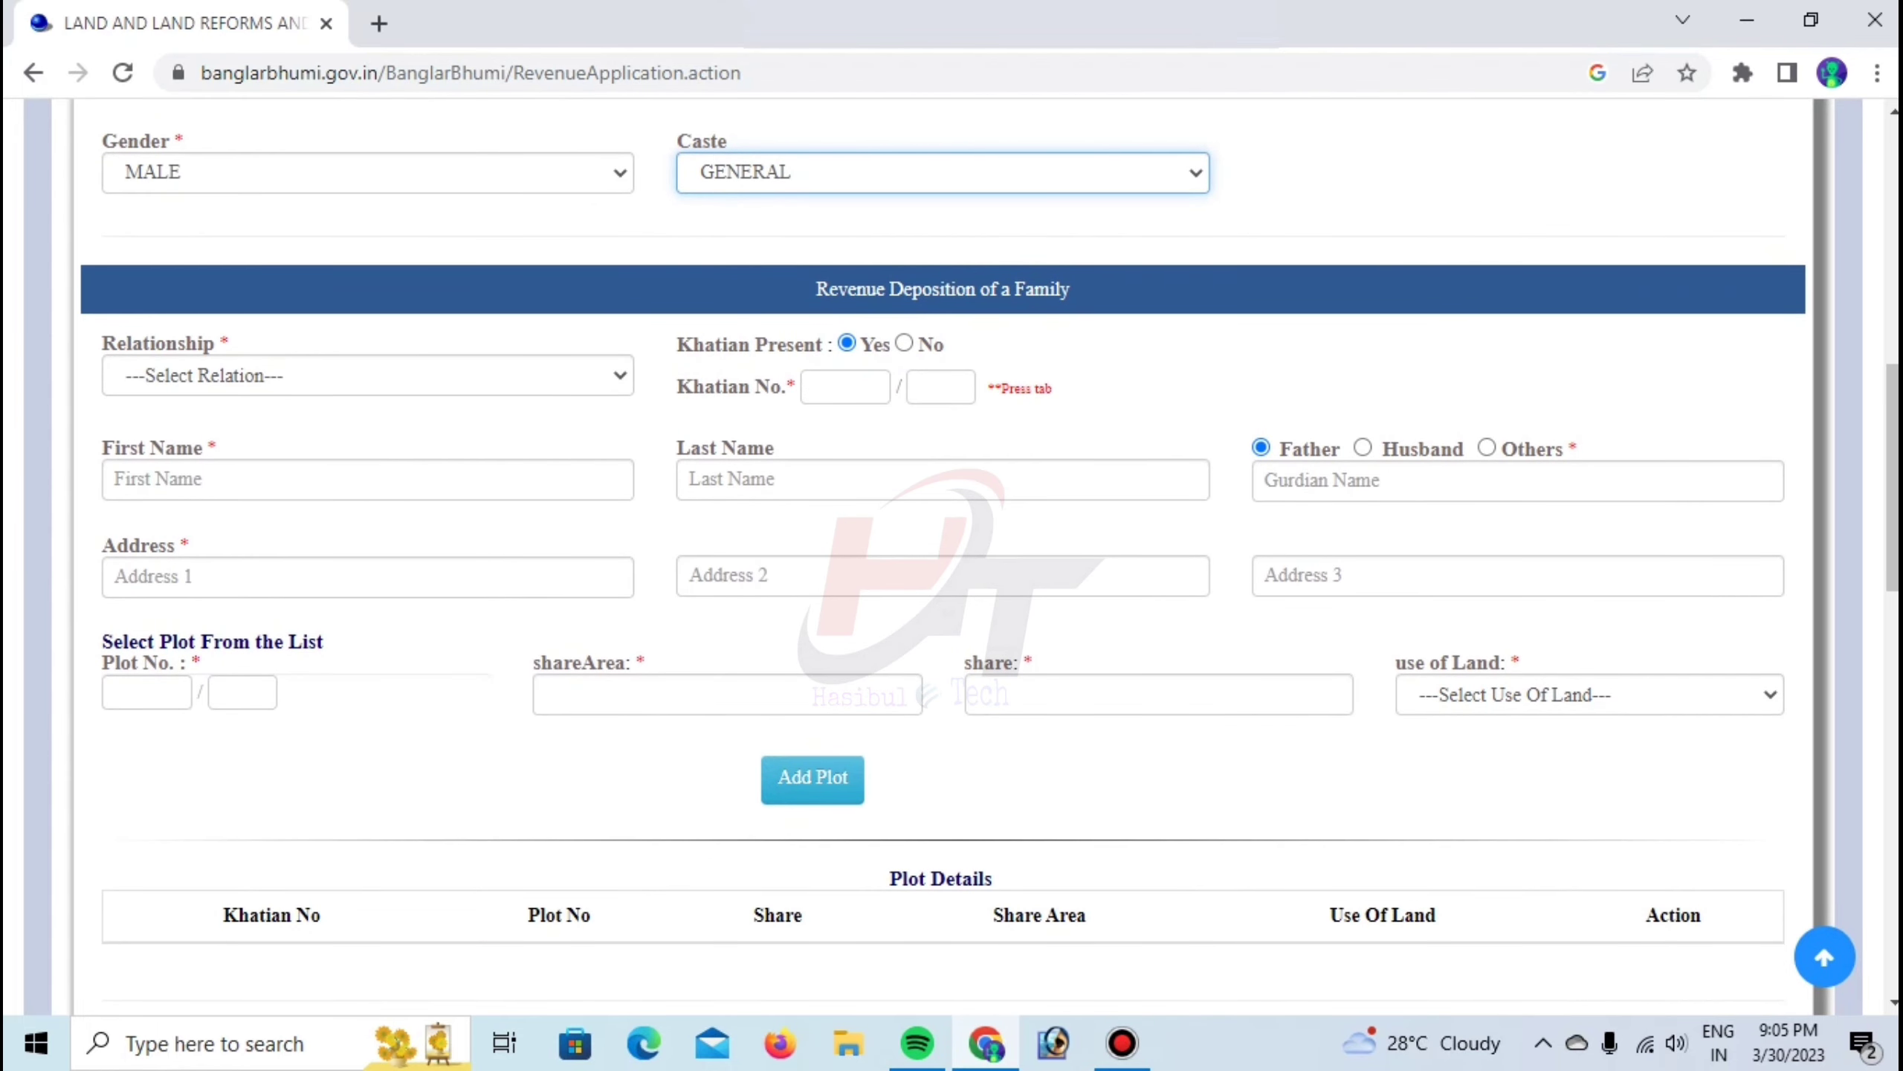
Step: Set the relationship to [01]Self so the family member details autofill
{"action": "left_click", "coordinate": [368, 374]}
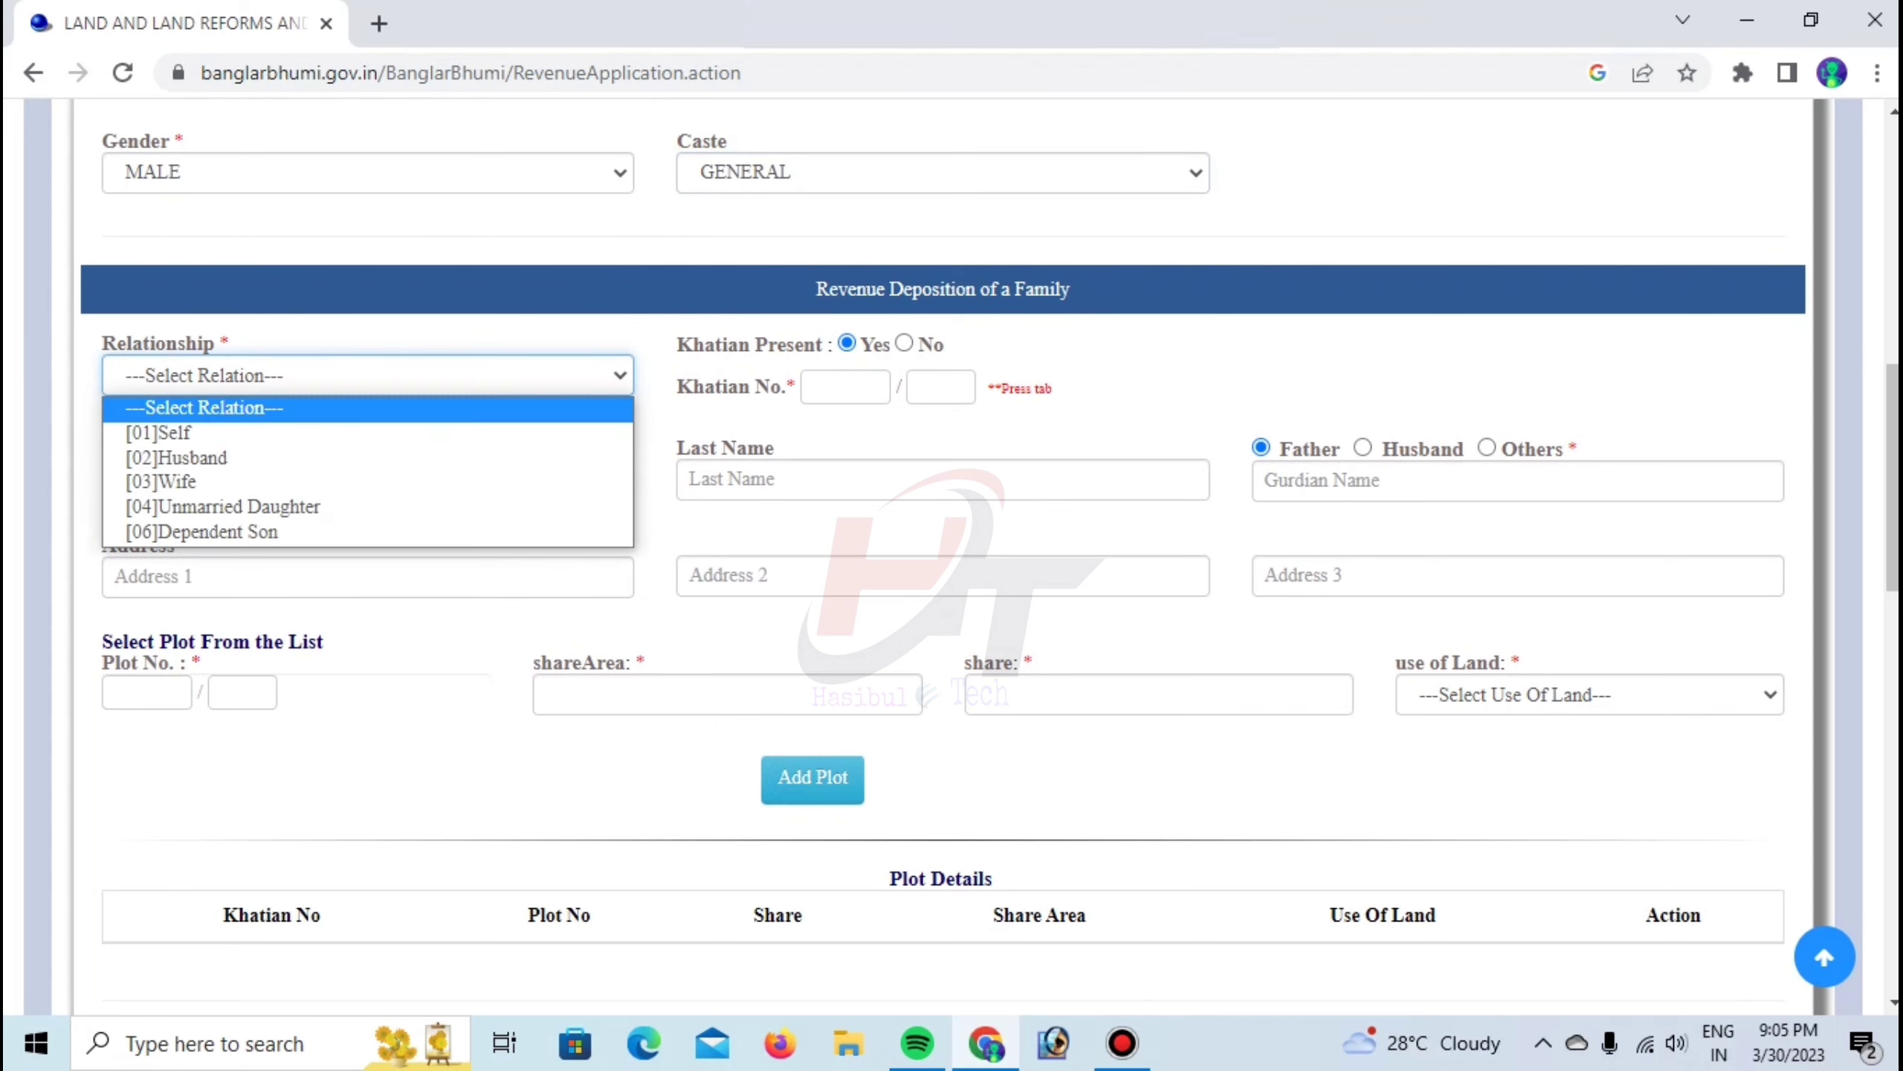
{"action": "key", "text": "Down"}
{"action": "key", "text": "Down"}
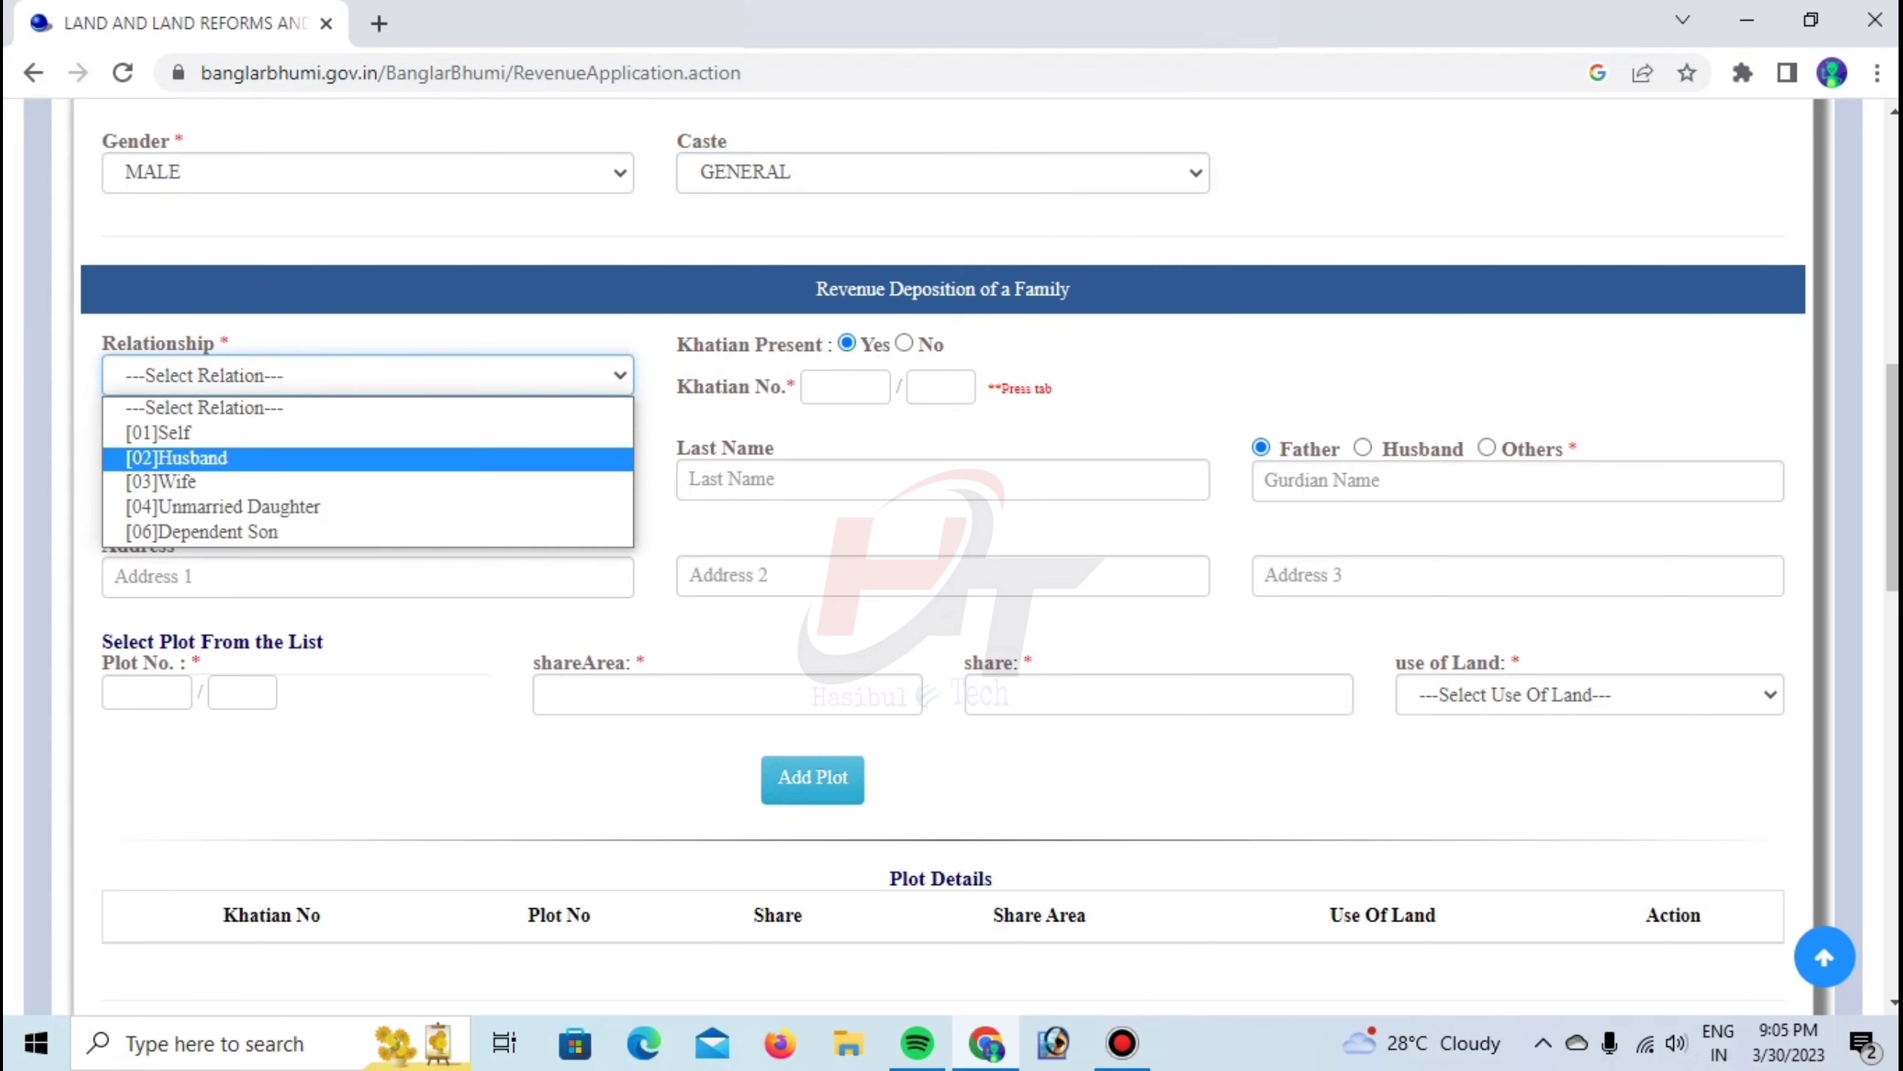
{"action": "key", "text": "Down"}
{"action": "key", "text": "Down"}
{"action": "key", "text": "Down"}
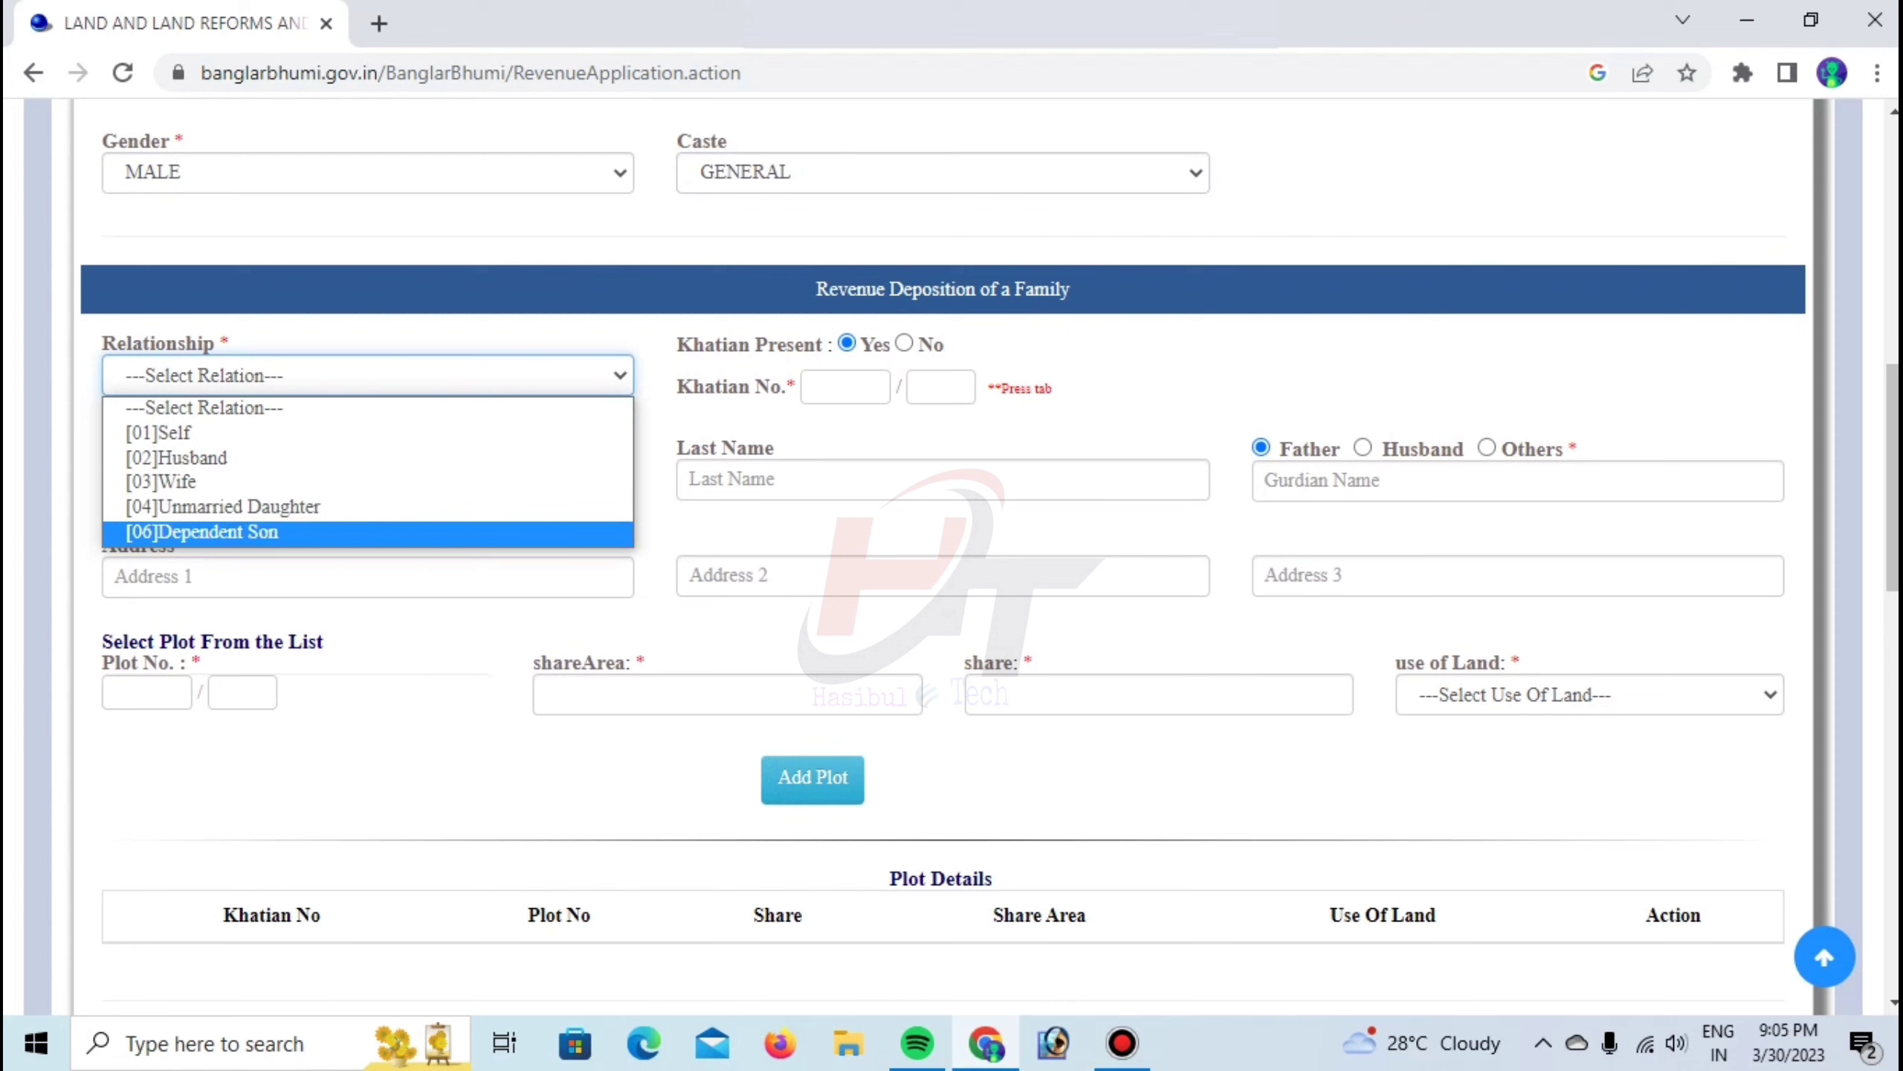
{"action": "key", "text": "Up"}
{"action": "key", "text": "Up"}
{"action": "key", "text": "Up"}
{"action": "key", "text": "Up"}
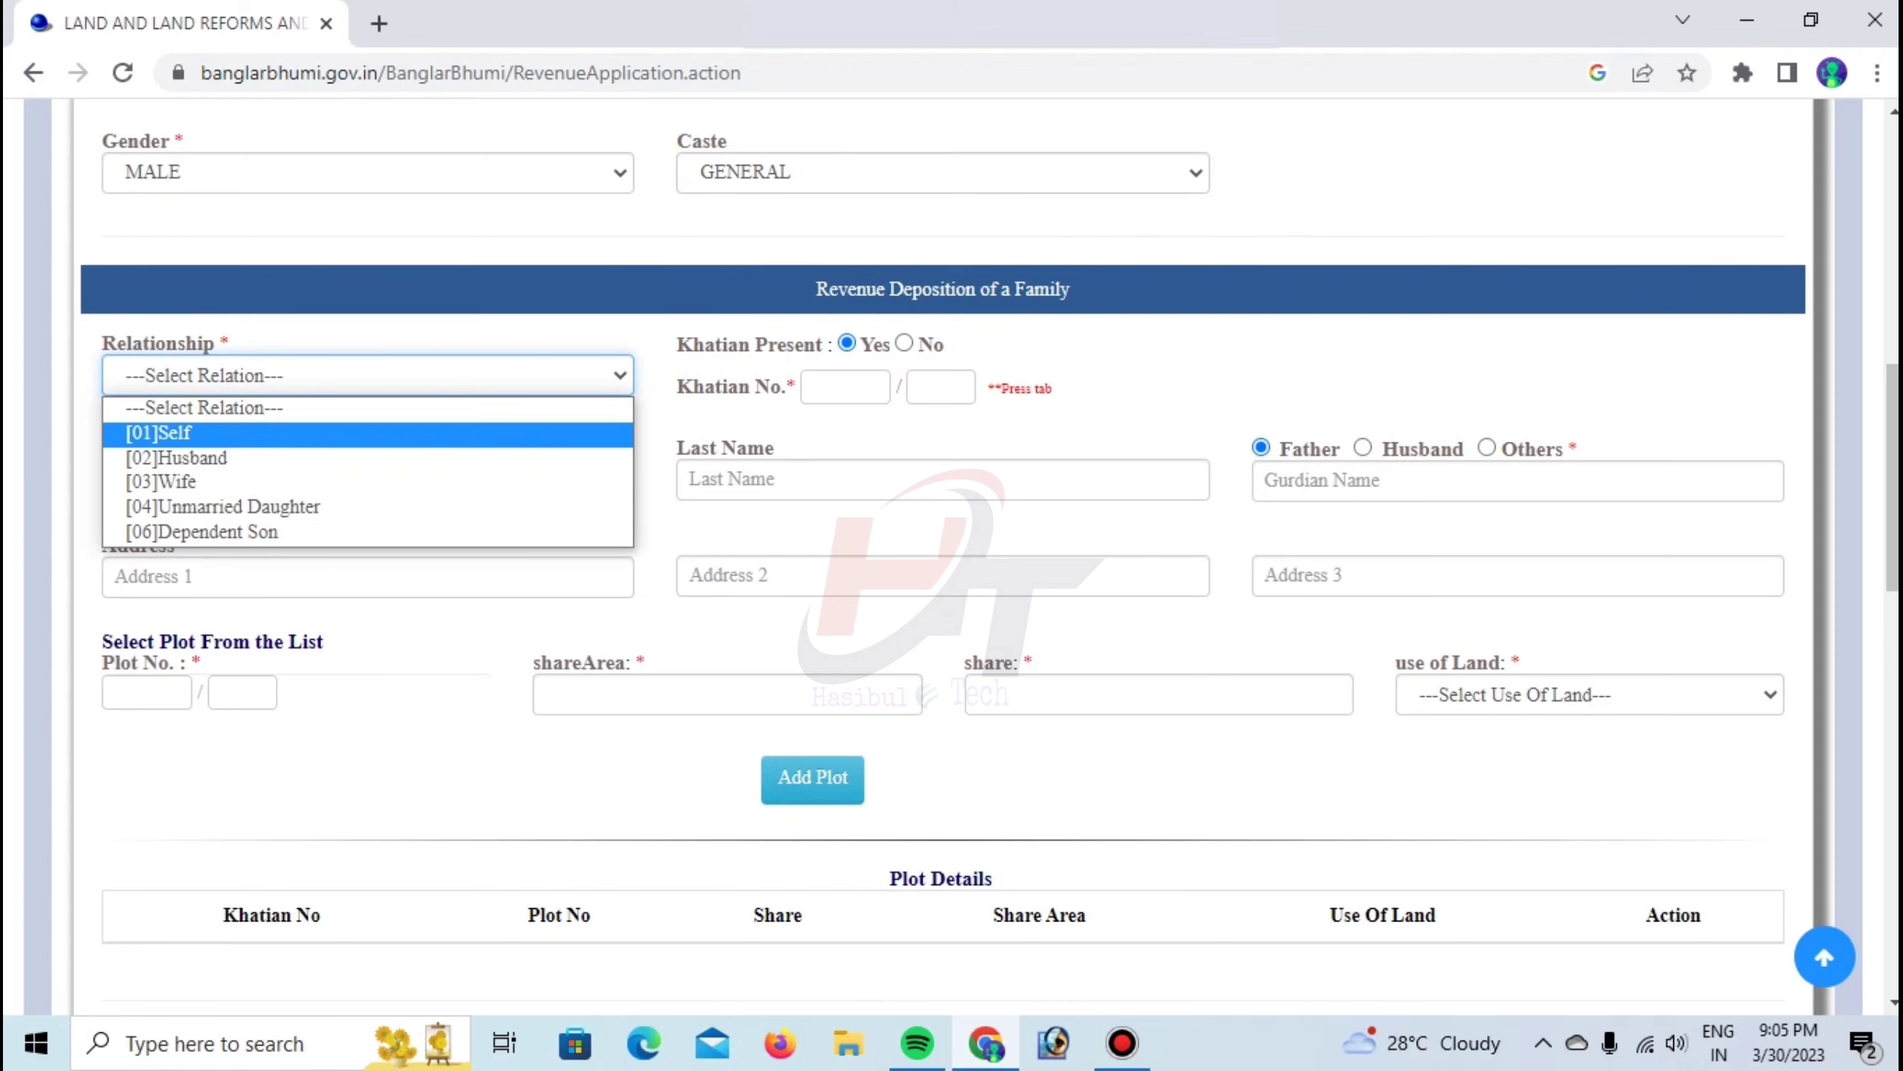
{"action": "key", "text": "Return"}
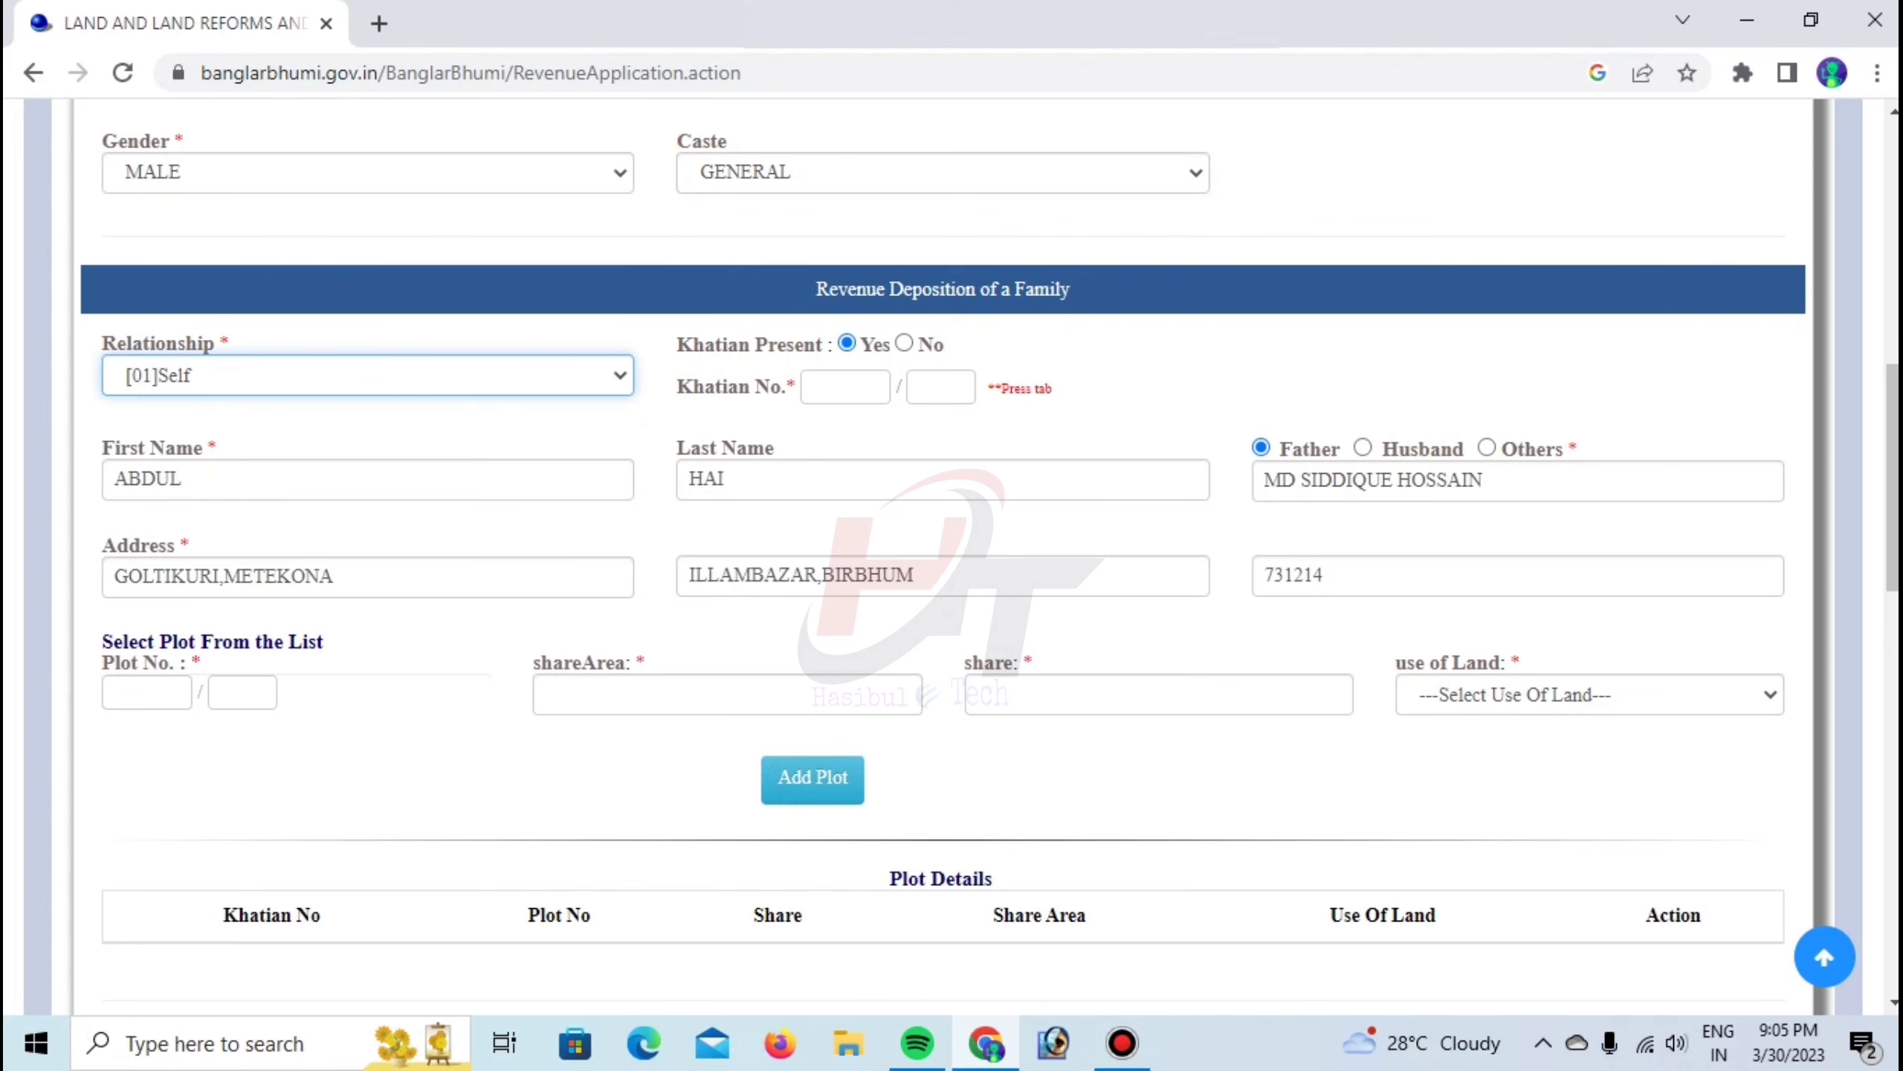
{"action": "left_click", "coordinate": [846, 387]}
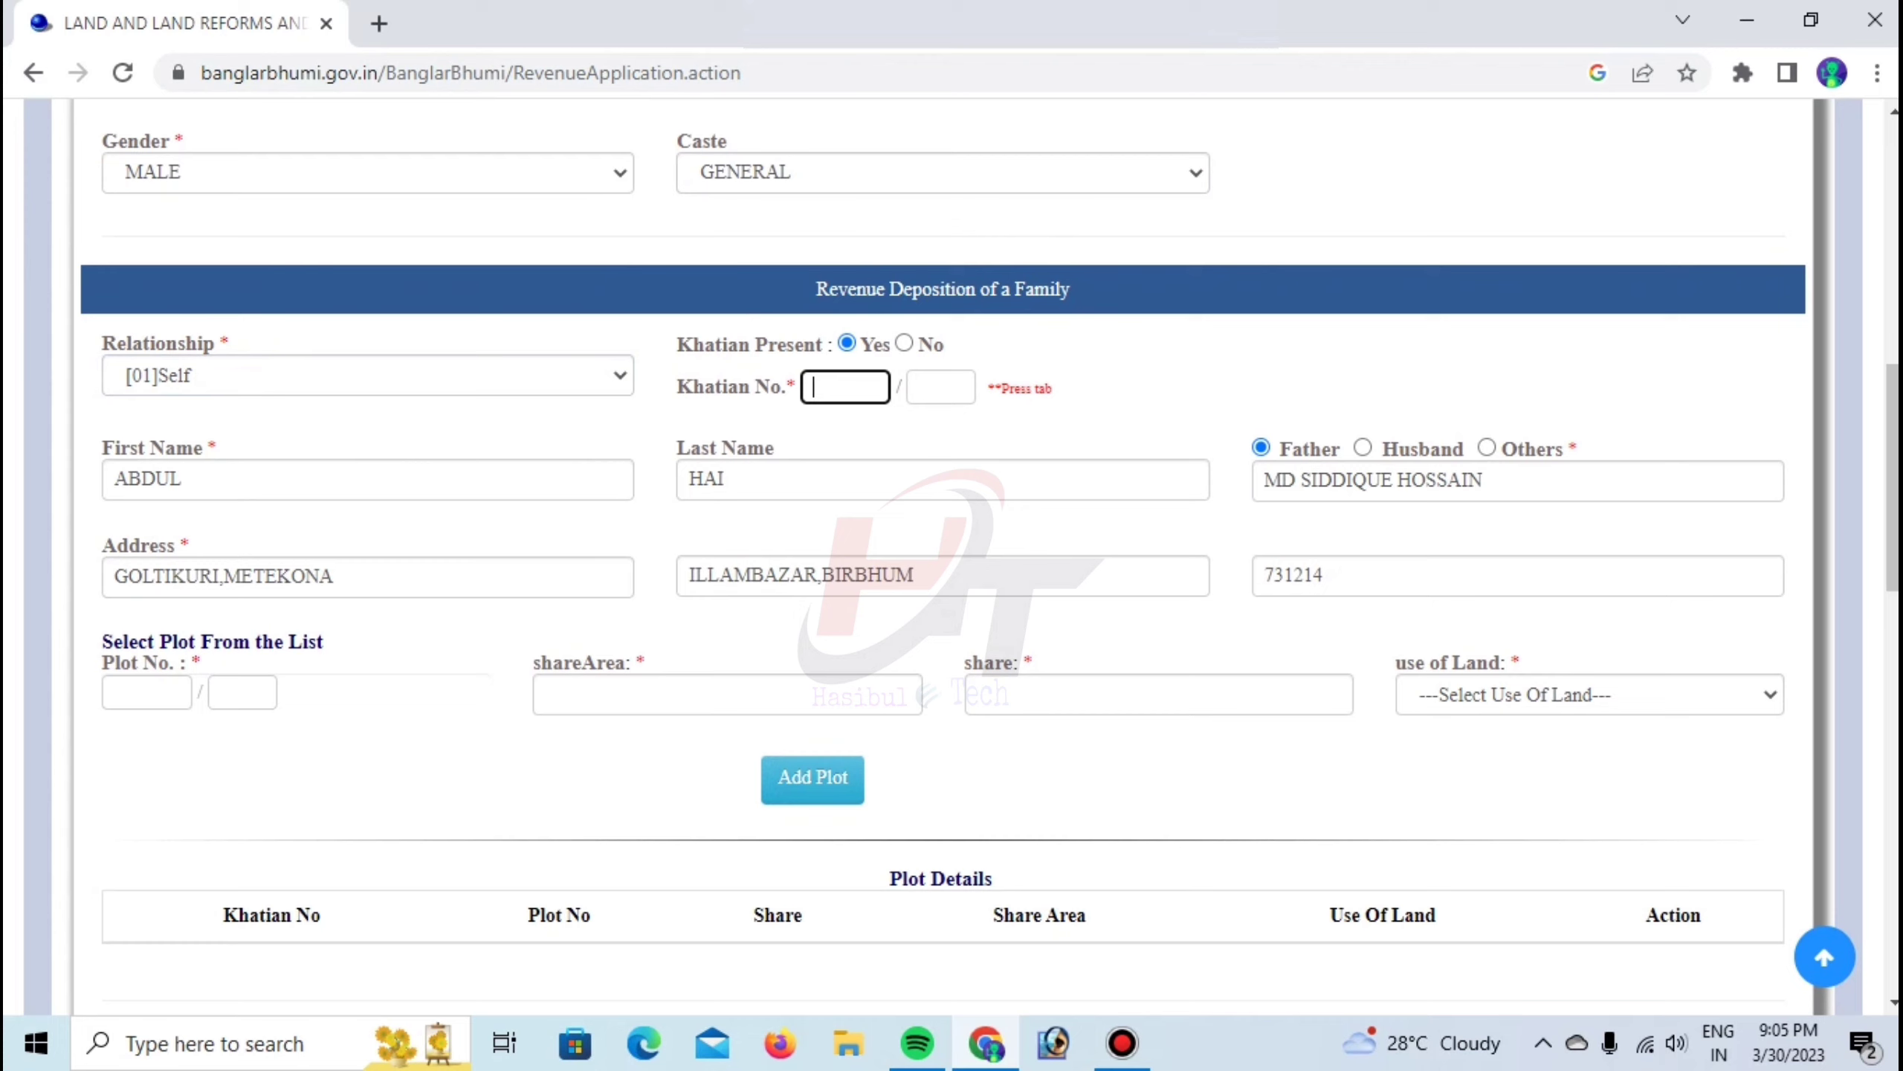
Step: Enter Khatian No. 1185 and confirm YES that it is the actual khatian
{"action": "key", "text": "Tab"}
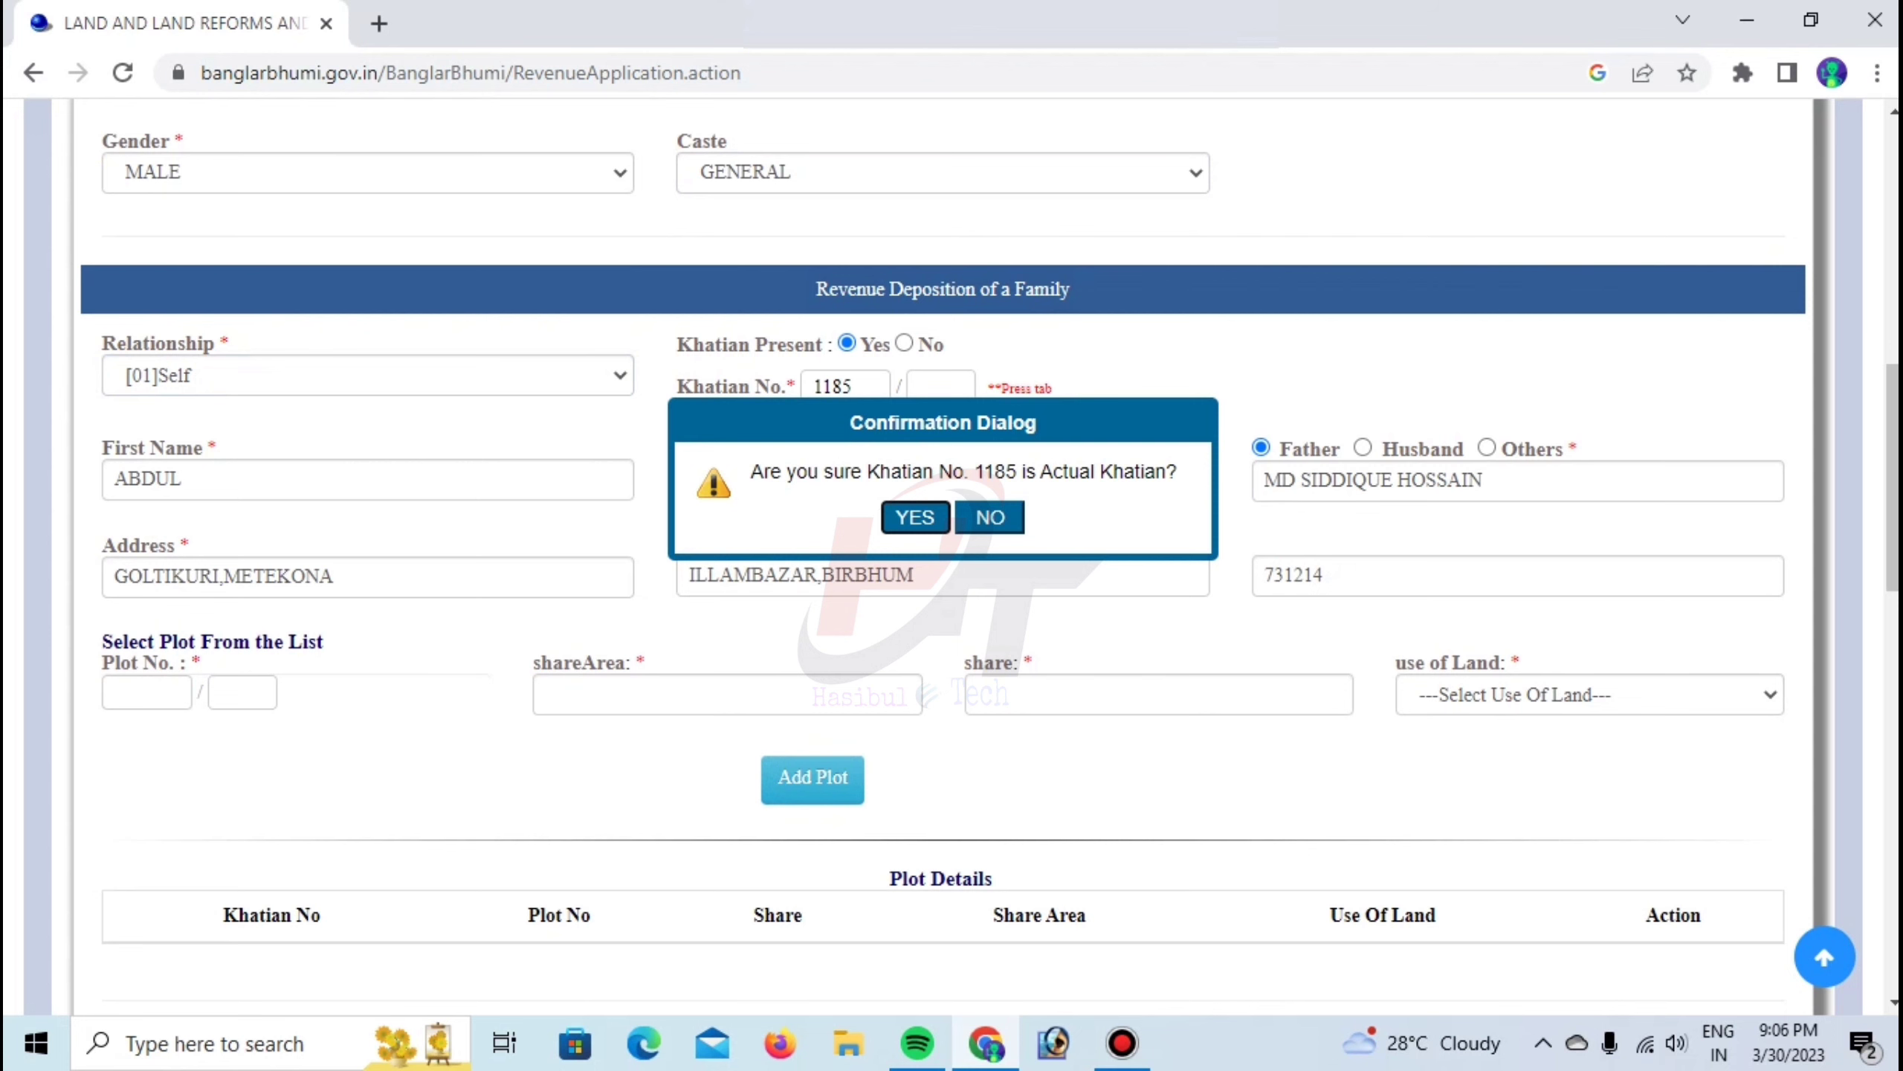
{"action": "key", "text": "Return"}
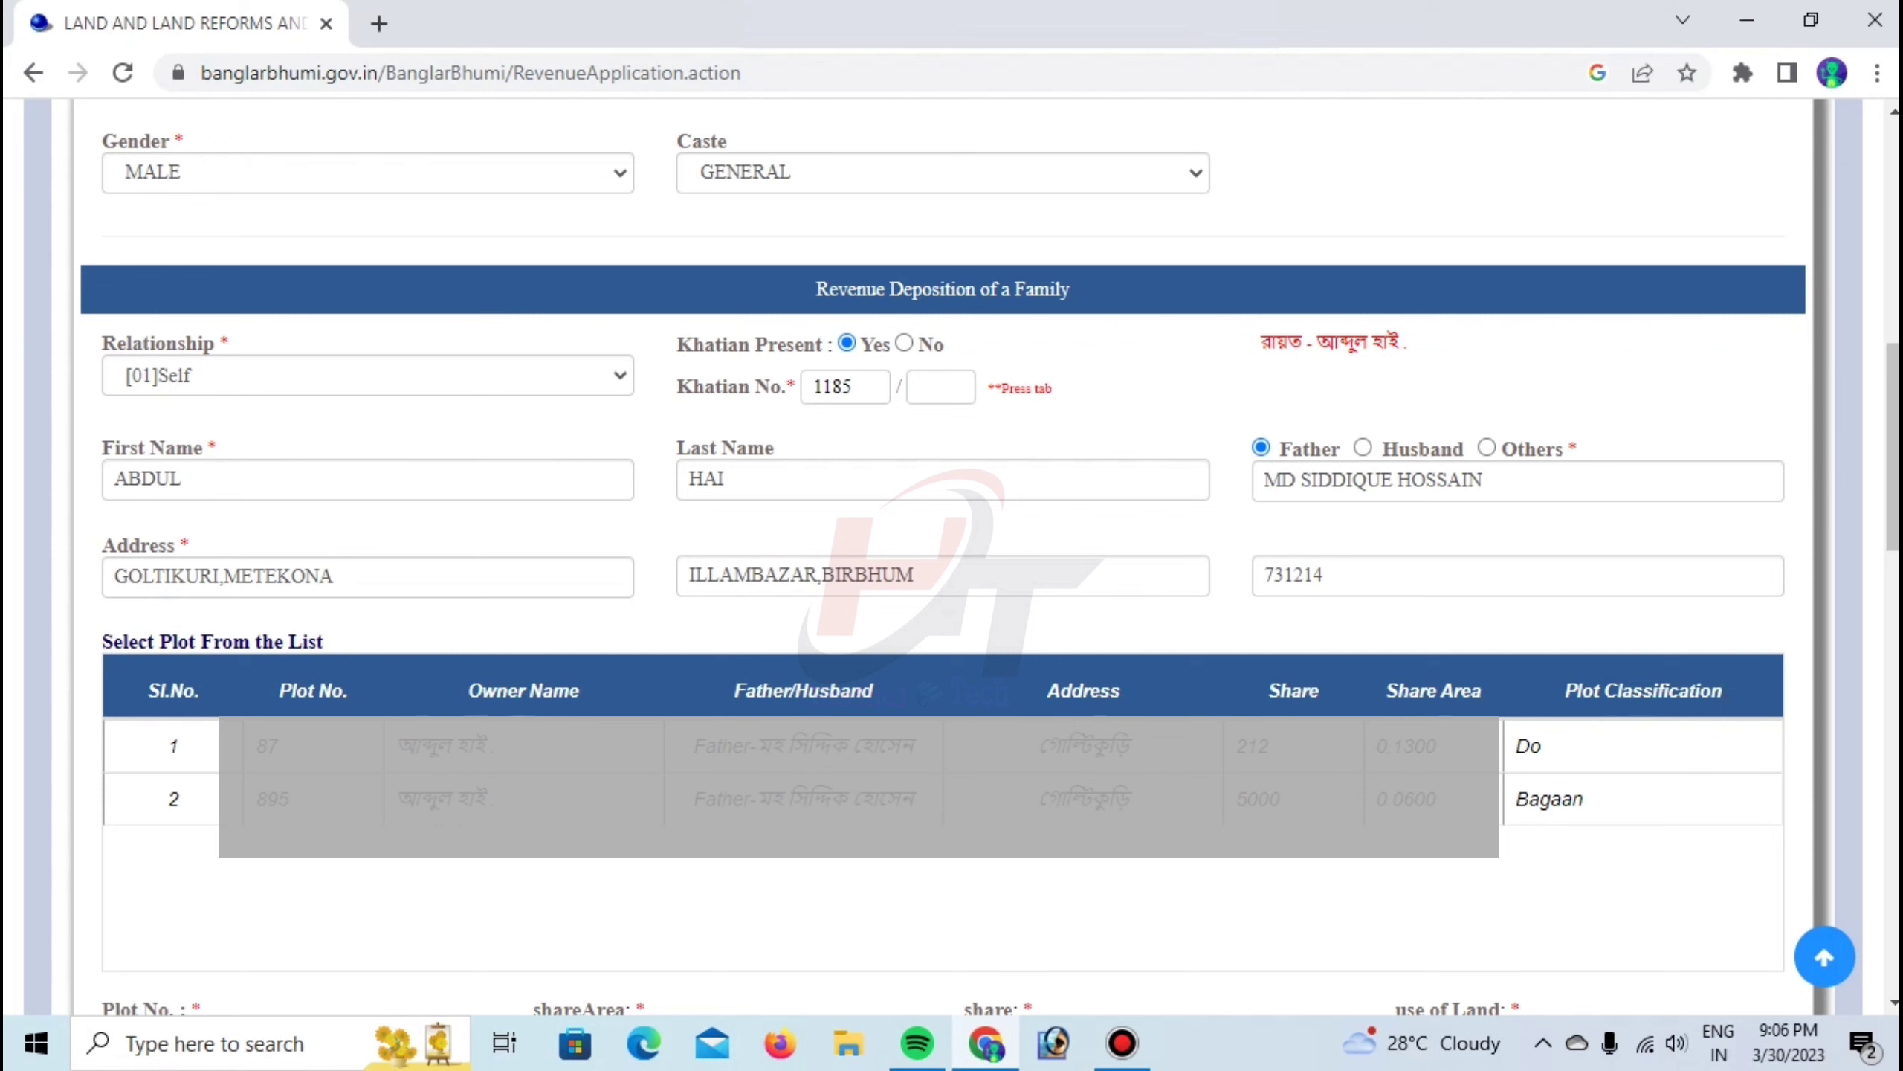
Step: Add plot 87 to Plot Details with use of land [R02]Okrishi
{"action": "scroll", "coordinate": [944, 562], "scroll_direction": "down", "scroll_amount": 2}
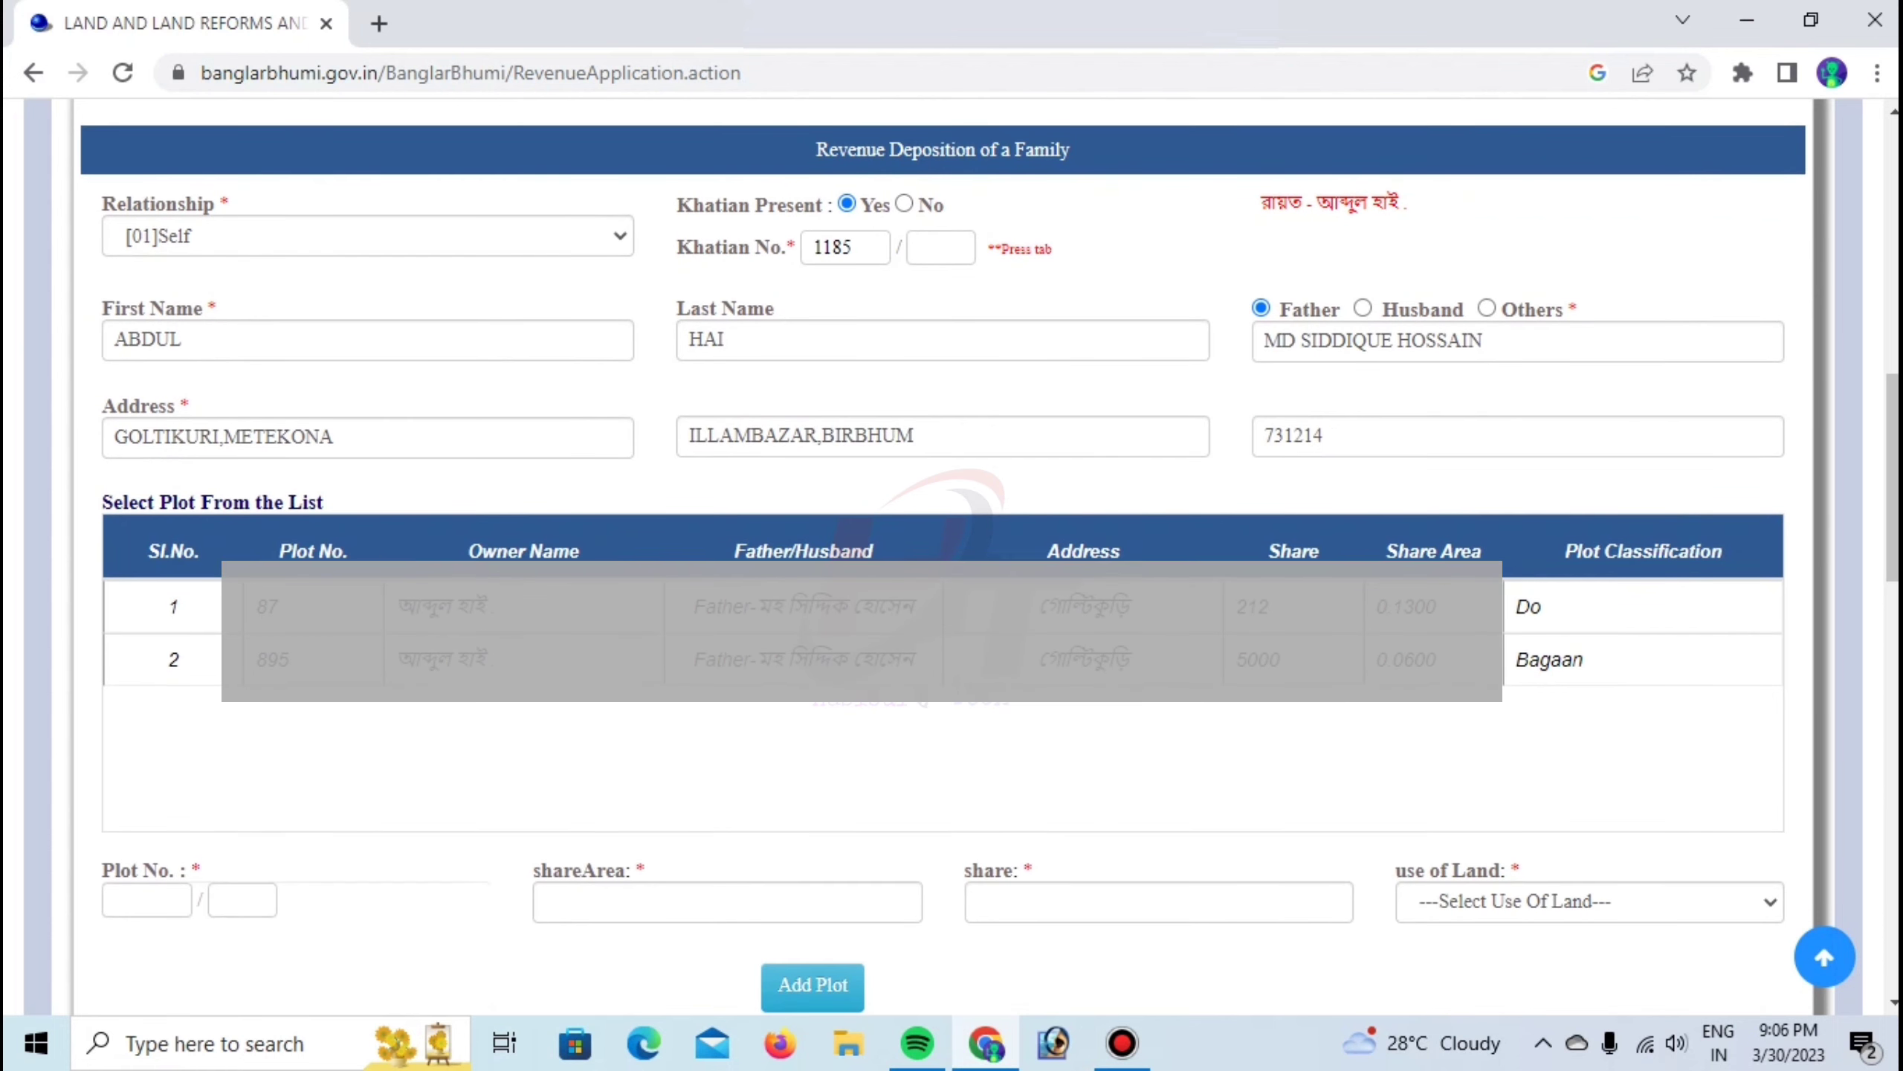
{"action": "scroll", "coordinate": [944, 562], "scroll_direction": "down", "scroll_amount": 2}
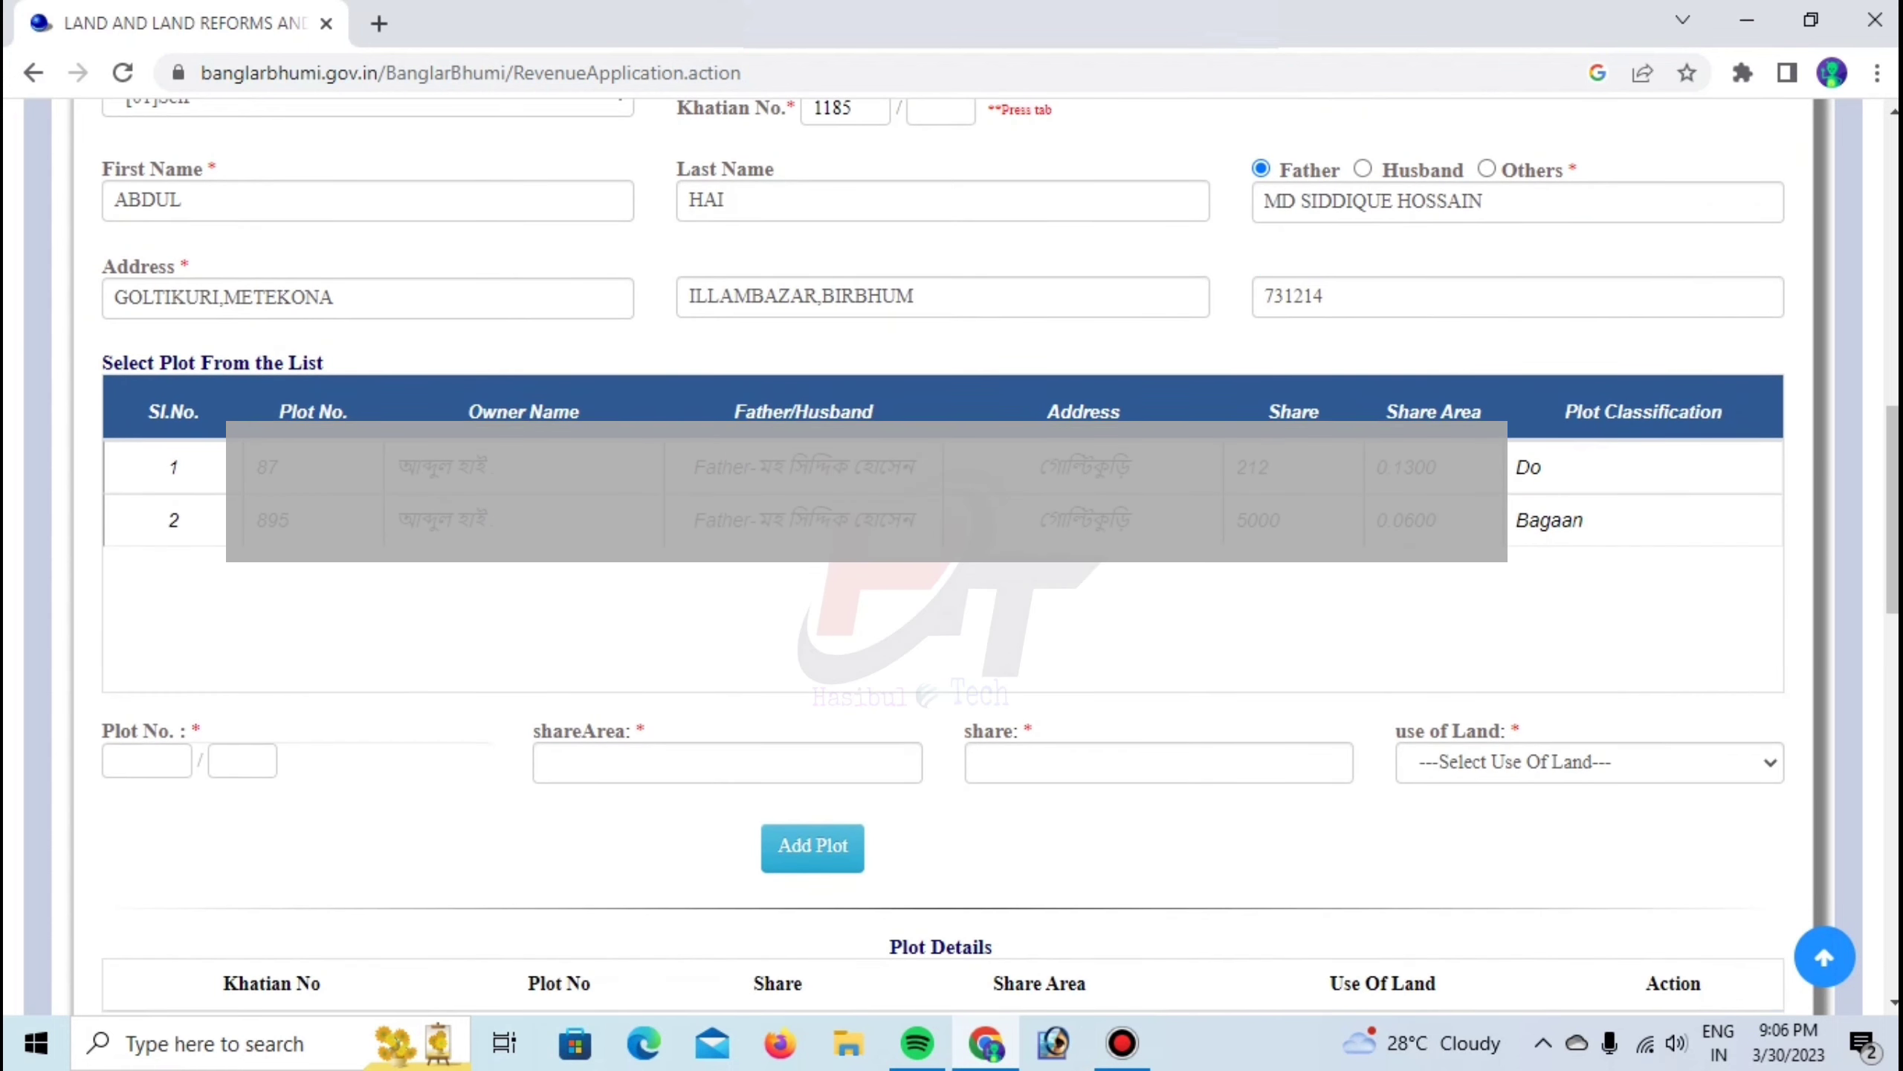
{"action": "left_click", "coordinate": [1611, 466]}
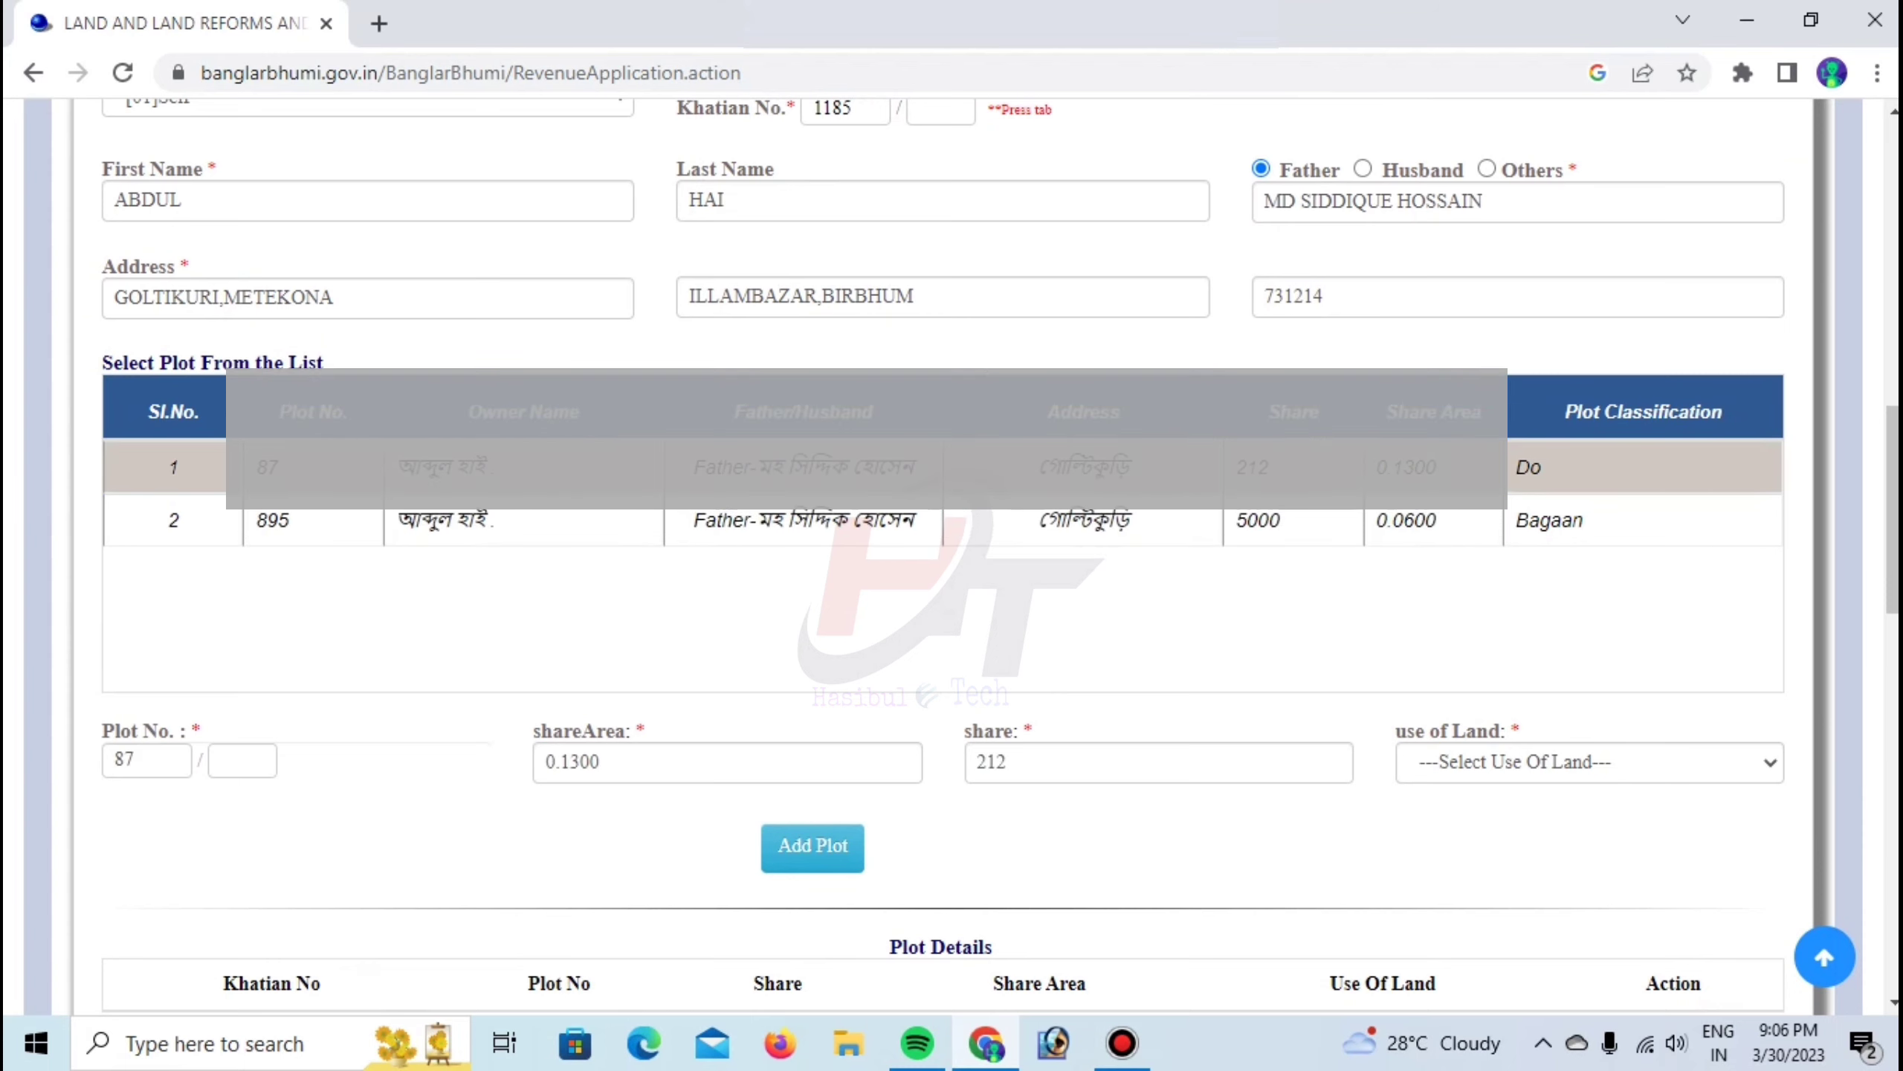
{"action": "scroll", "coordinate": [952, 554], "scroll_direction": "down", "scroll_amount": 2}
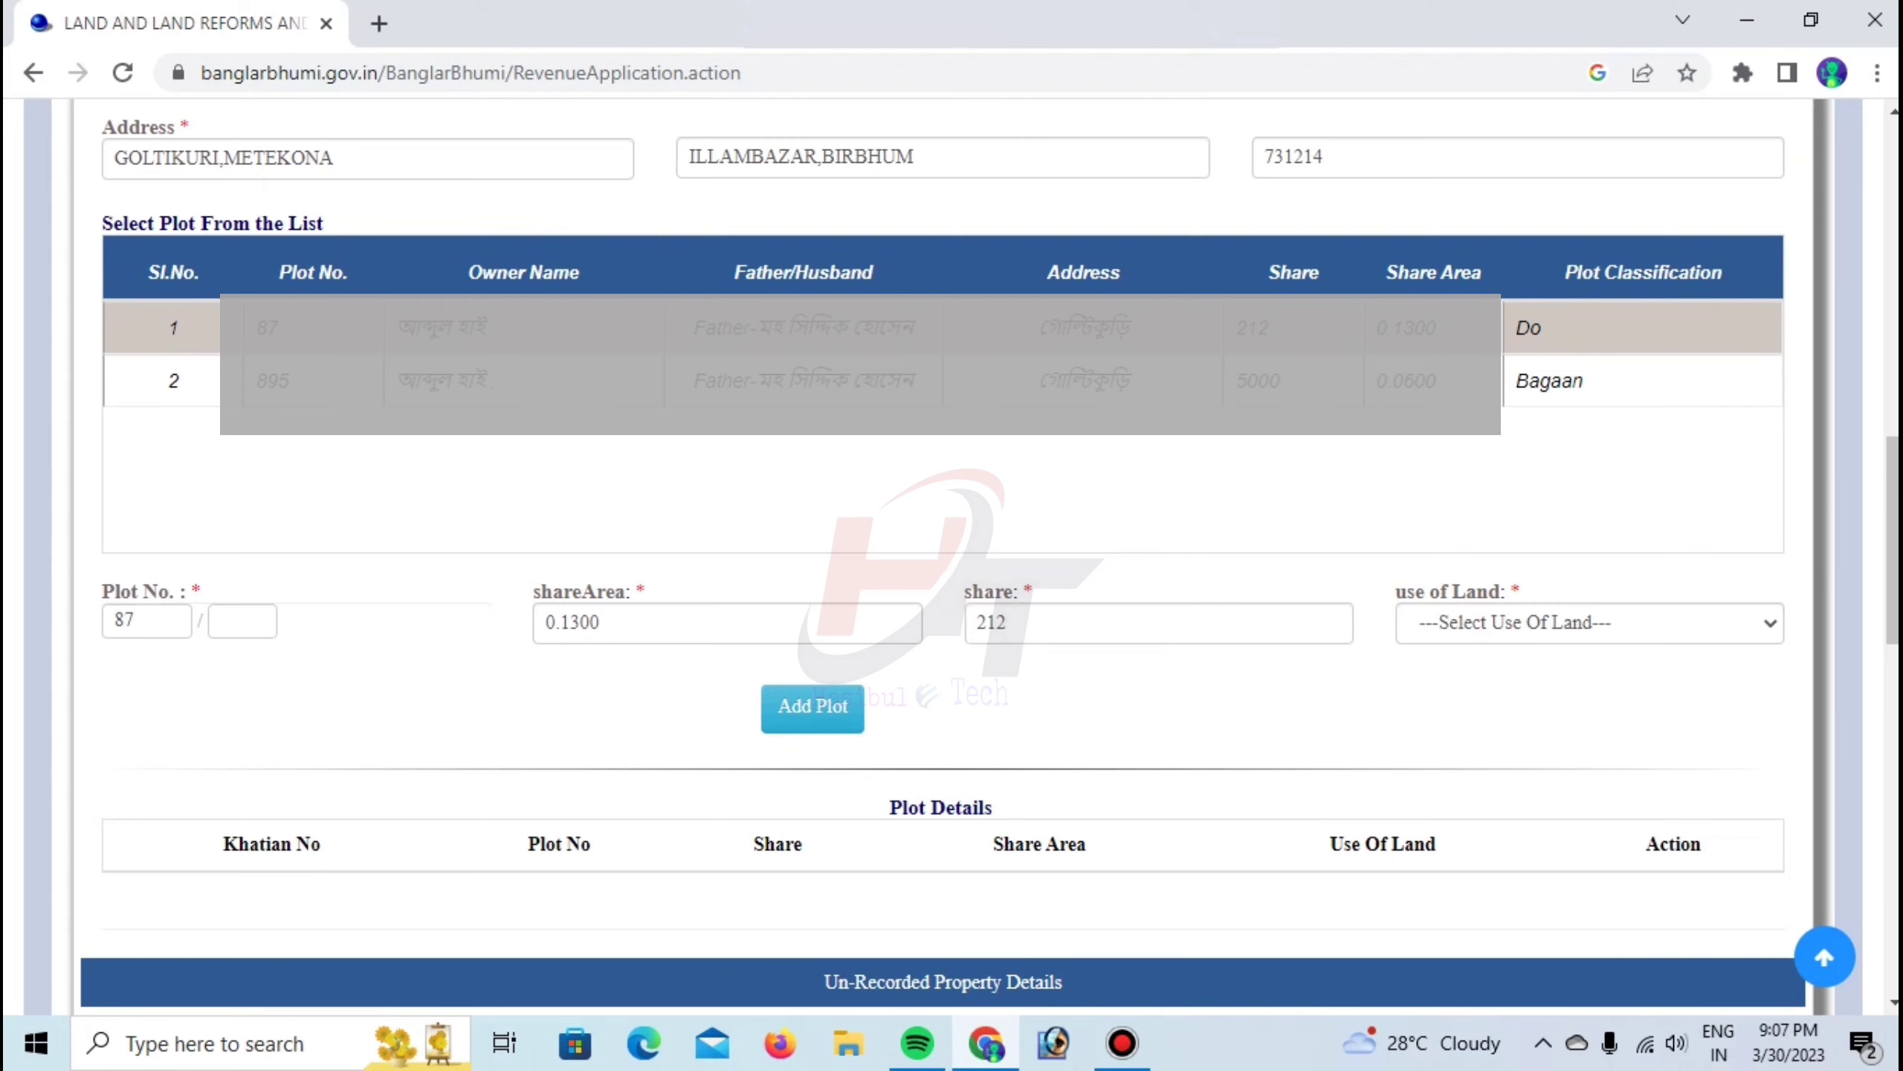
{"action": "left_click", "coordinate": [1589, 623]}
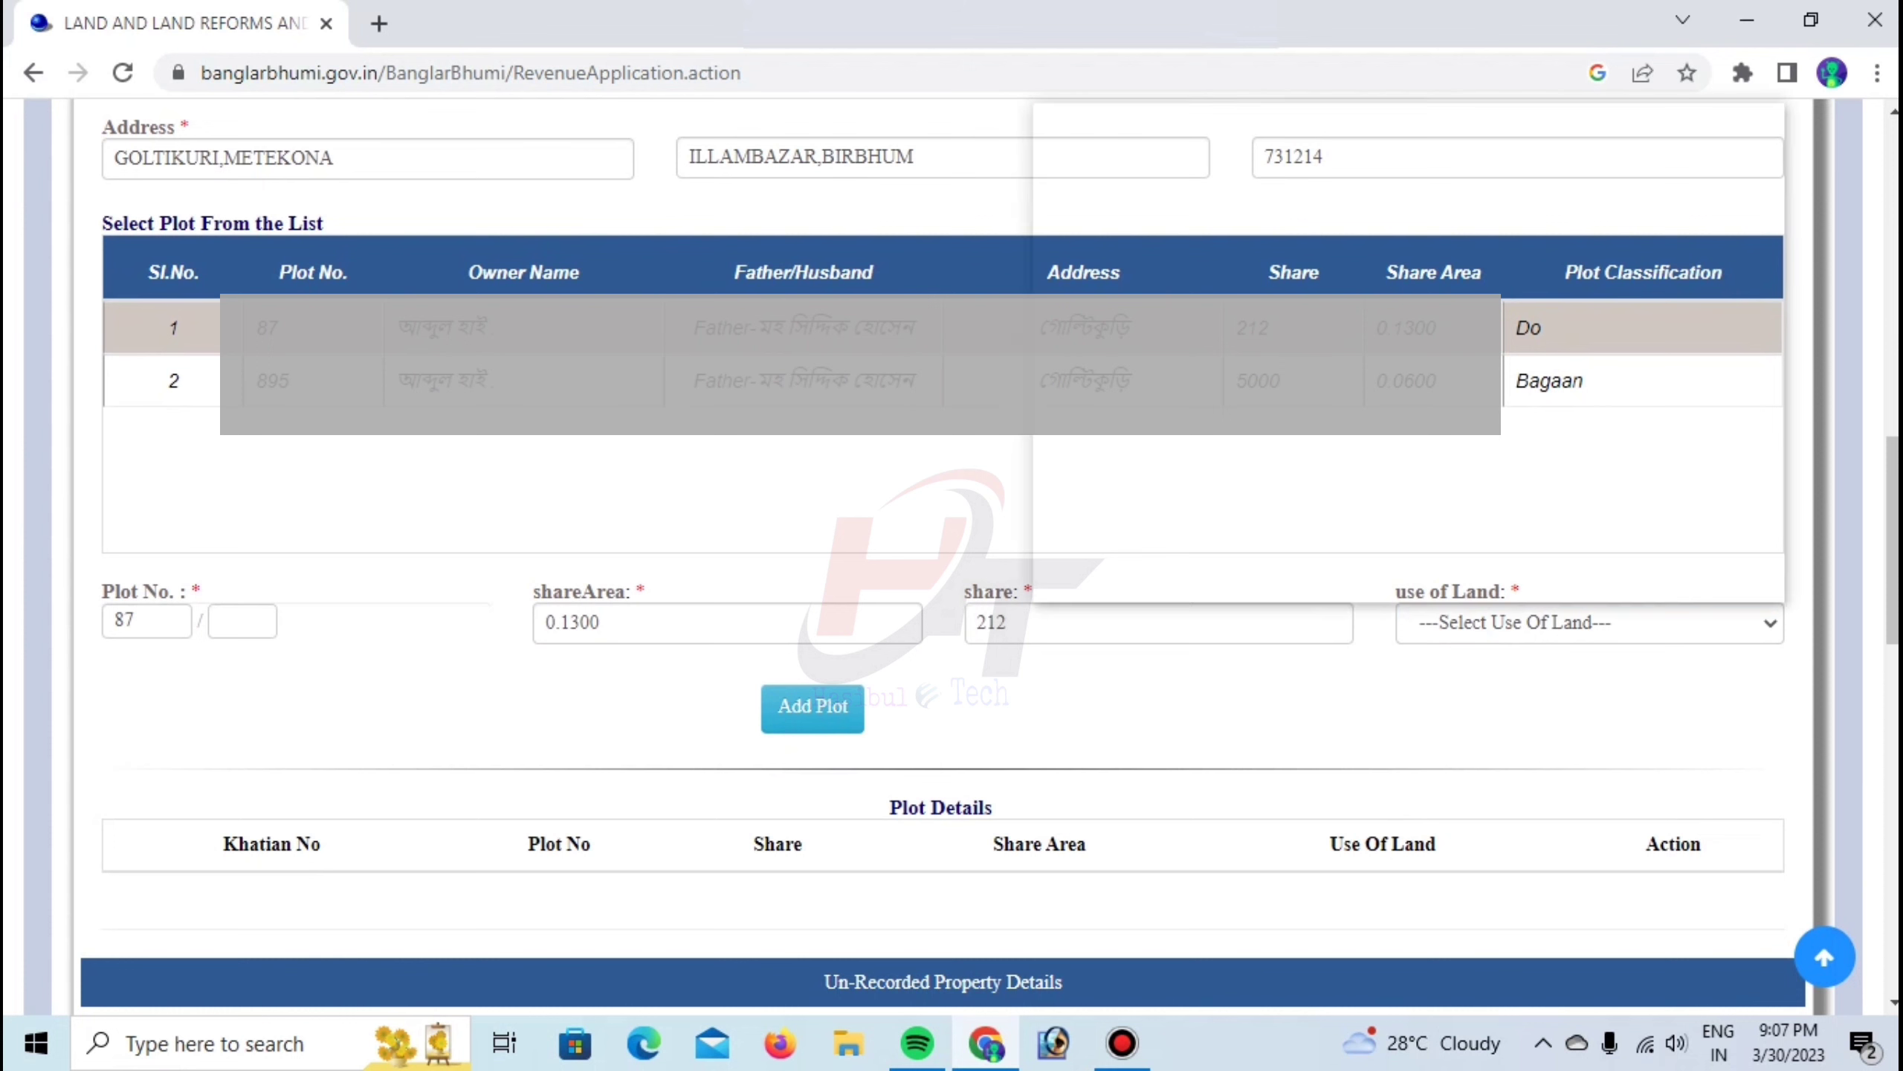
{"action": "key", "text": "Down"}
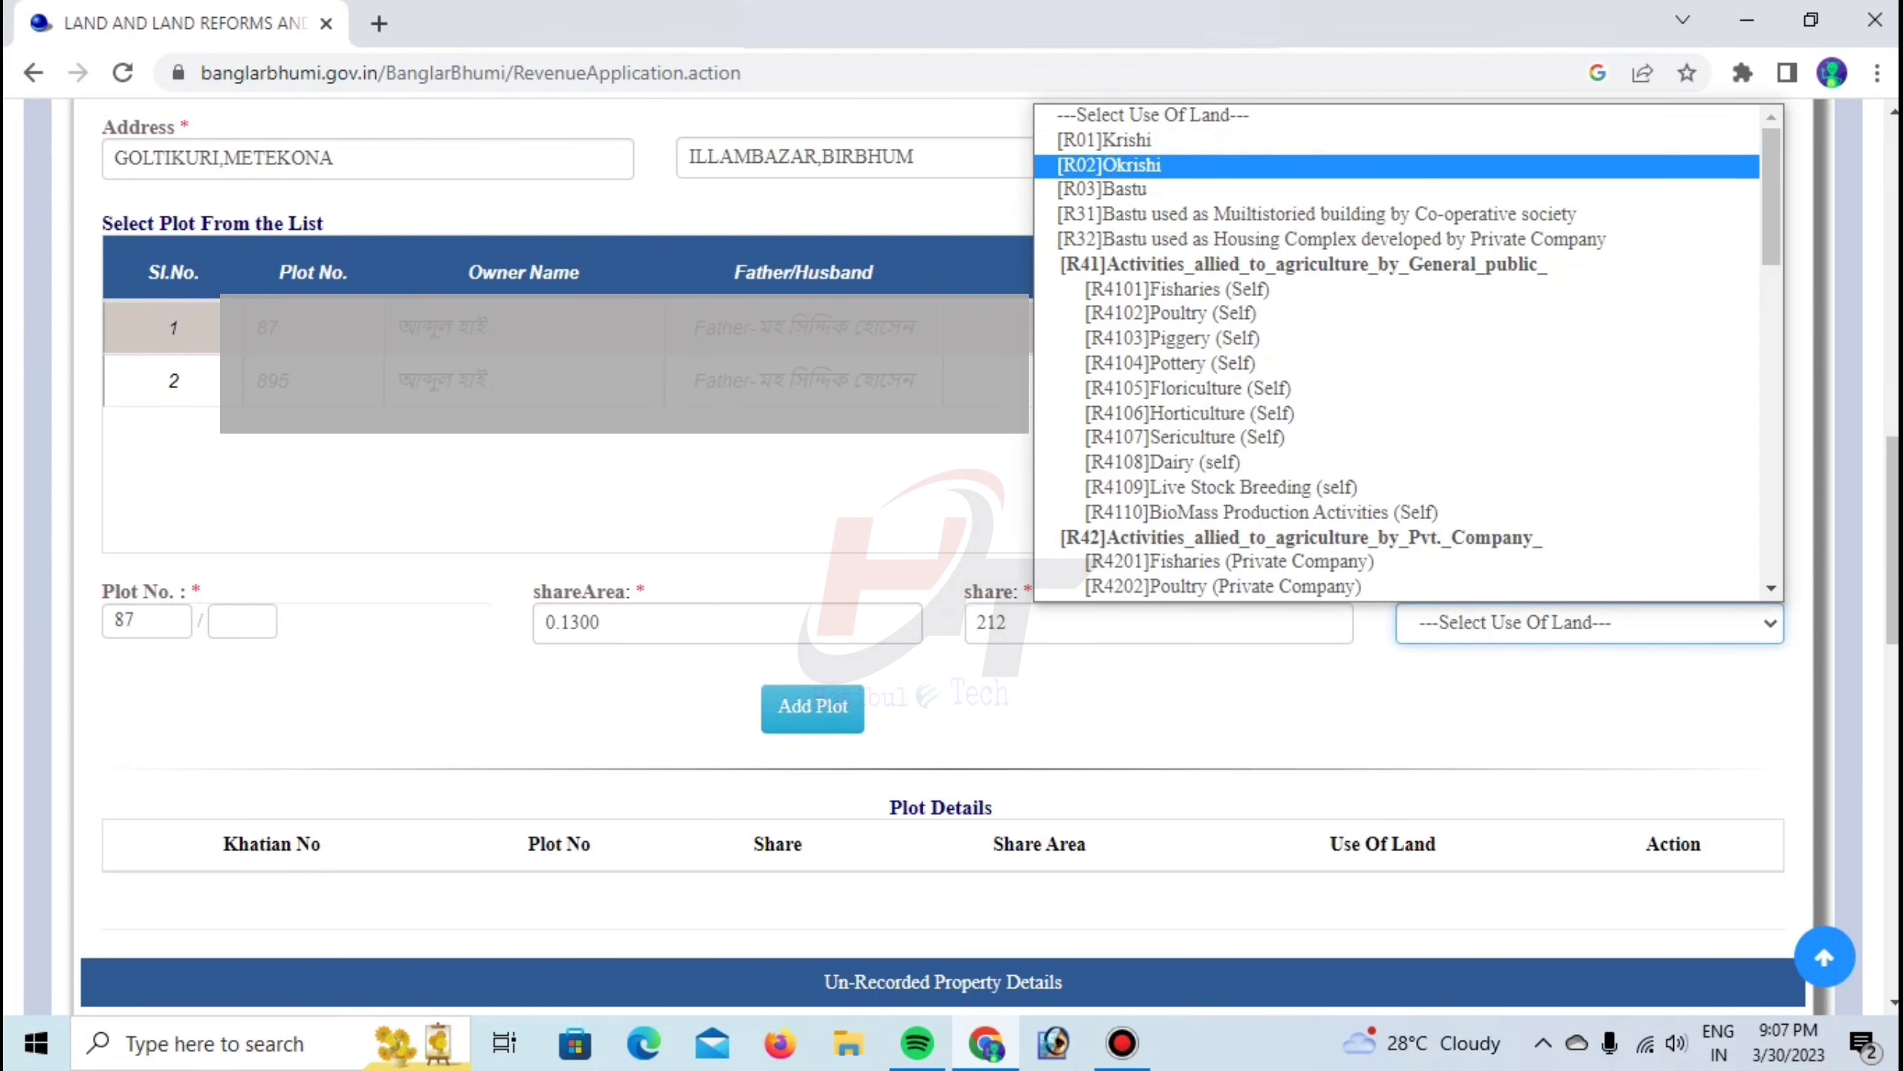
{"action": "key", "text": "Up"}
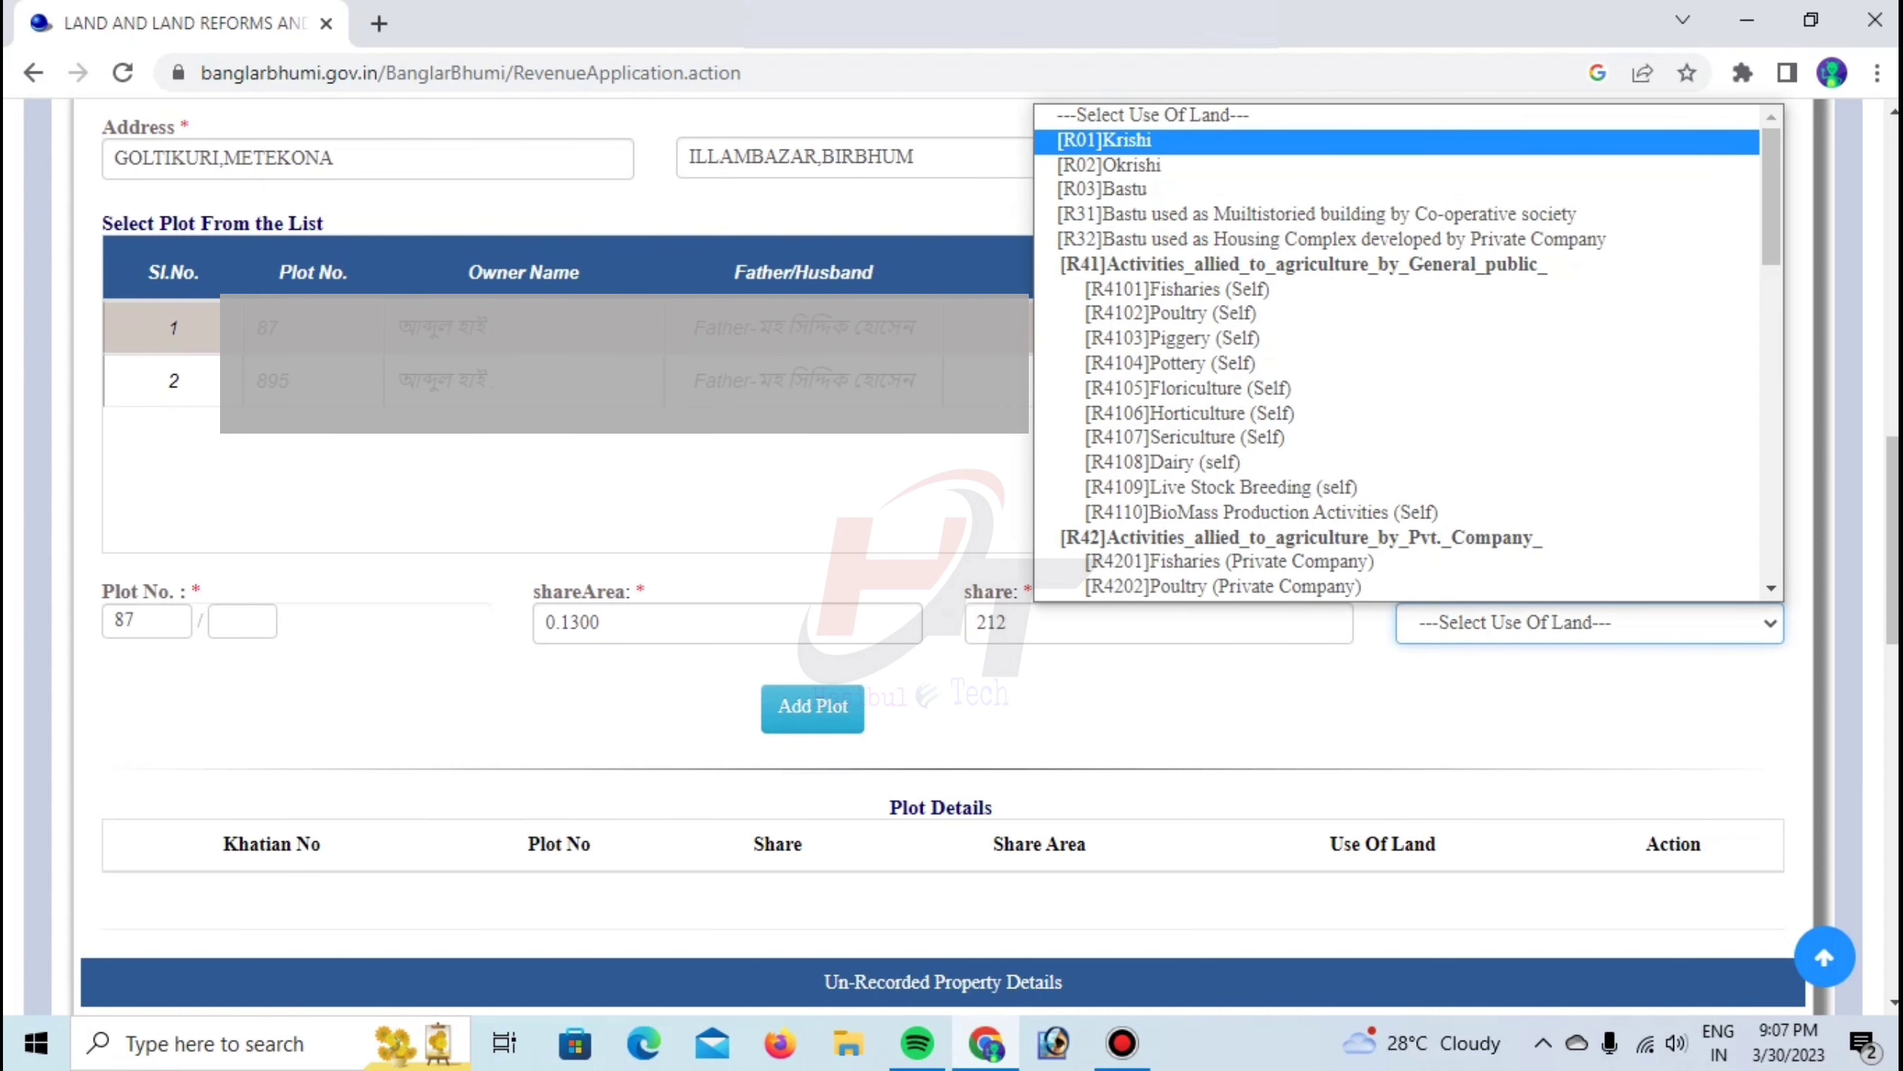
{"action": "key", "text": "Down"}
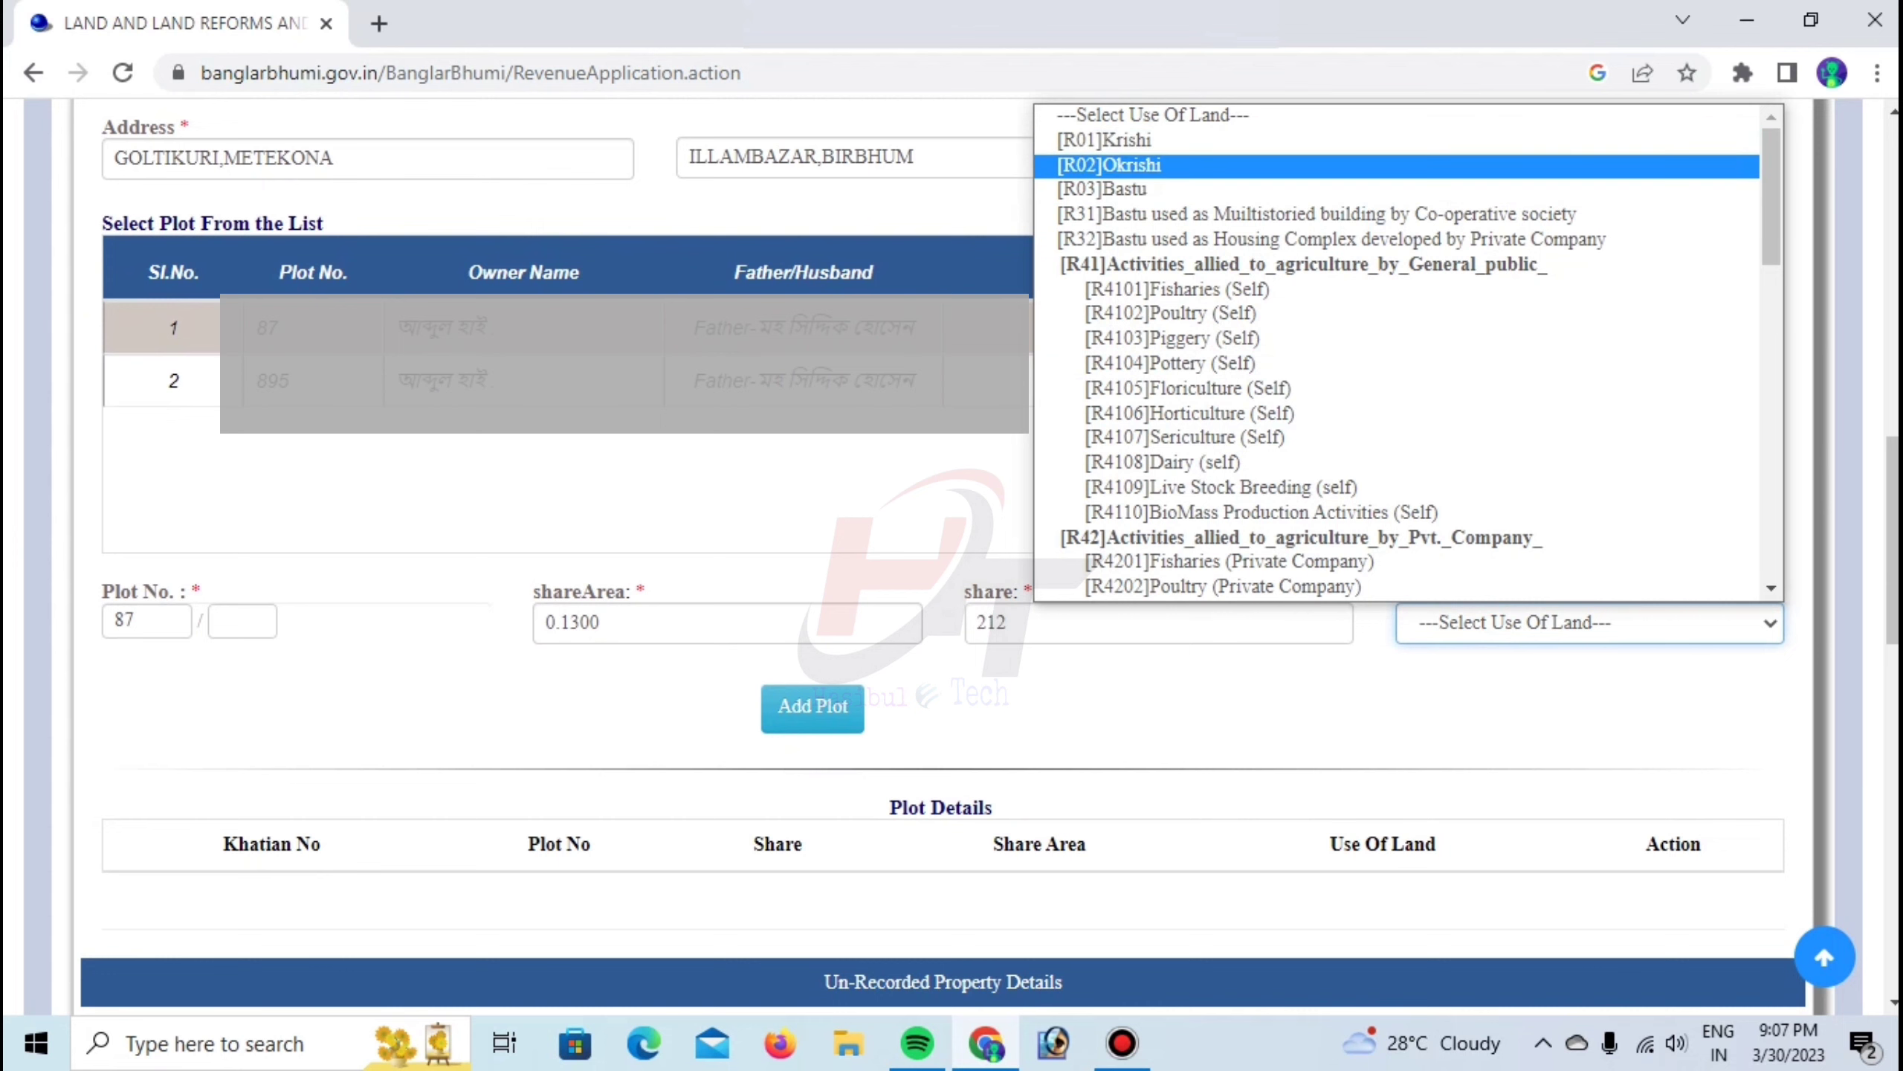
{"action": "key", "text": "Up"}
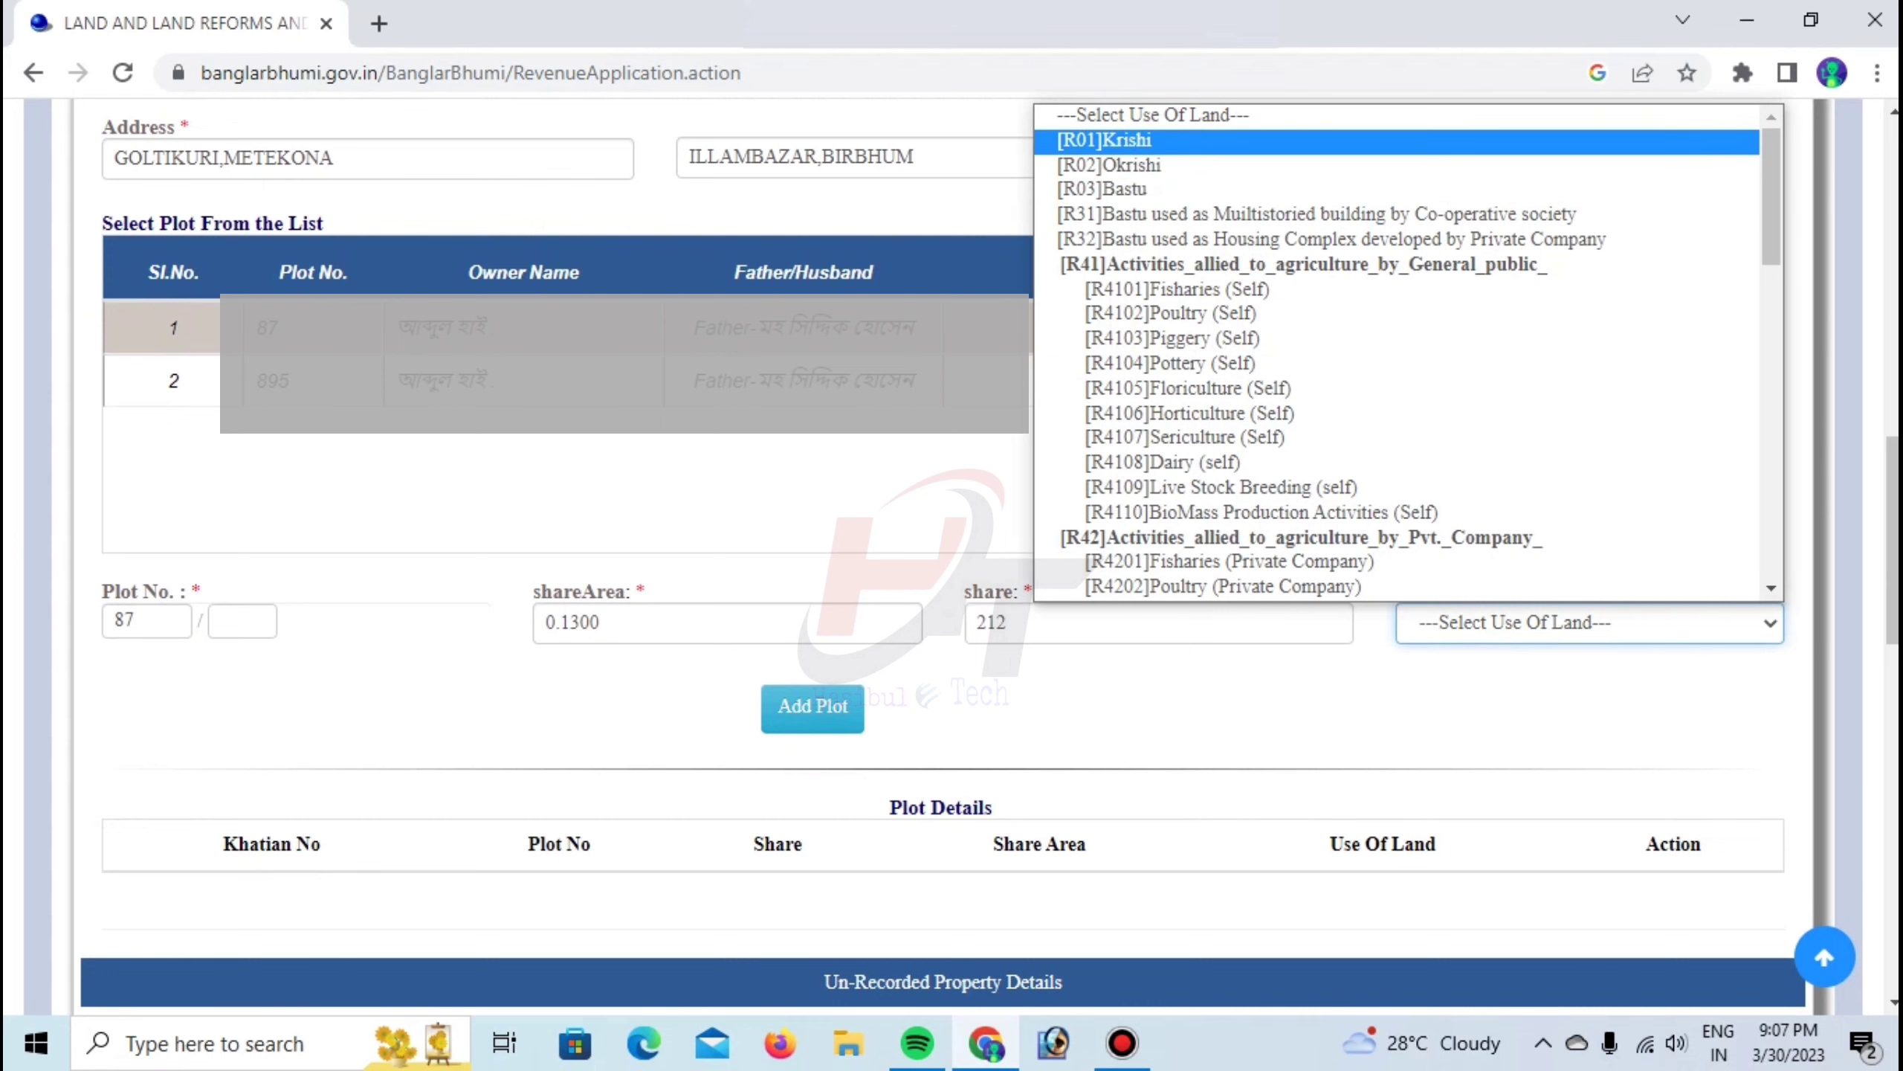
{"action": "key", "text": "Down"}
{"action": "key", "text": "Return"}
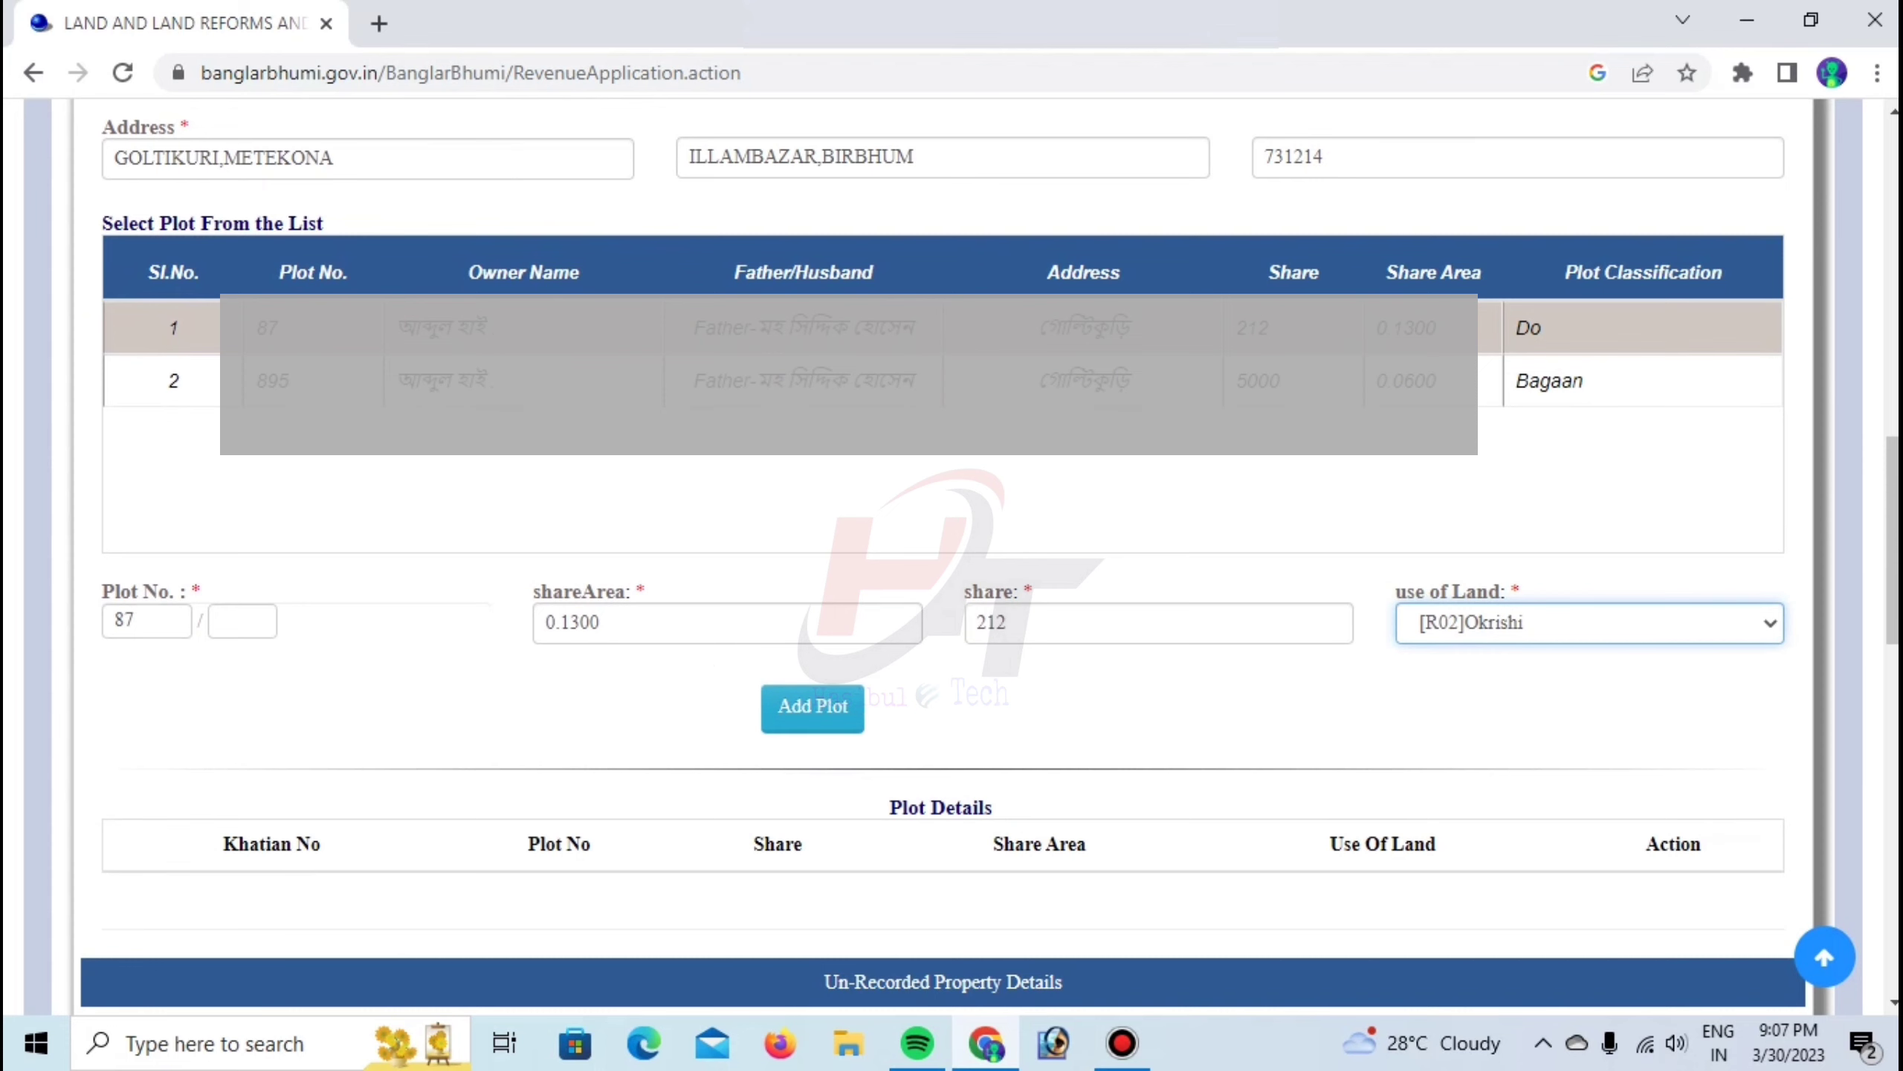
{"action": "key", "text": "Tab"}
{"action": "key", "text": "Return"}
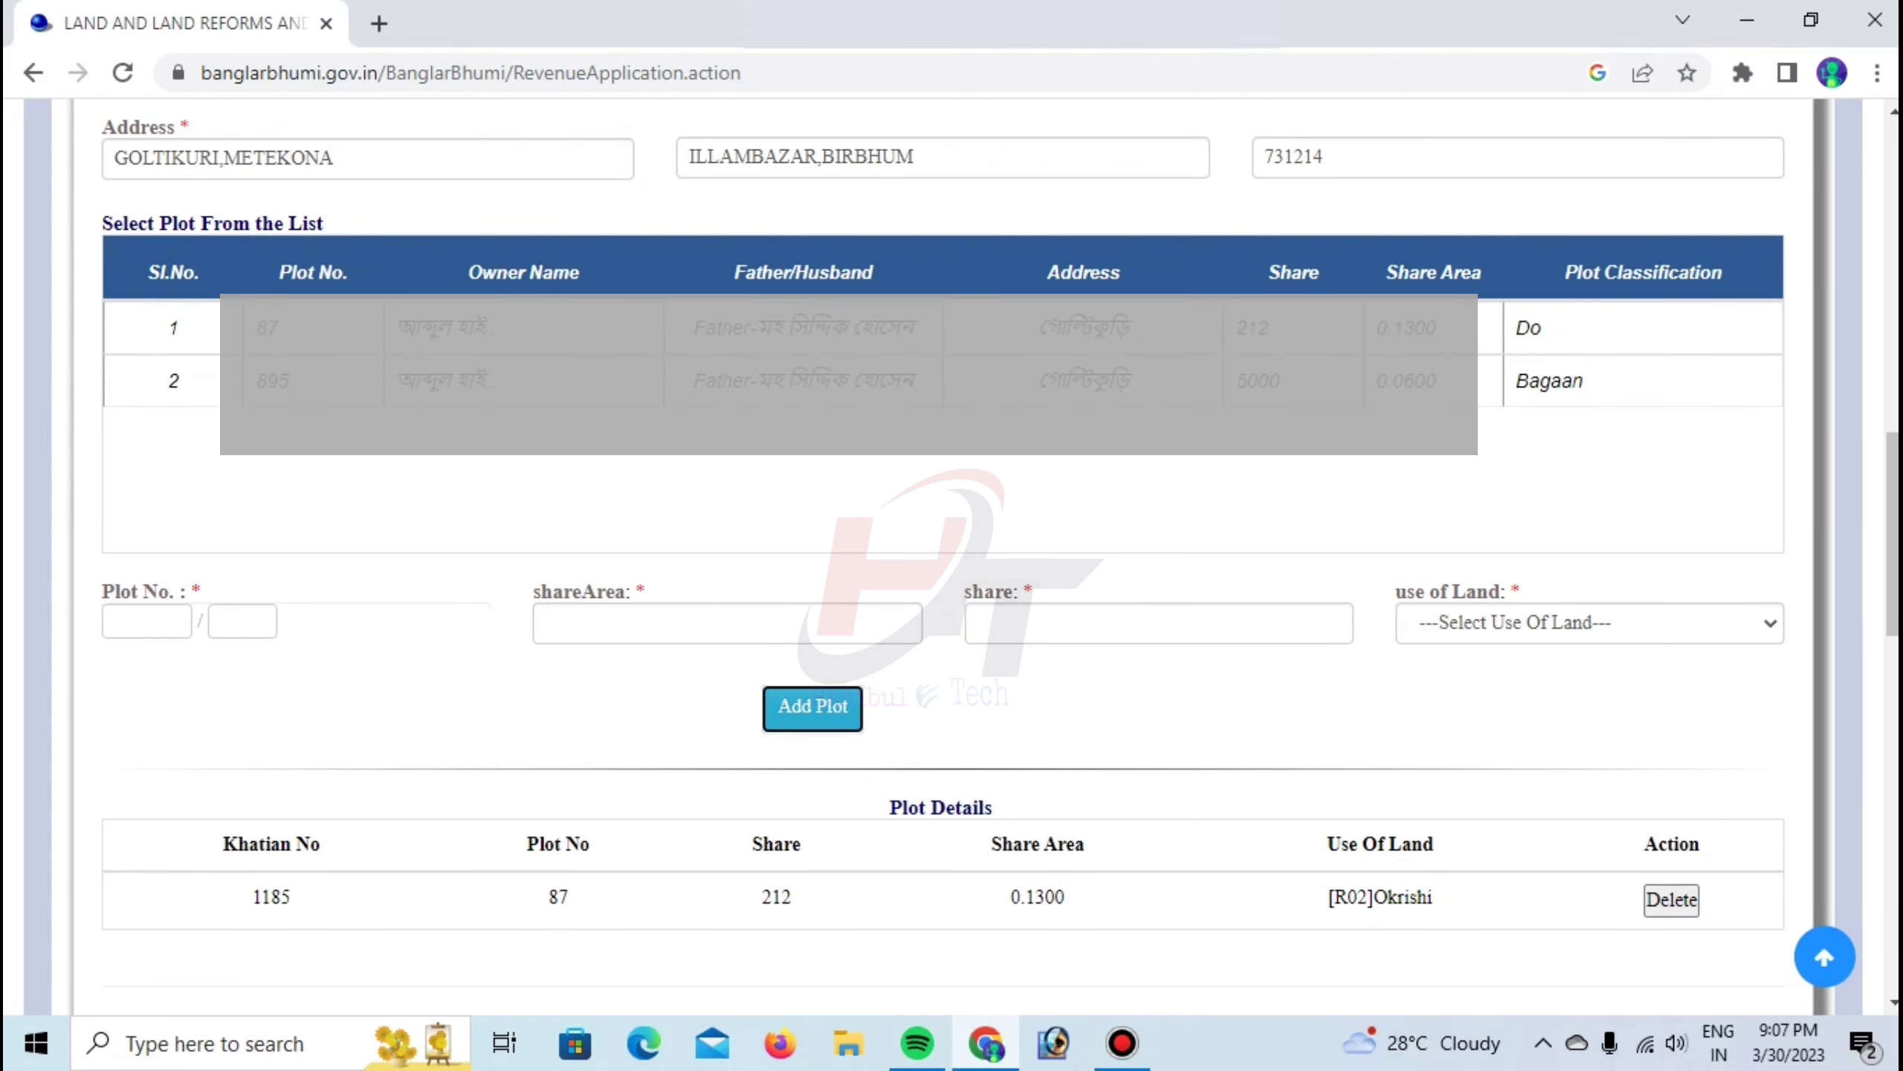
Step: Add plot 895 (share 5000, area 0.0600) with use of land [R02]Okrishi
{"action": "scroll", "coordinate": [952, 554], "scroll_direction": "down", "scroll_amount": 2}
{"action": "scroll", "coordinate": [952, 554], "scroll_direction": "up", "scroll_amount": 2}
{"action": "left_click", "coordinate": [1550, 380]}
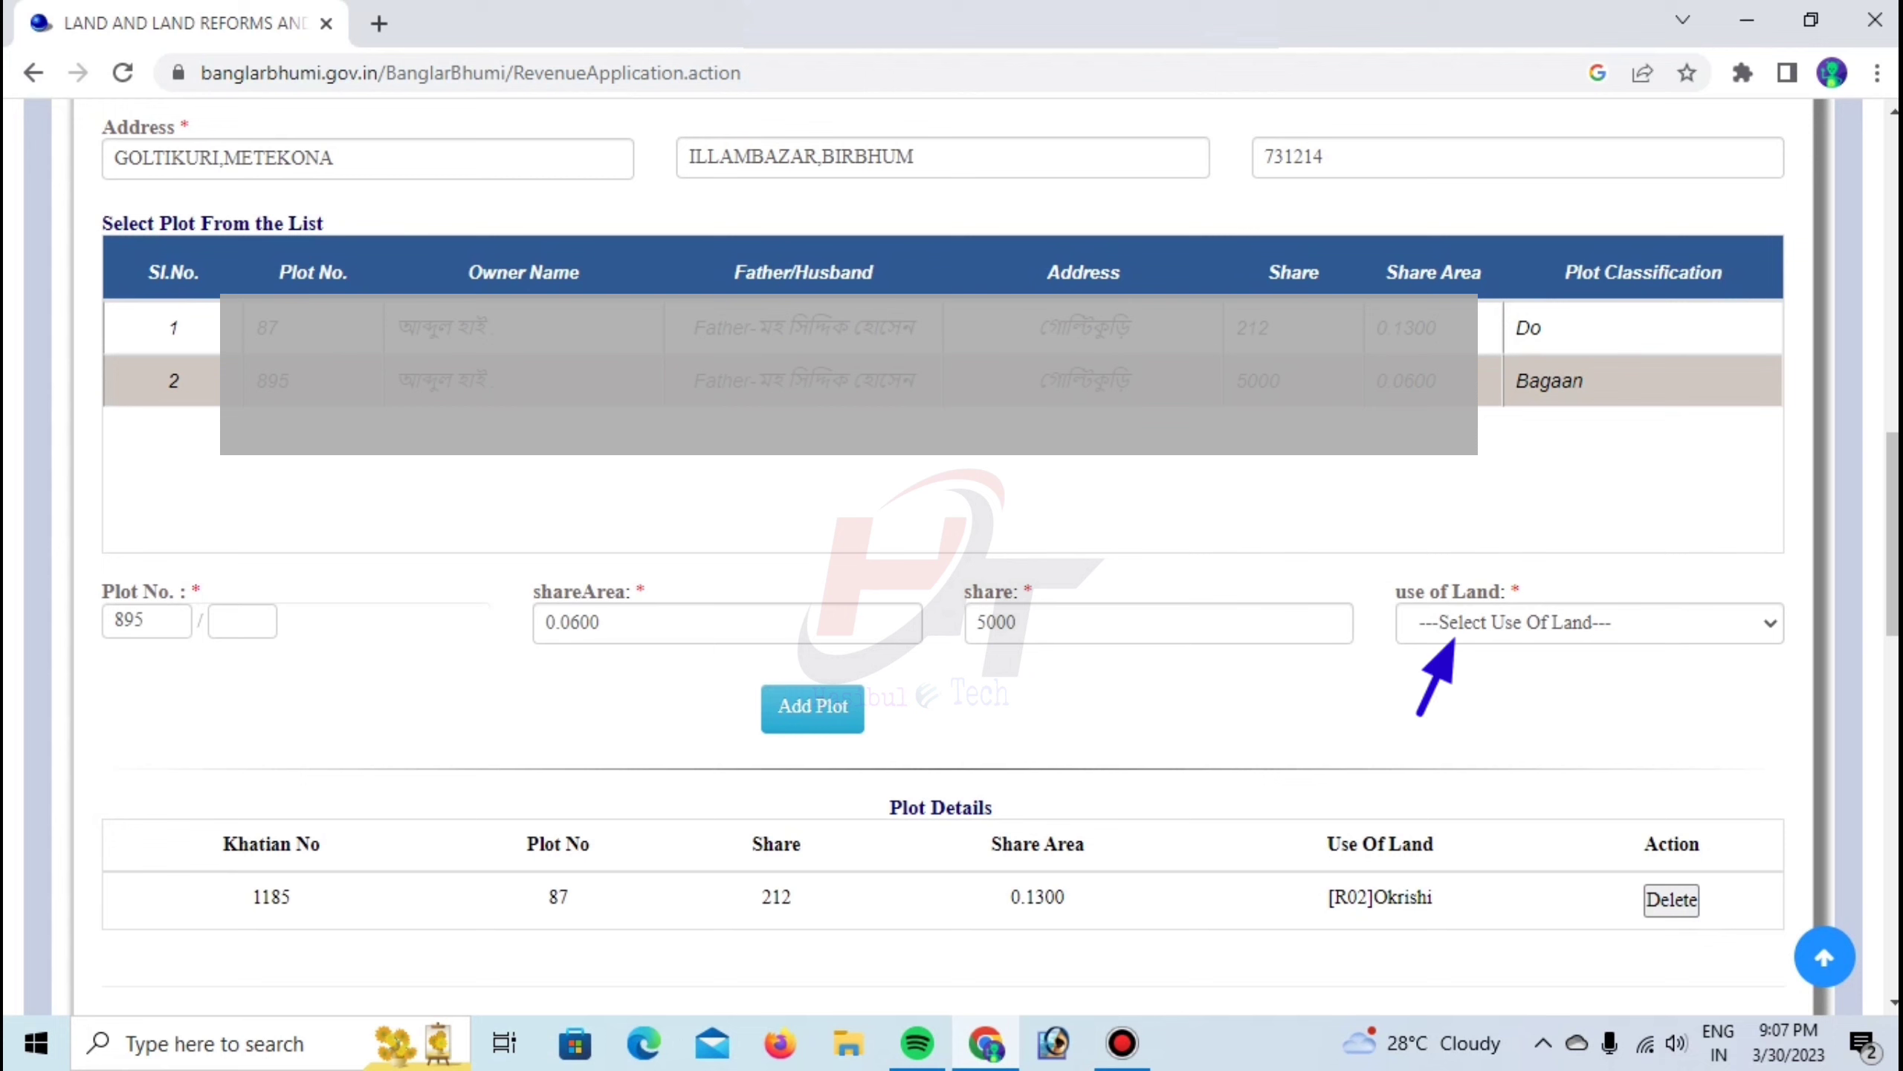
{"action": "left_click", "coordinate": [1589, 622]}
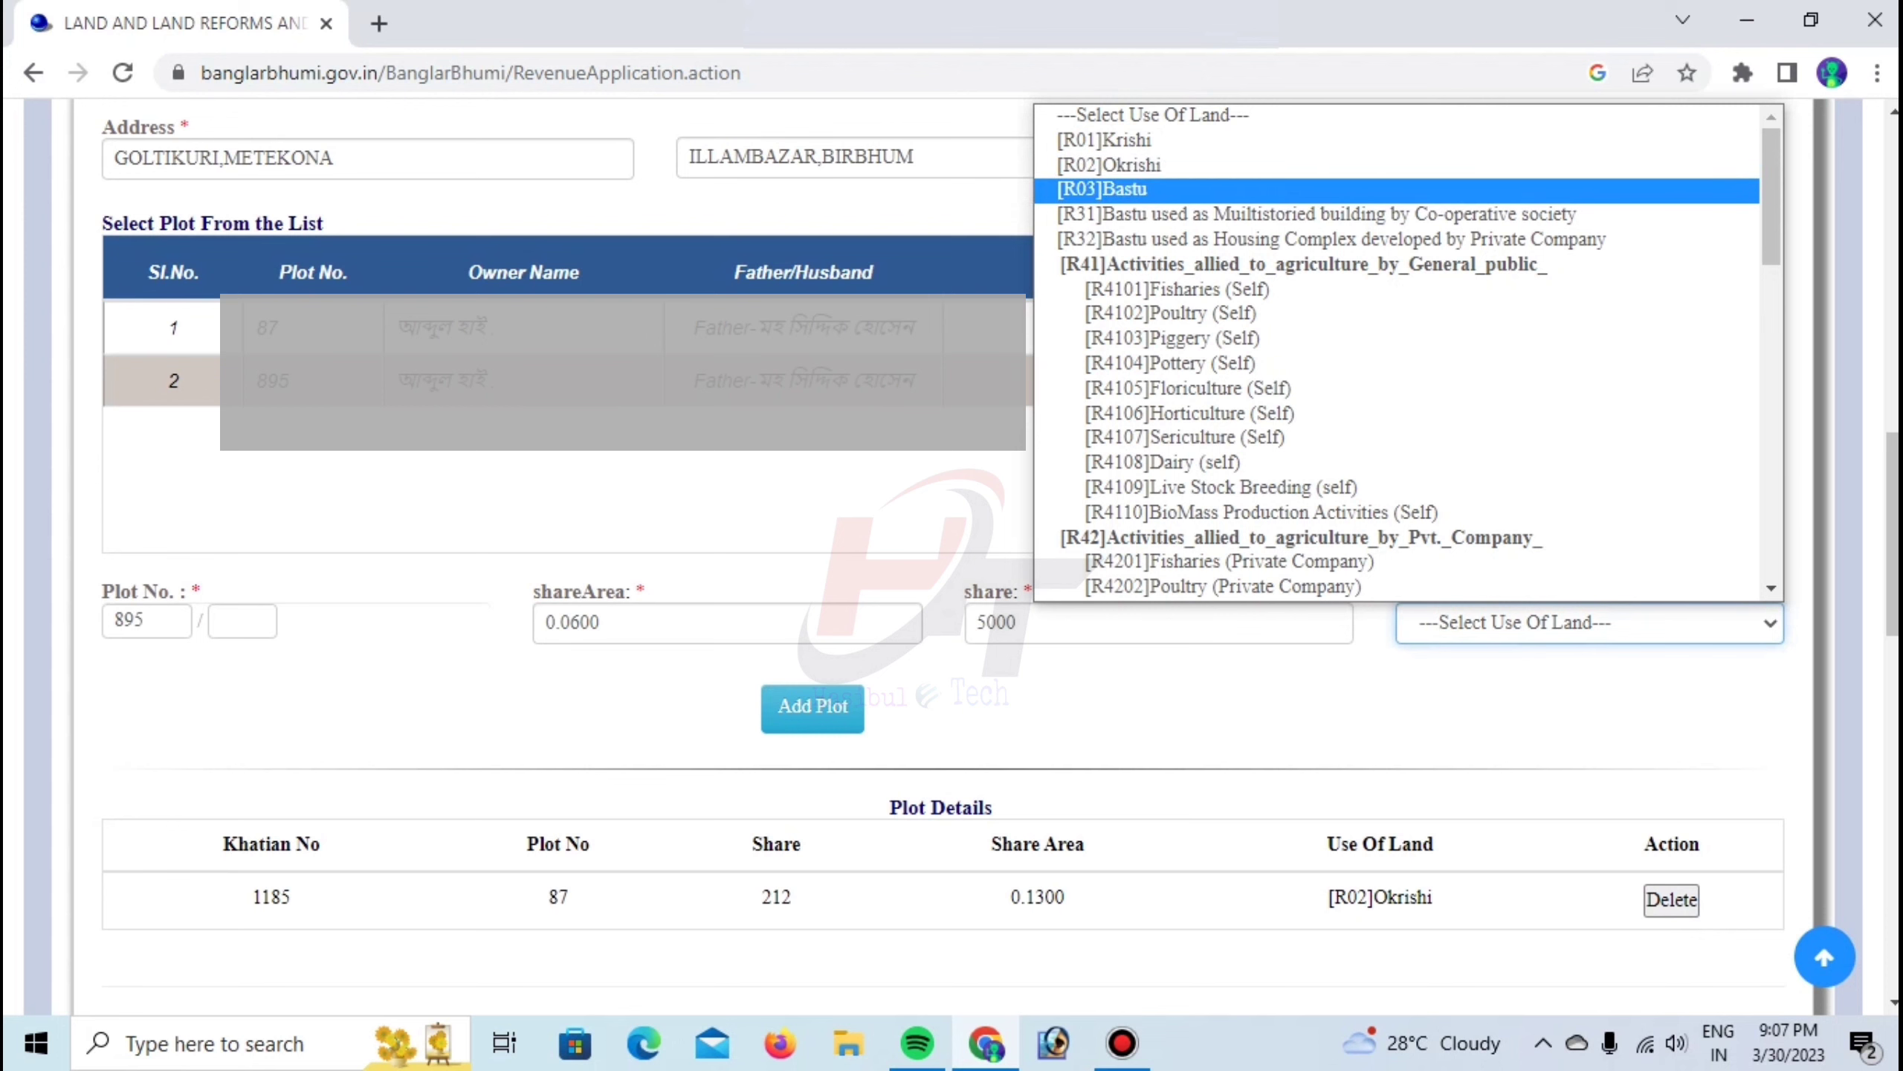
{"action": "key", "text": "Return"}
{"action": "left_click", "coordinate": [913, 156]}
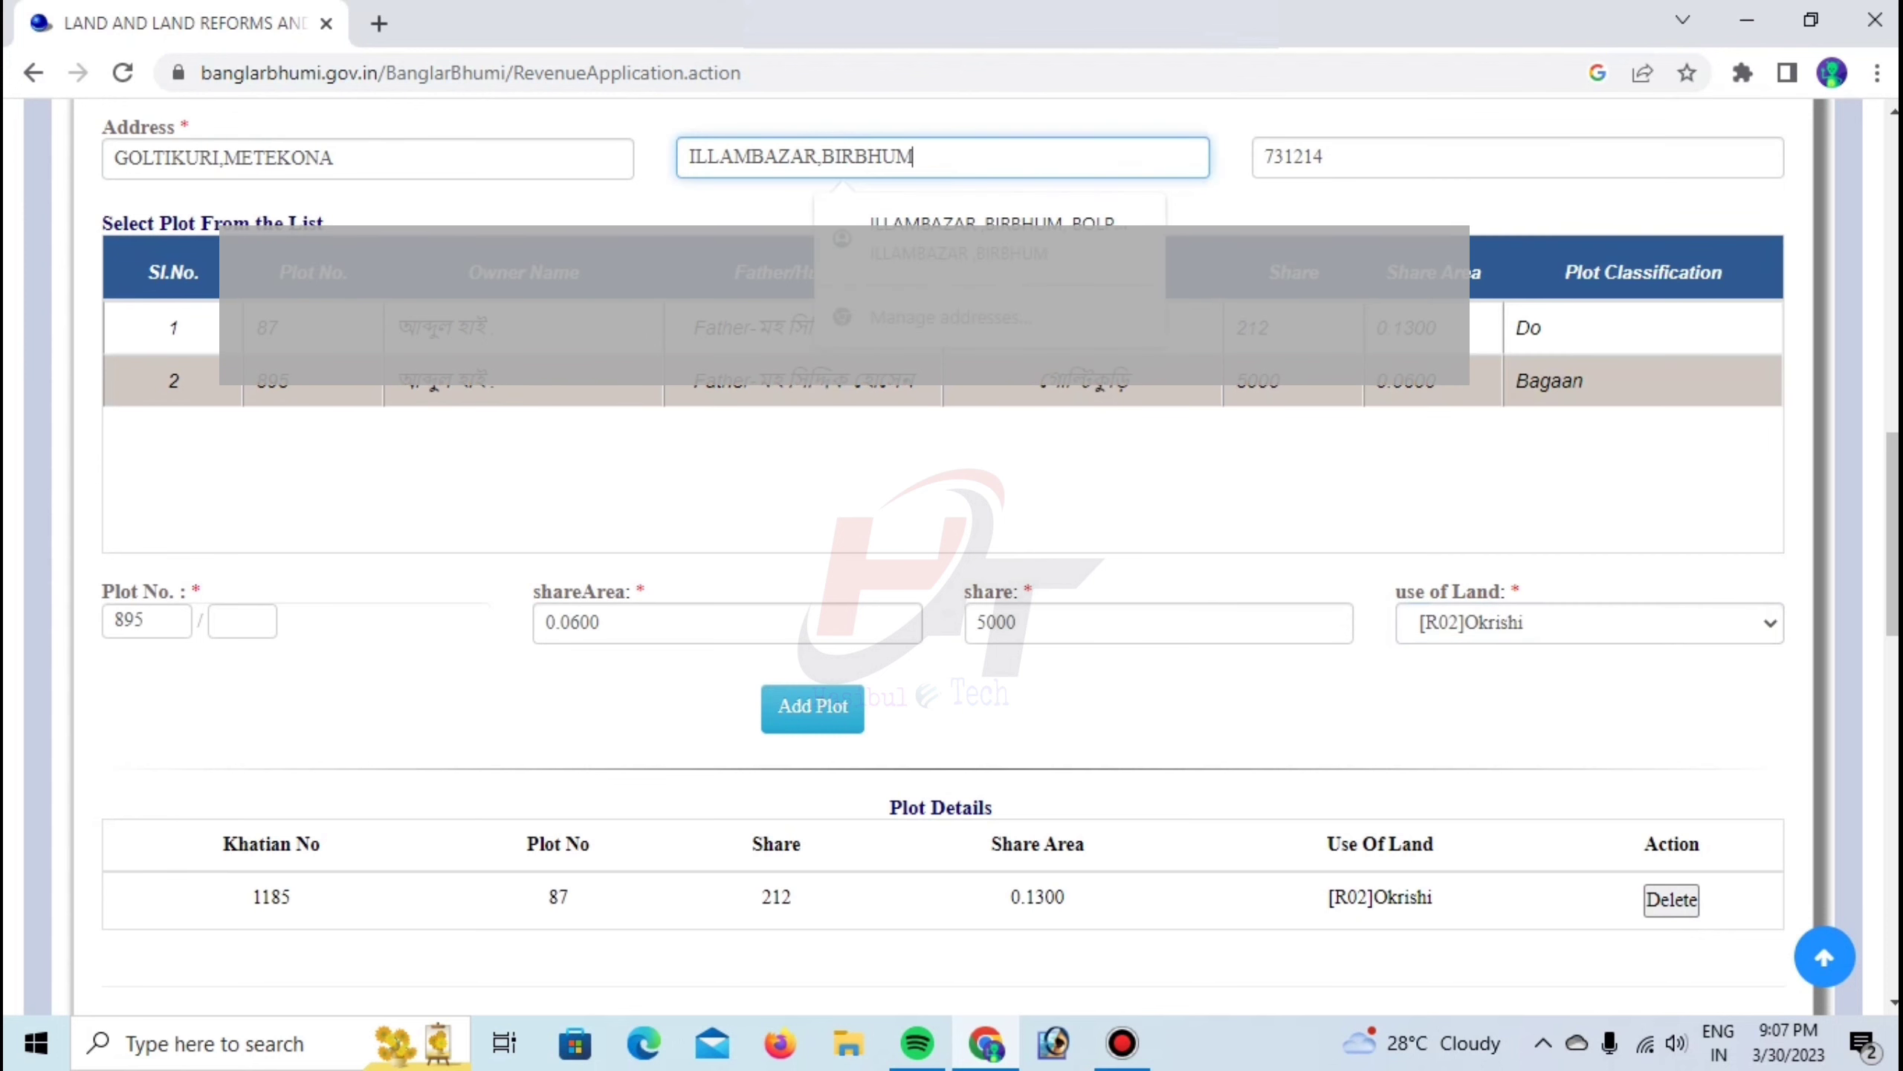
{"action": "left_click", "coordinate": [813, 706]}
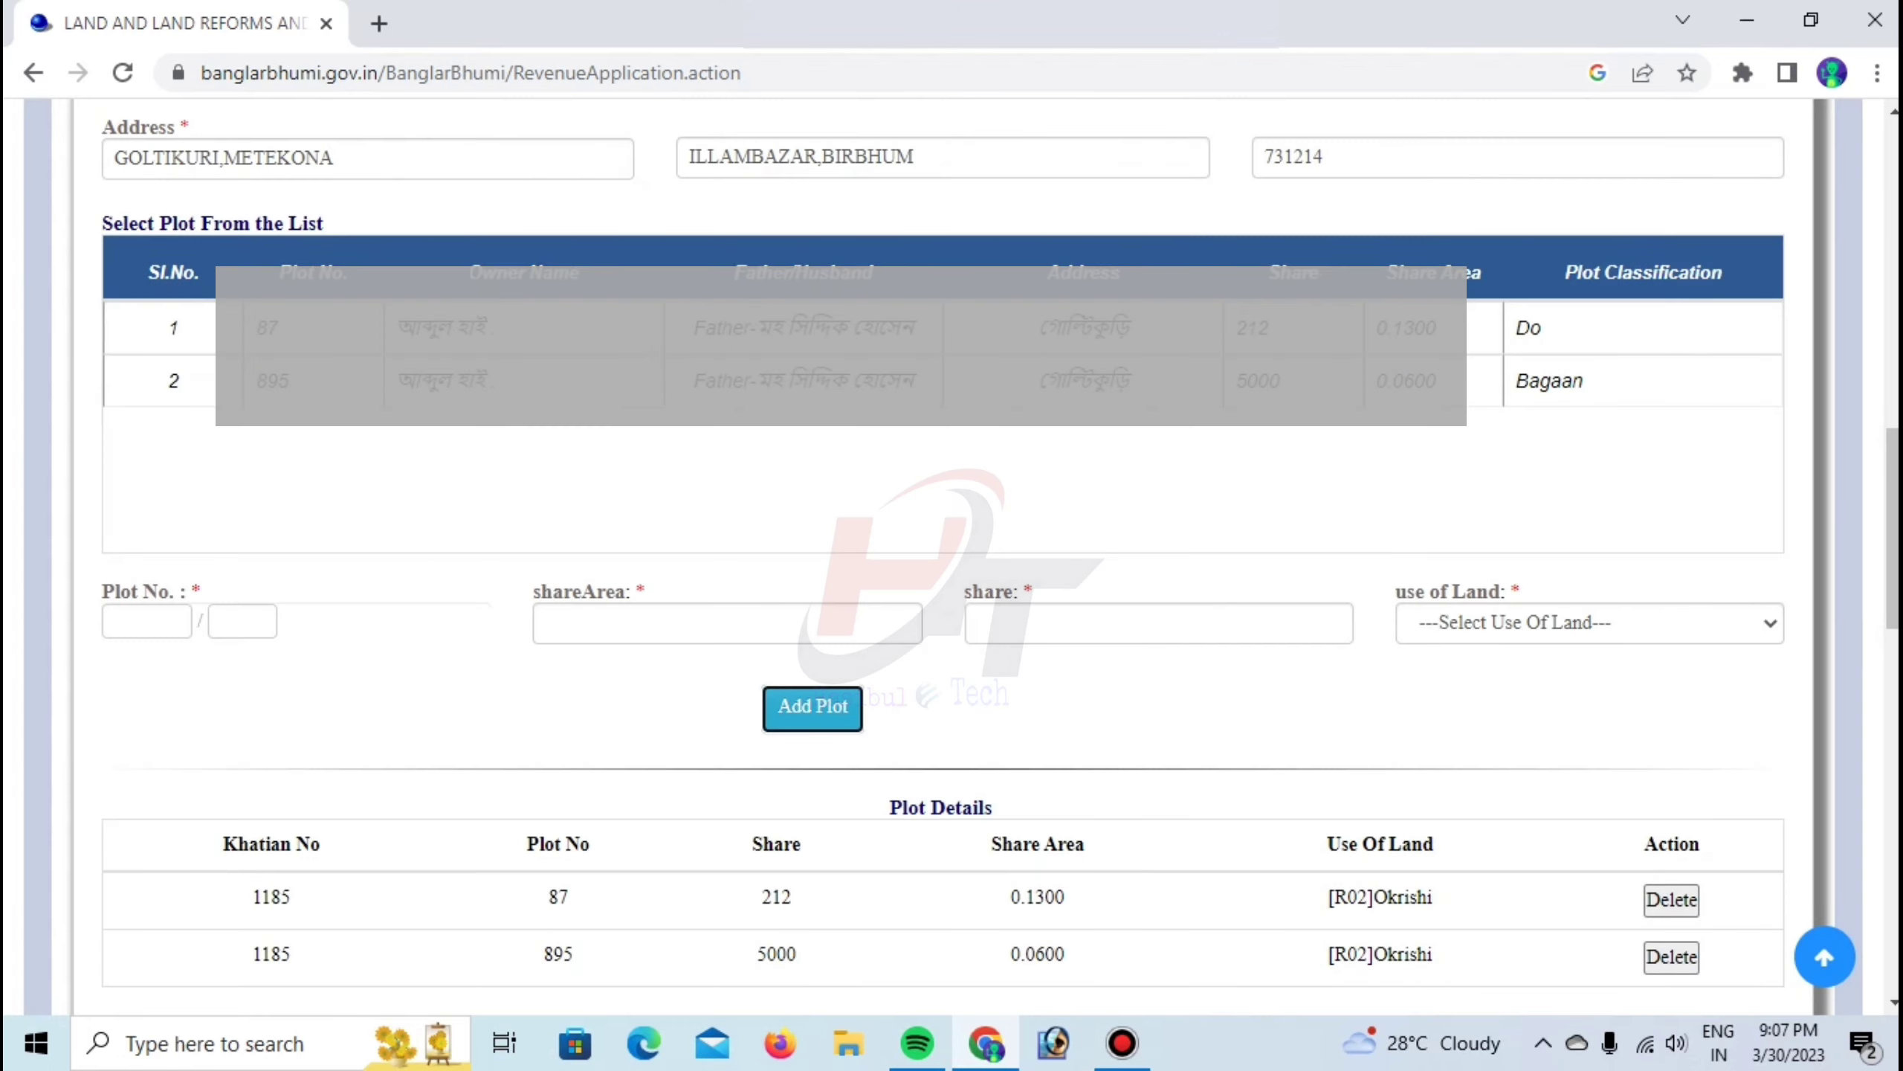
{"action": "scroll", "coordinate": [943, 547], "scroll_direction": "down", "scroll_amount": 3}
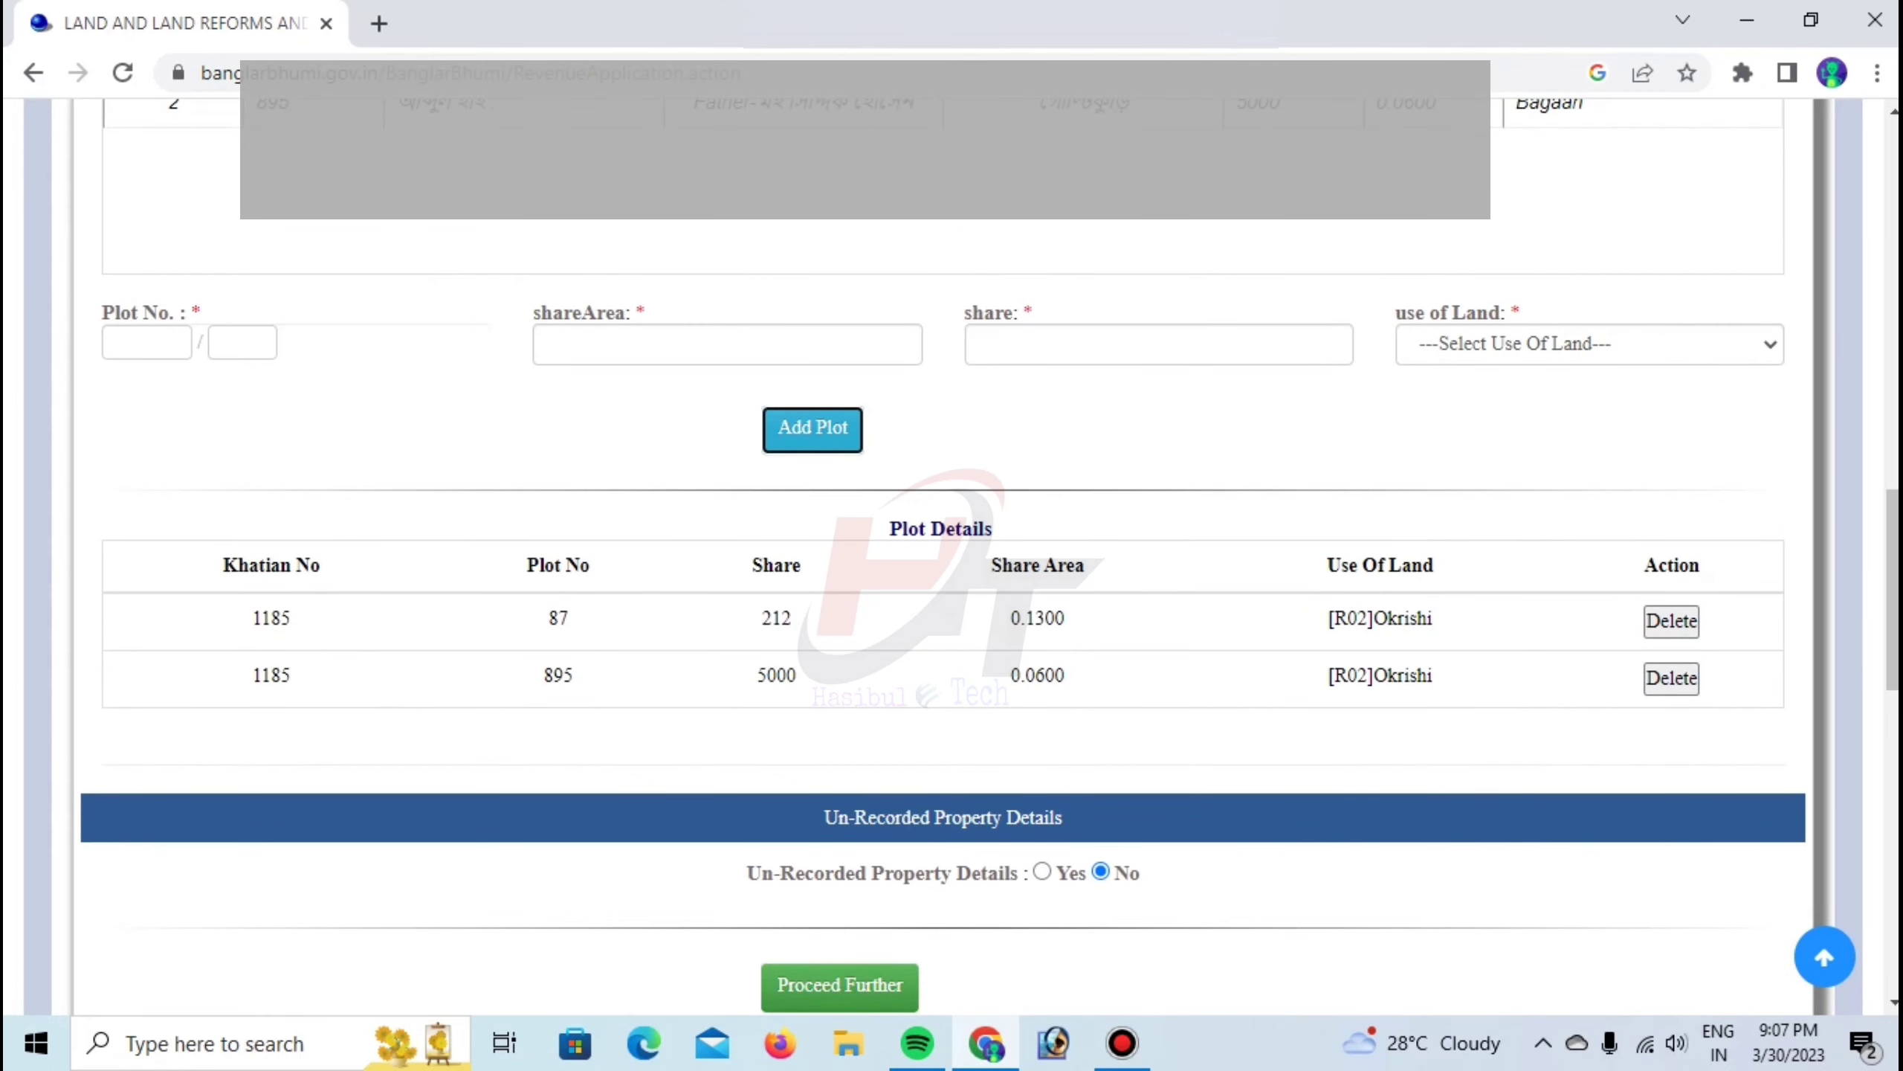
Step: Switch Un-Recorded Property to Yes, review the Family Member table, then reset it to No
{"action": "scroll", "coordinate": [951, 558], "scroll_direction": "down", "scroll_amount": 2}
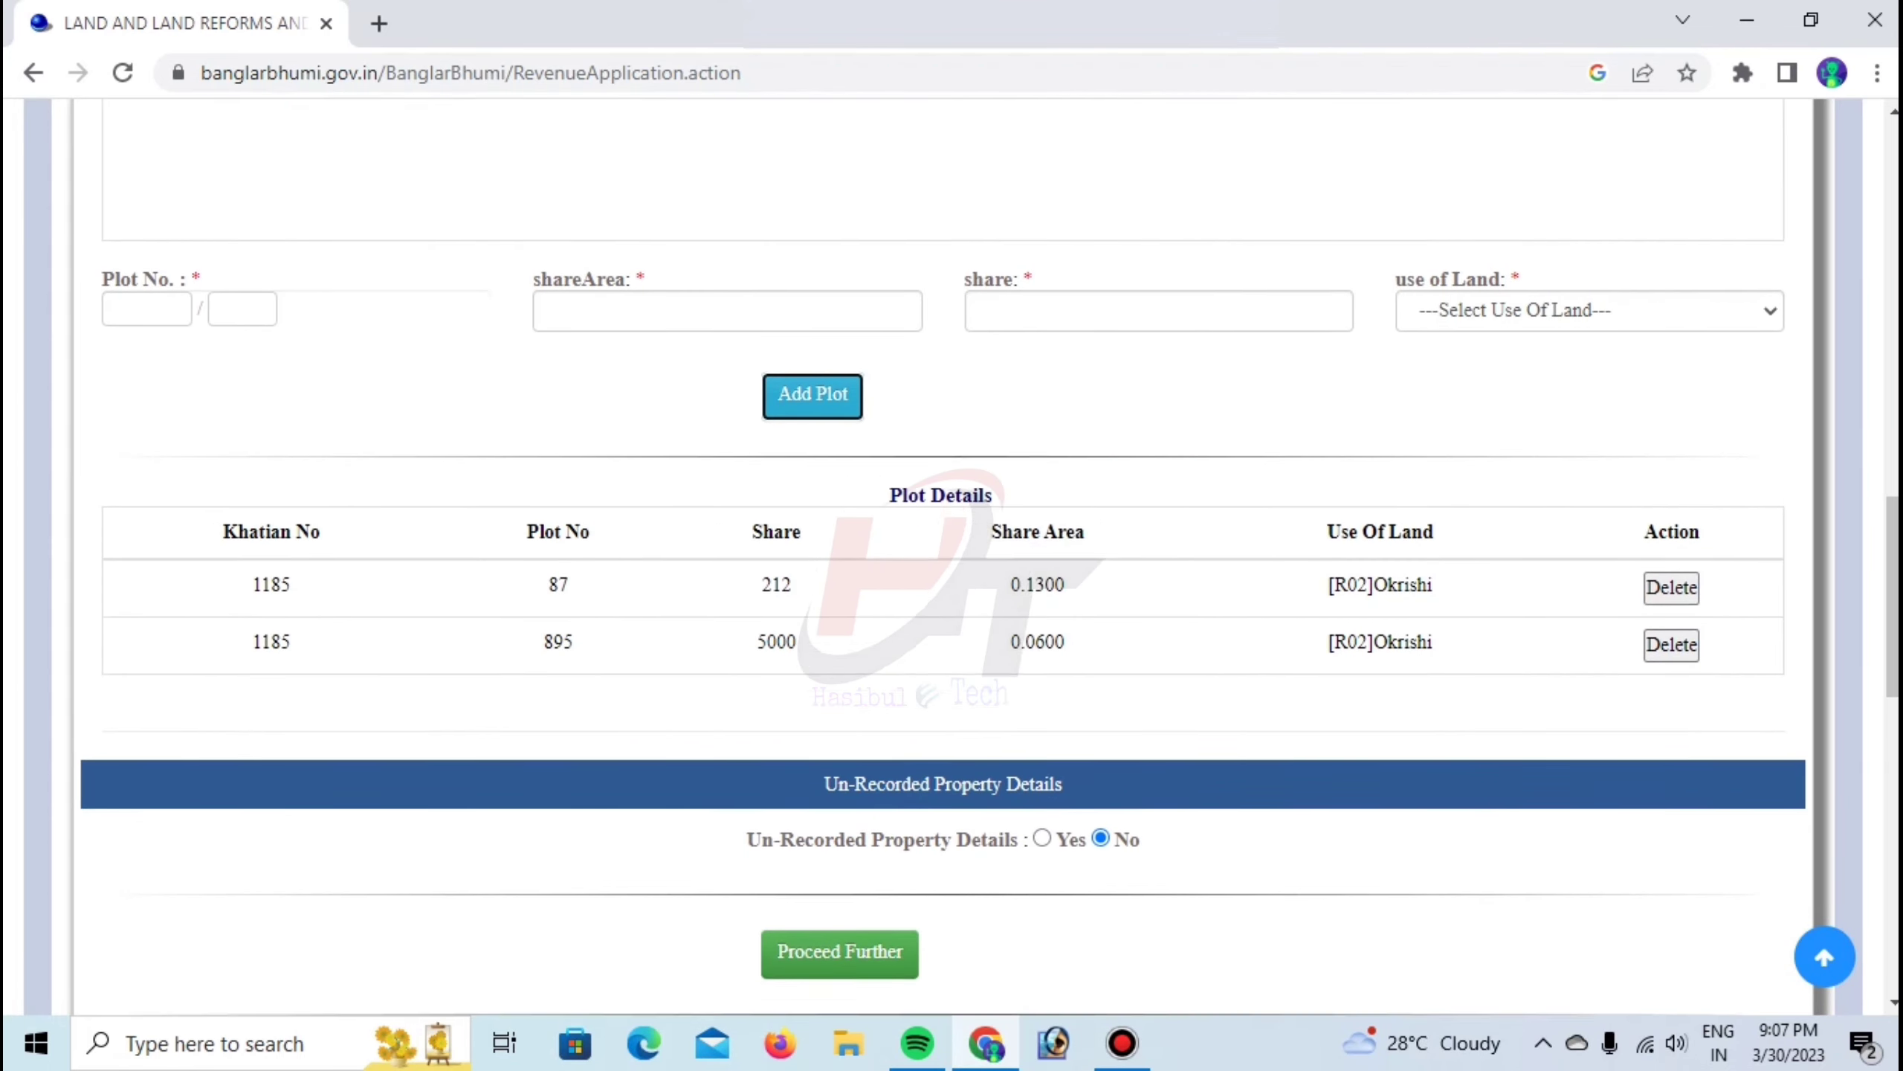
{"action": "scroll", "coordinate": [952, 558], "scroll_direction": "down", "scroll_amount": 2}
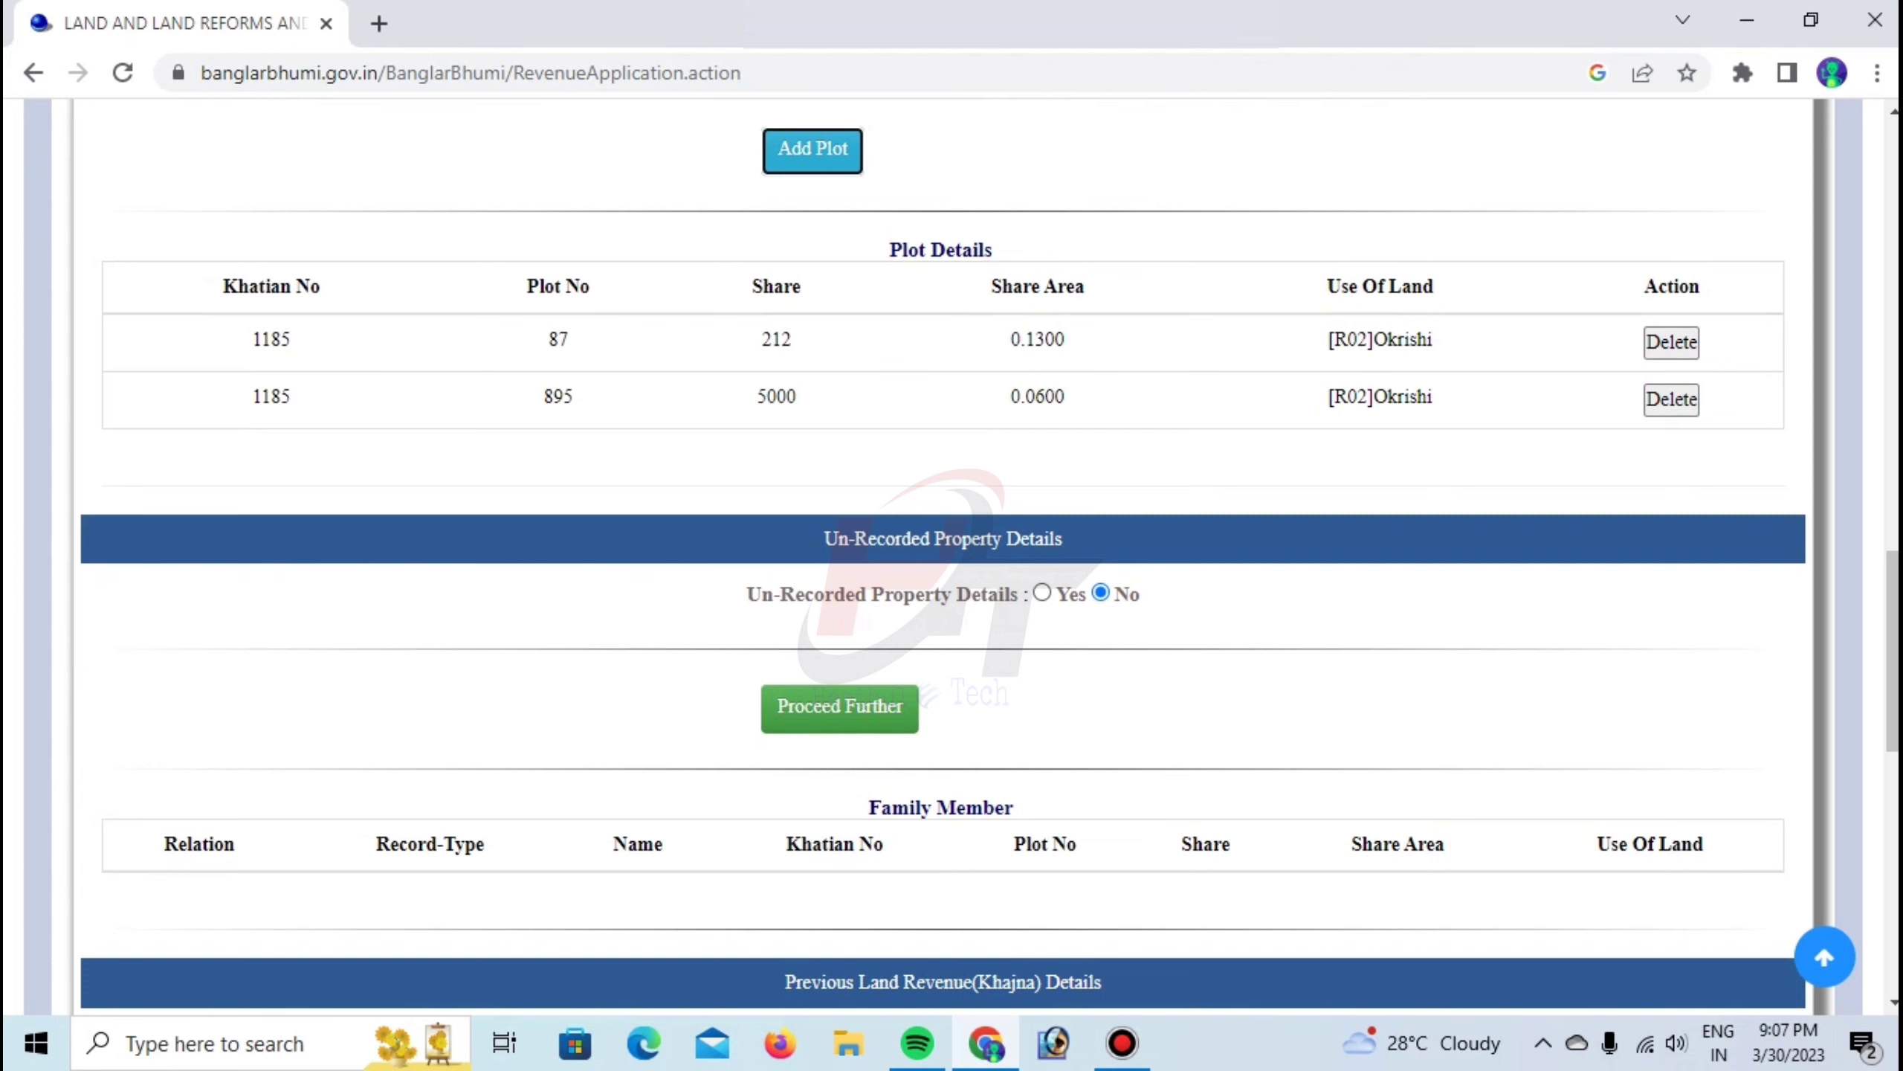
{"action": "left_click", "coordinate": [1043, 594]}
{"action": "scroll", "coordinate": [1064, 622], "scroll_direction": "down", "scroll_amount": 1}
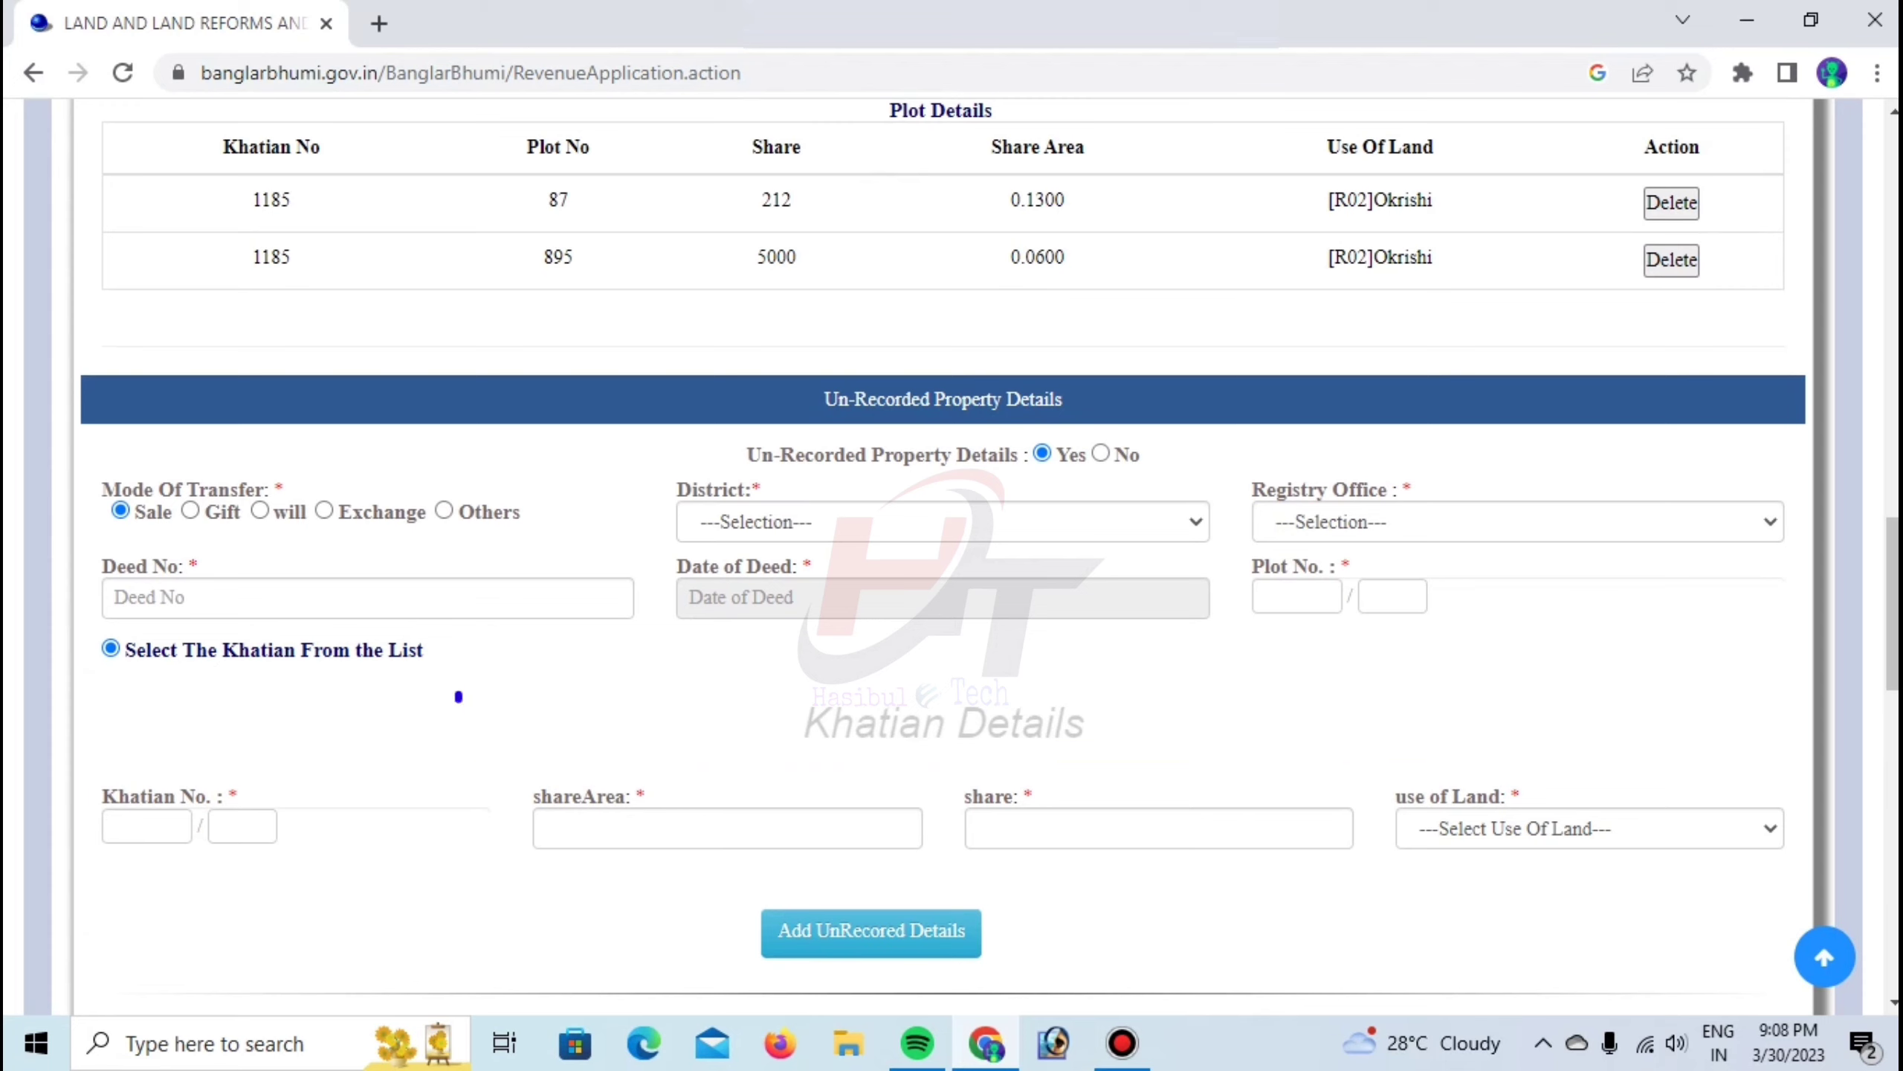
{"action": "scroll", "coordinate": [945, 559], "scroll_direction": "down", "scroll_amount": 2}
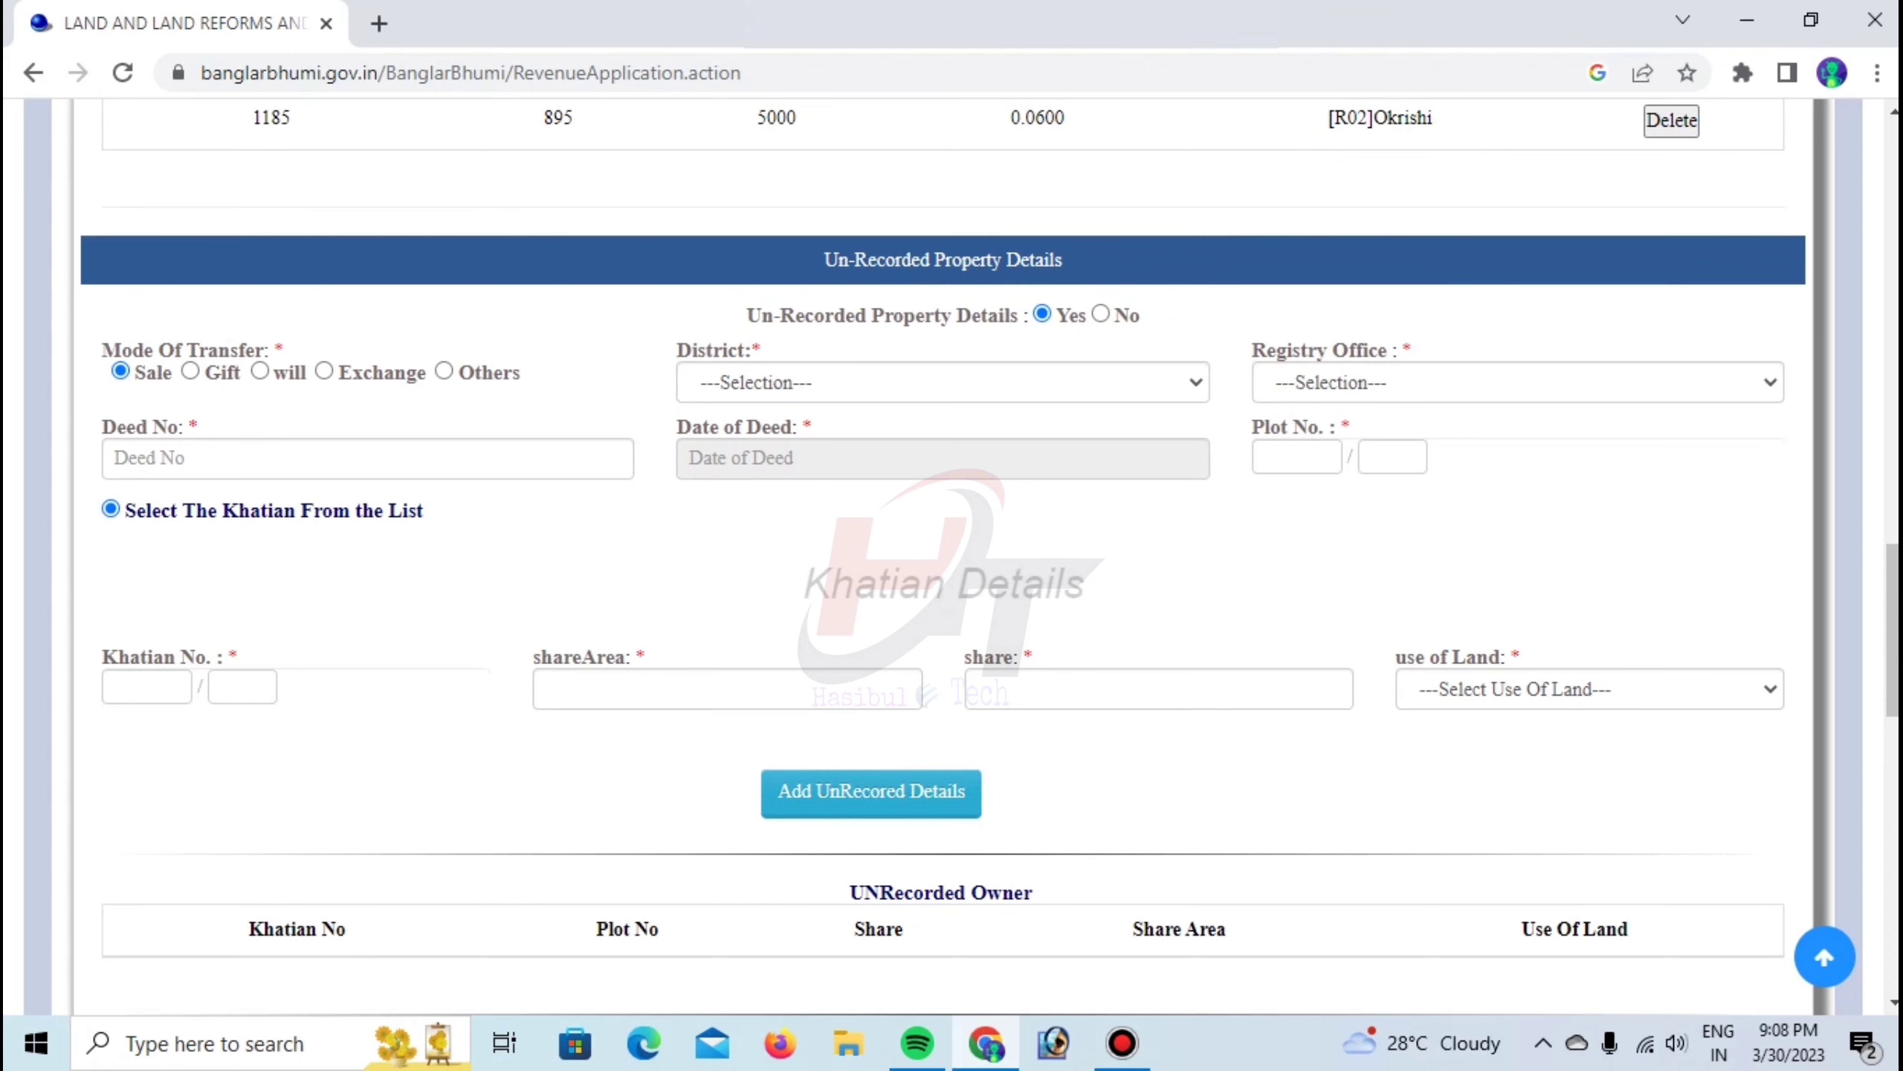
{"action": "scroll", "coordinate": [944, 558], "scroll_direction": "down", "scroll_amount": 2}
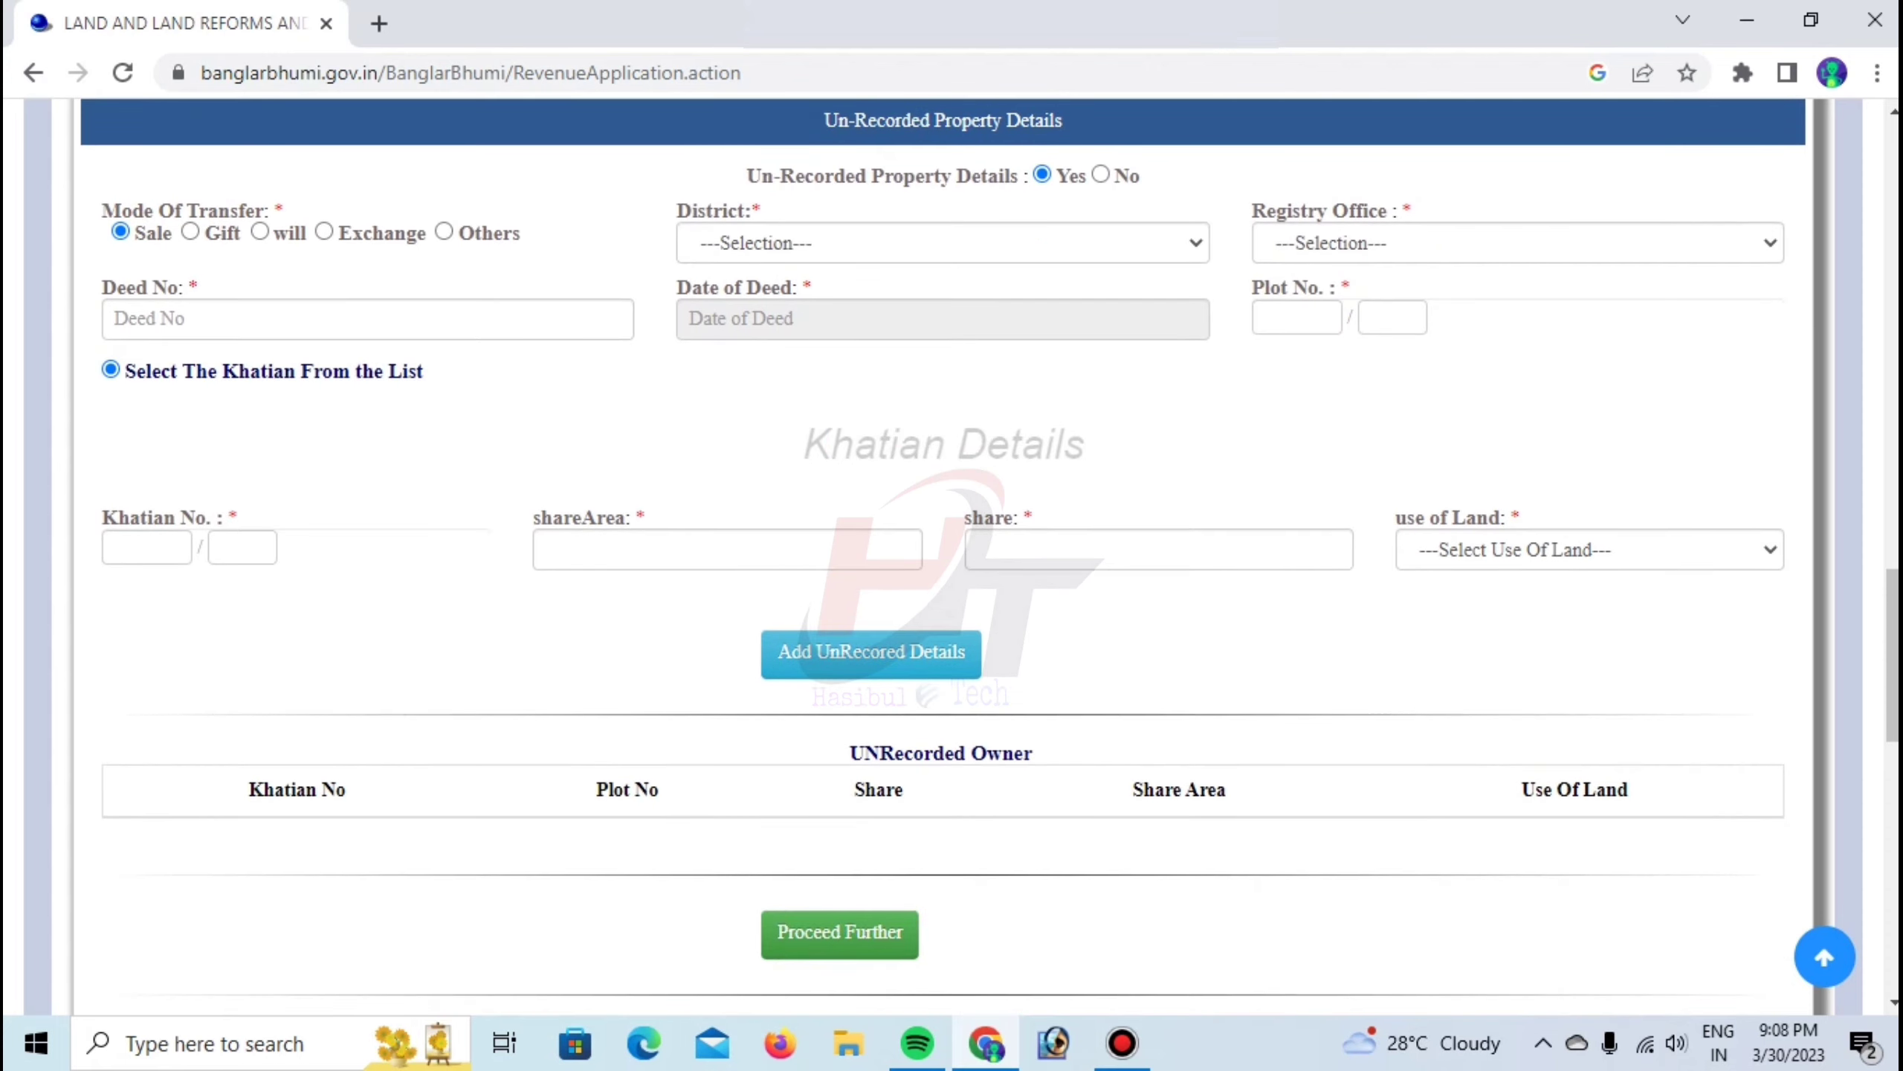
{"action": "scroll", "coordinate": [944, 558], "scroll_direction": "up", "scroll_amount": 4}
{"action": "left_click", "coordinate": [1101, 452]}
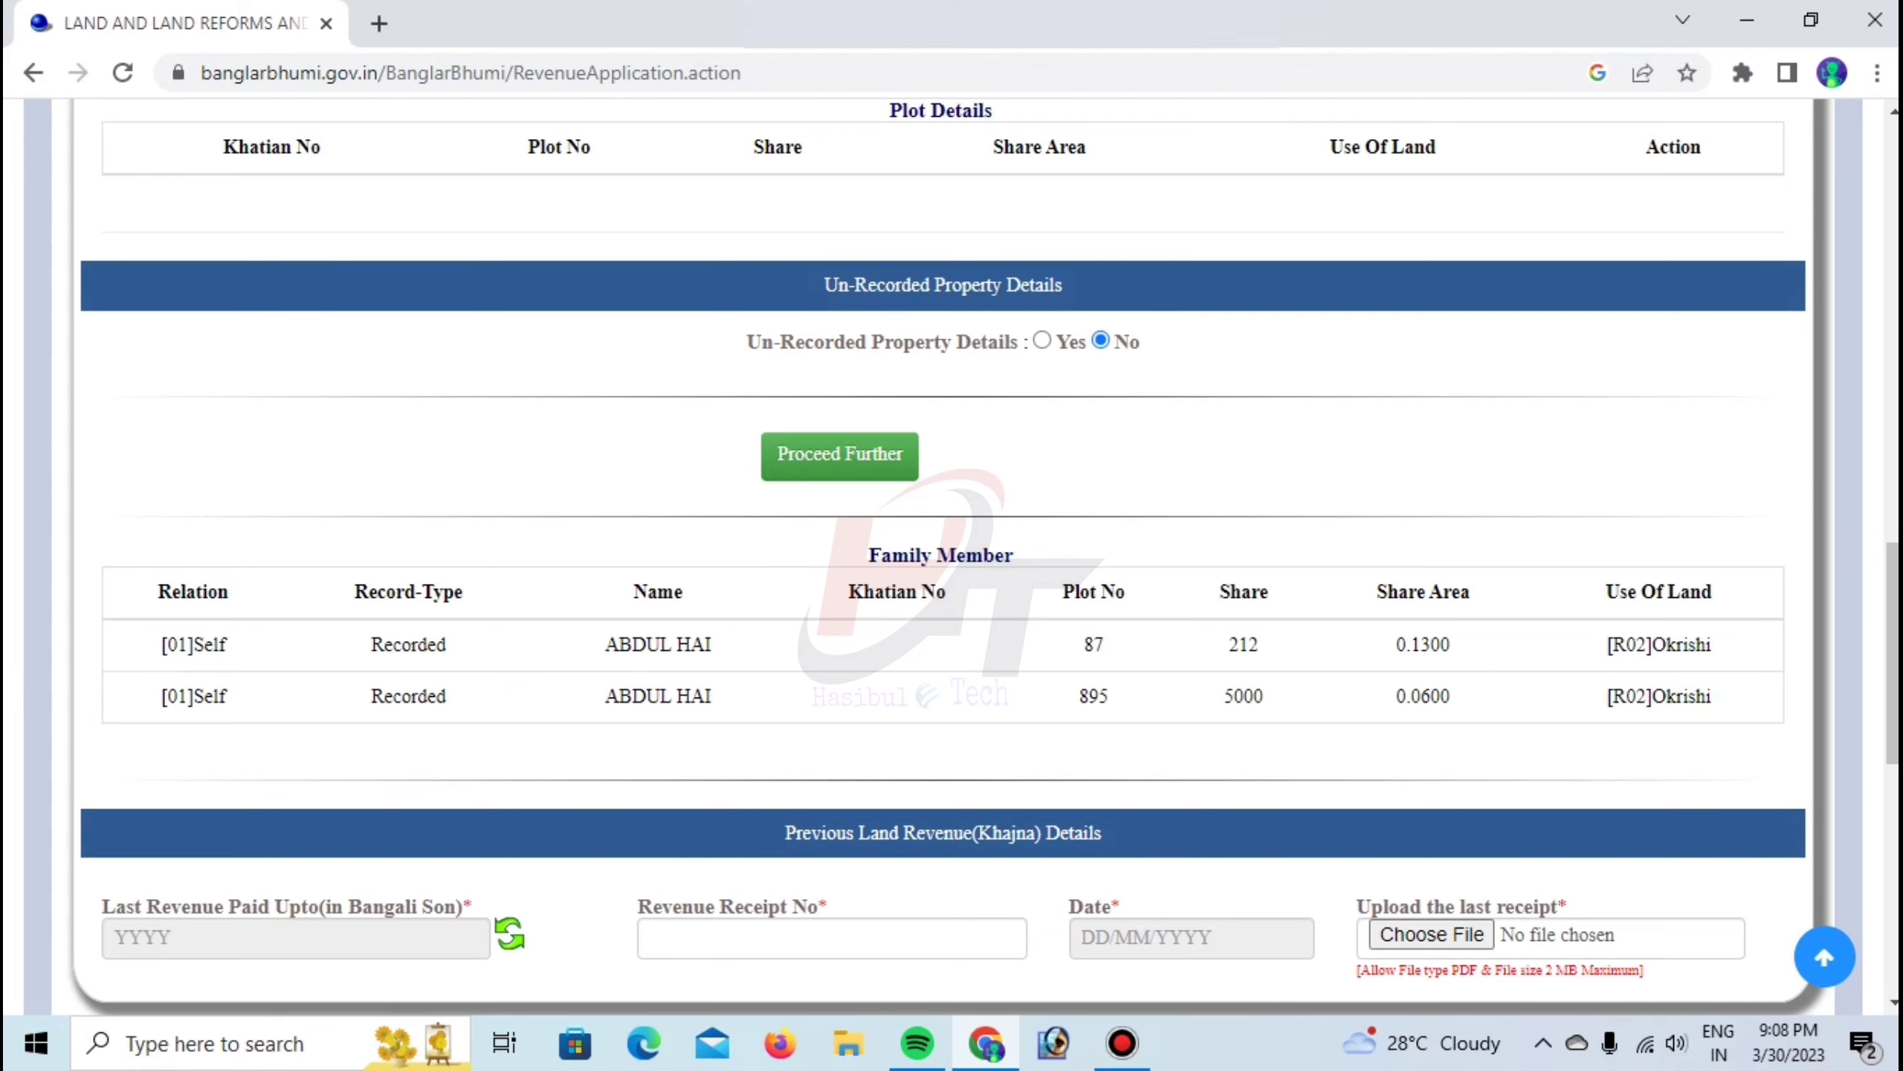
Step: Enter last paid year 1427, the suggested receipt number, and receipt date 17/11/2022
{"action": "scroll", "coordinate": [943, 555], "scroll_direction": "down", "scroll_amount": 2}
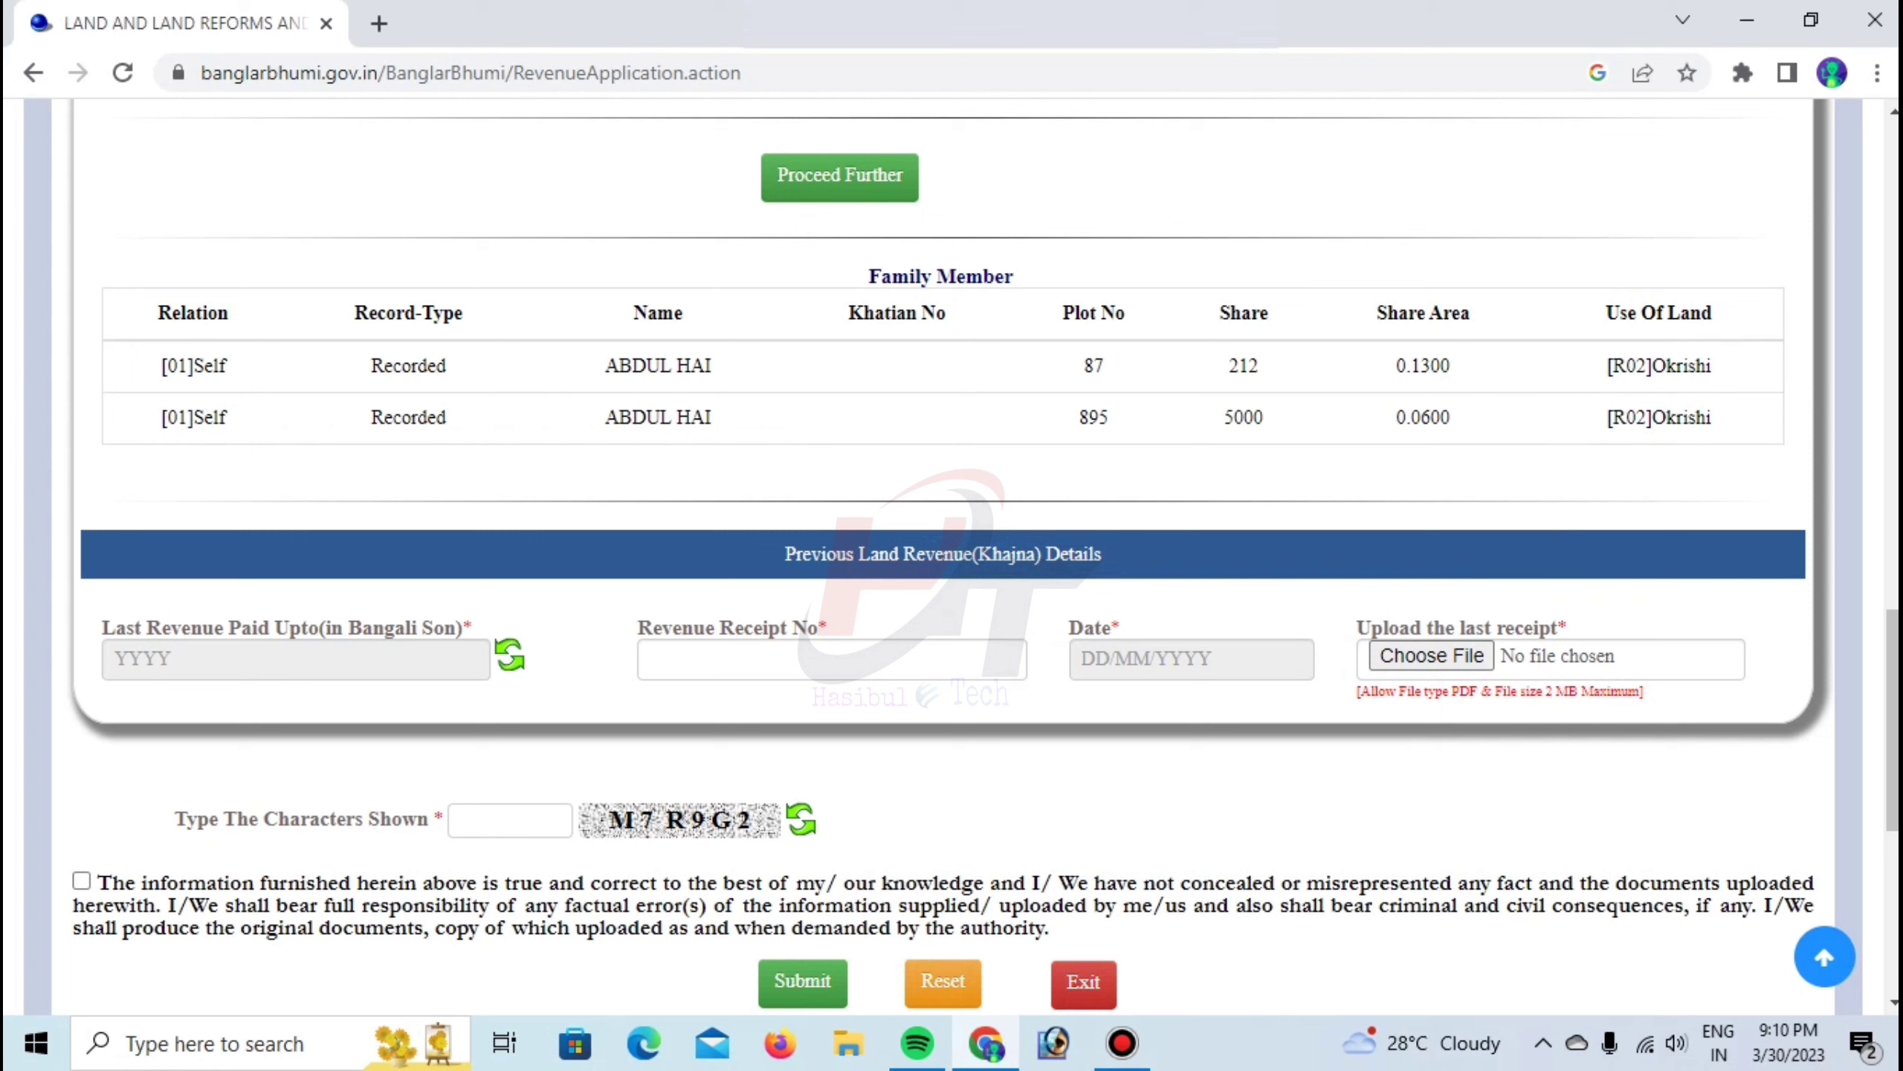
{"action": "left_click", "coordinate": [296, 658]}
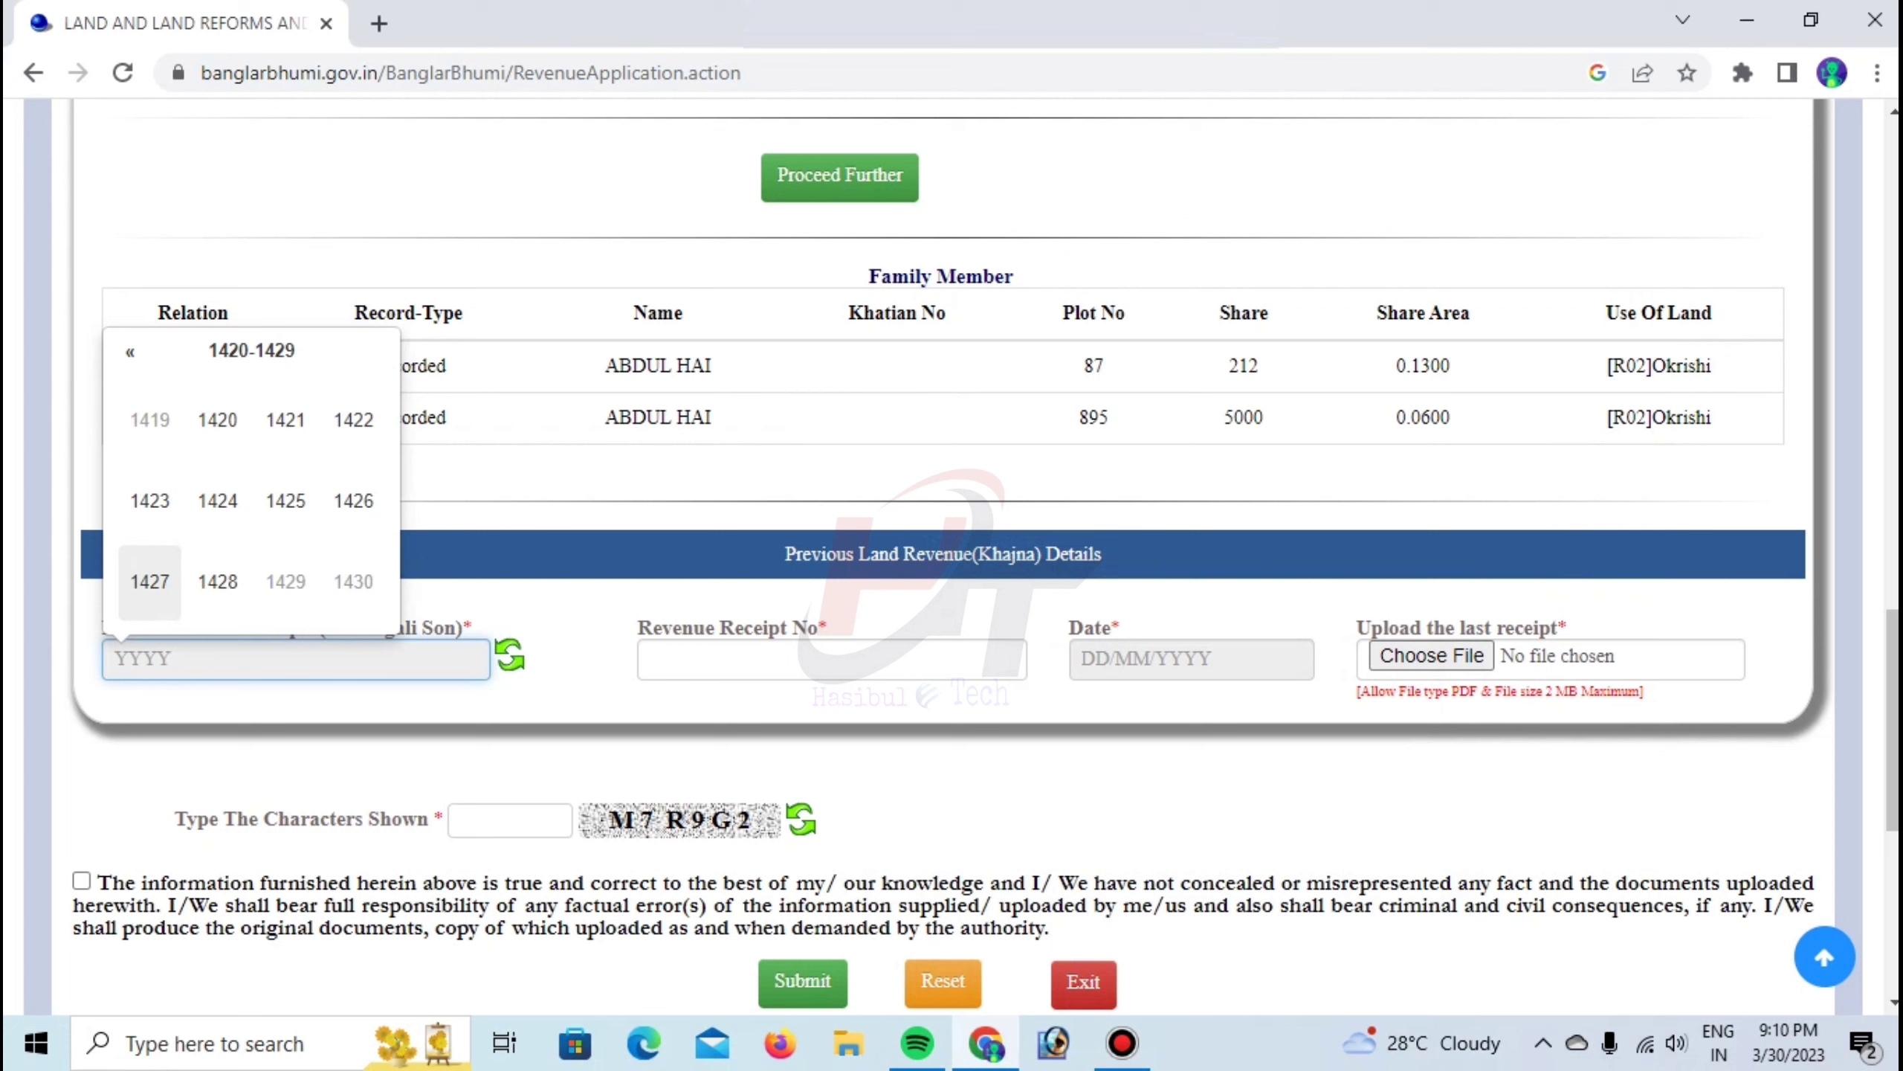
{"action": "left_click", "coordinate": [150, 582]}
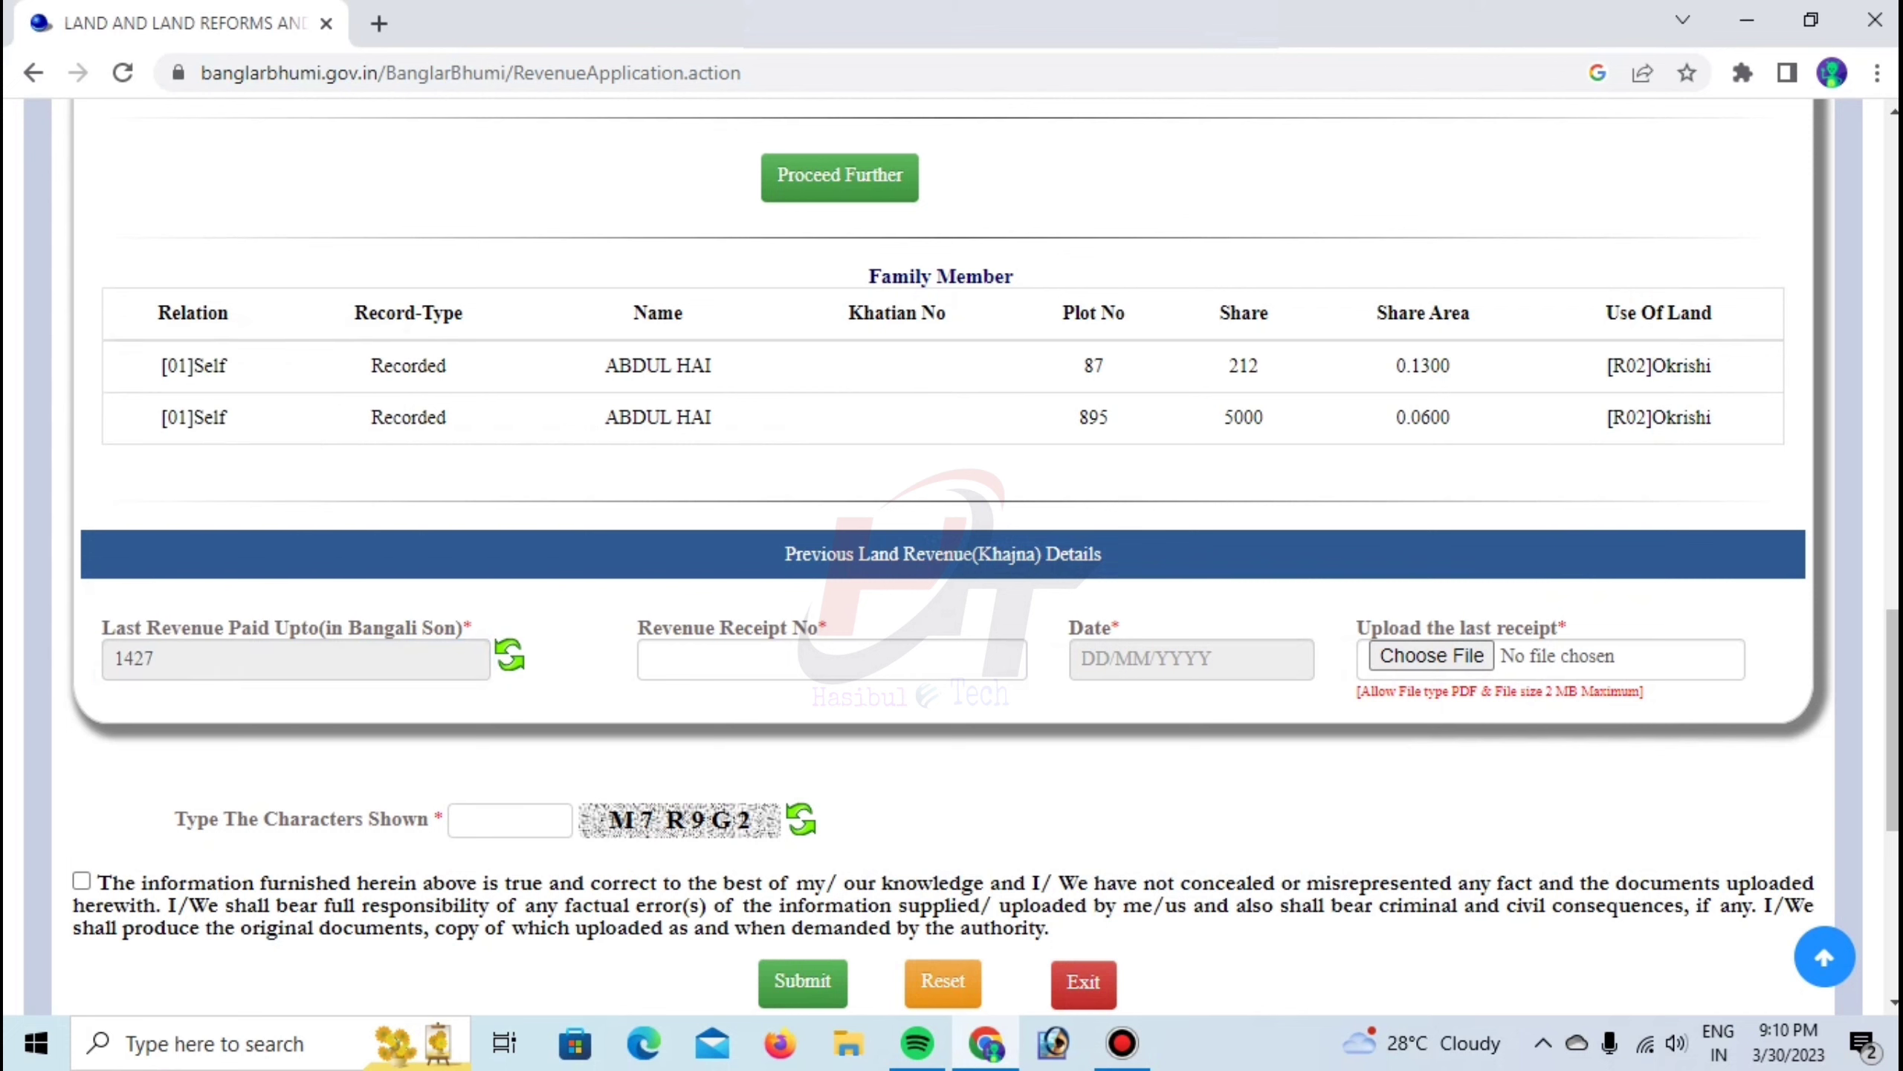
{"action": "left_click", "coordinate": [734, 658]}
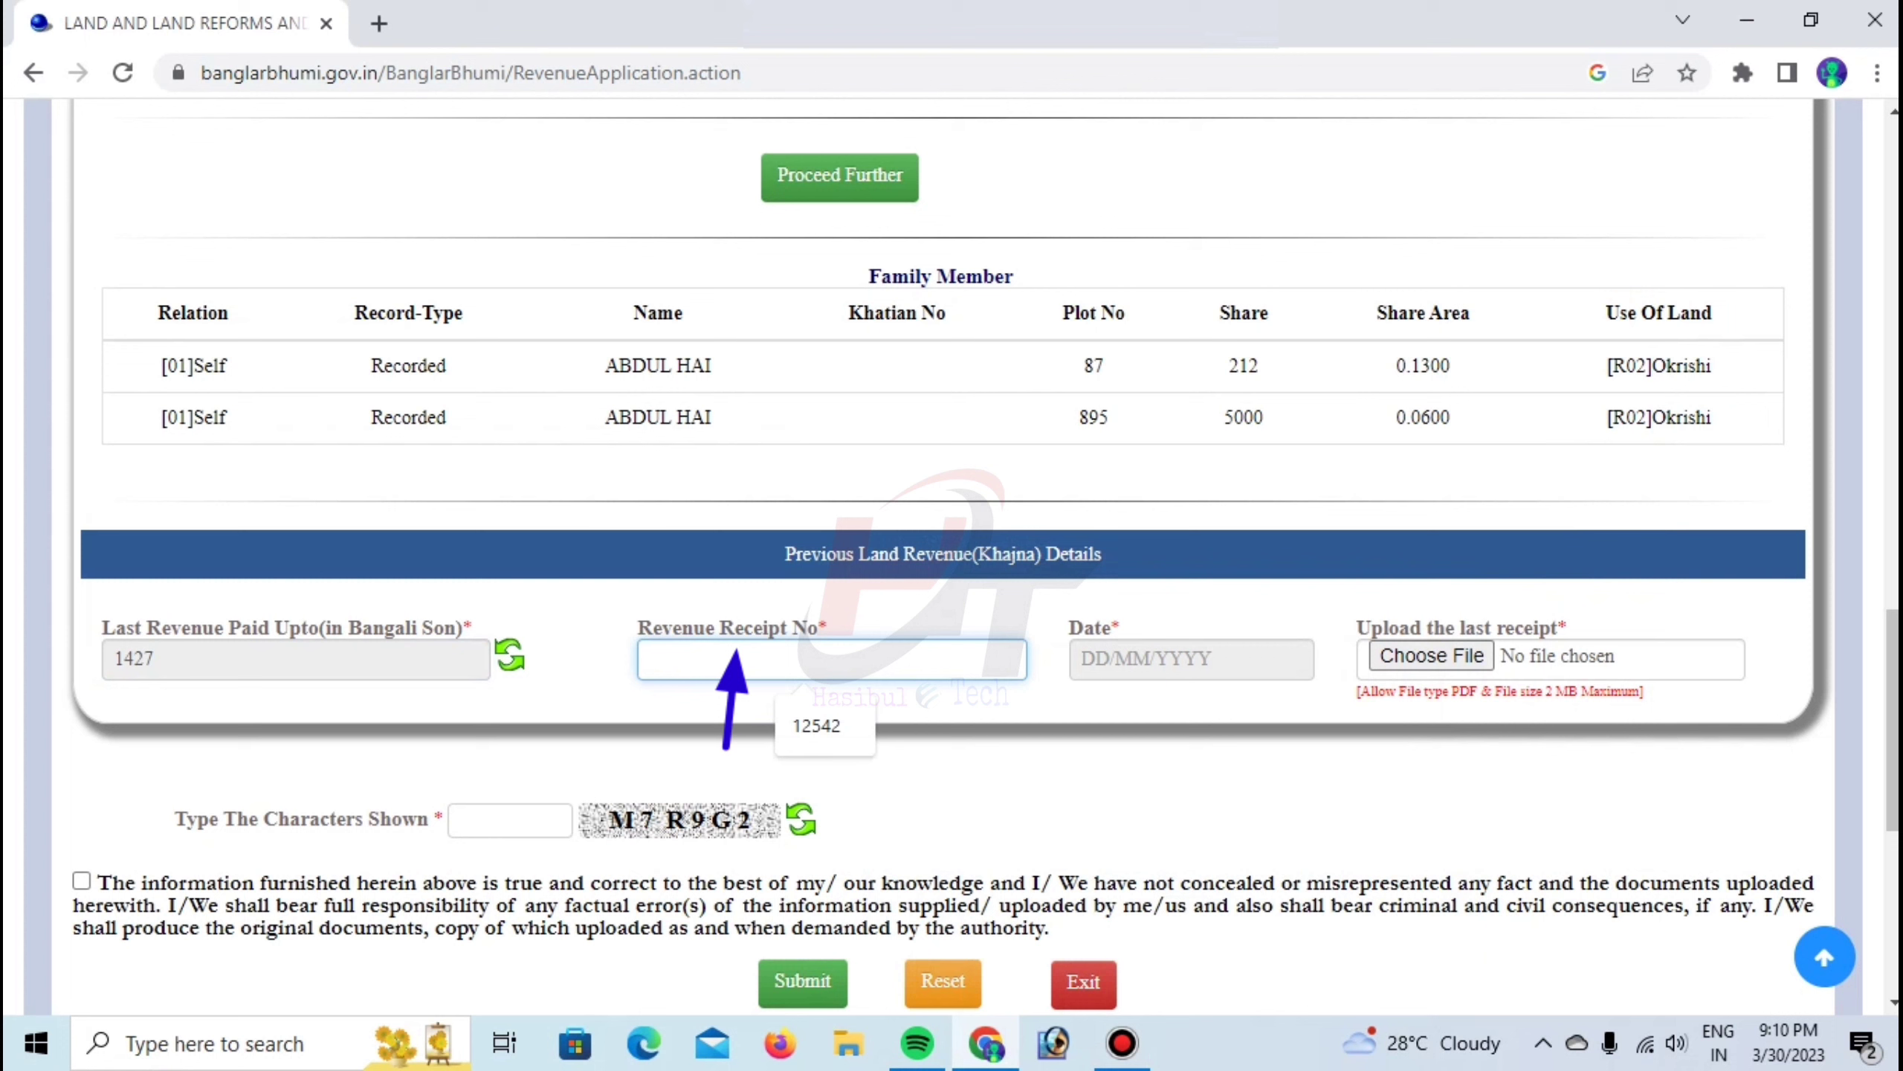
{"action": "key", "text": "Down"}
{"action": "key", "text": "Return"}
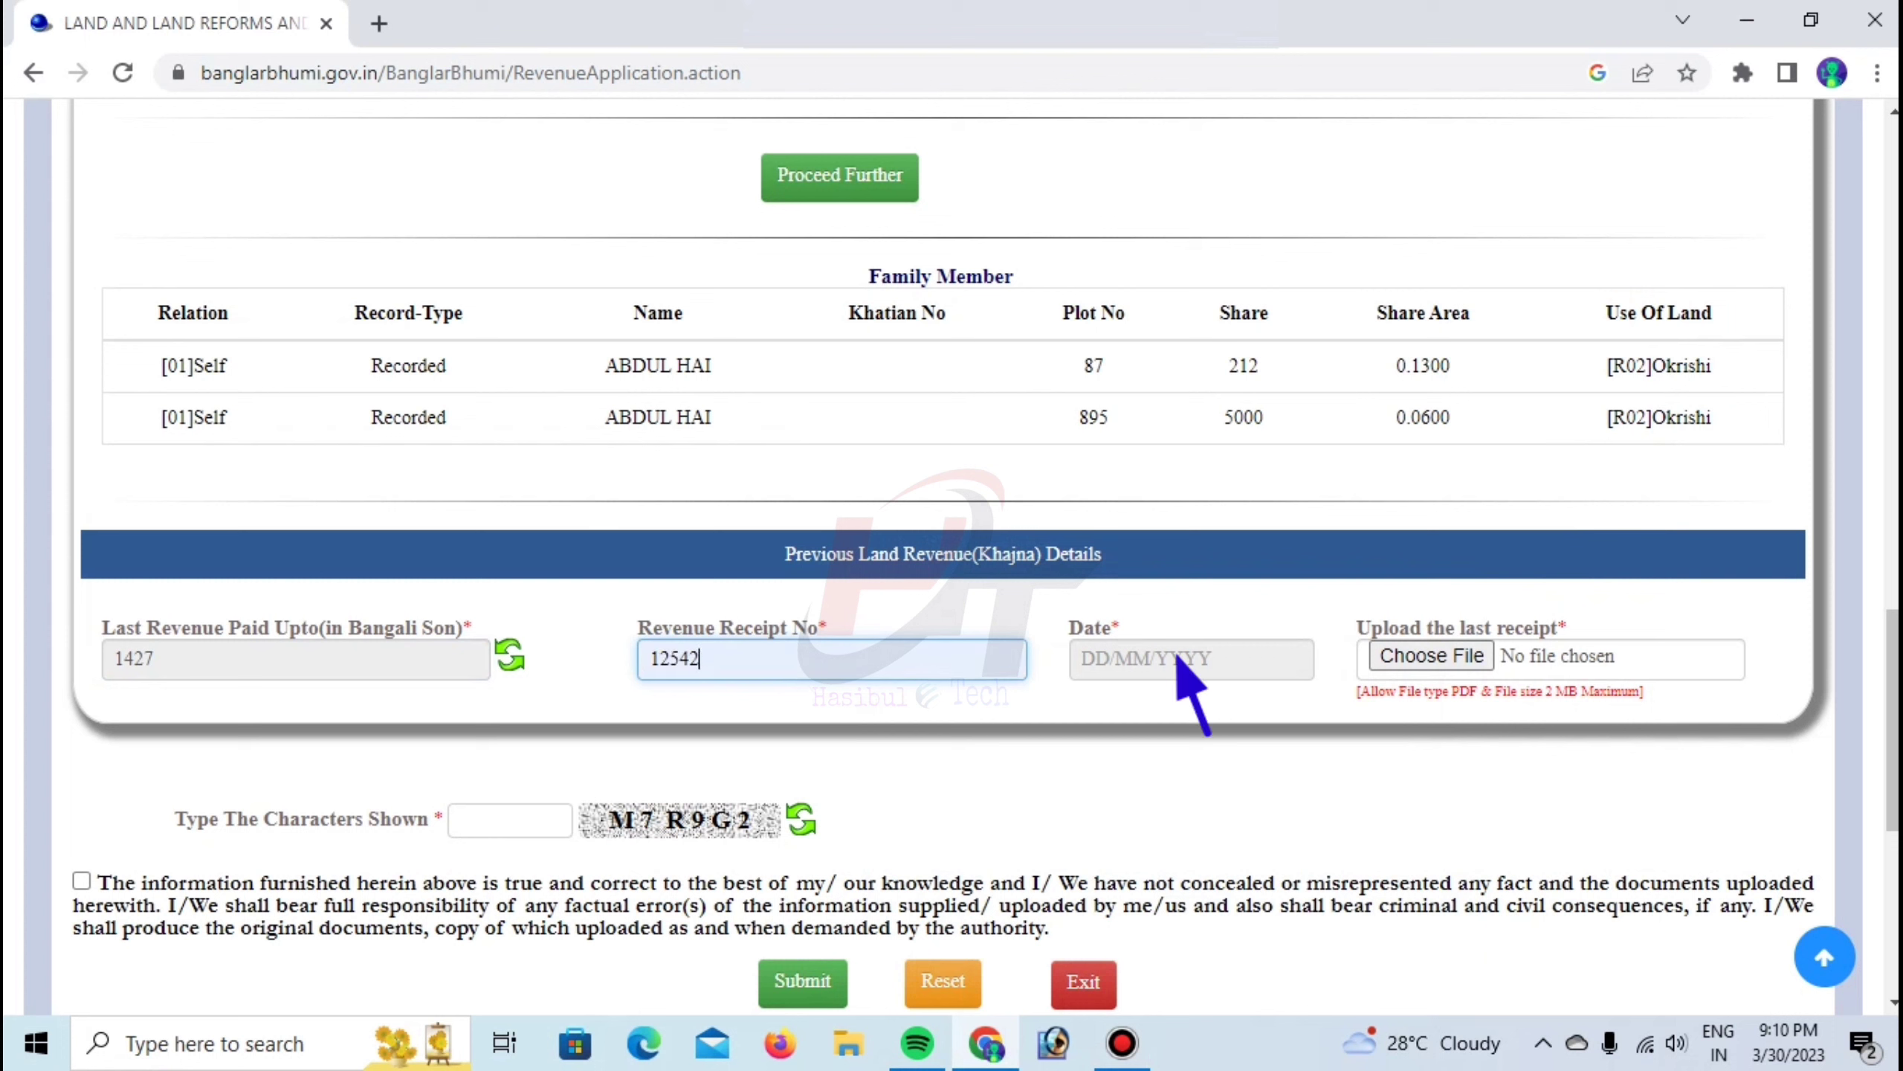
{"action": "left_click", "coordinate": [1180, 658]}
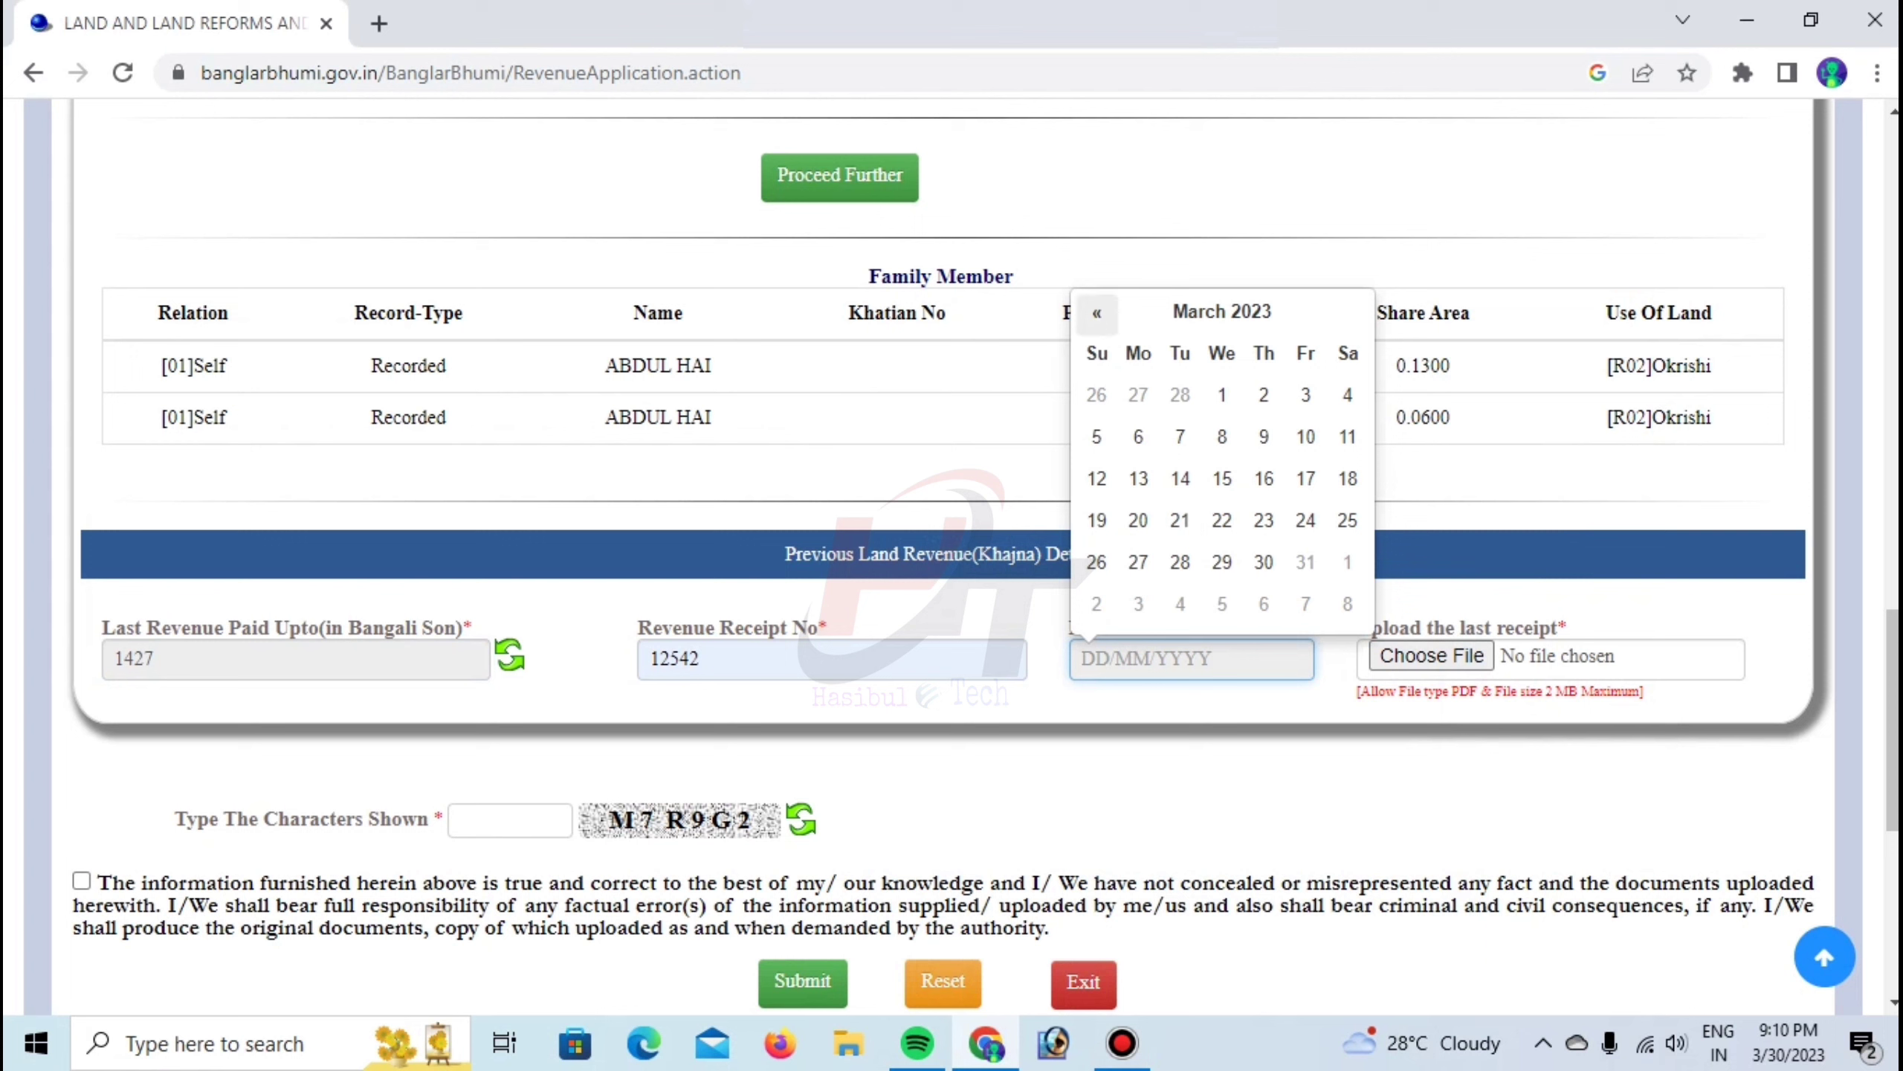
{"action": "left_click", "coordinate": [1097, 314]}
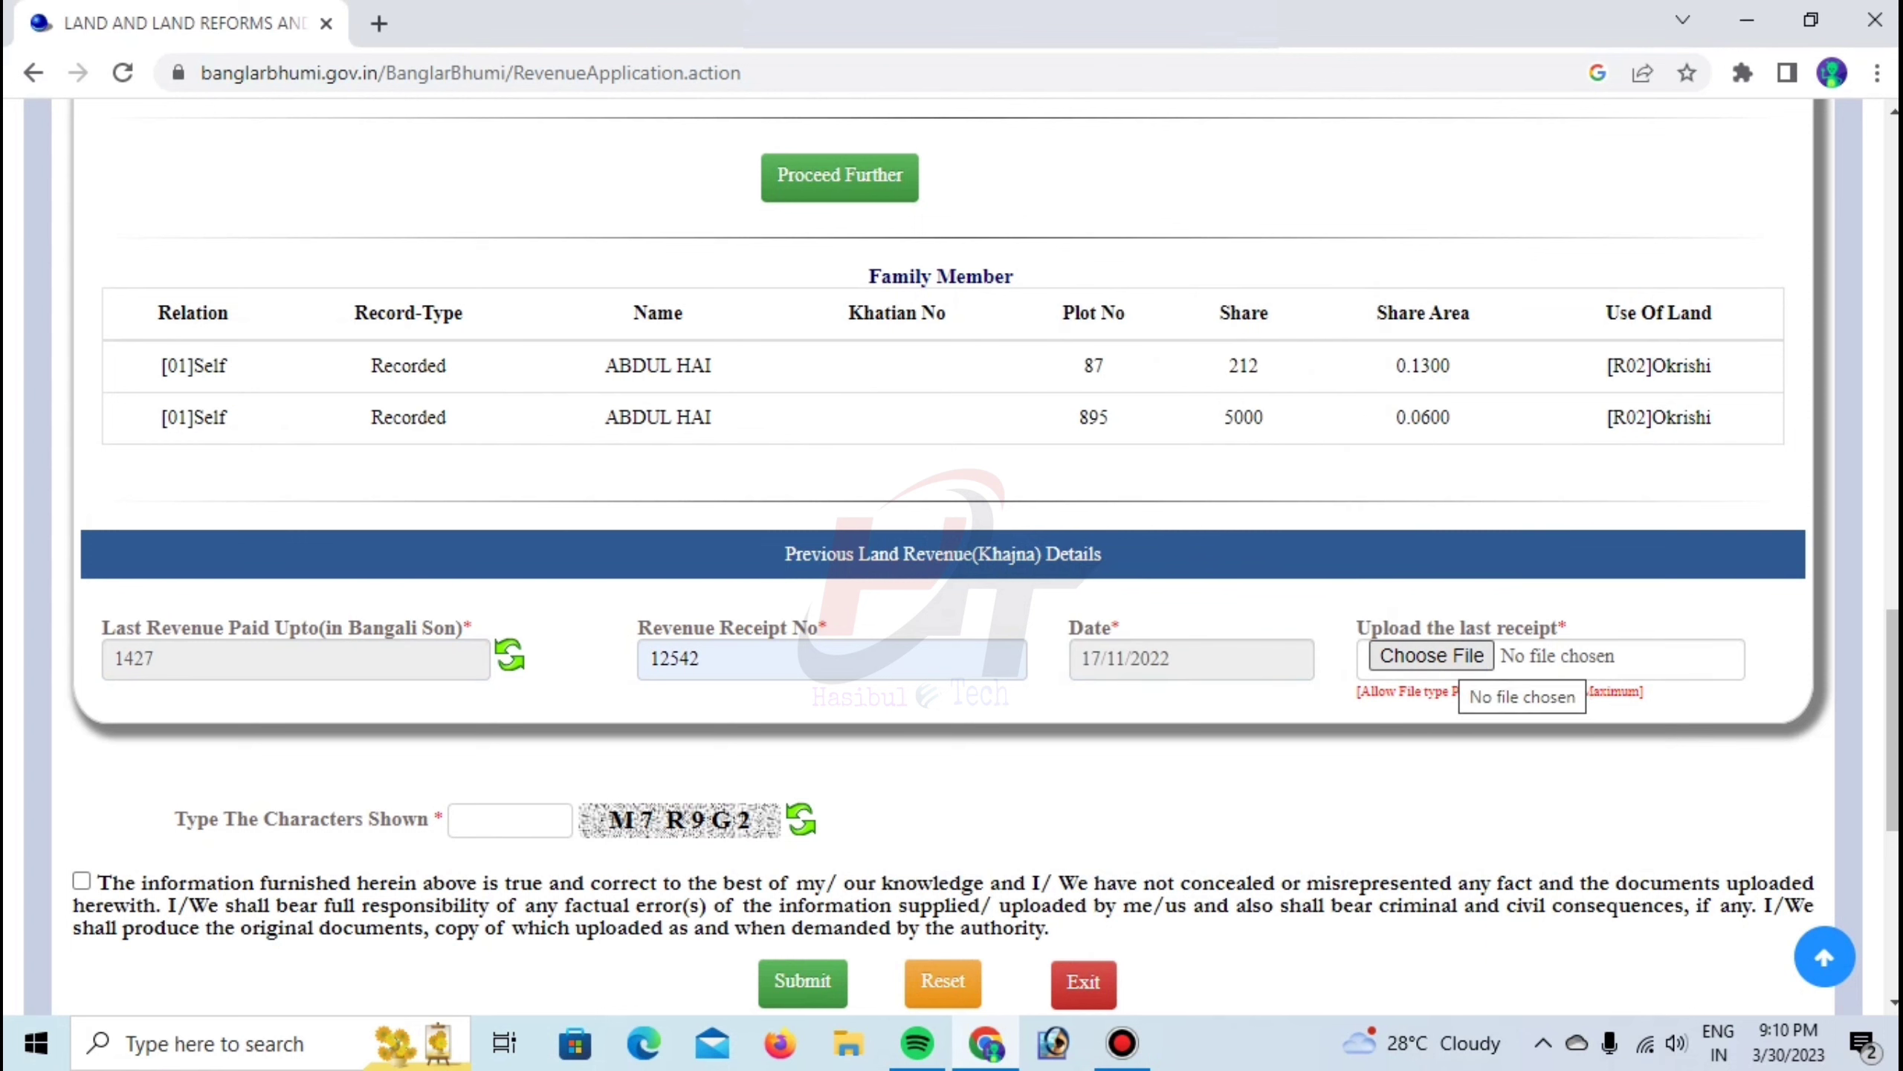
Step: Attach download.pdf as the last revenue receipt
{"action": "left_click", "coordinate": [1432, 656]}
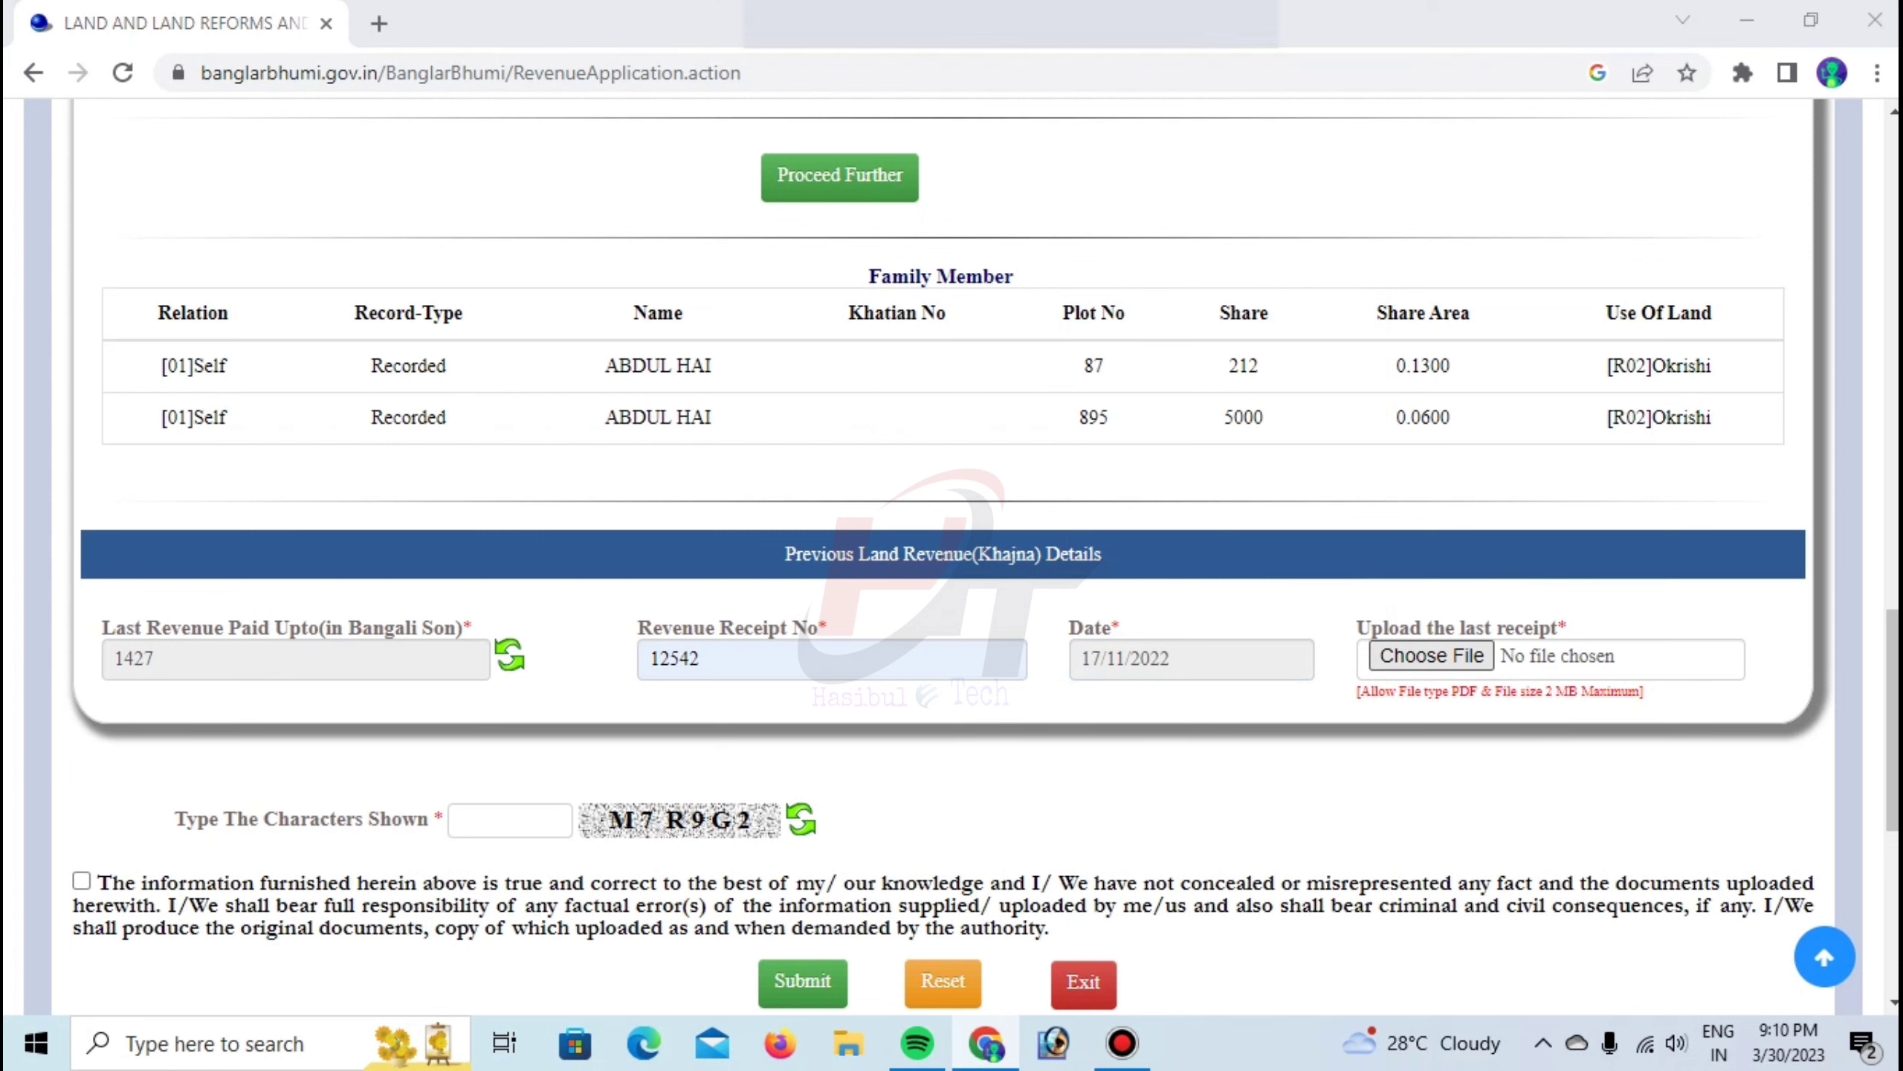
{"action": "left_click", "coordinate": [500, 225]}
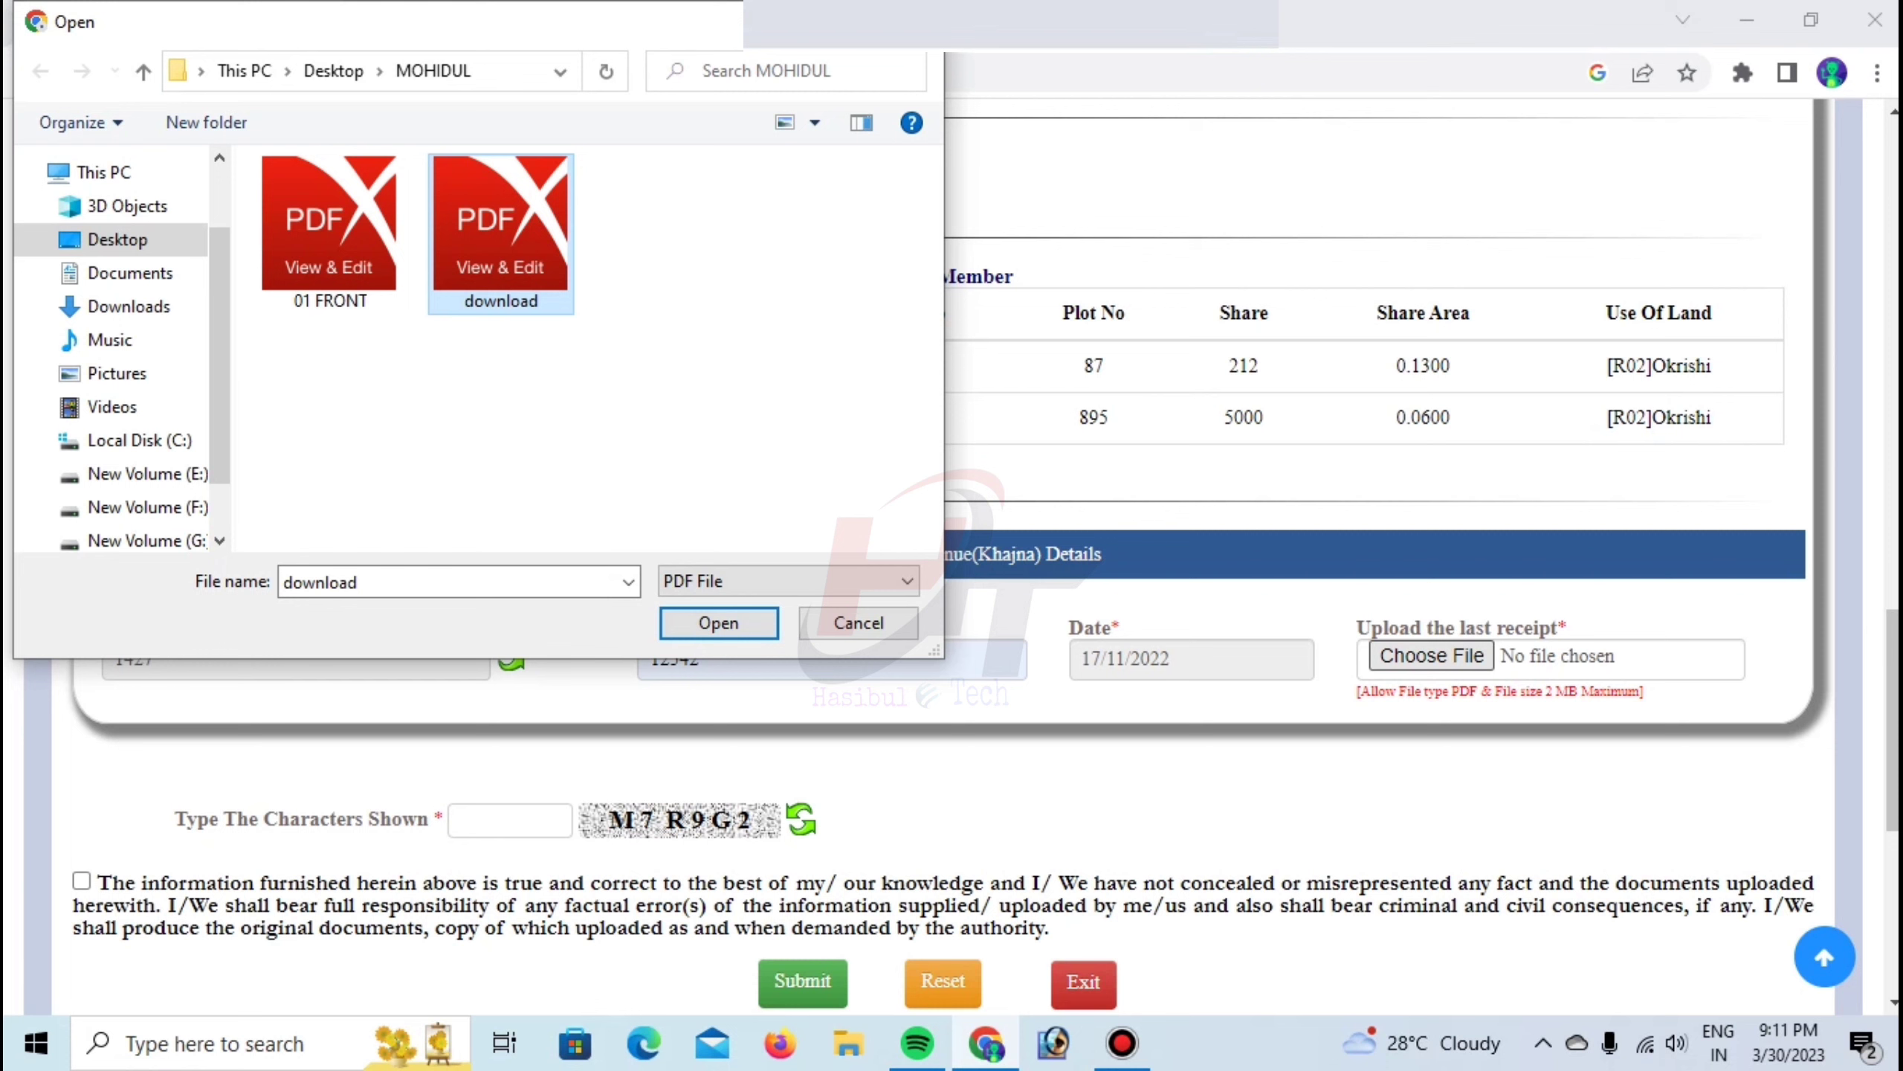
{"action": "left_click", "coordinate": [719, 623]}
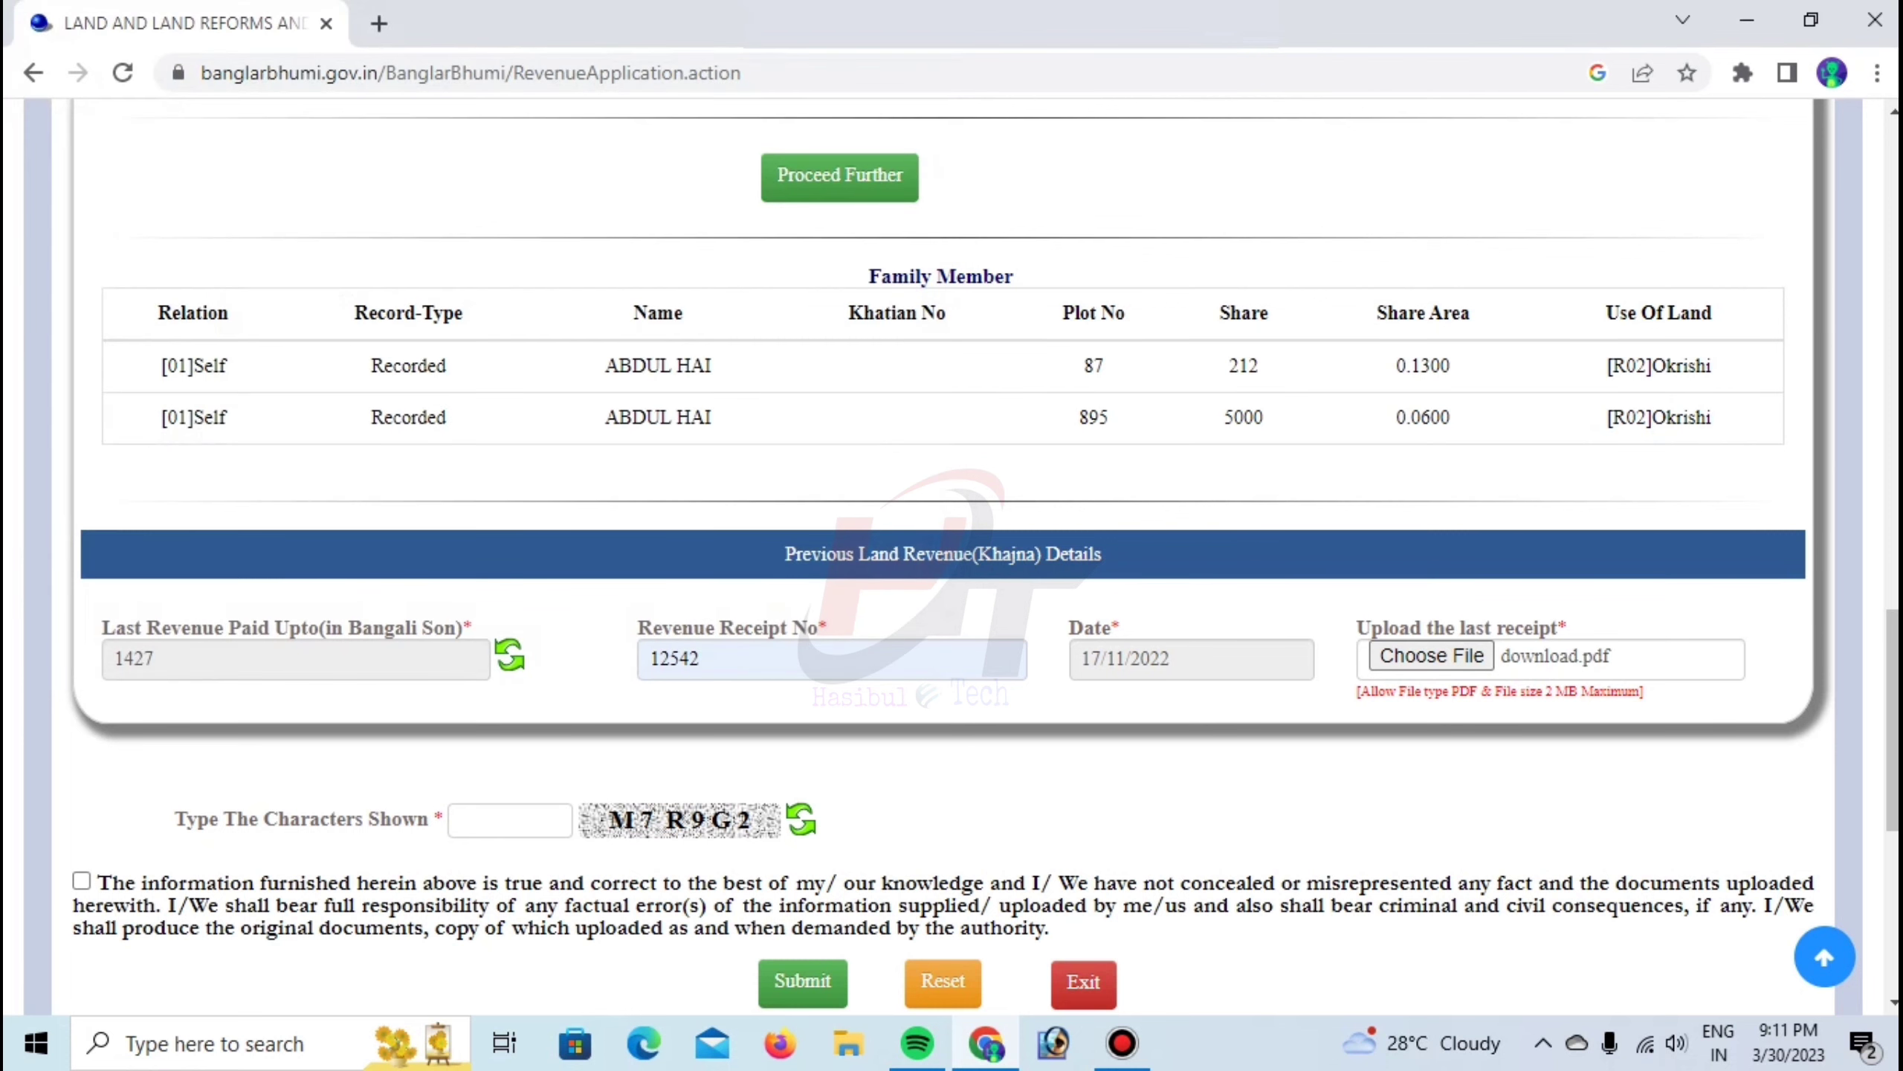
{"action": "scroll", "coordinate": [952, 555], "scroll_direction": "down", "scroll_amount": 2}
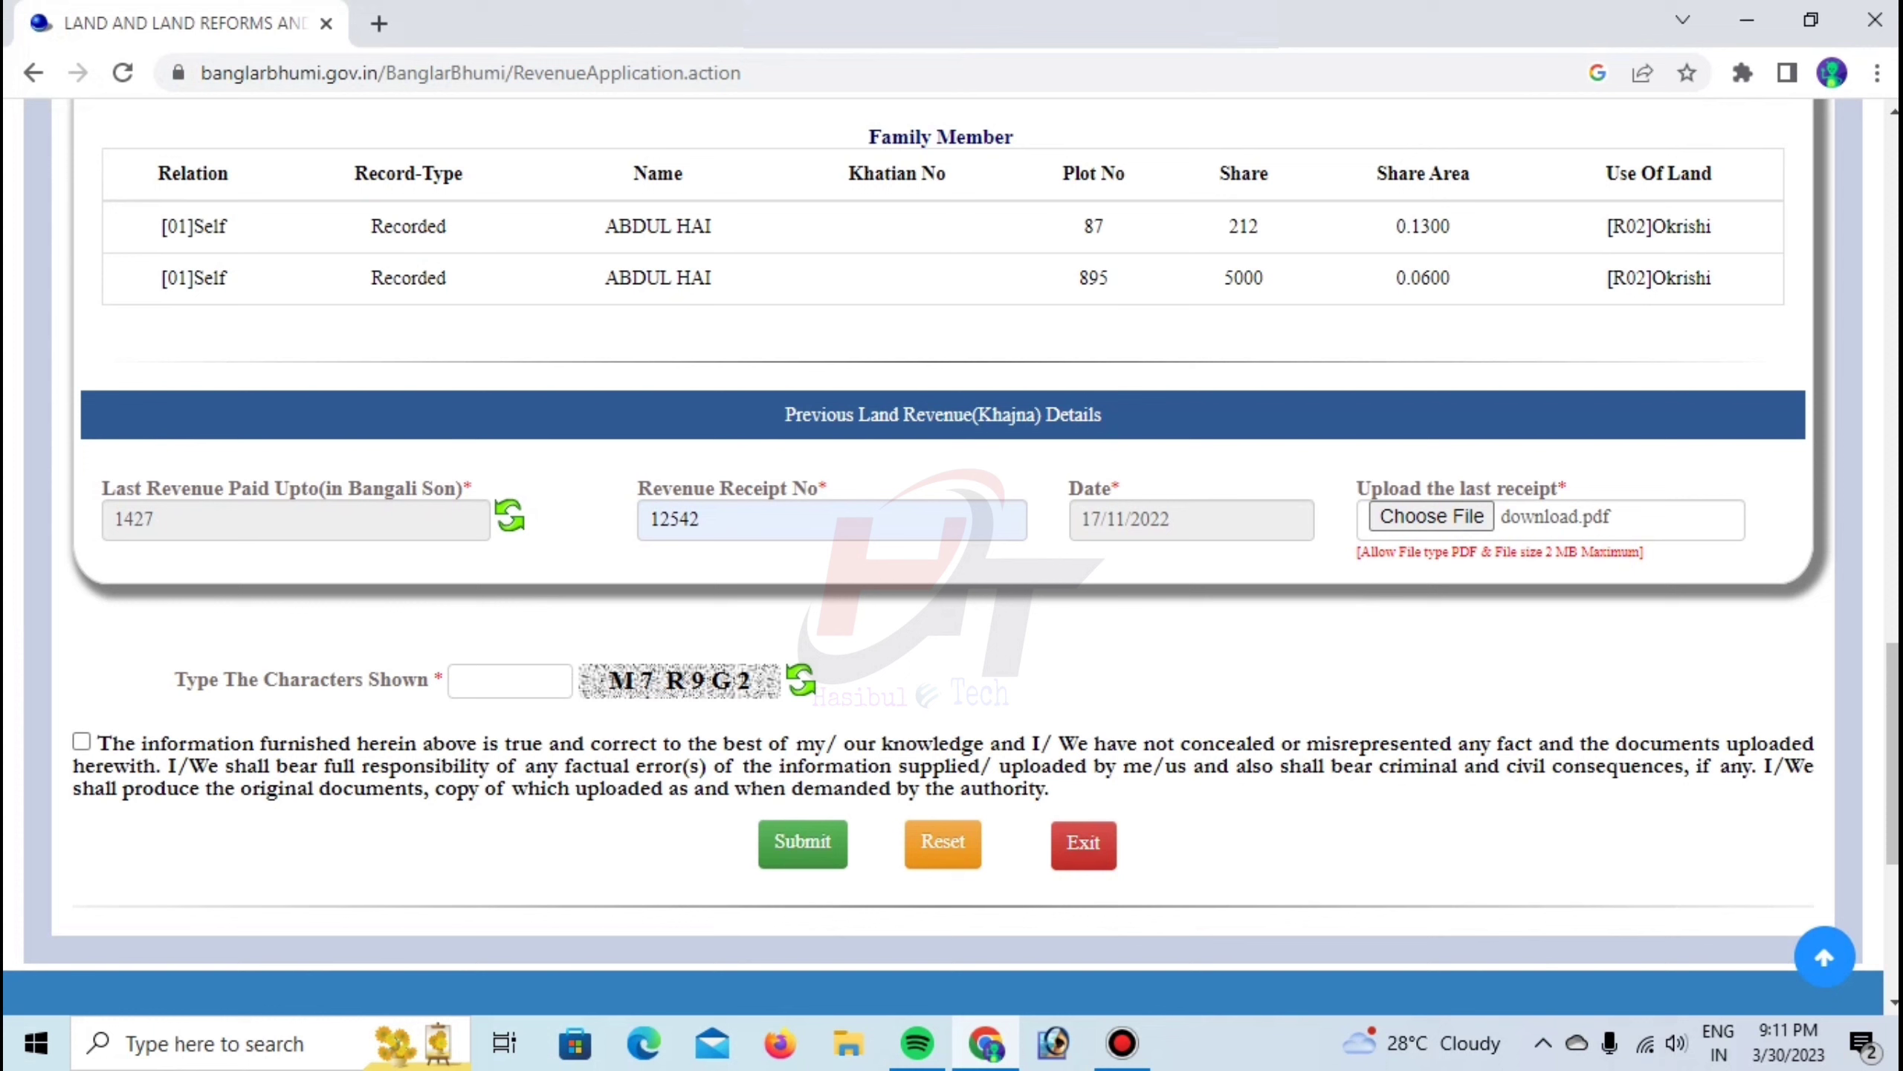
Step: Enter captcha M7R9G2, tick the truthfulness declaration and confirm the previous-payment prompt
{"action": "left_click", "coordinate": [509, 681]}
{"action": "type", "text": "M7R9G2"}
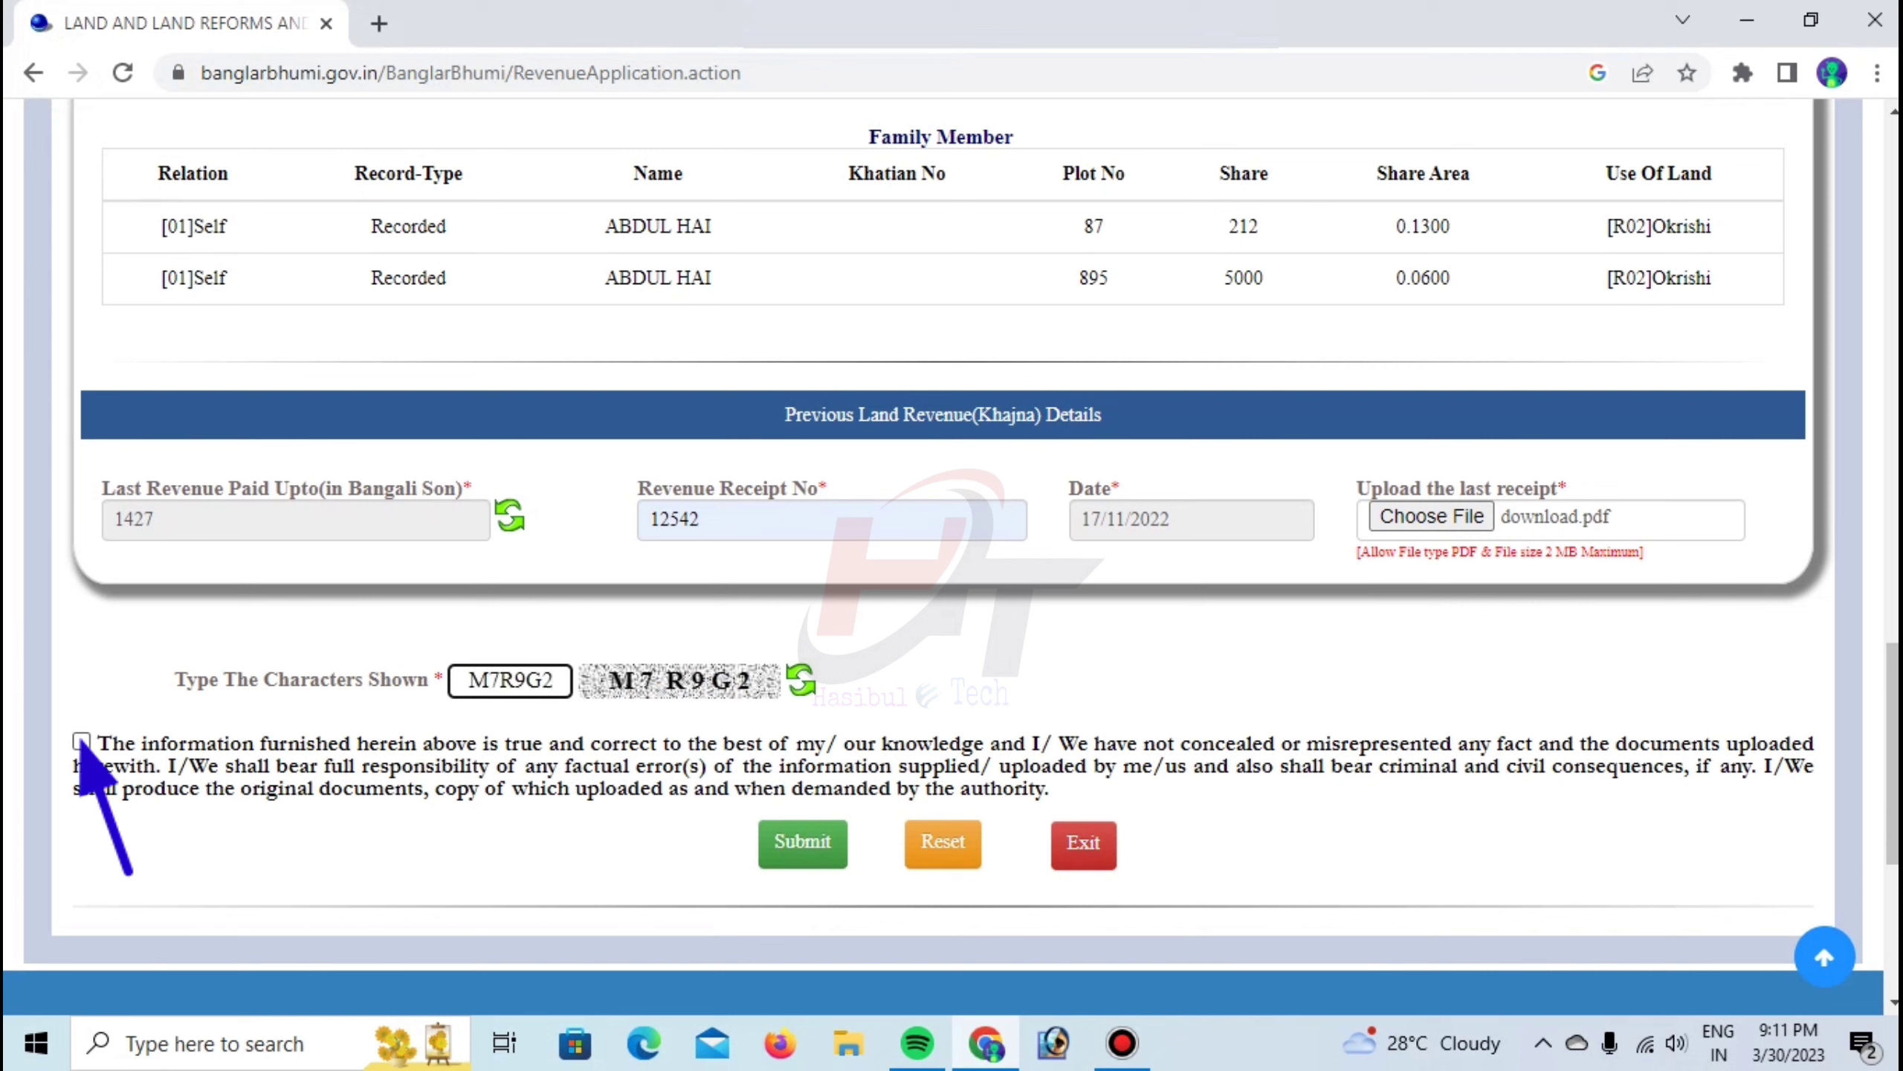
{"action": "left_click", "coordinate": [81, 741]}
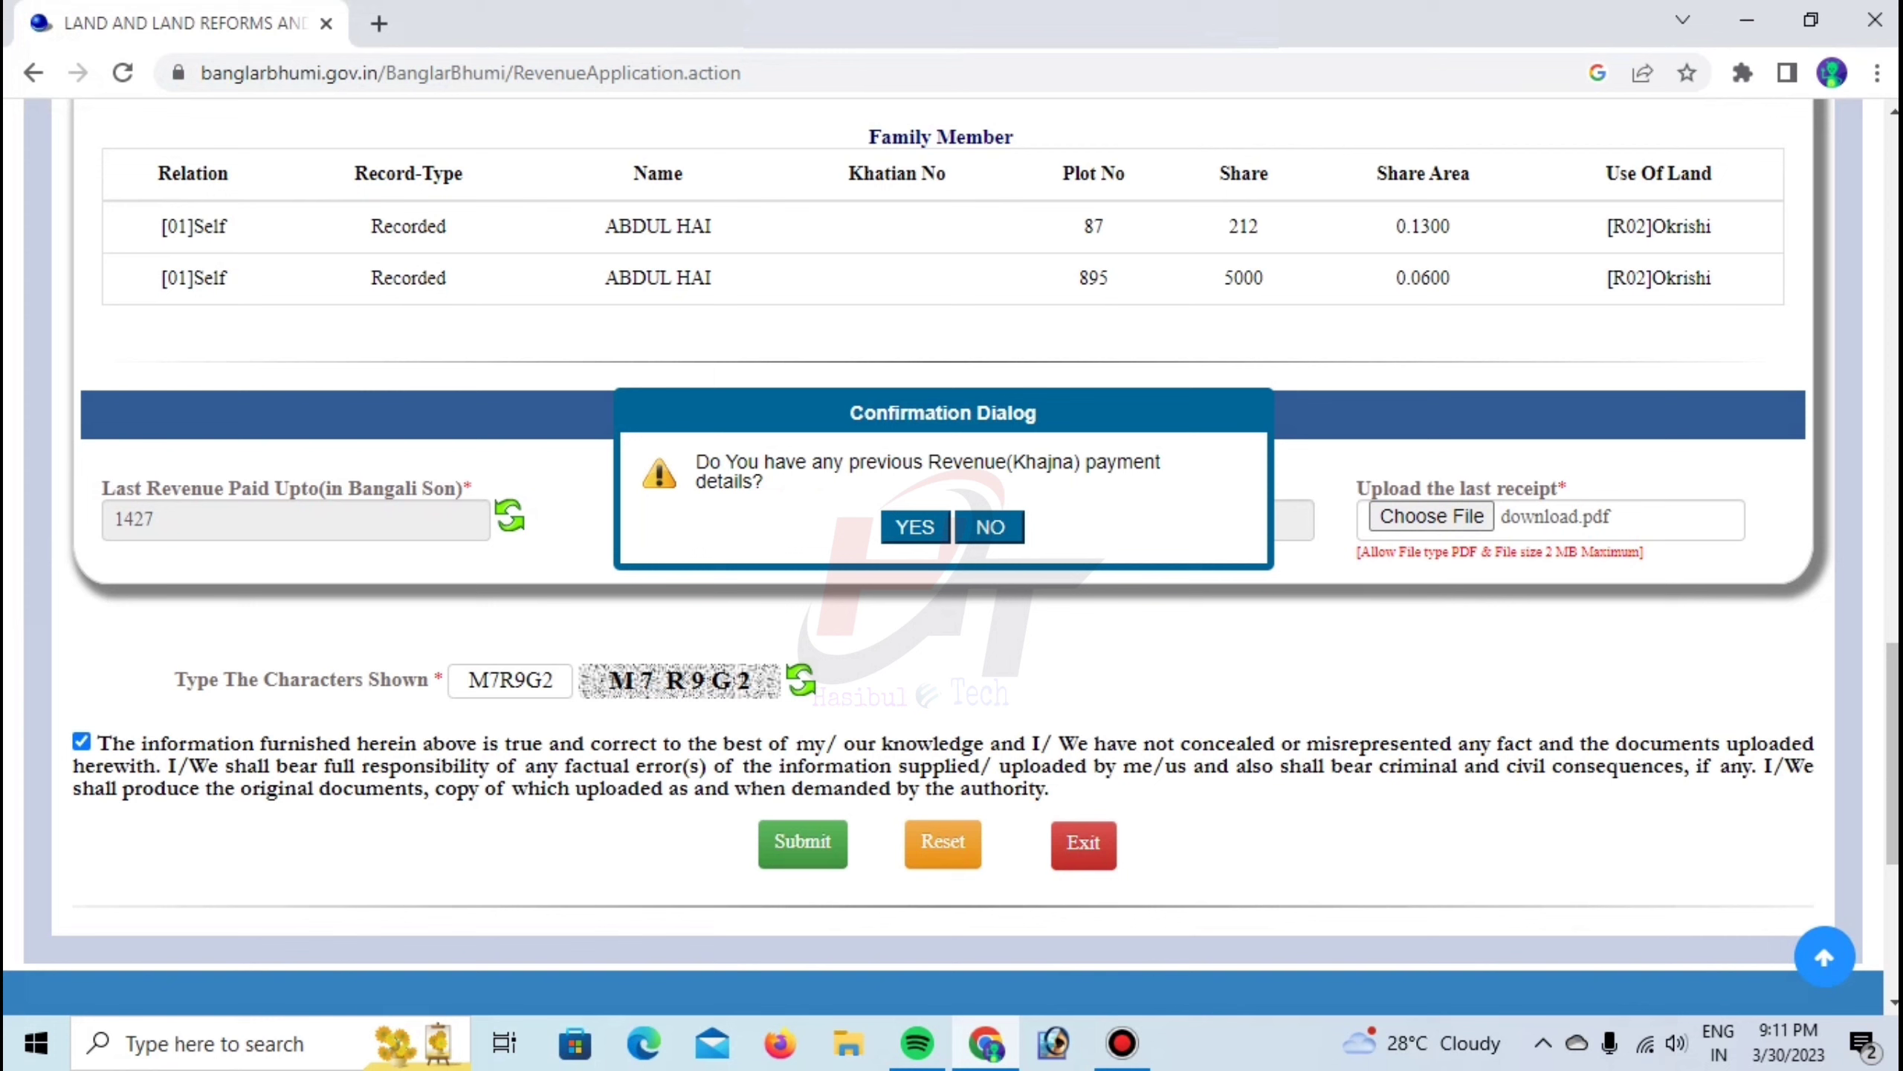
{"action": "key", "text": "Return"}
{"action": "scroll", "coordinate": [952, 555], "scroll_direction": "down", "scroll_amount": 3}
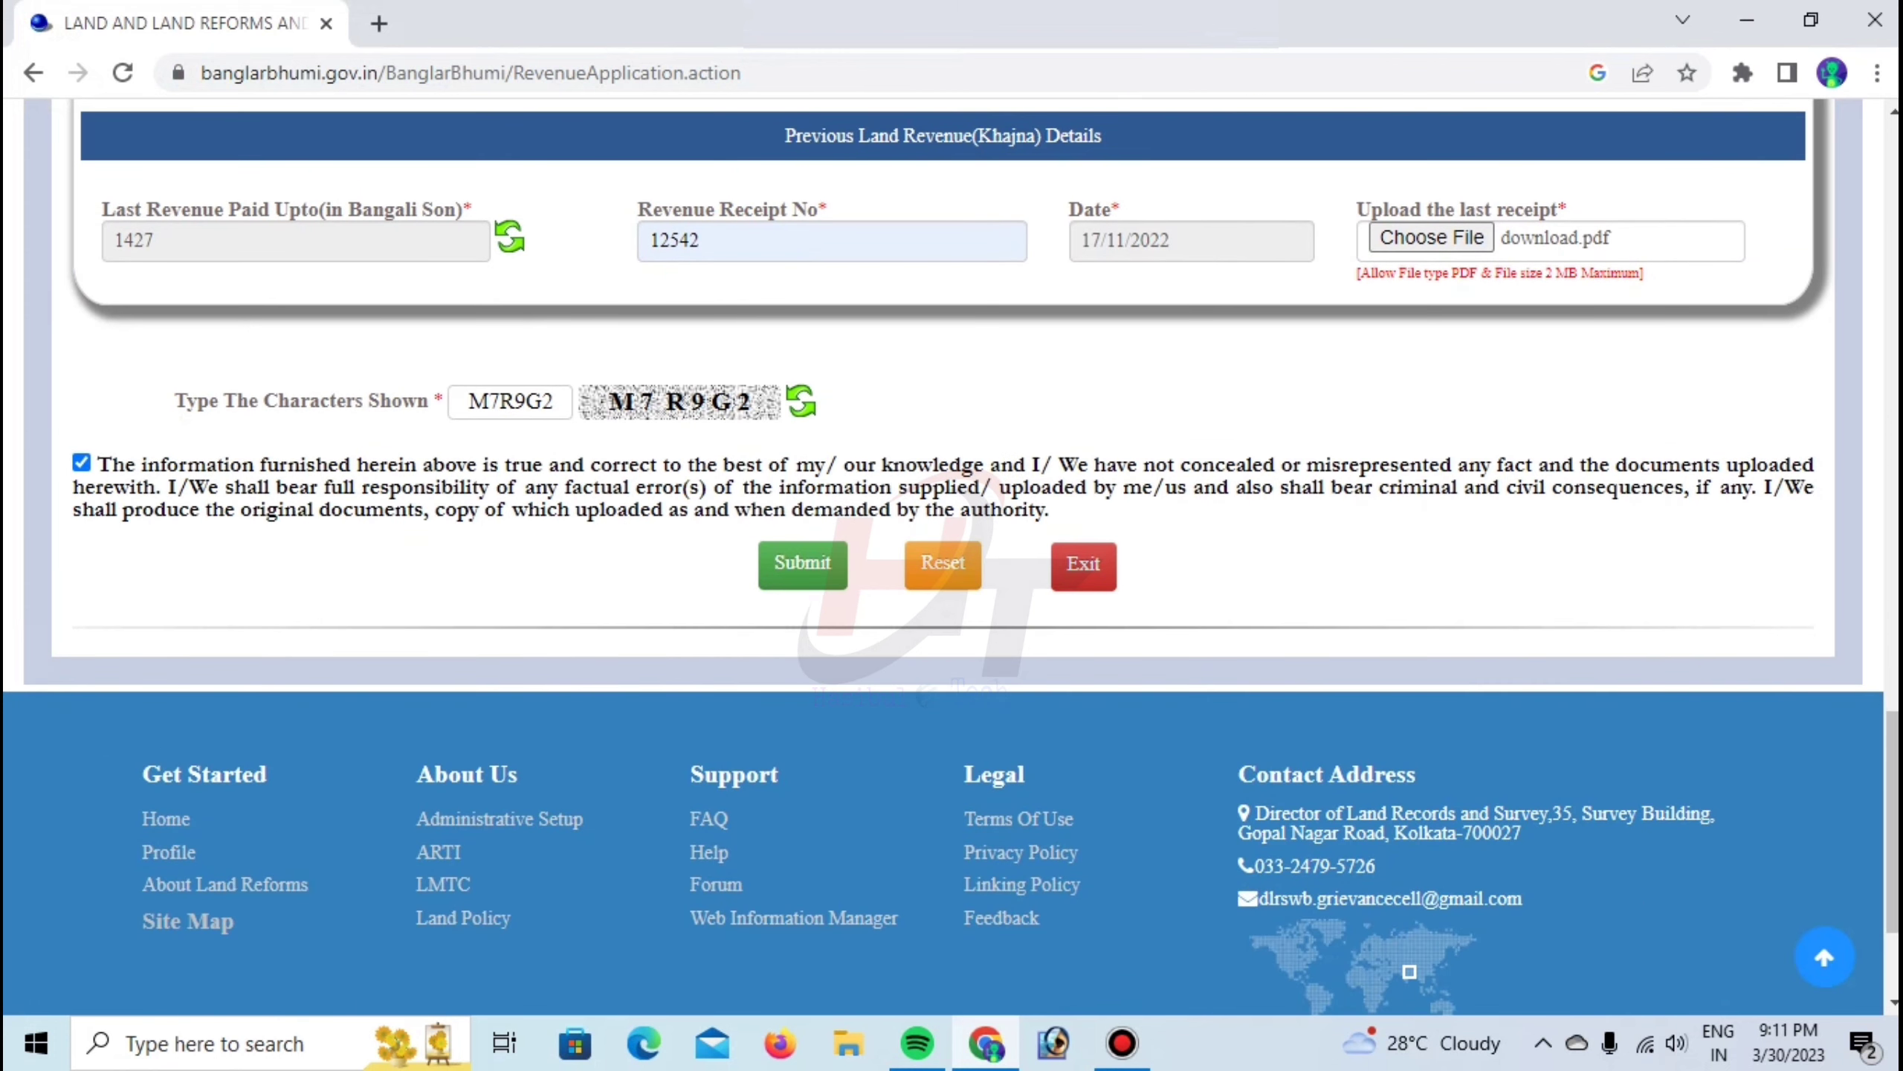
{"action": "scroll", "coordinate": [952, 555], "scroll_direction": "up", "scroll_amount": 3}
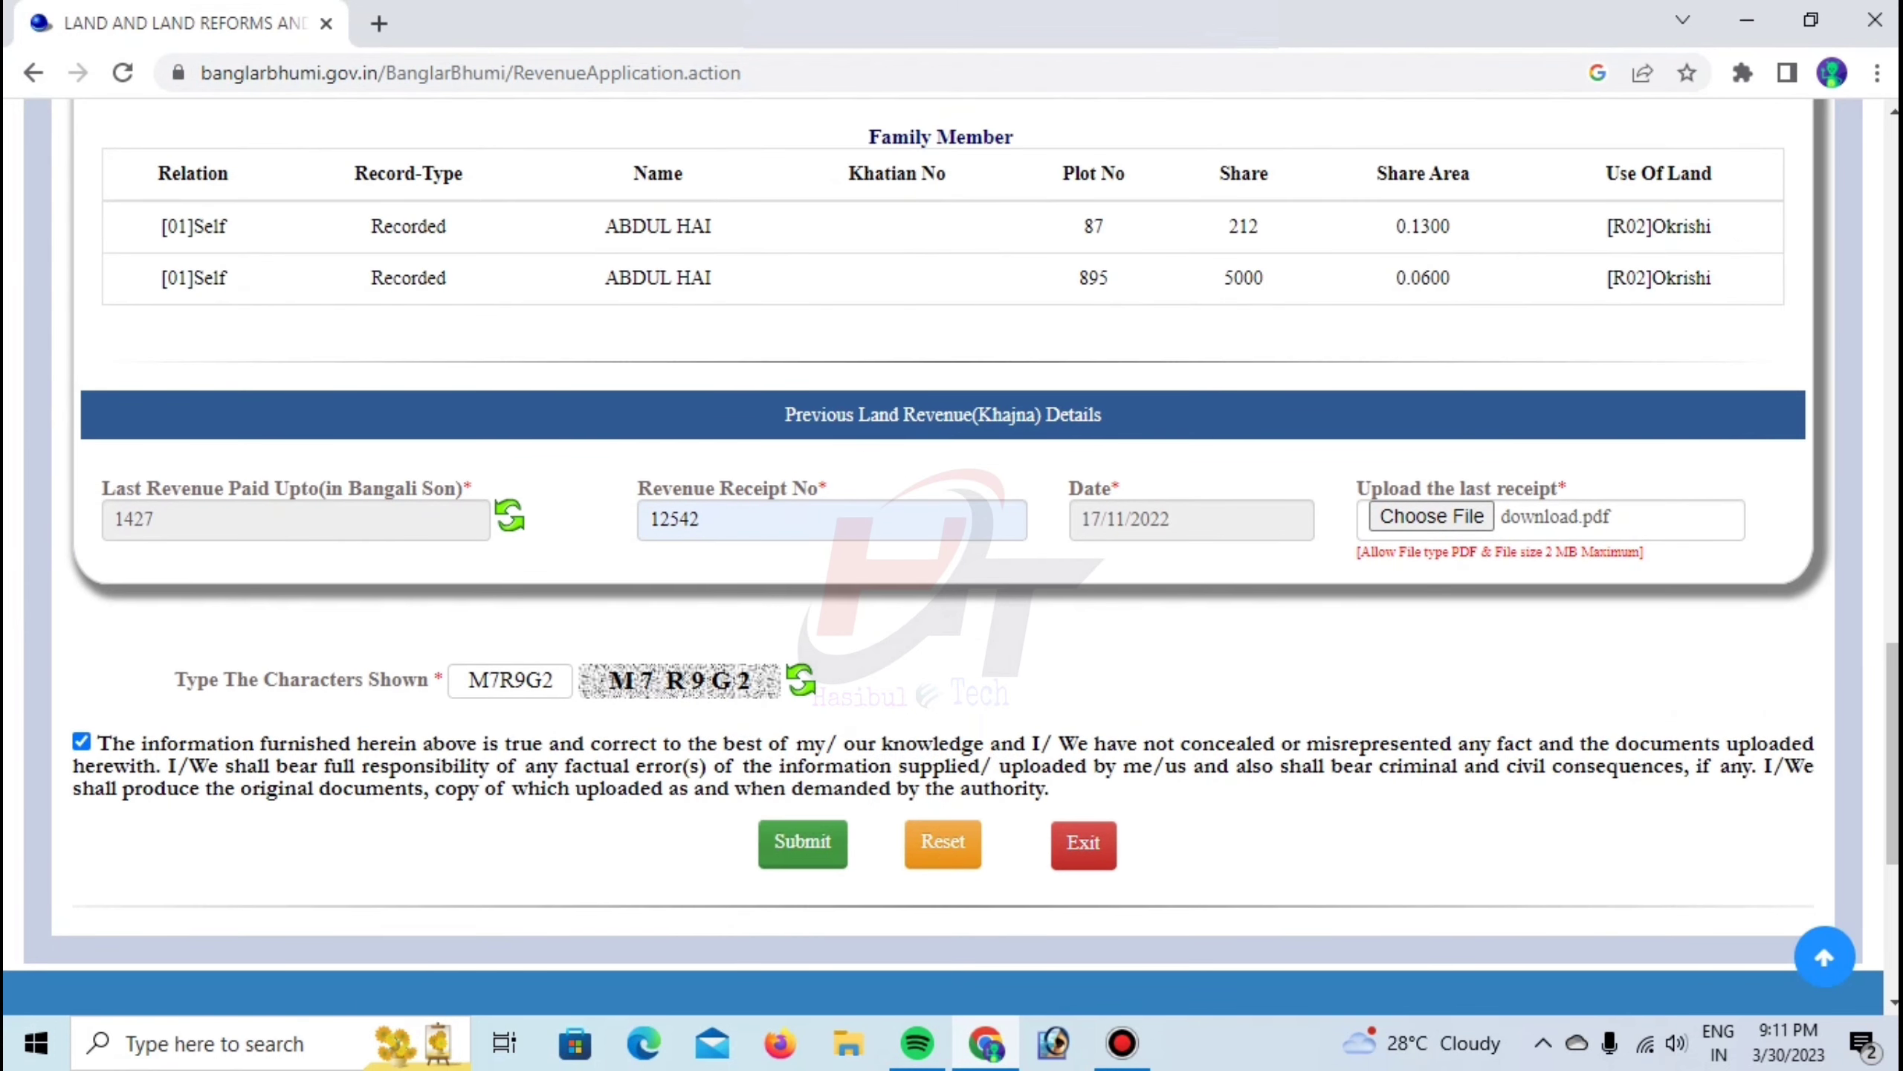
Step: Submit the Khajna application, dismiss the success message and download the submitted application
{"action": "left_click", "coordinate": [802, 843]}
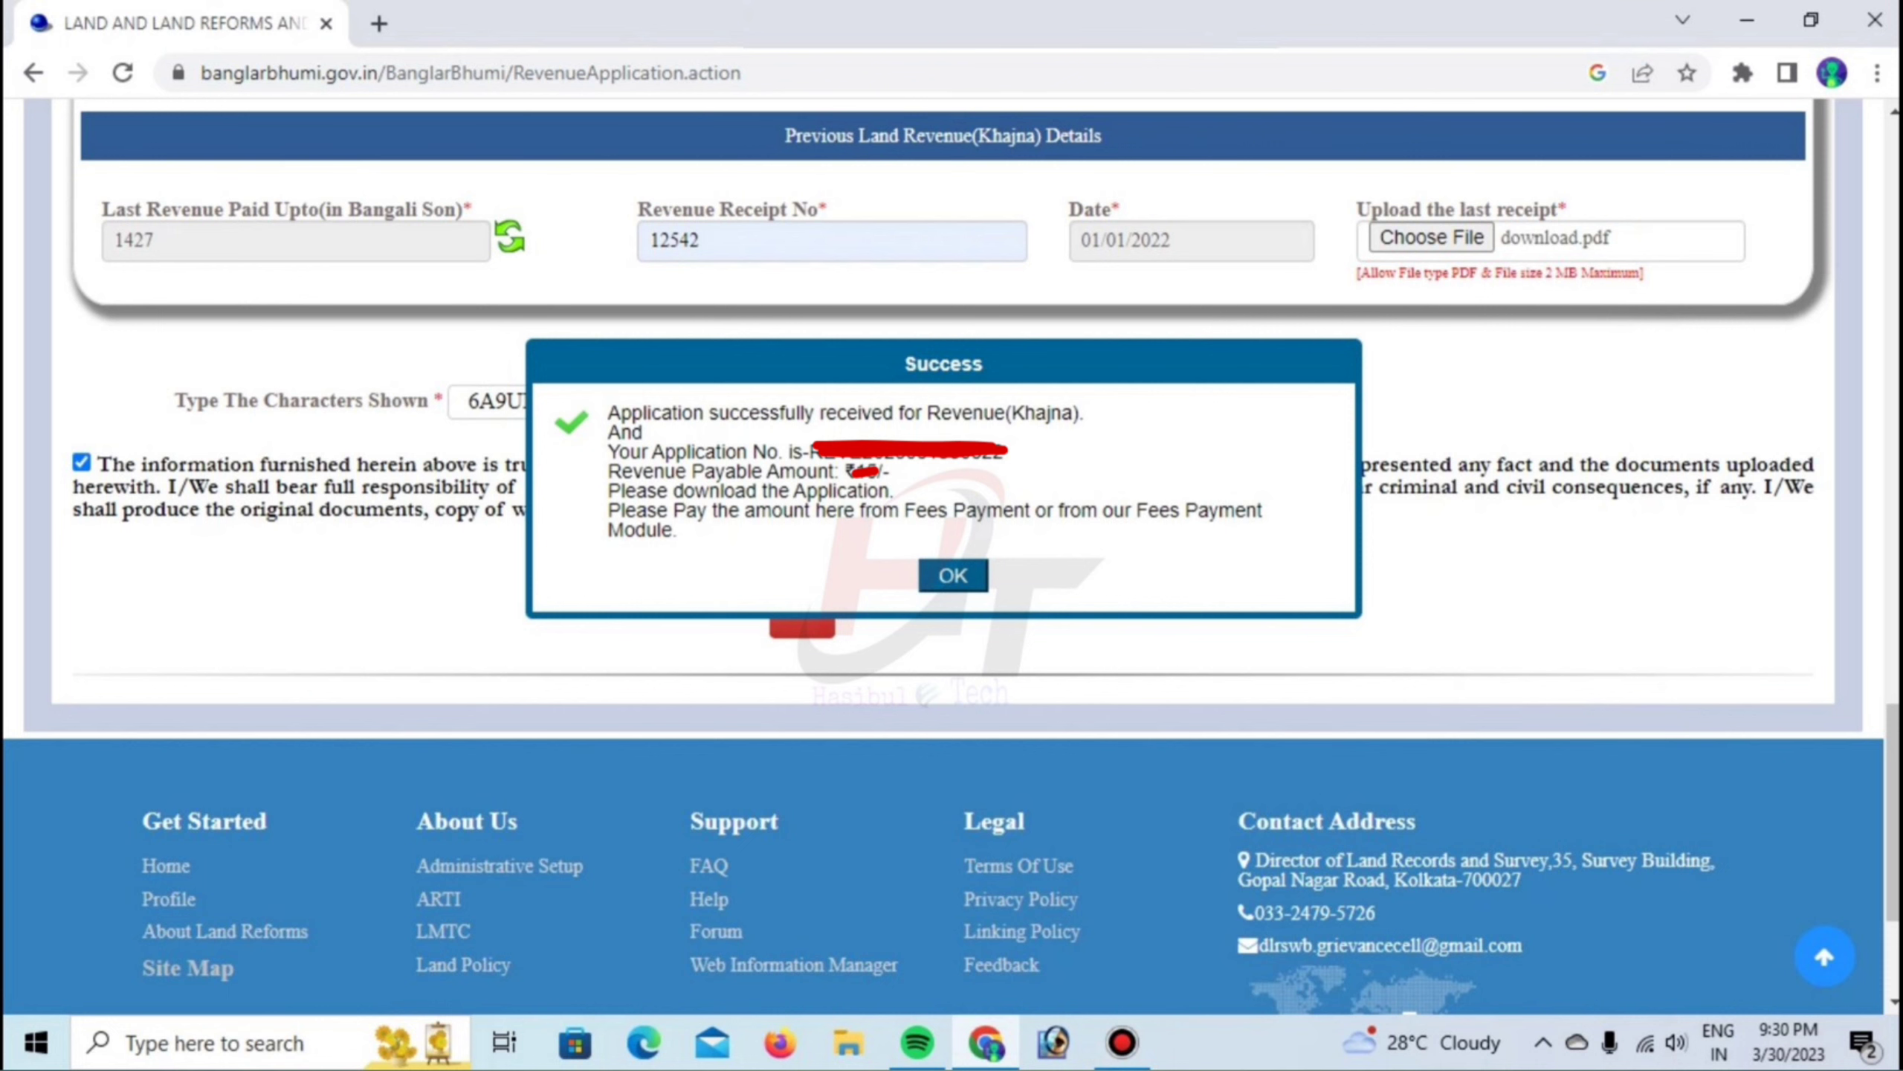
{"action": "left_click", "coordinate": [953, 575]}
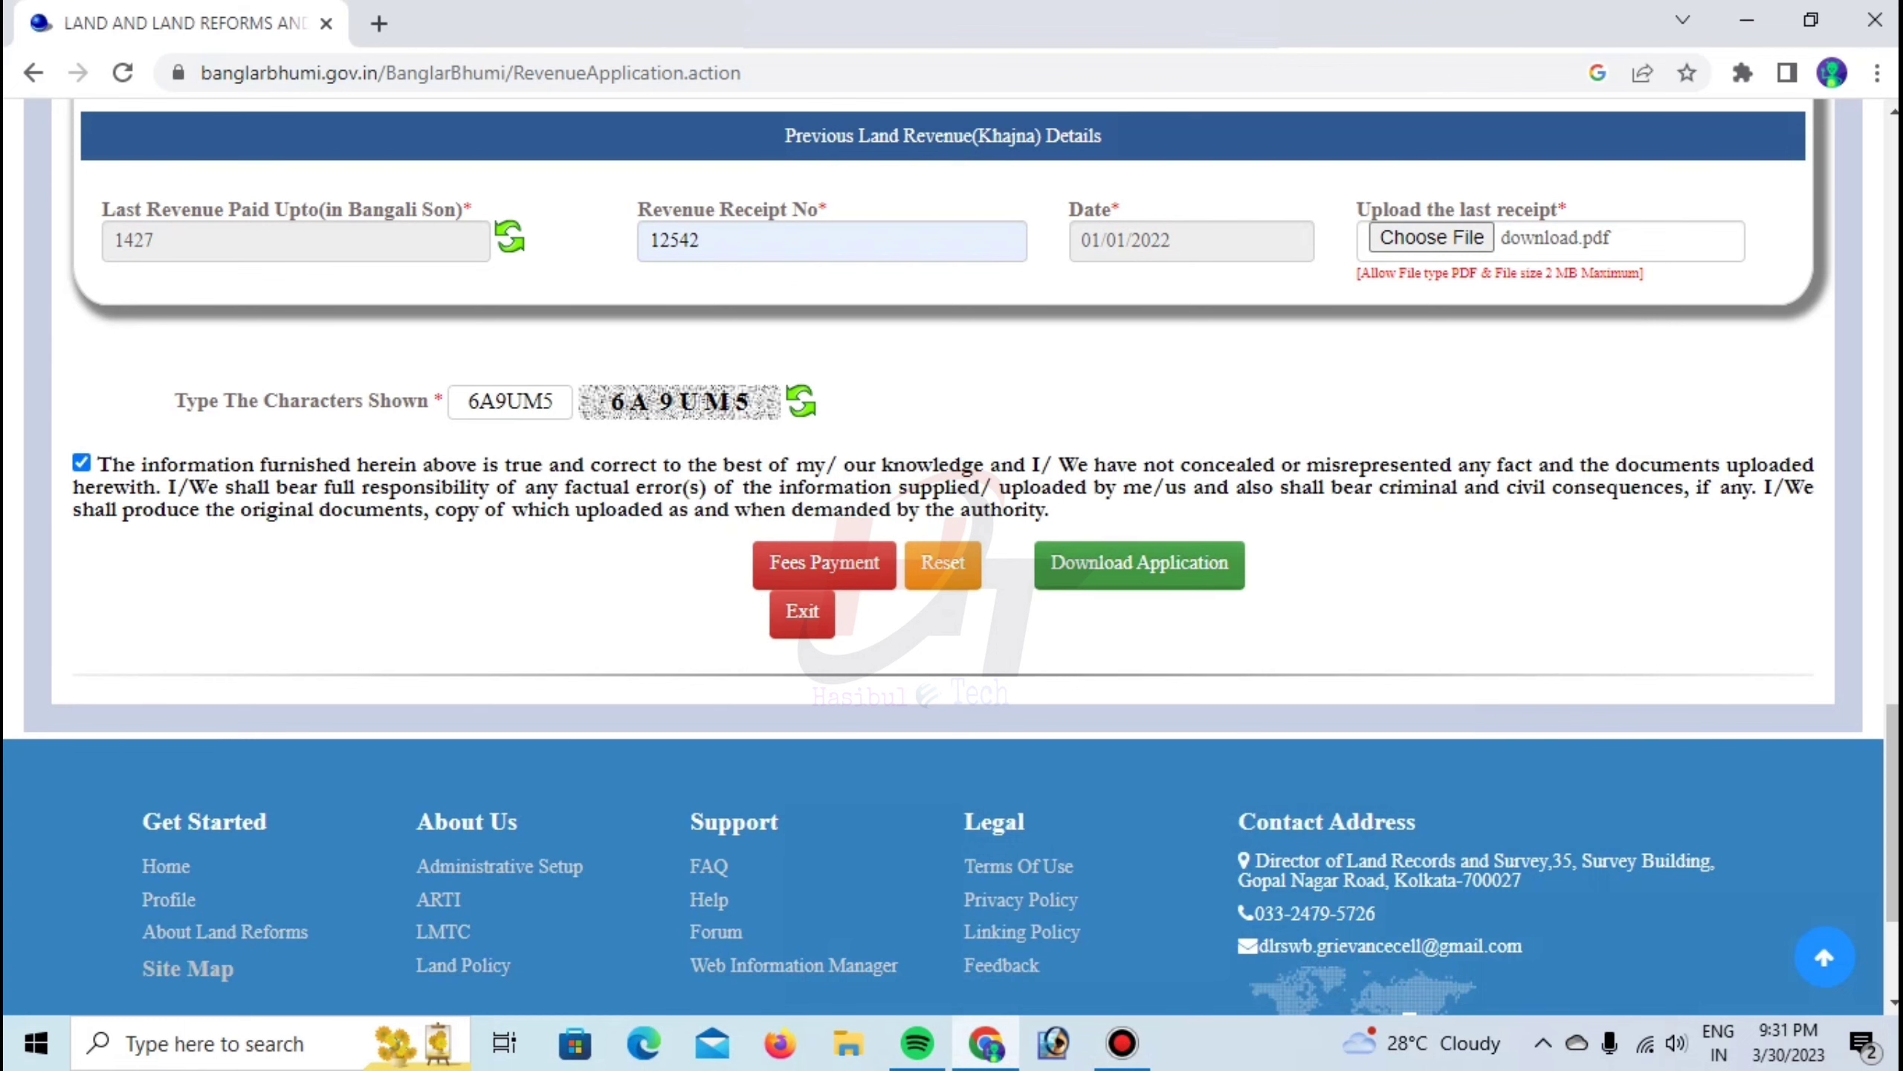
{"action": "left_click", "coordinate": [1140, 562]}
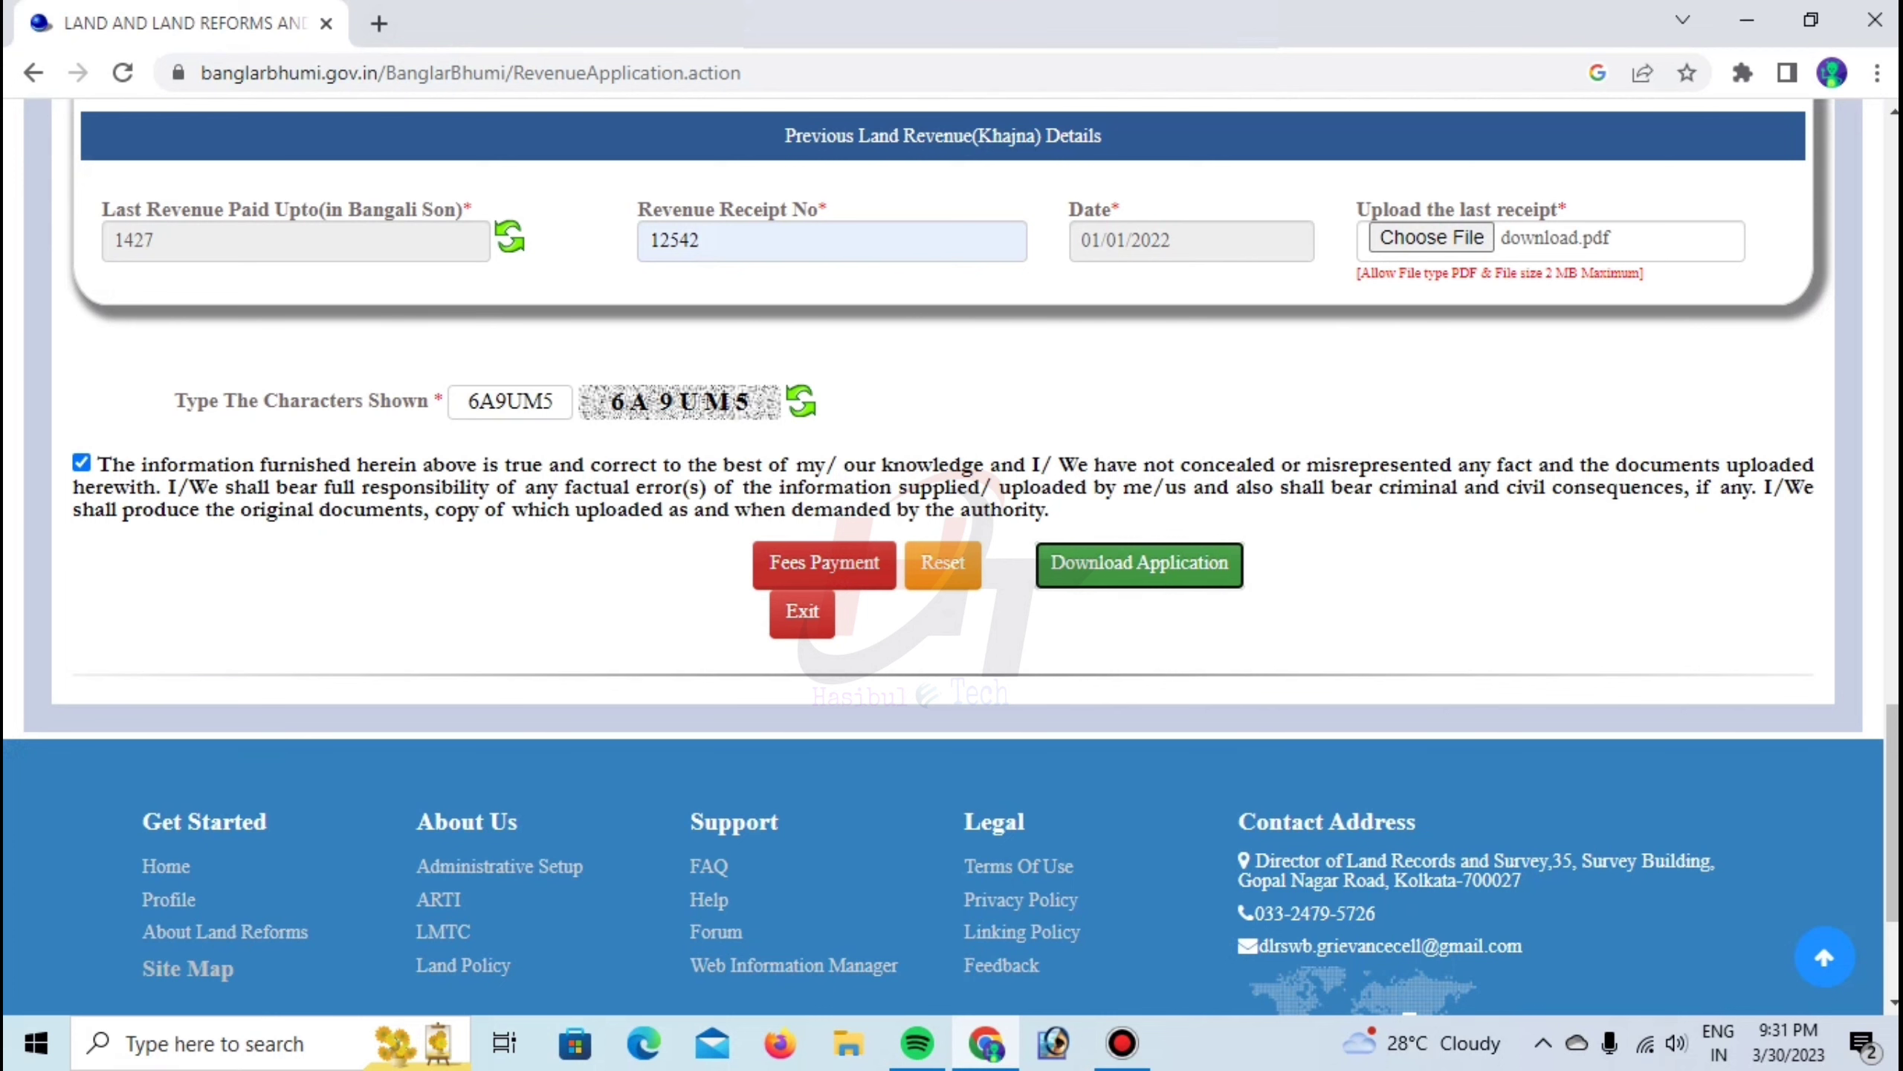
{"action": "scroll", "coordinate": [952, 558], "scroll_direction": "up", "scroll_amount": 3}
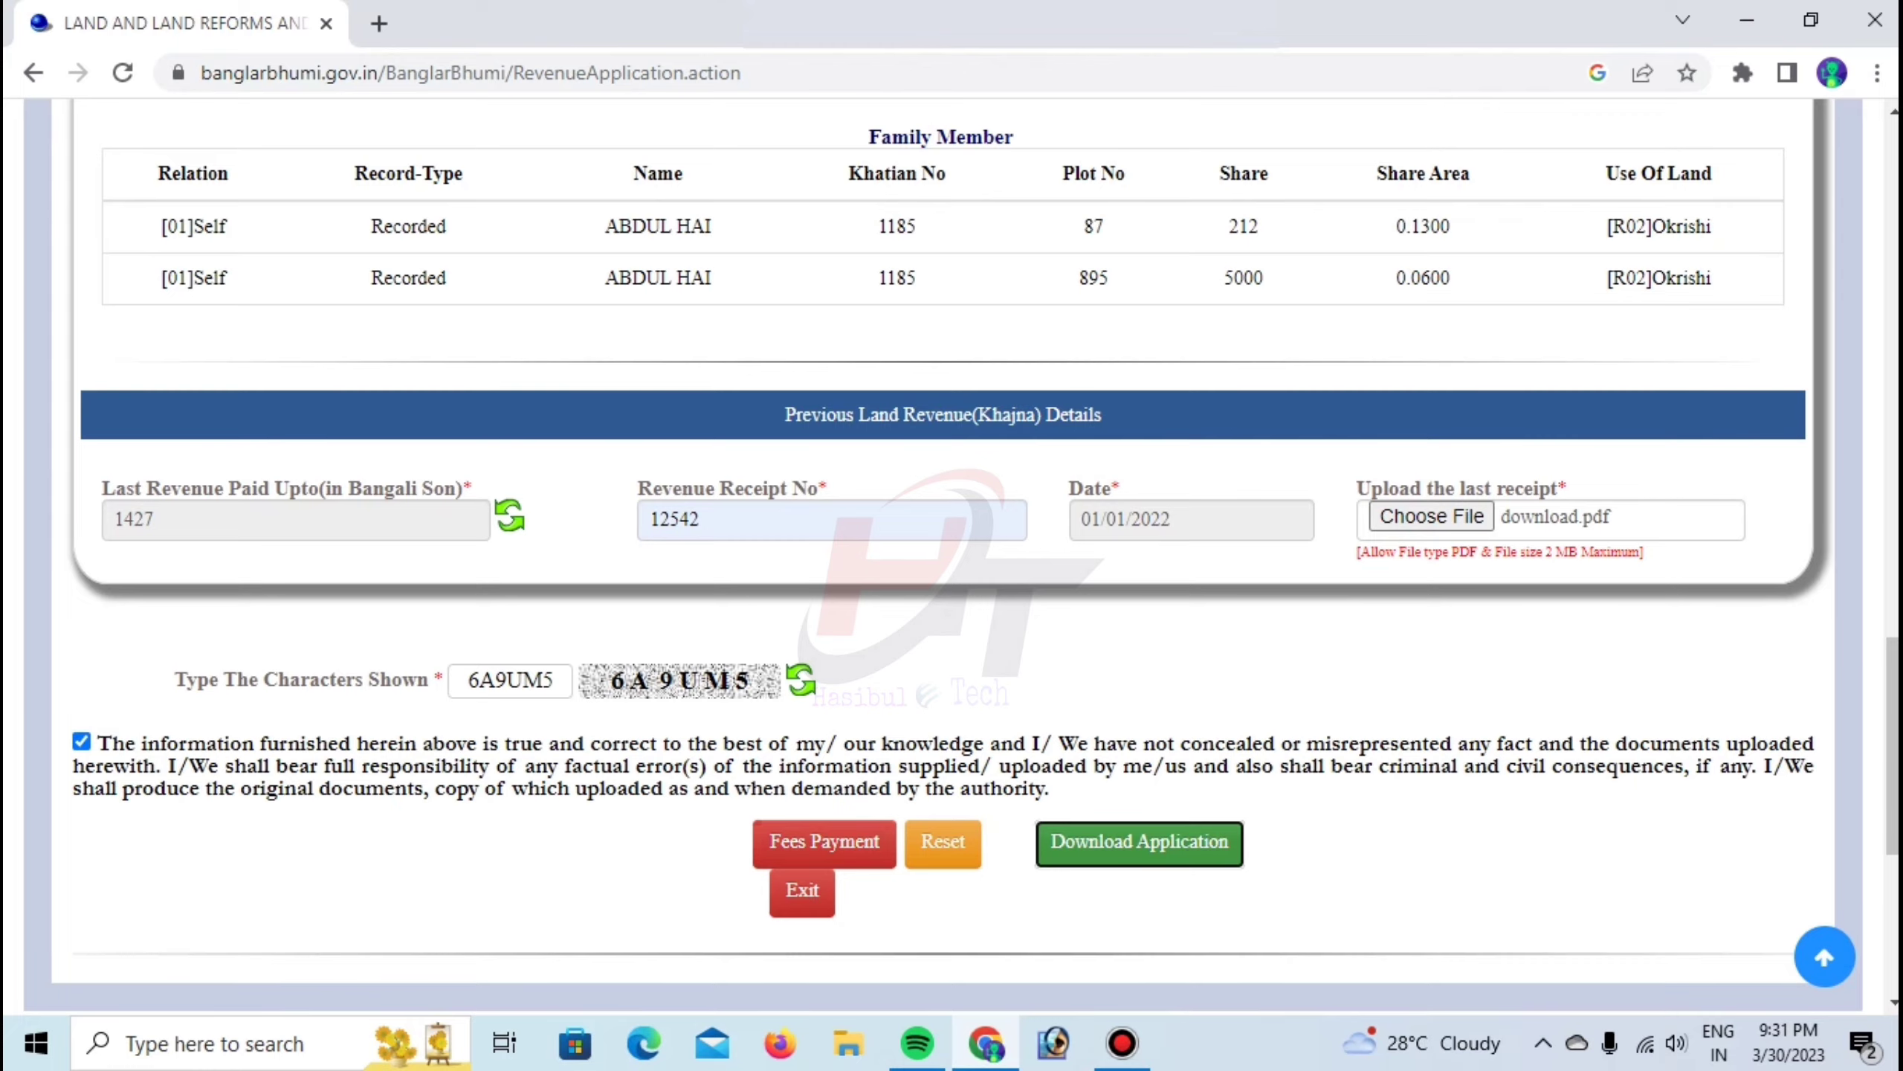
{"action": "scroll", "coordinate": [952, 558], "scroll_direction": "up", "scroll_amount": 20}
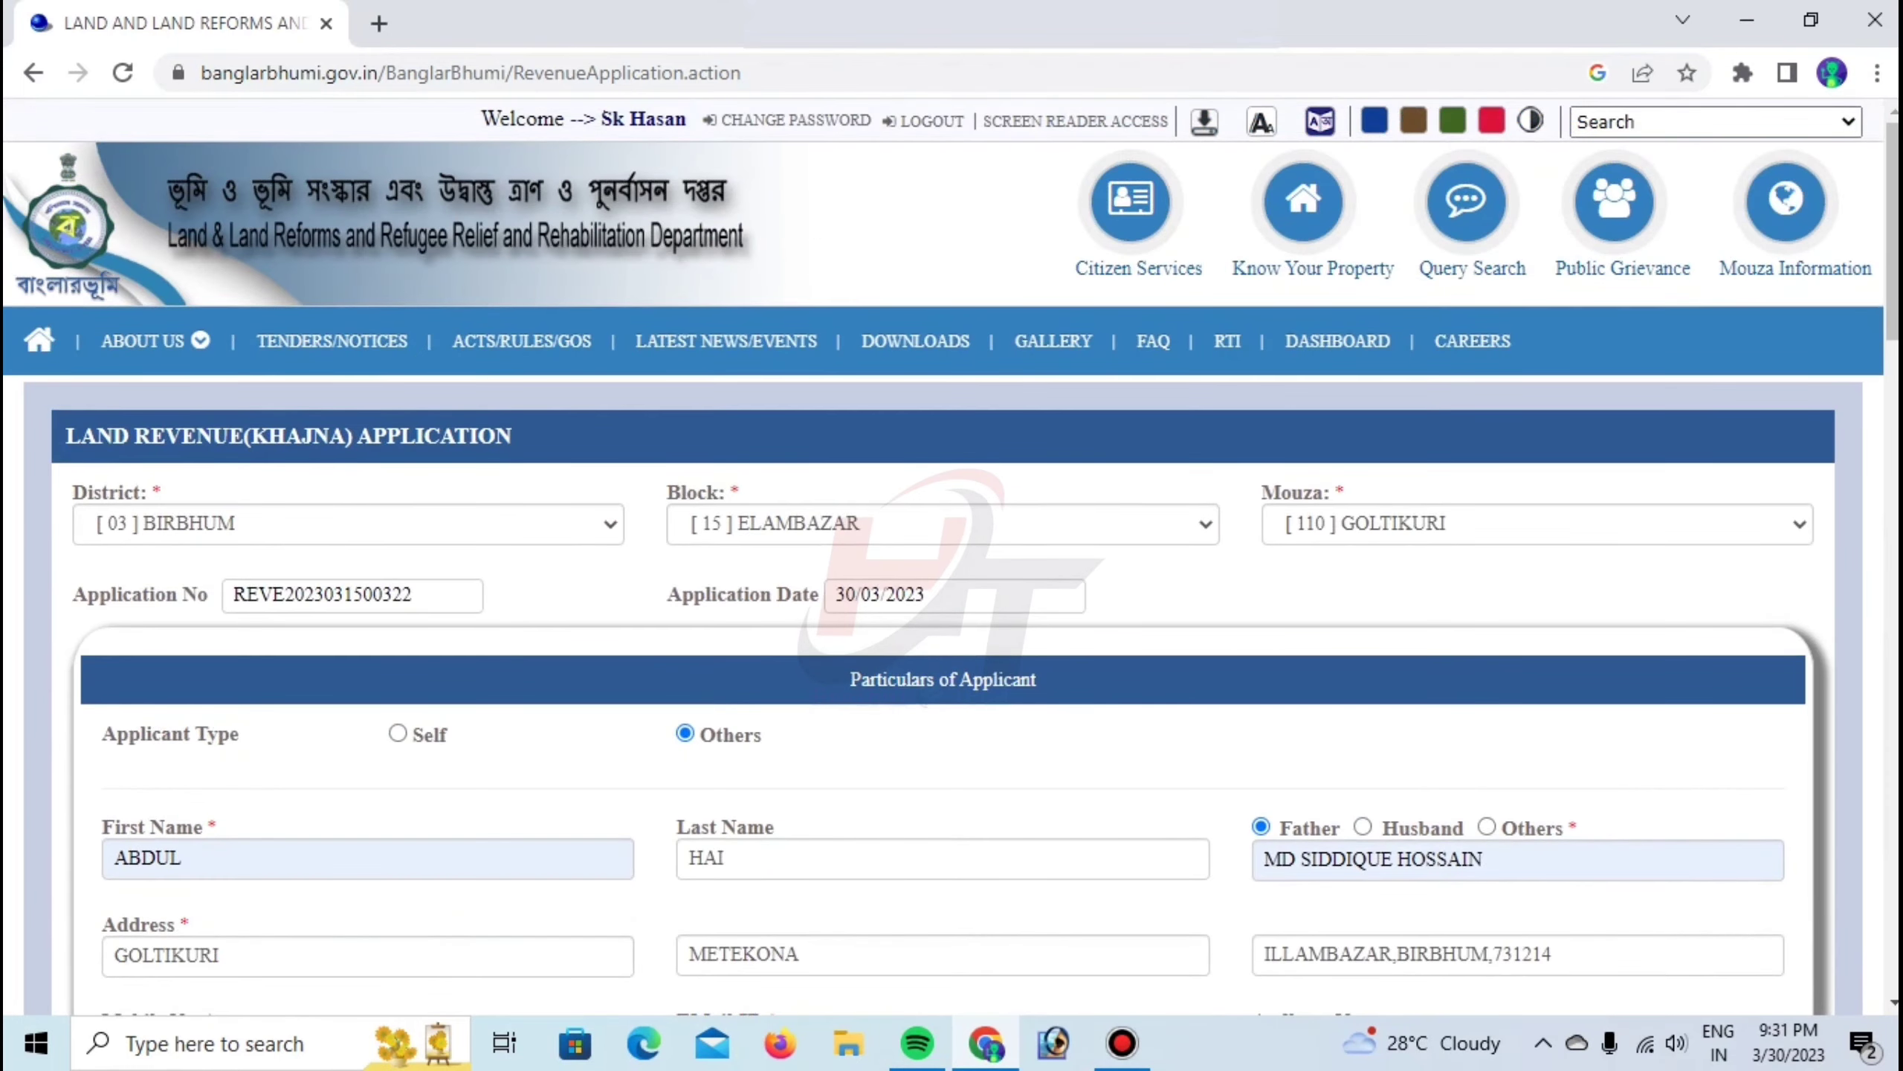
Step: Go from Home to Citizen Services > Online Application > Fees Payment
{"action": "left_click", "coordinate": [39, 341]}
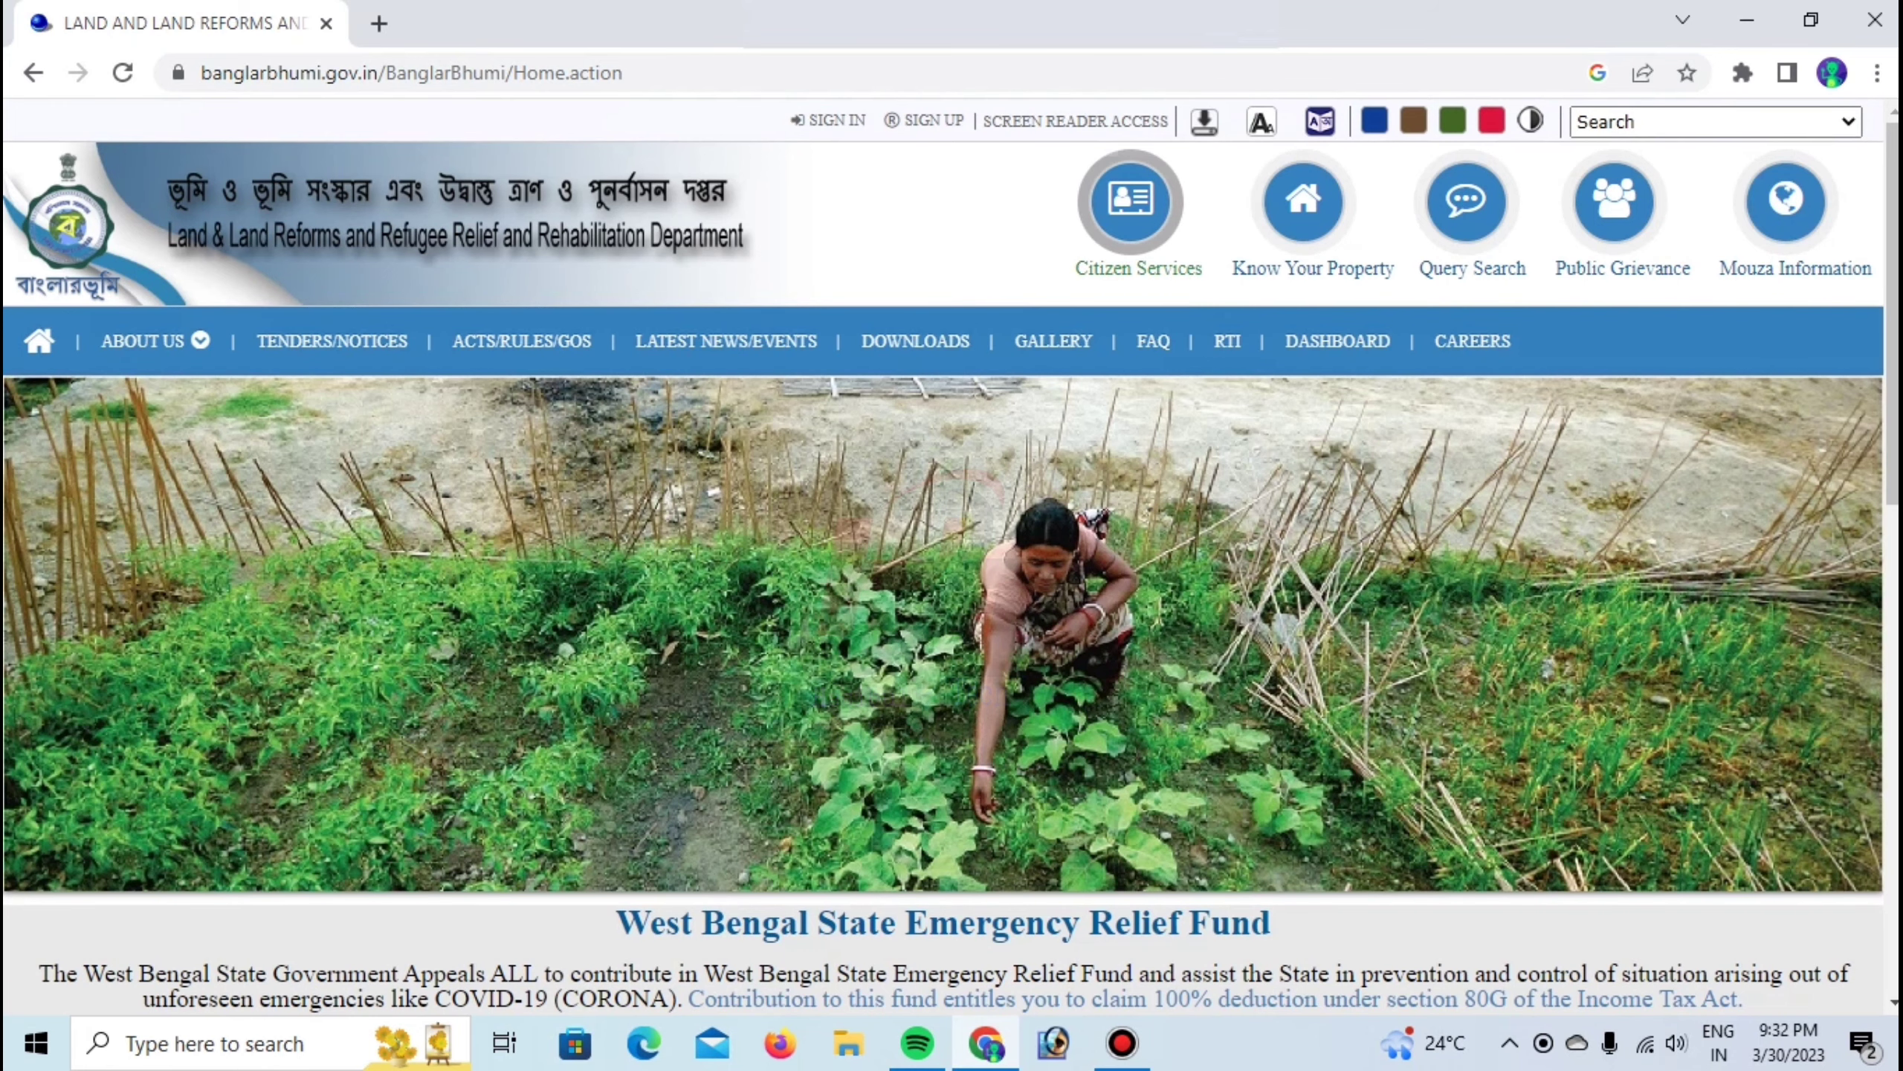
{"action": "left_click", "coordinate": [1131, 201]}
{"action": "left_click", "coordinate": [779, 303]}
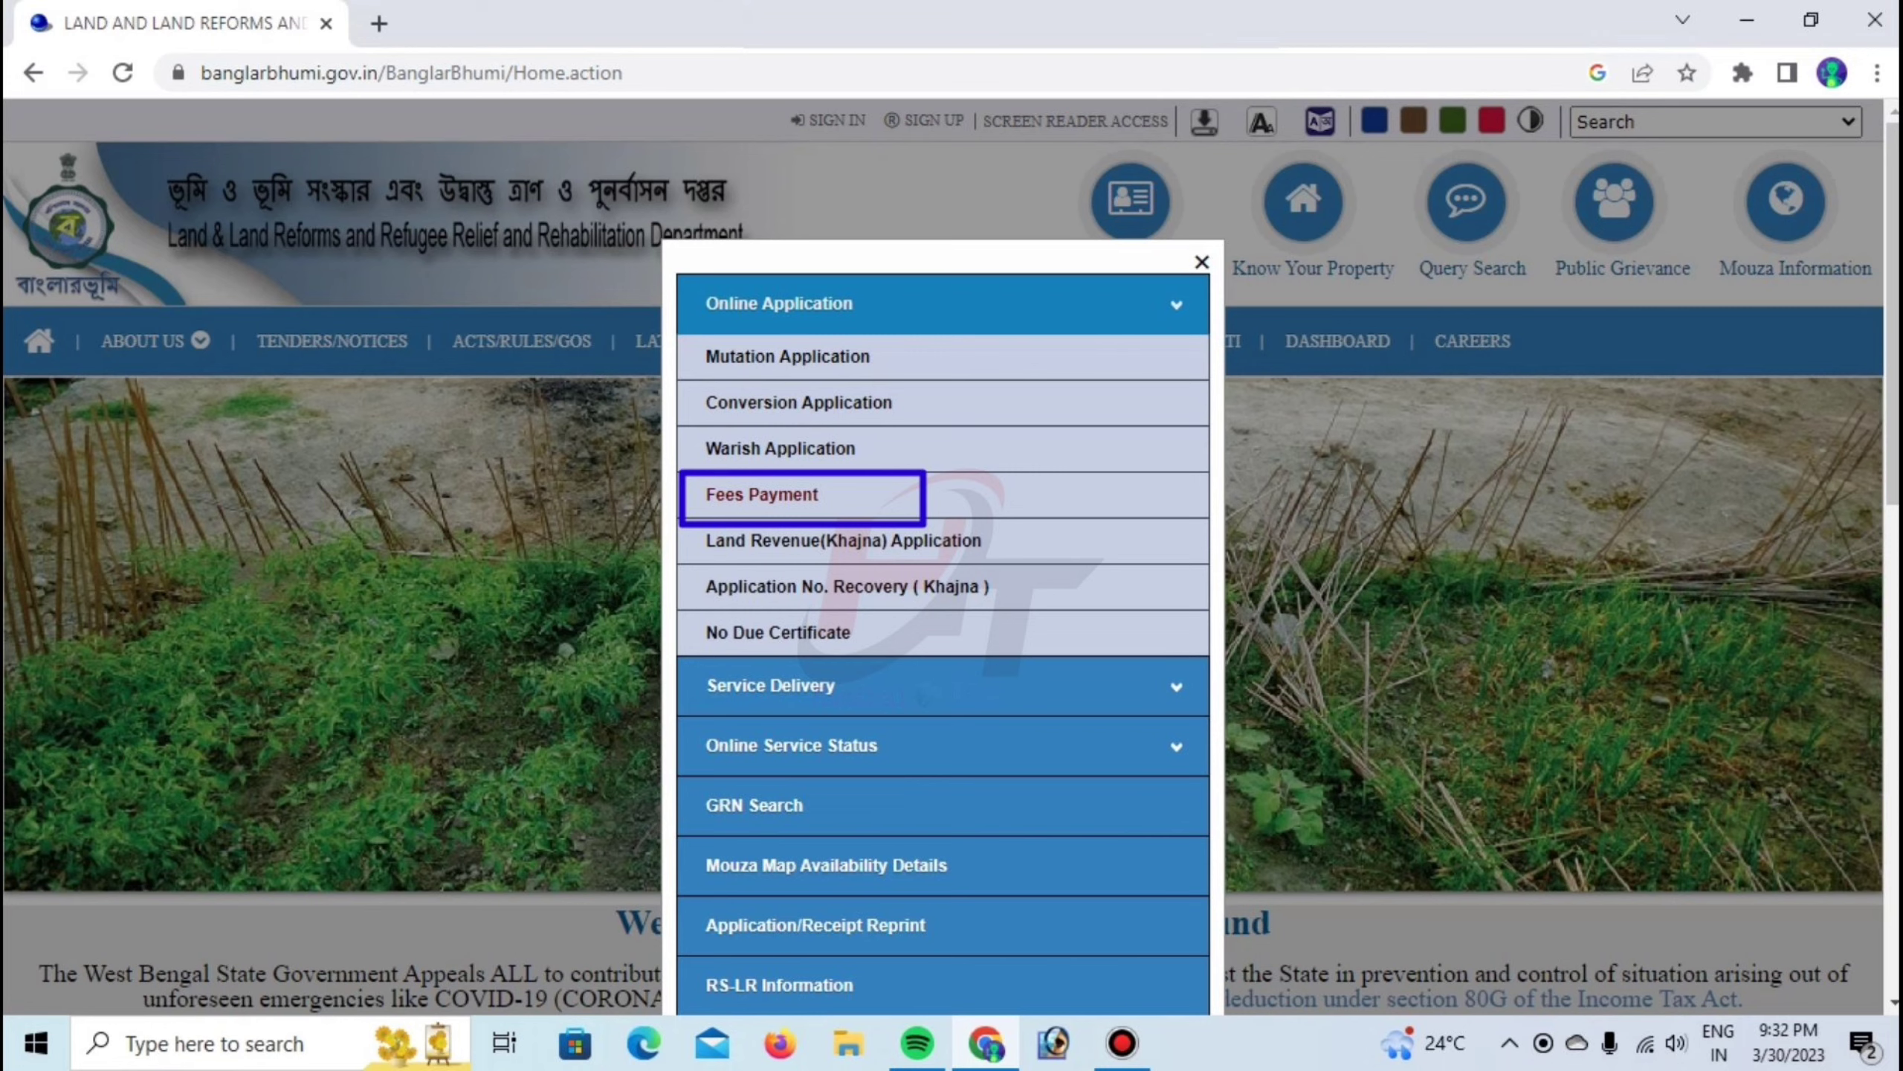
{"action": "left_click", "coordinate": [763, 494]}
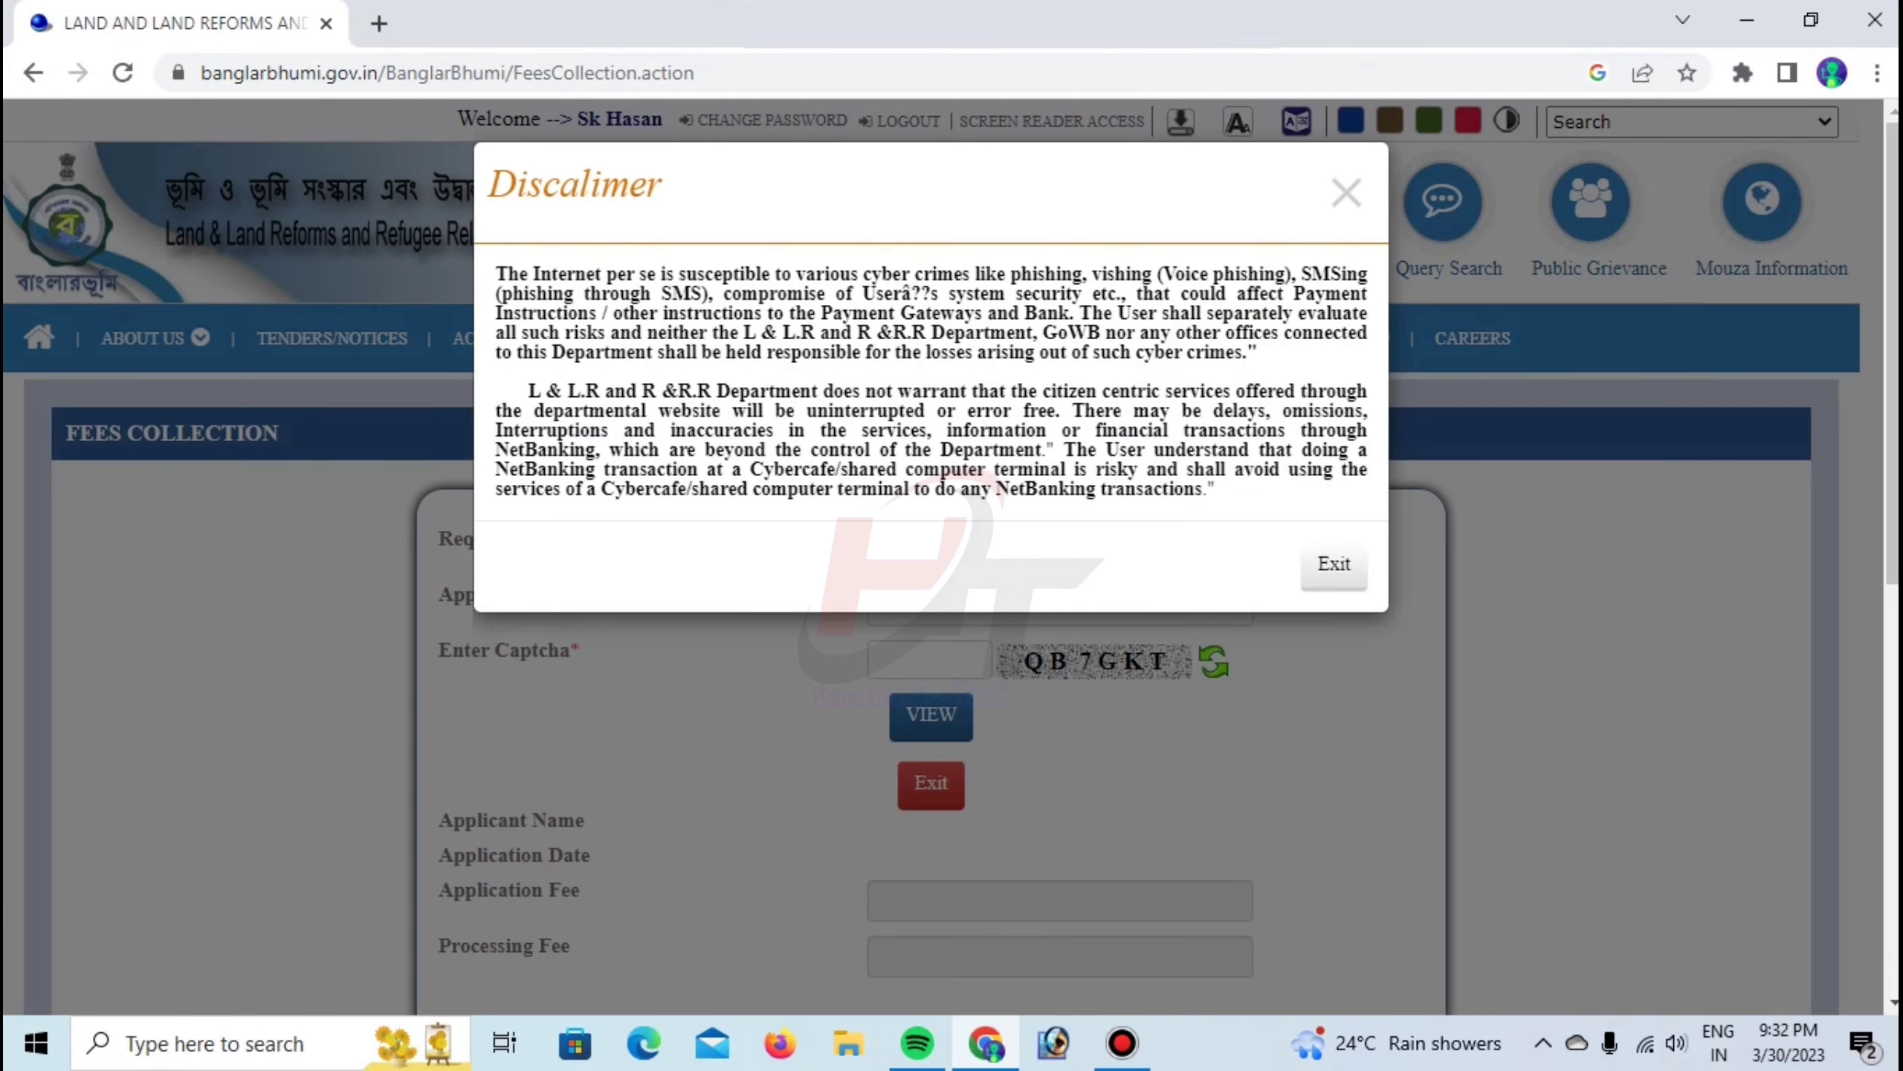
Step: Dismiss the disclaimer and set the request type to Revenue (Khajna)
{"action": "left_click", "coordinate": [1333, 564]}
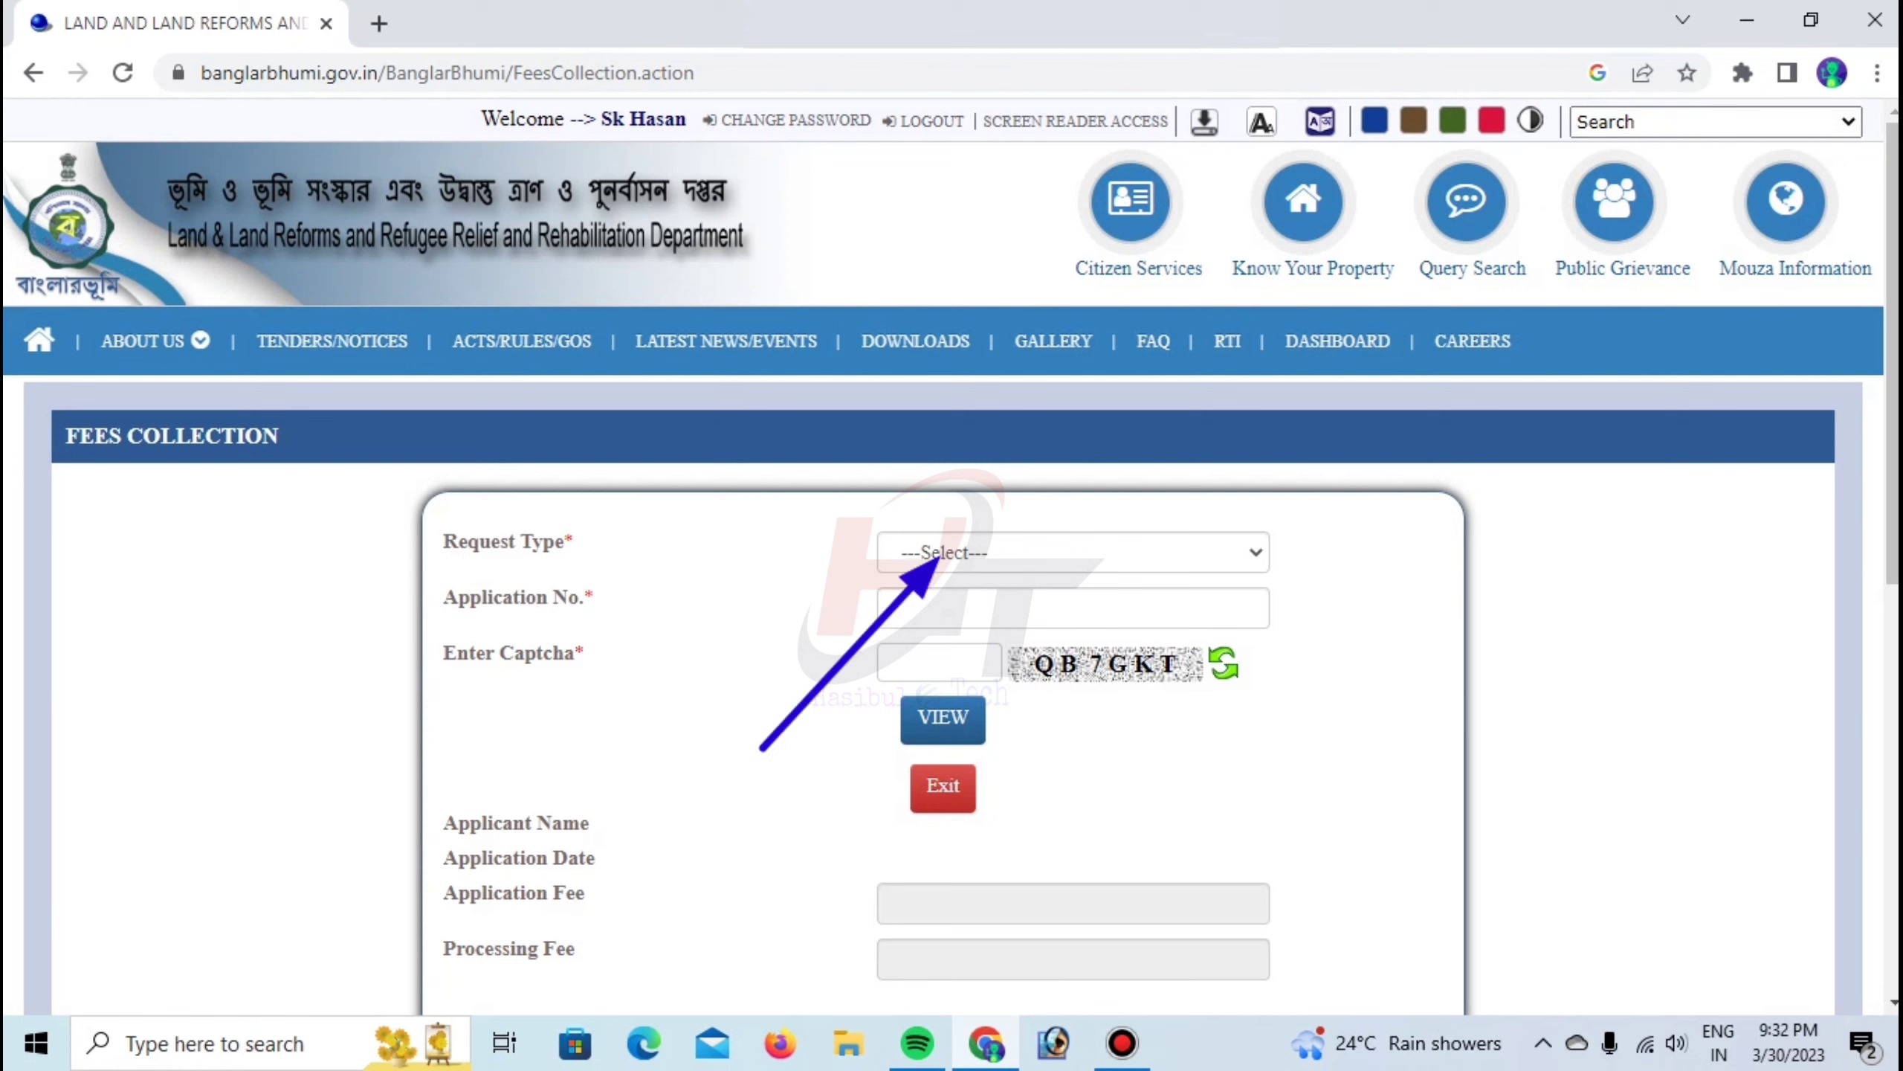
{"action": "key", "text": "alt+Down"}
{"action": "key", "text": "Down"}
{"action": "key", "text": "Down"}
{"action": "key", "text": "Down"}
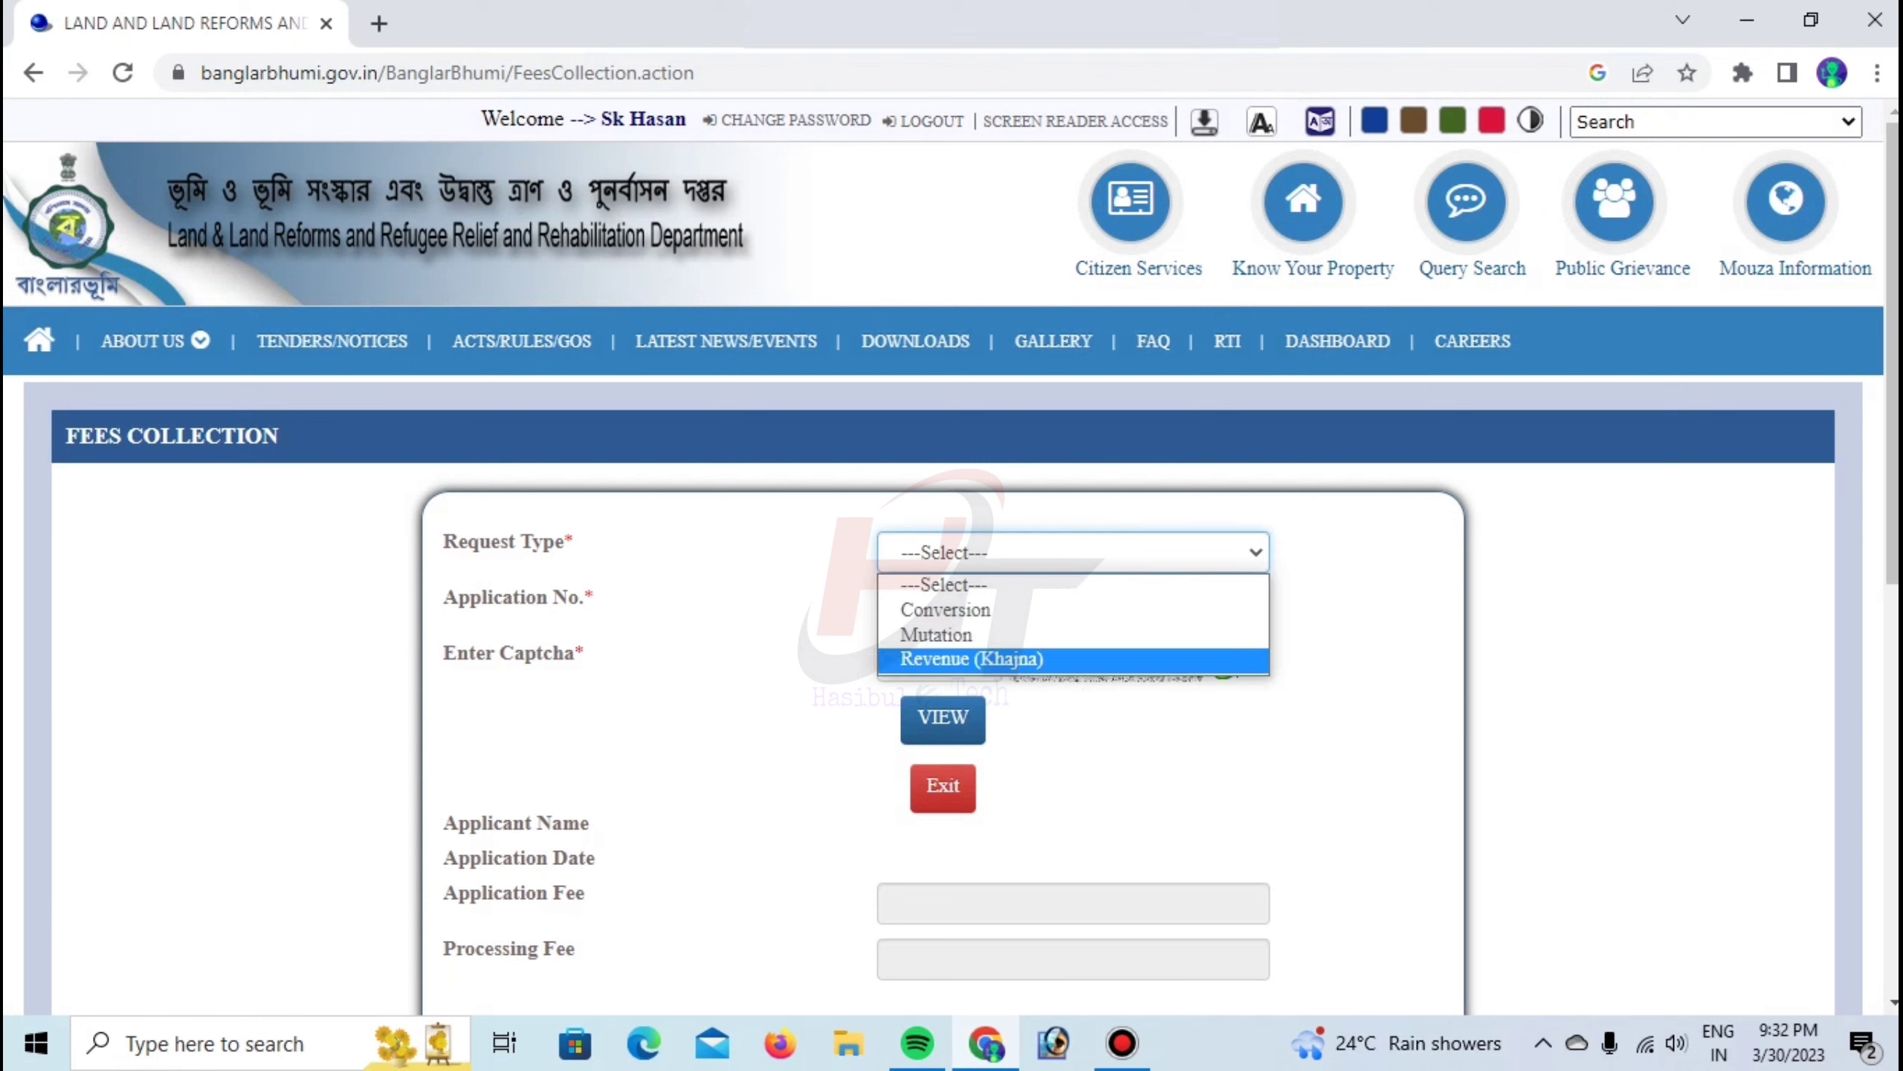
{"action": "key", "text": "Return"}
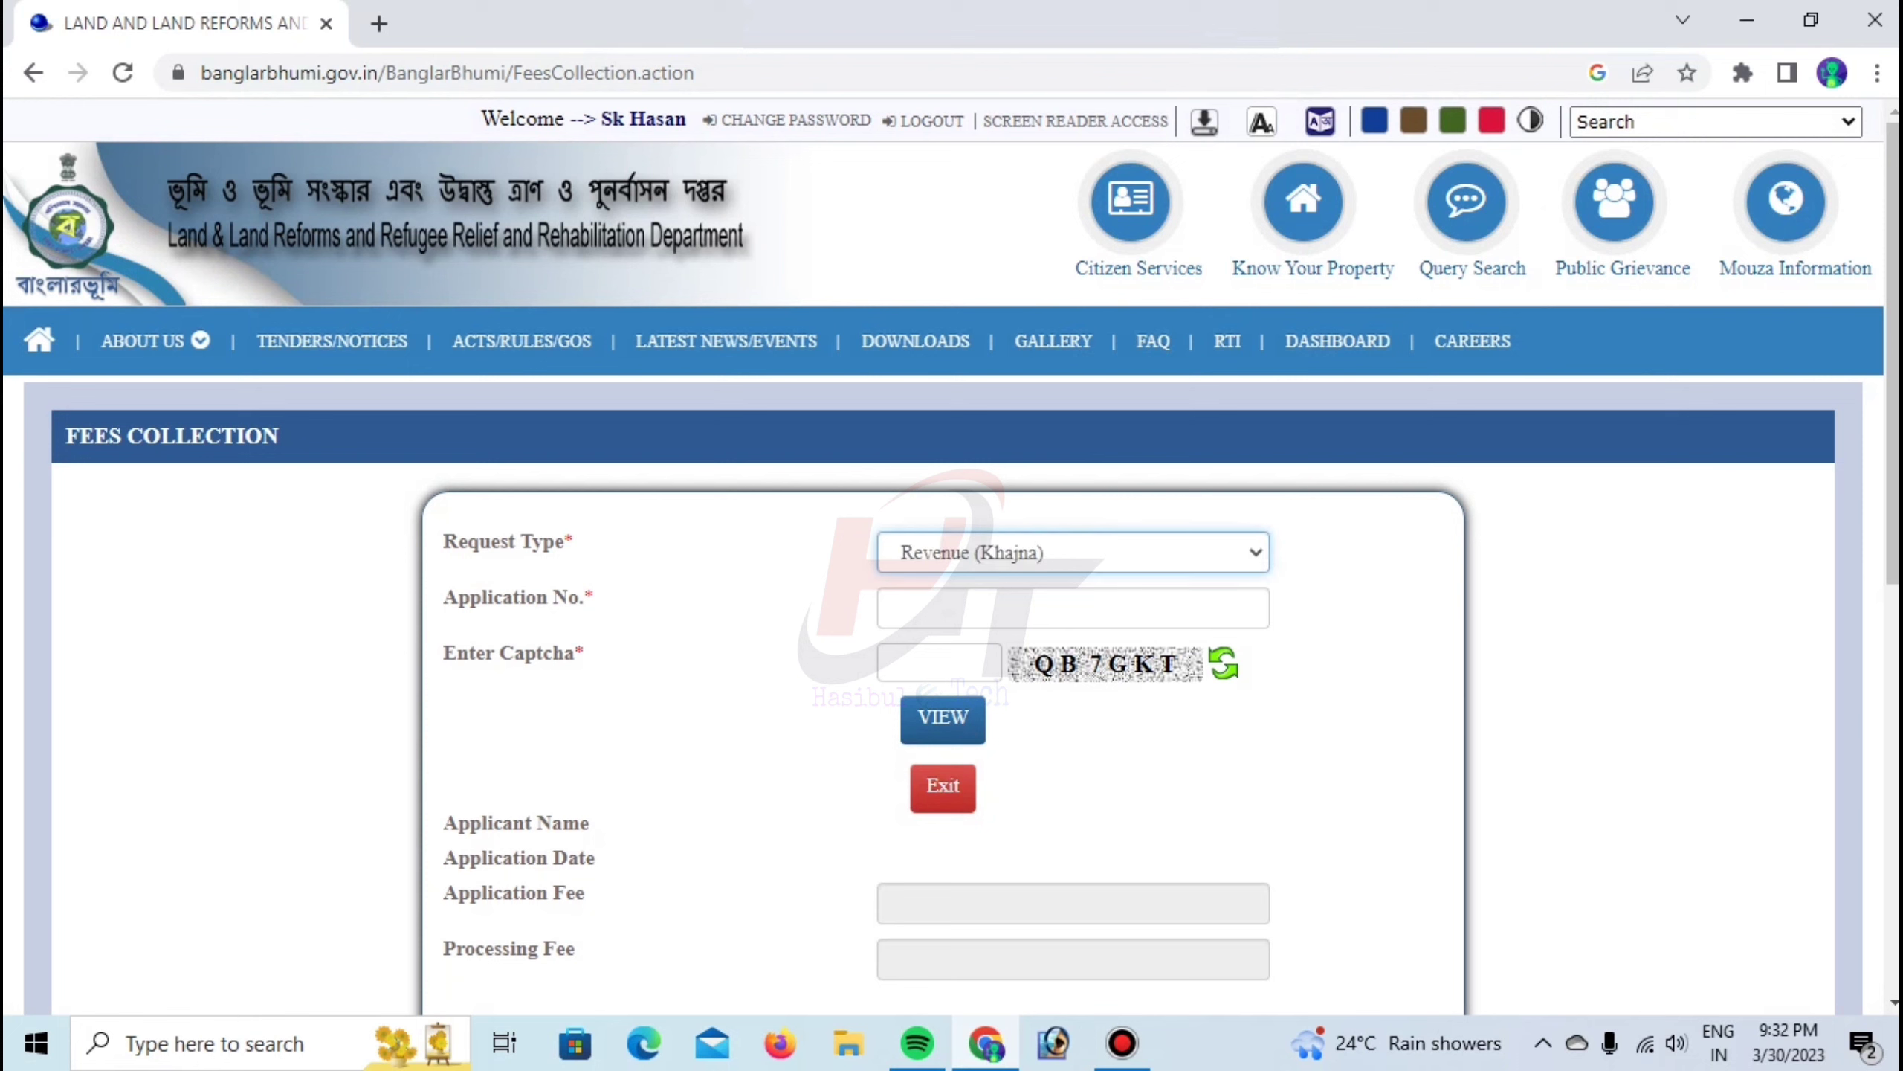
Step: Move through the application number and captcha fields and try to view the fee details
{"action": "left_click", "coordinate": [1073, 608]}
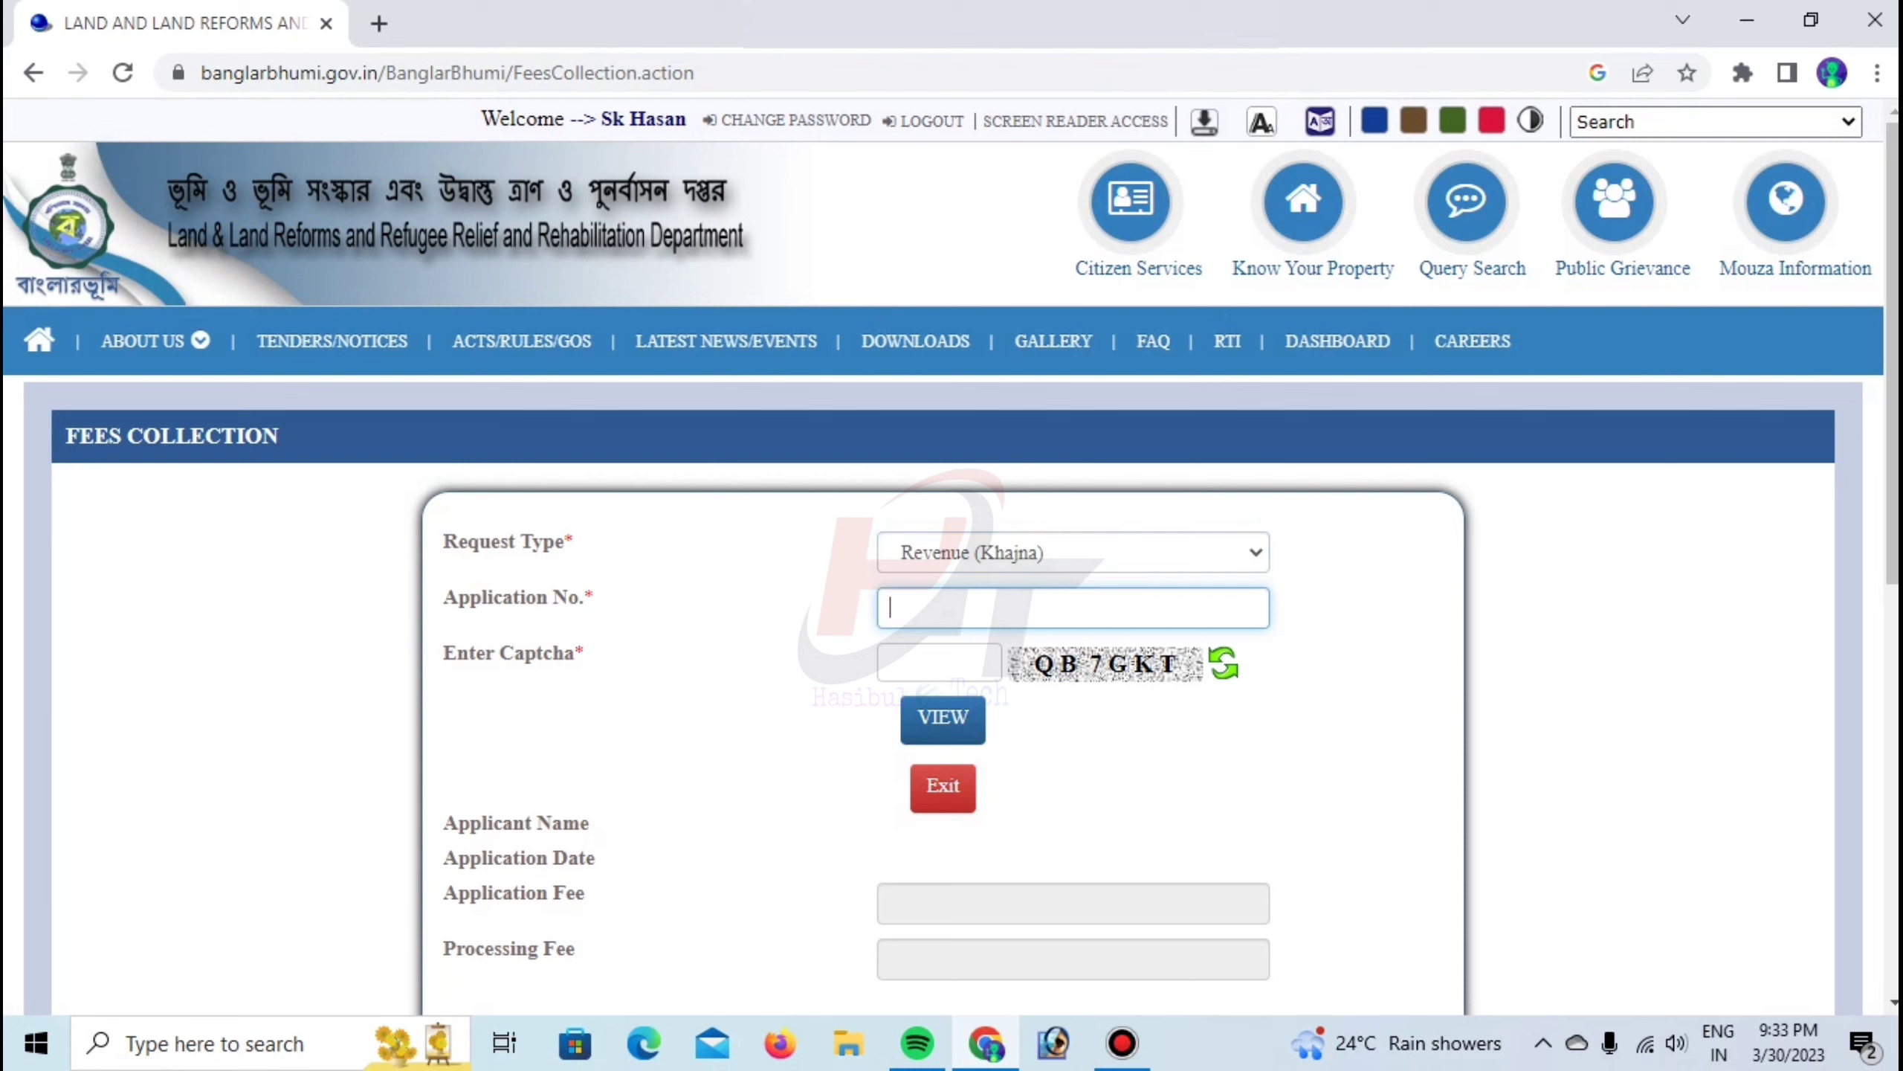
{"action": "left_click", "coordinate": [939, 662]}
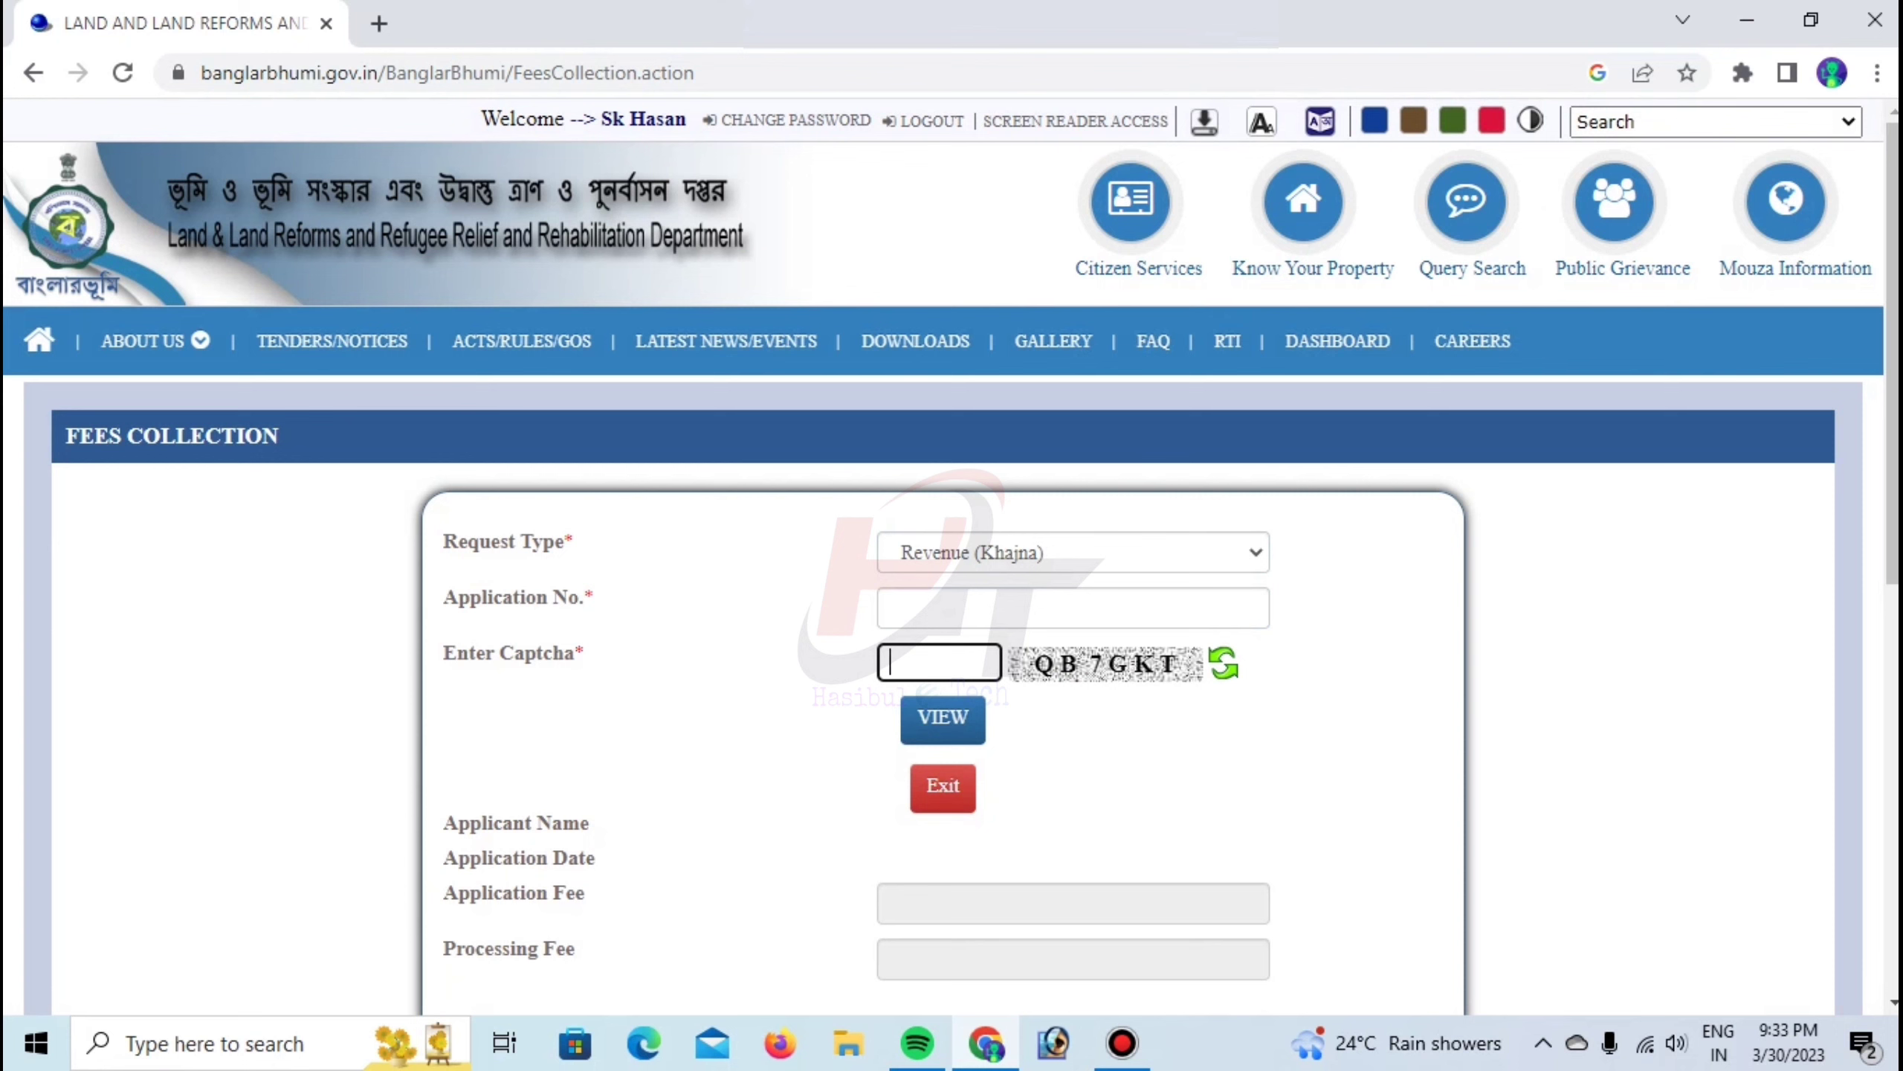
{"action": "scroll", "coordinate": [952, 540], "scroll_direction": "down", "scroll_amount": 2}
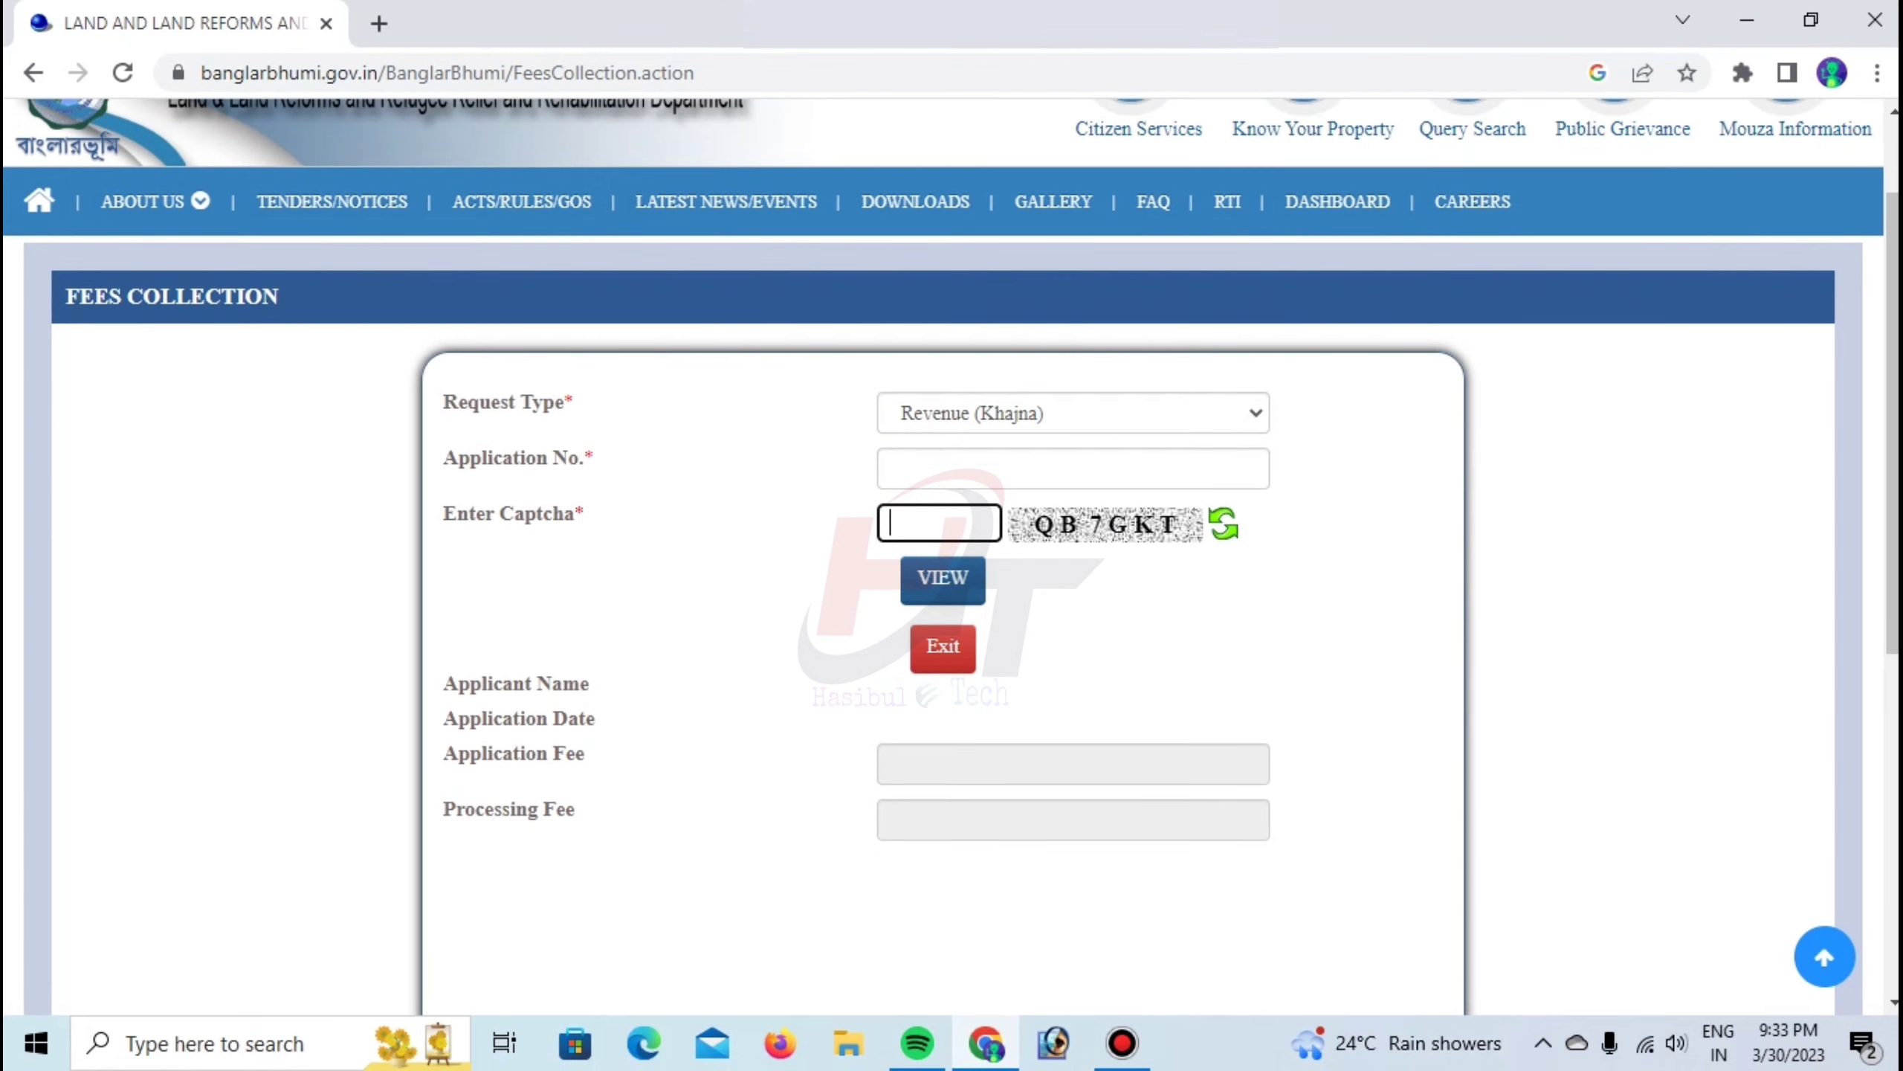
{"action": "key", "text": "Return"}
{"action": "key", "text": "Return"}
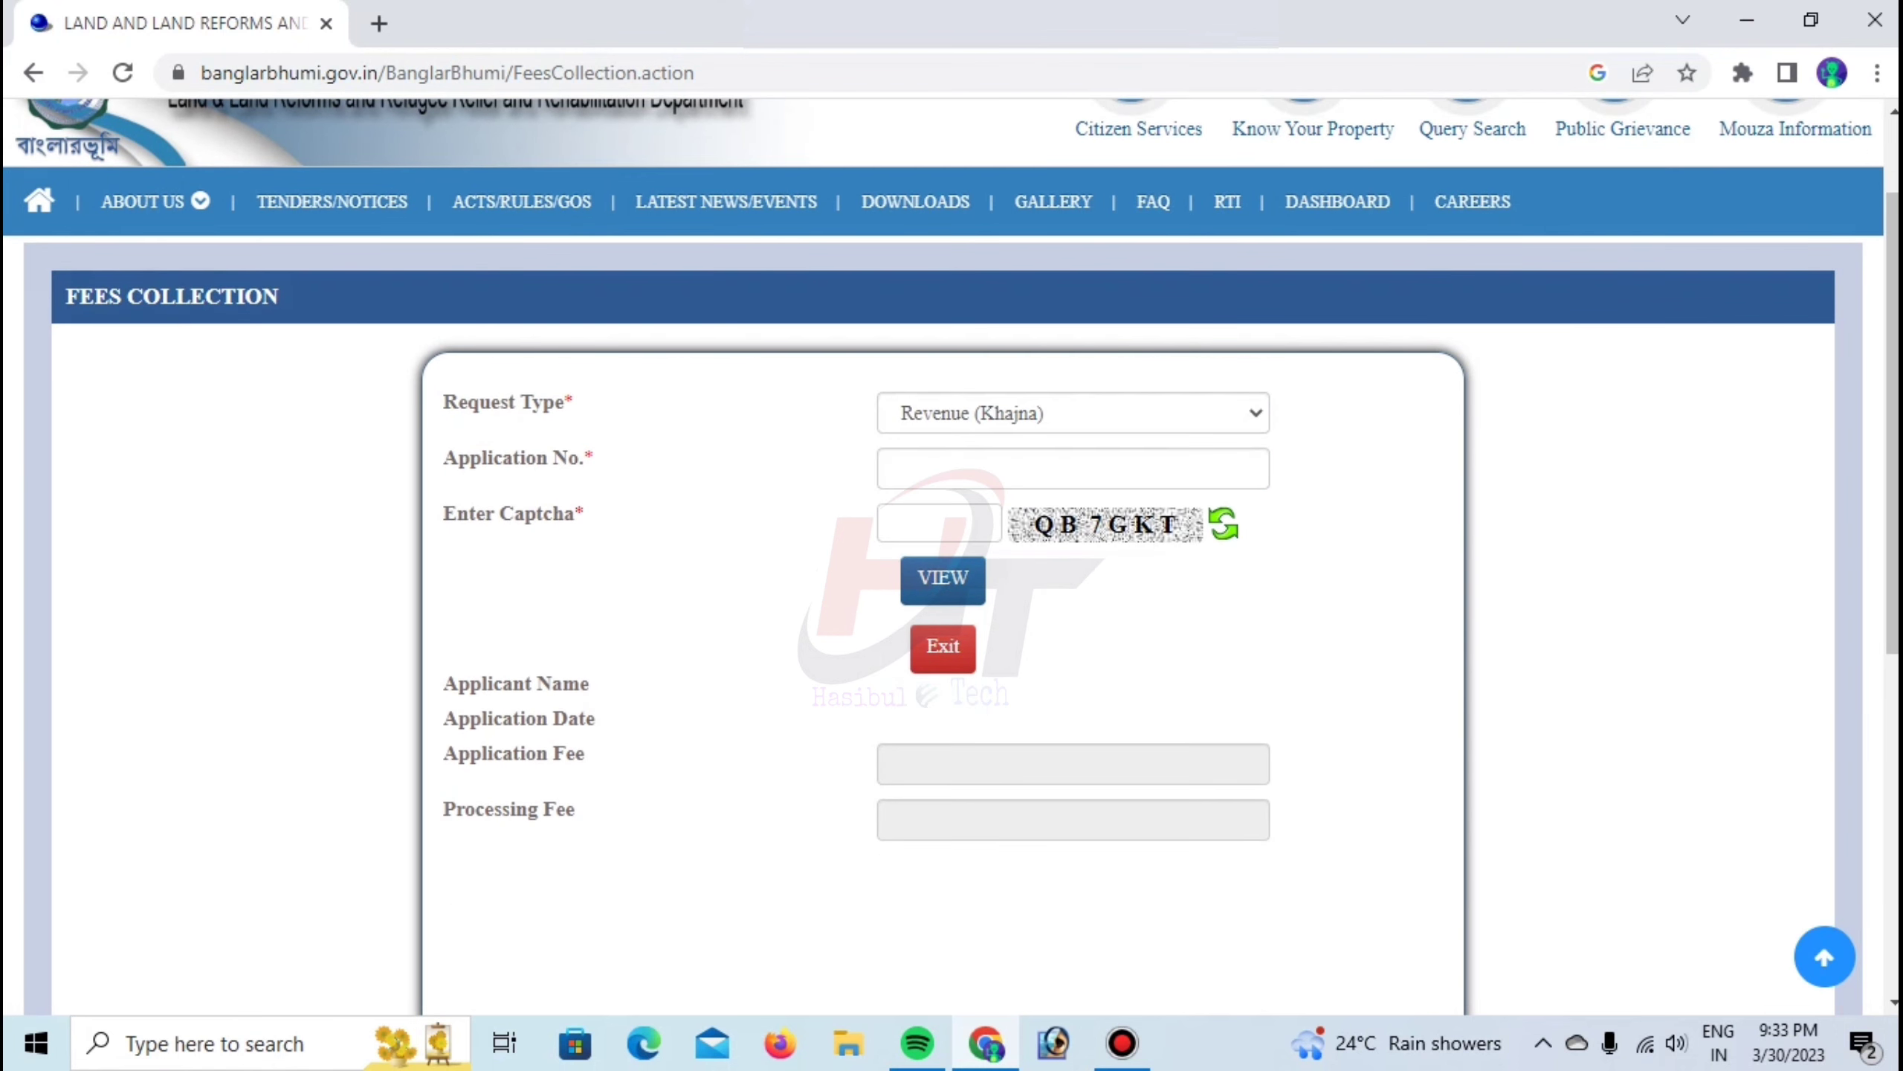
{"action": "scroll", "coordinate": [951, 540], "scroll_direction": "down", "scroll_amount": 2}
{"action": "scroll", "coordinate": [952, 554], "scroll_direction": "up", "scroll_amount": 2}
{"action": "scroll", "coordinate": [952, 554], "scroll_direction": "down", "scroll_amount": 4}
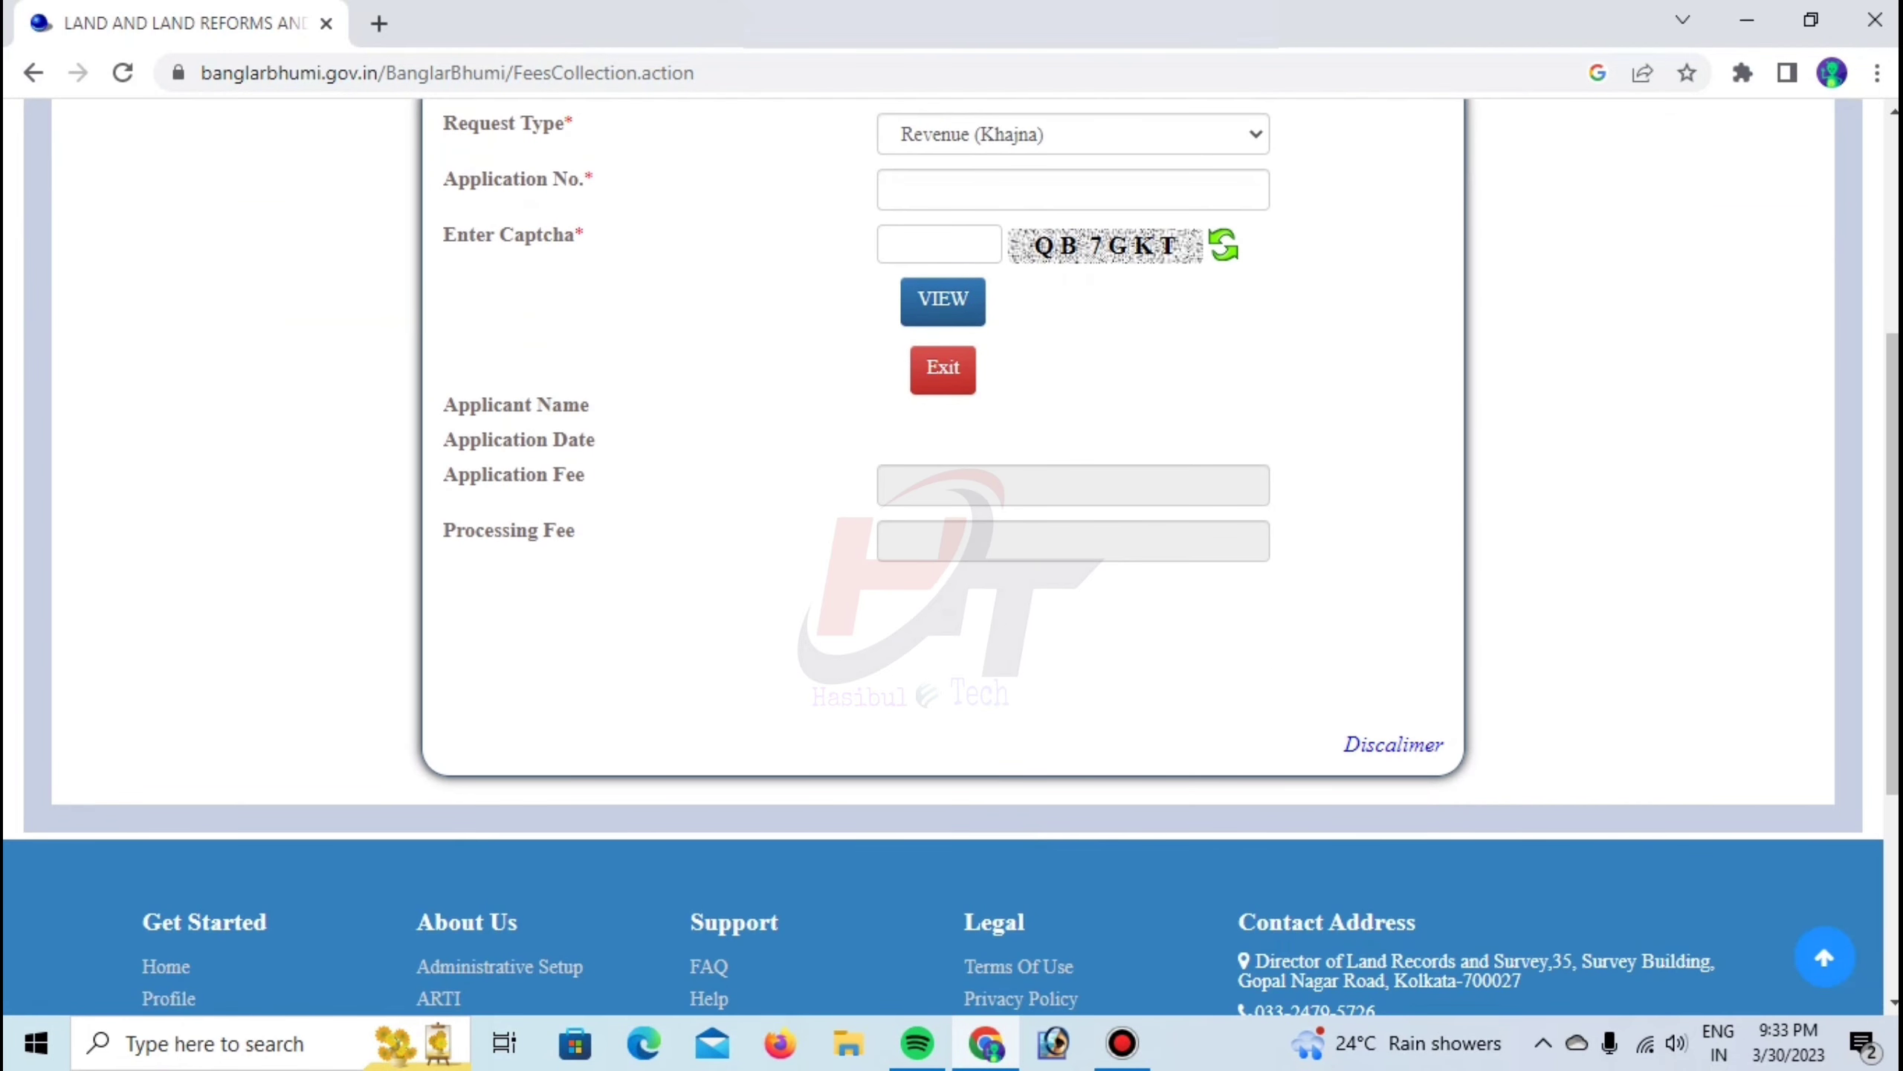
{"action": "scroll", "coordinate": [952, 540], "scroll_direction": "up", "scroll_amount": 2}
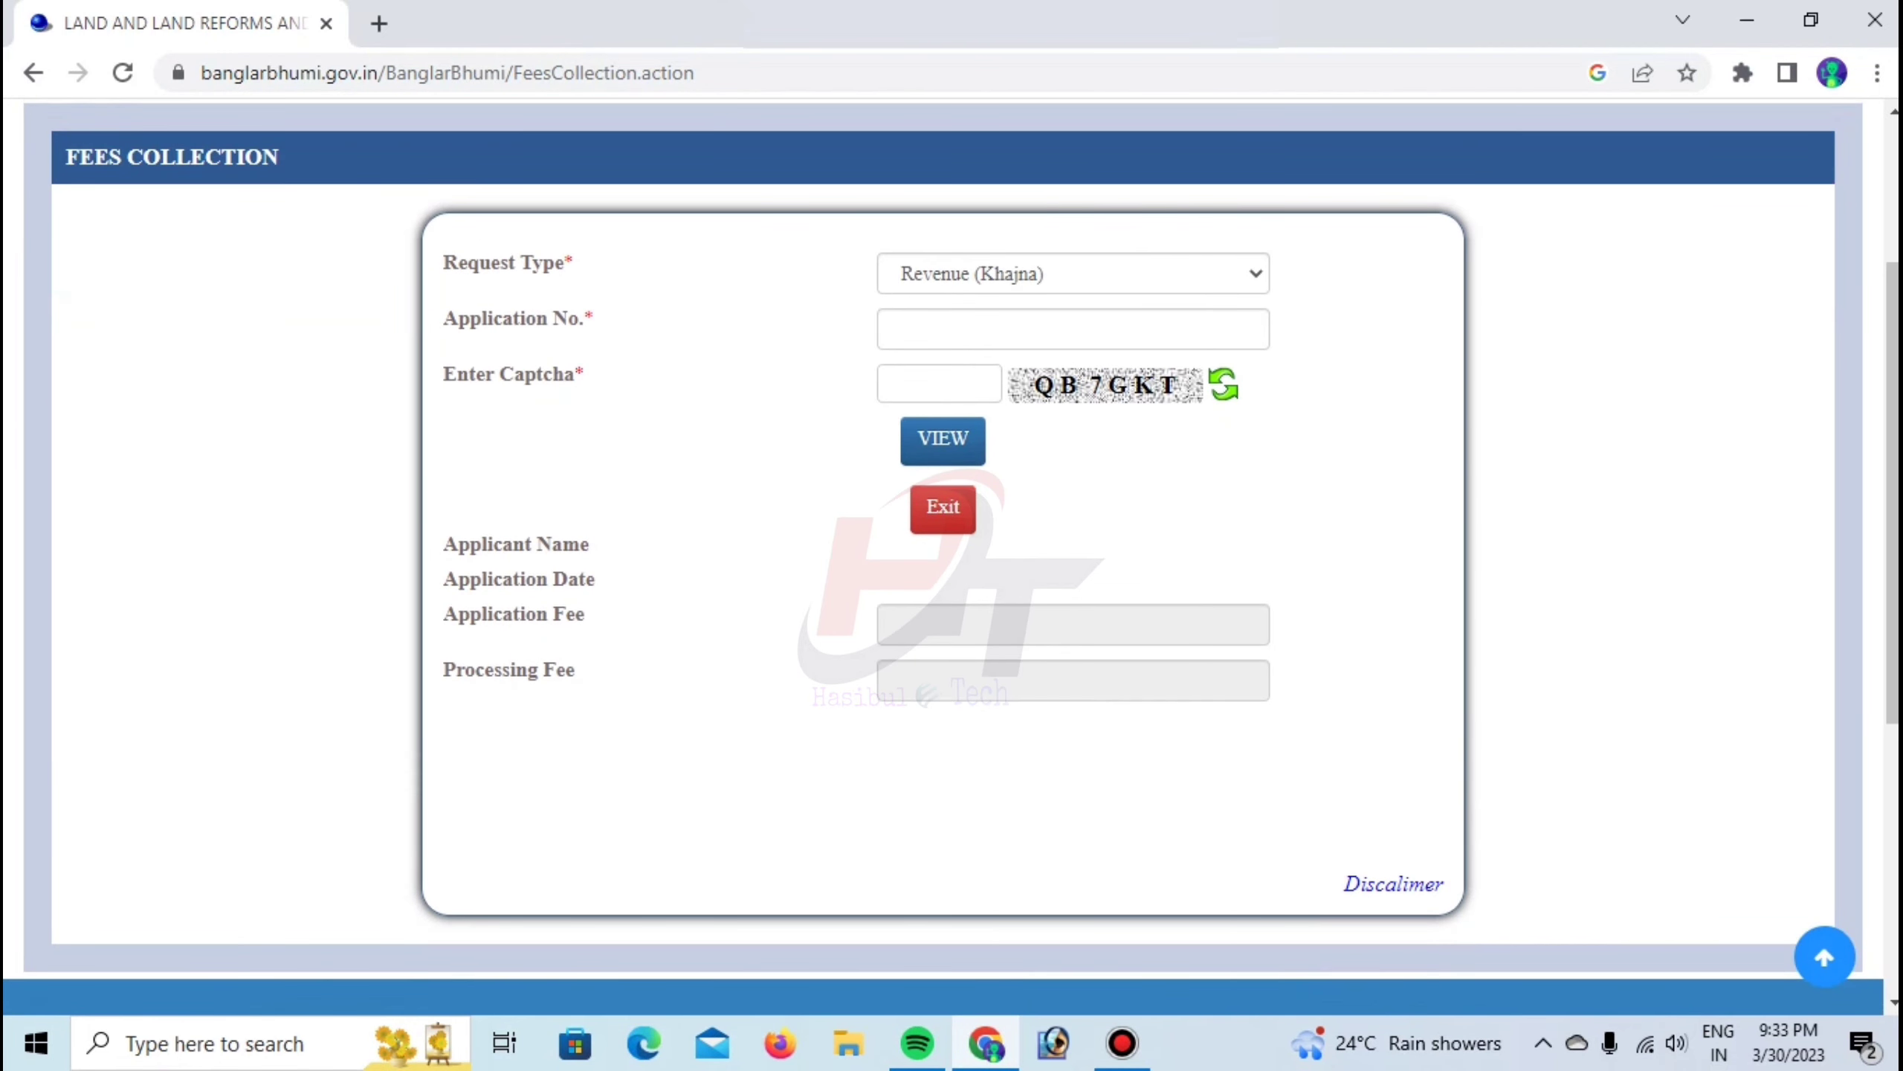
{"action": "scroll", "coordinate": [952, 540], "scroll_direction": "up", "scroll_amount": 4}
{"action": "scroll", "coordinate": [951, 540], "scroll_direction": "down", "scroll_amount": 4}
{"action": "scroll", "coordinate": [952, 540], "scroll_direction": "up", "scroll_amount": 4}
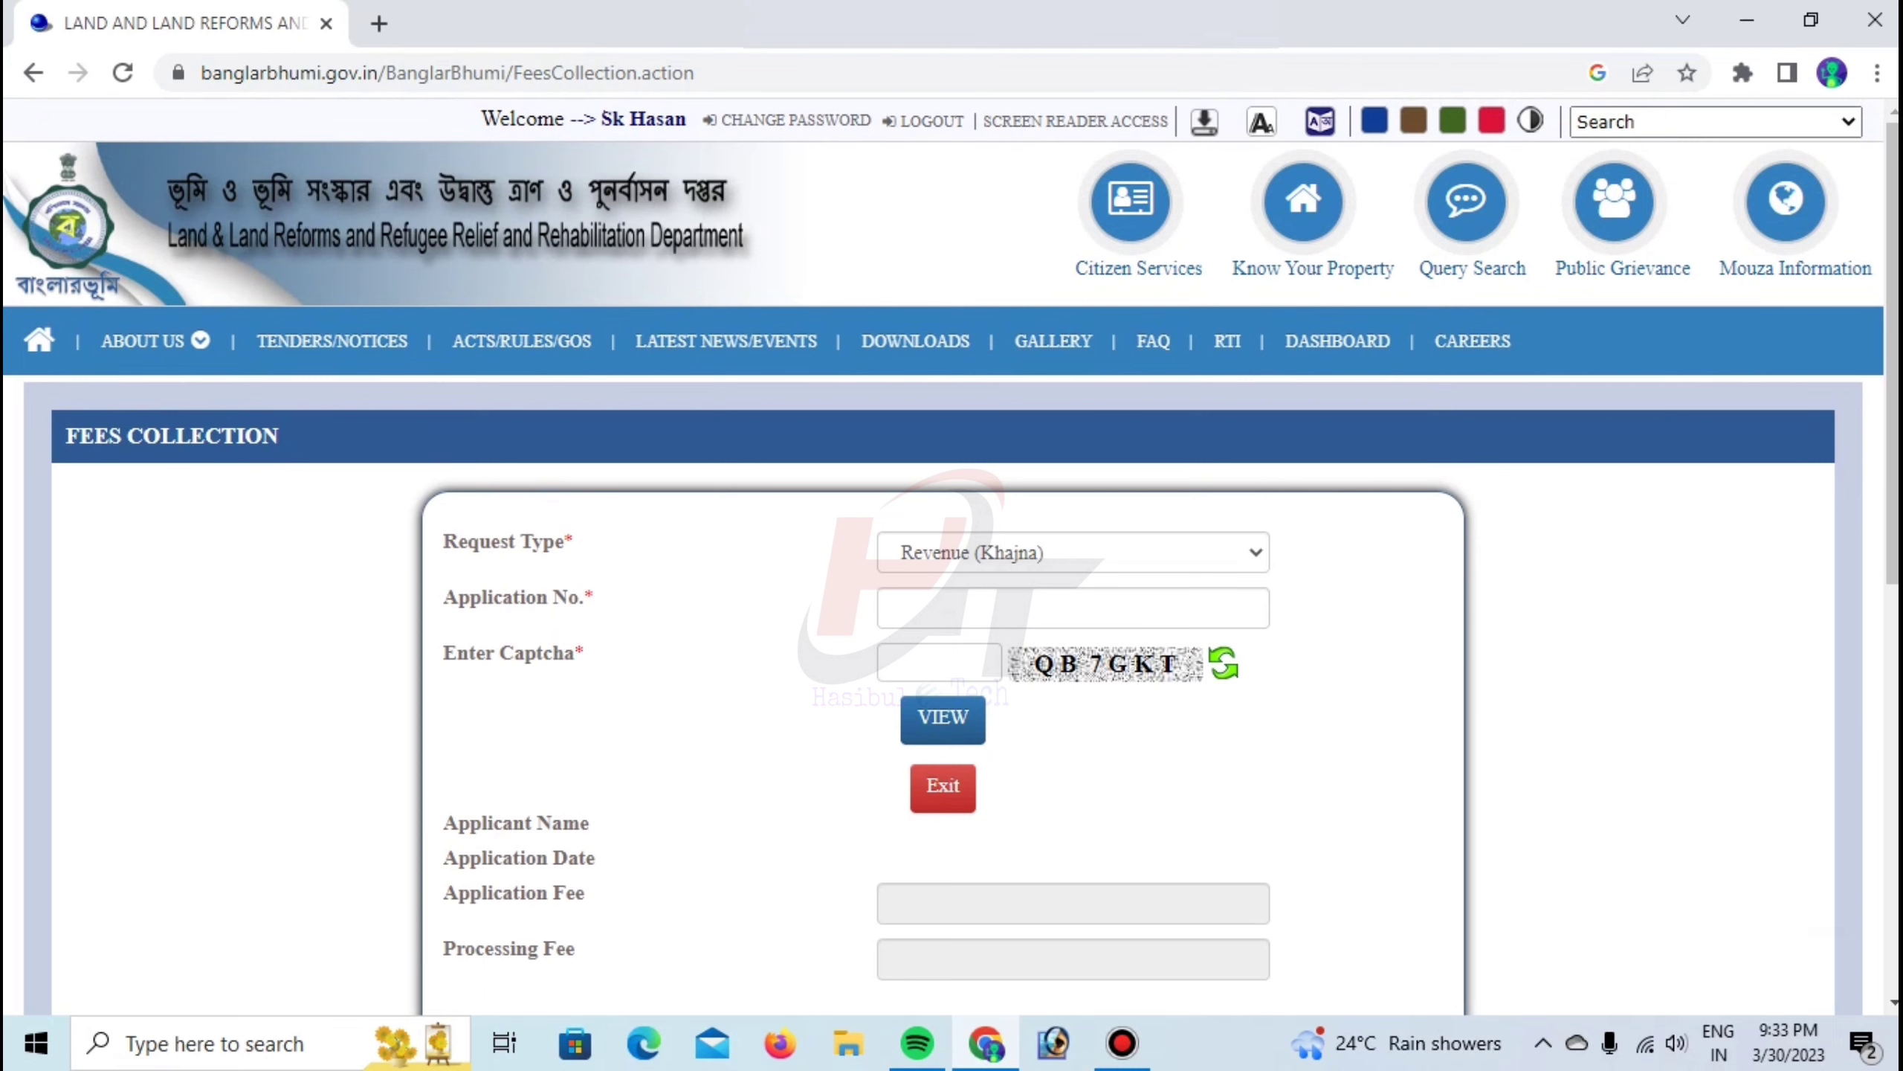
{"action": "scroll", "coordinate": [952, 540], "scroll_direction": "down", "scroll_amount": 2}
{"action": "scroll", "coordinate": [952, 540], "scroll_direction": "up", "scroll_amount": 2}
Step: Open the GRN Search page from Citizen Services and choose REVENUE as request type
{"action": "left_click", "coordinate": [1130, 200]}
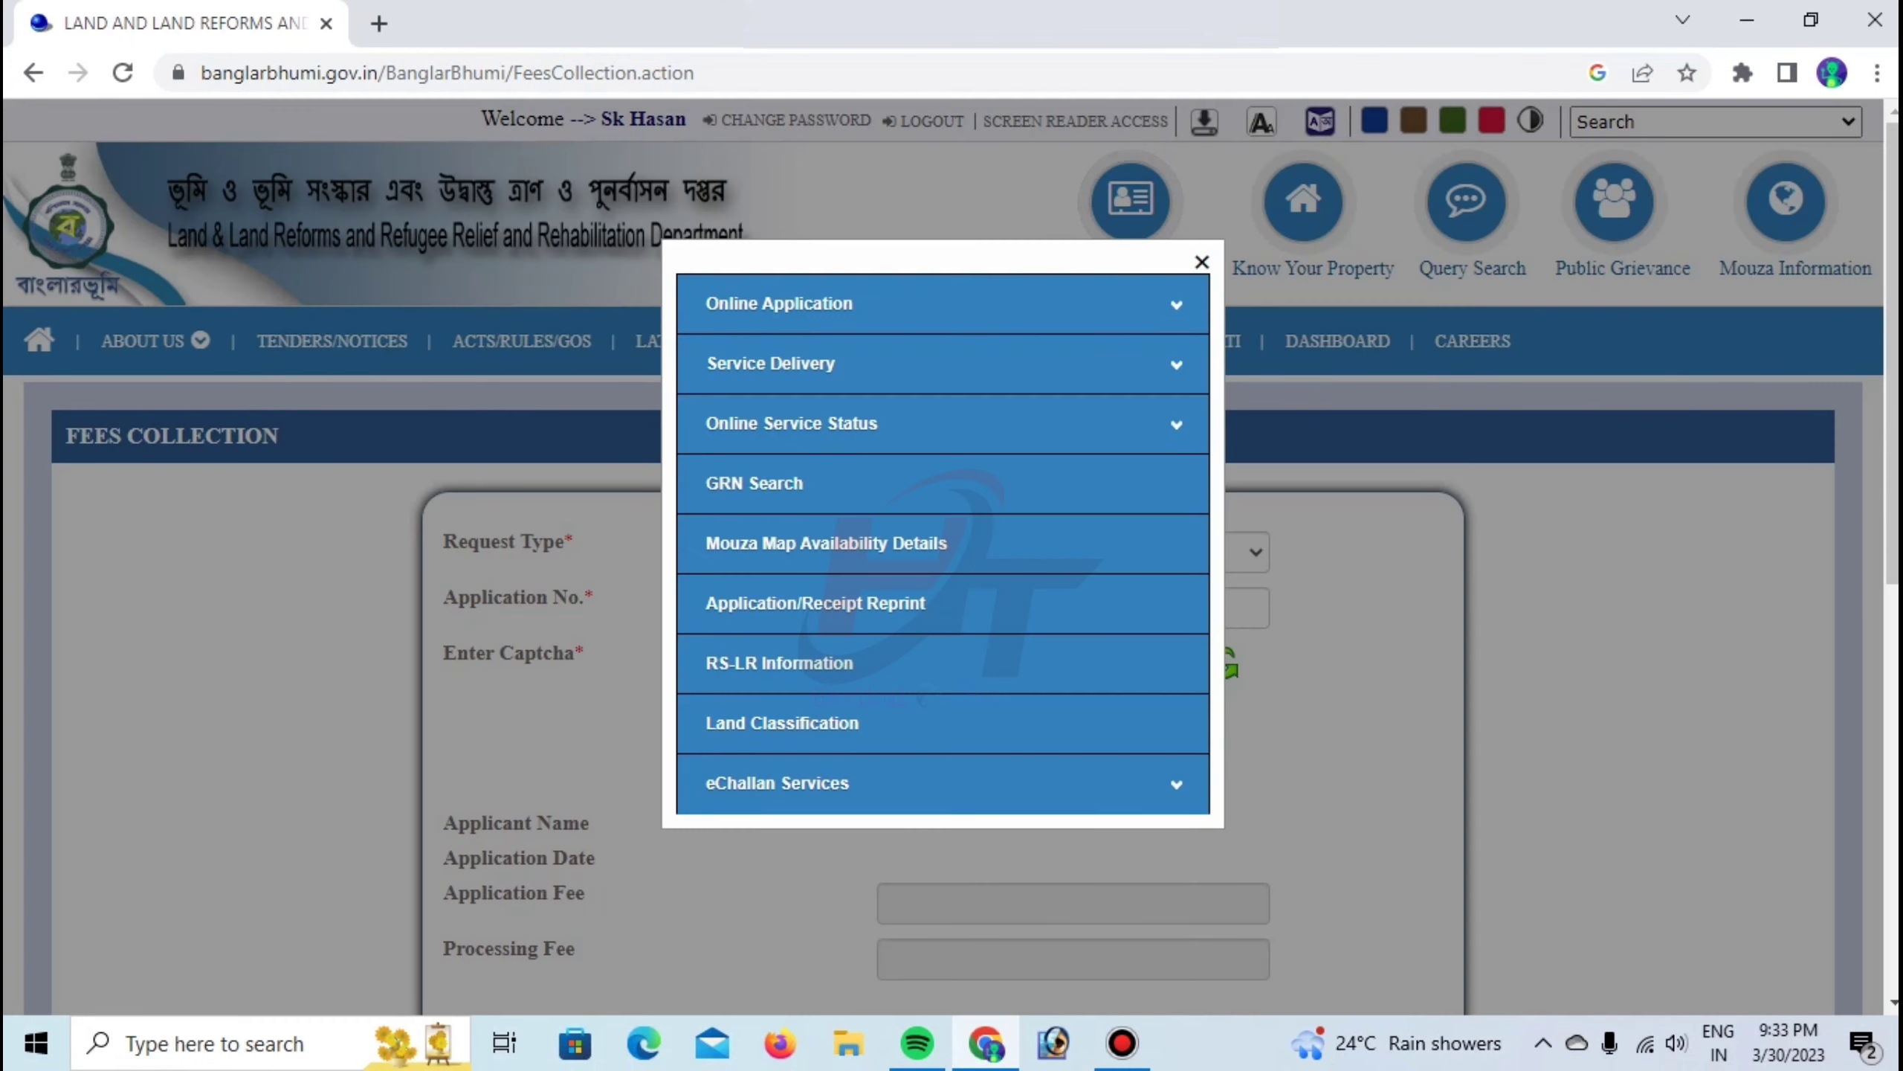
{"action": "left_click", "coordinate": [754, 483]}
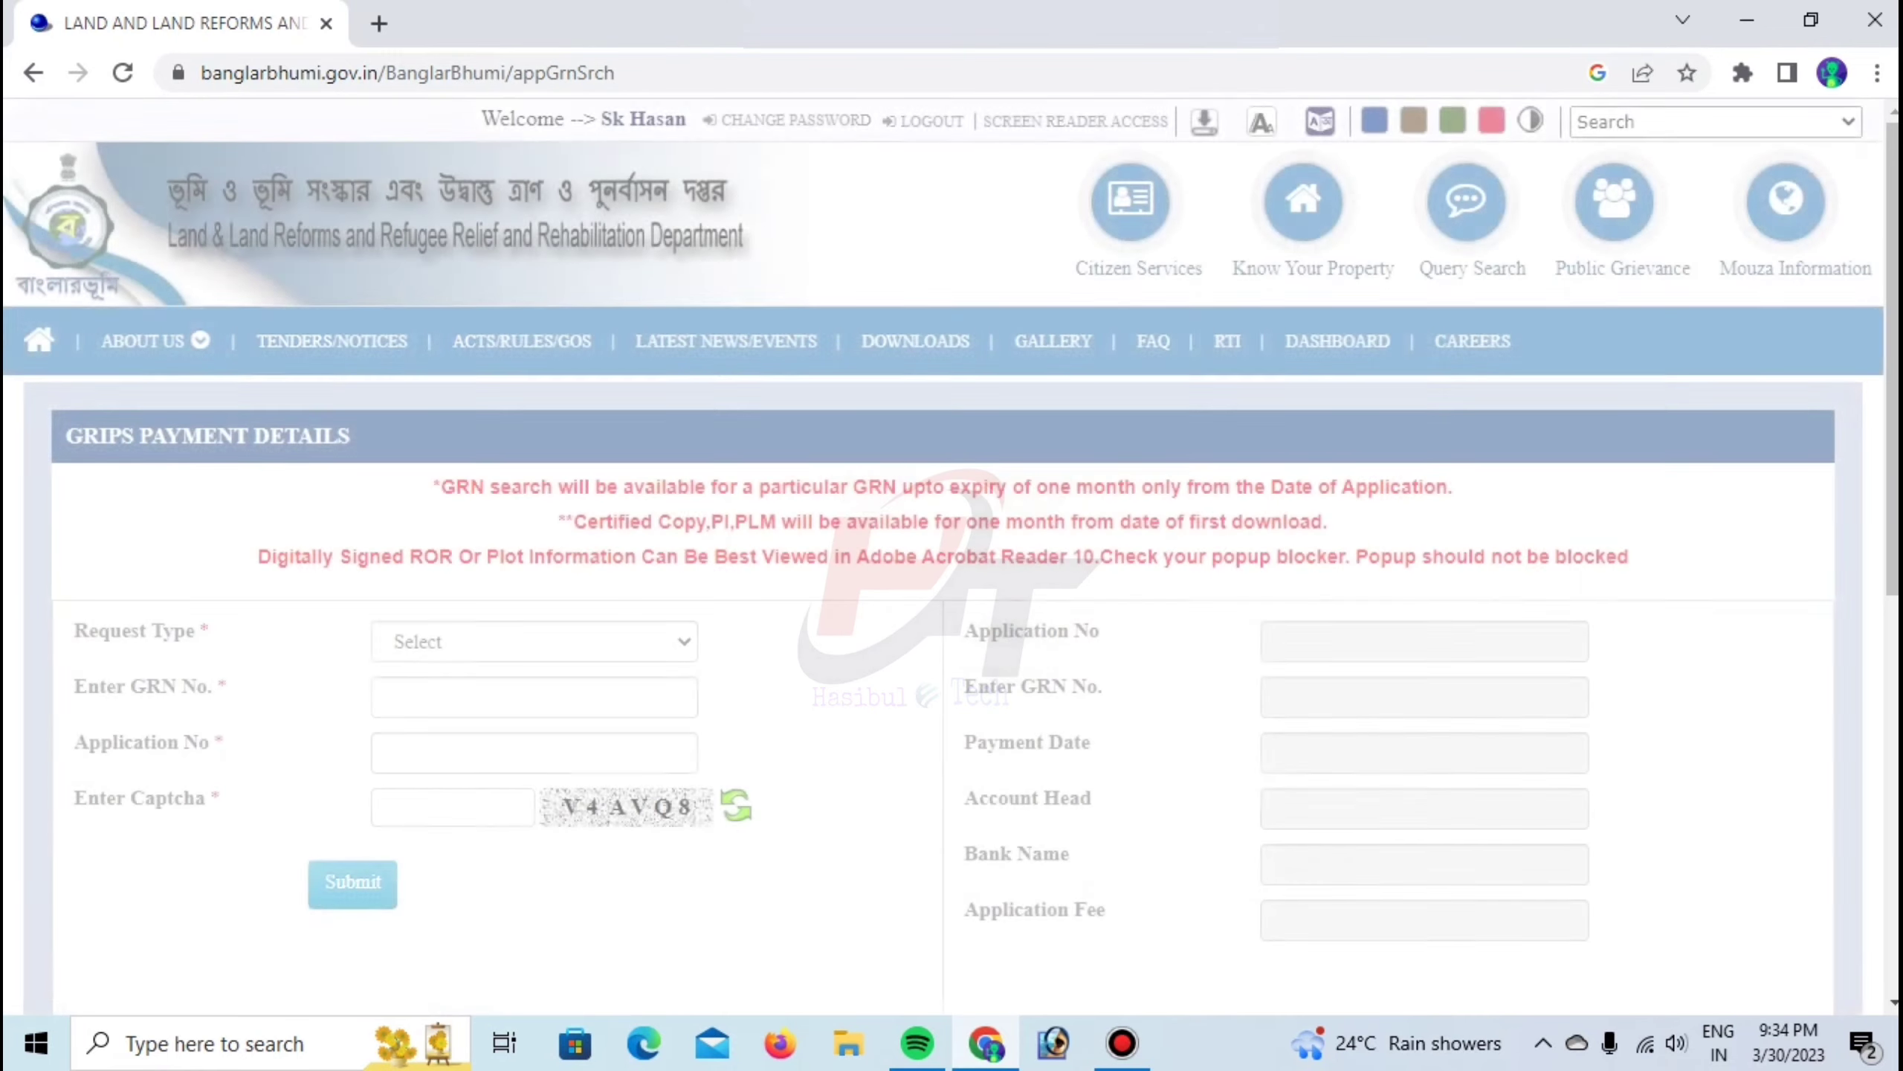
{"action": "scroll", "coordinate": [952, 554], "scroll_direction": "down", "scroll_amount": 2}
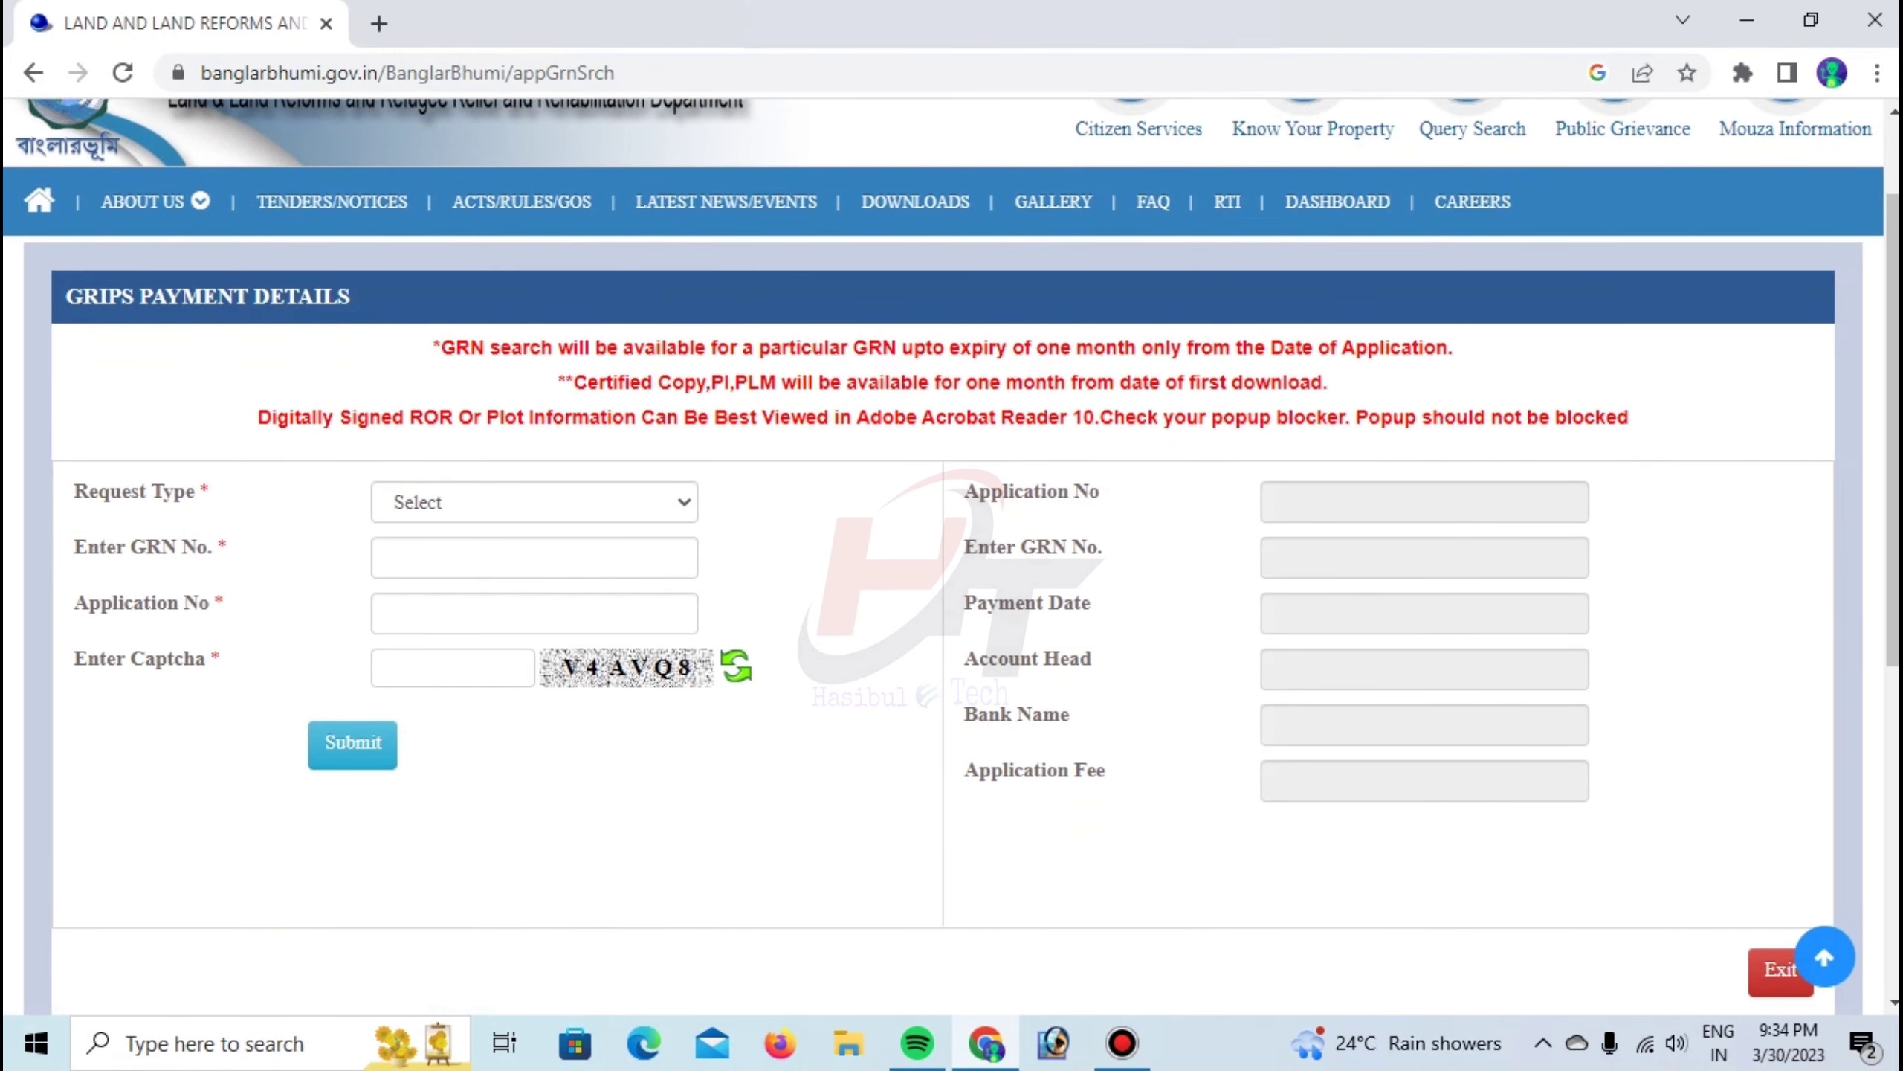
{"action": "left_click", "coordinate": [534, 502]}
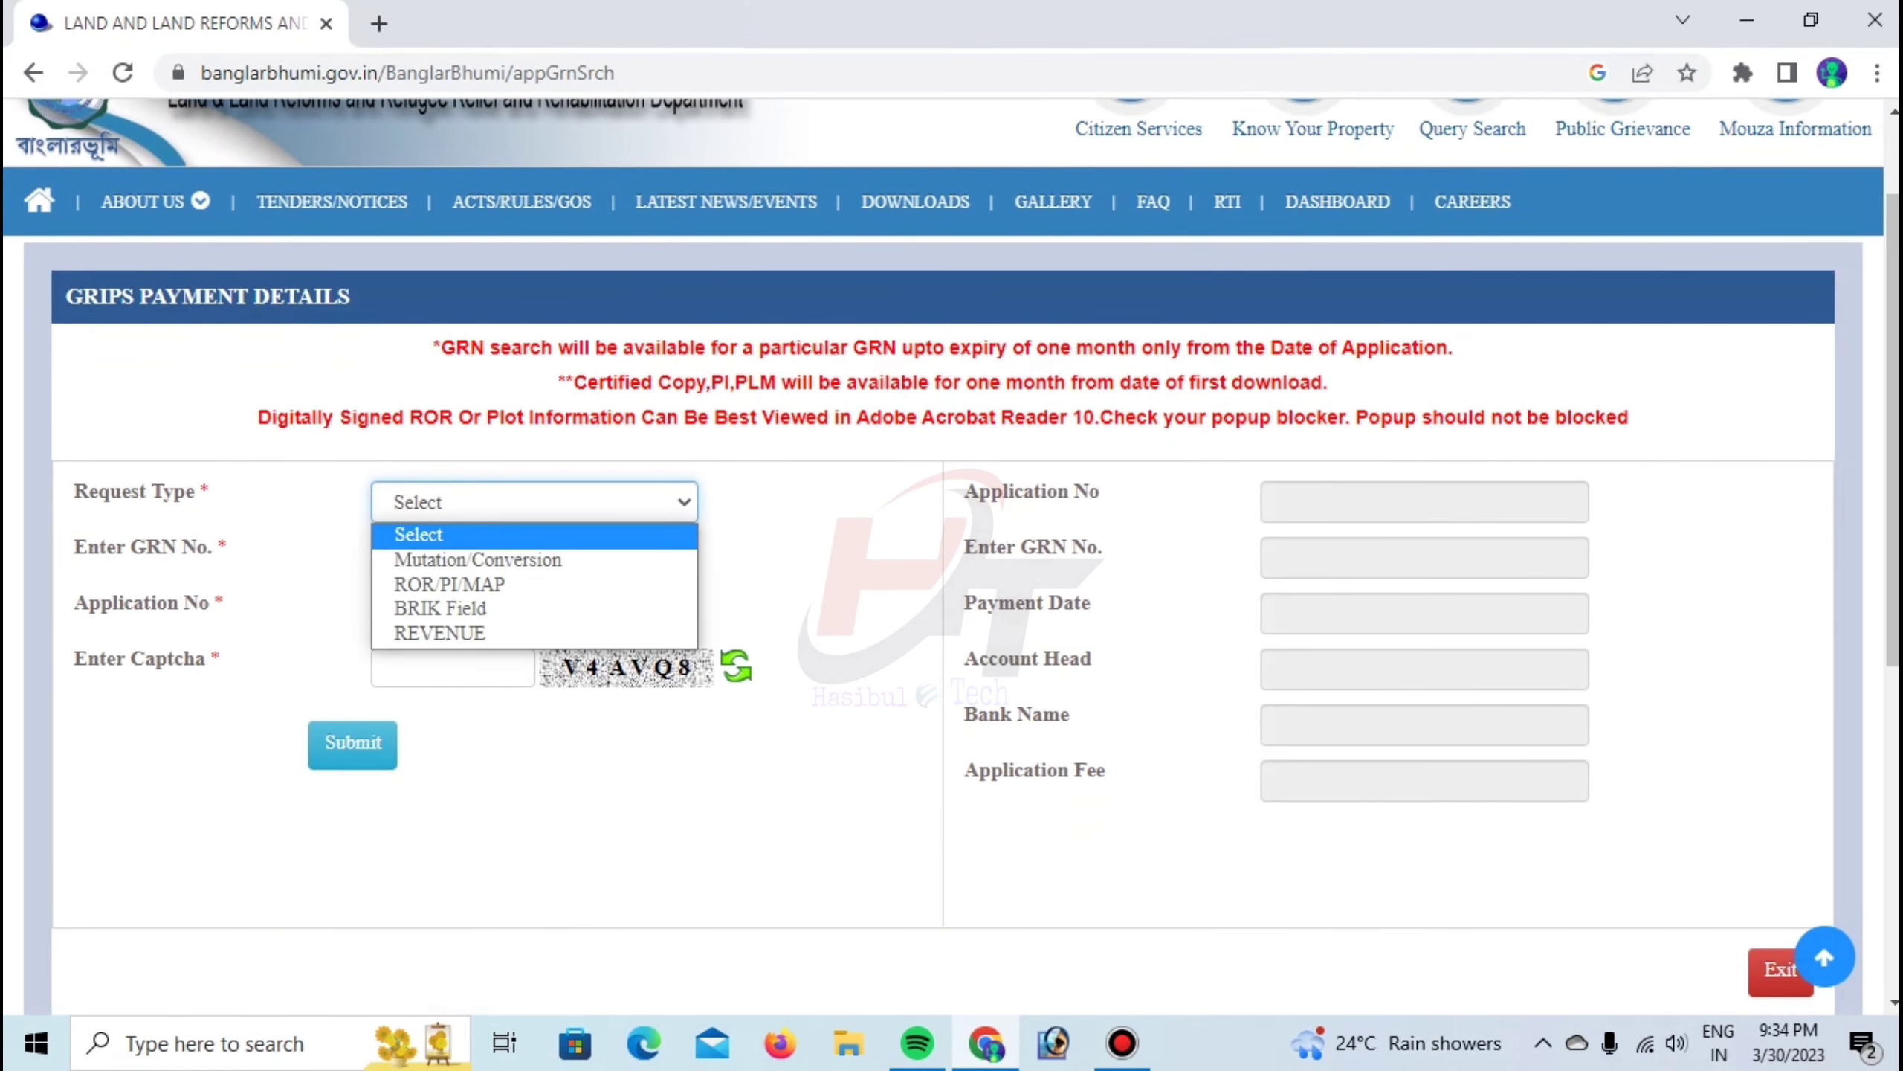
{"action": "key", "text": "Return"}
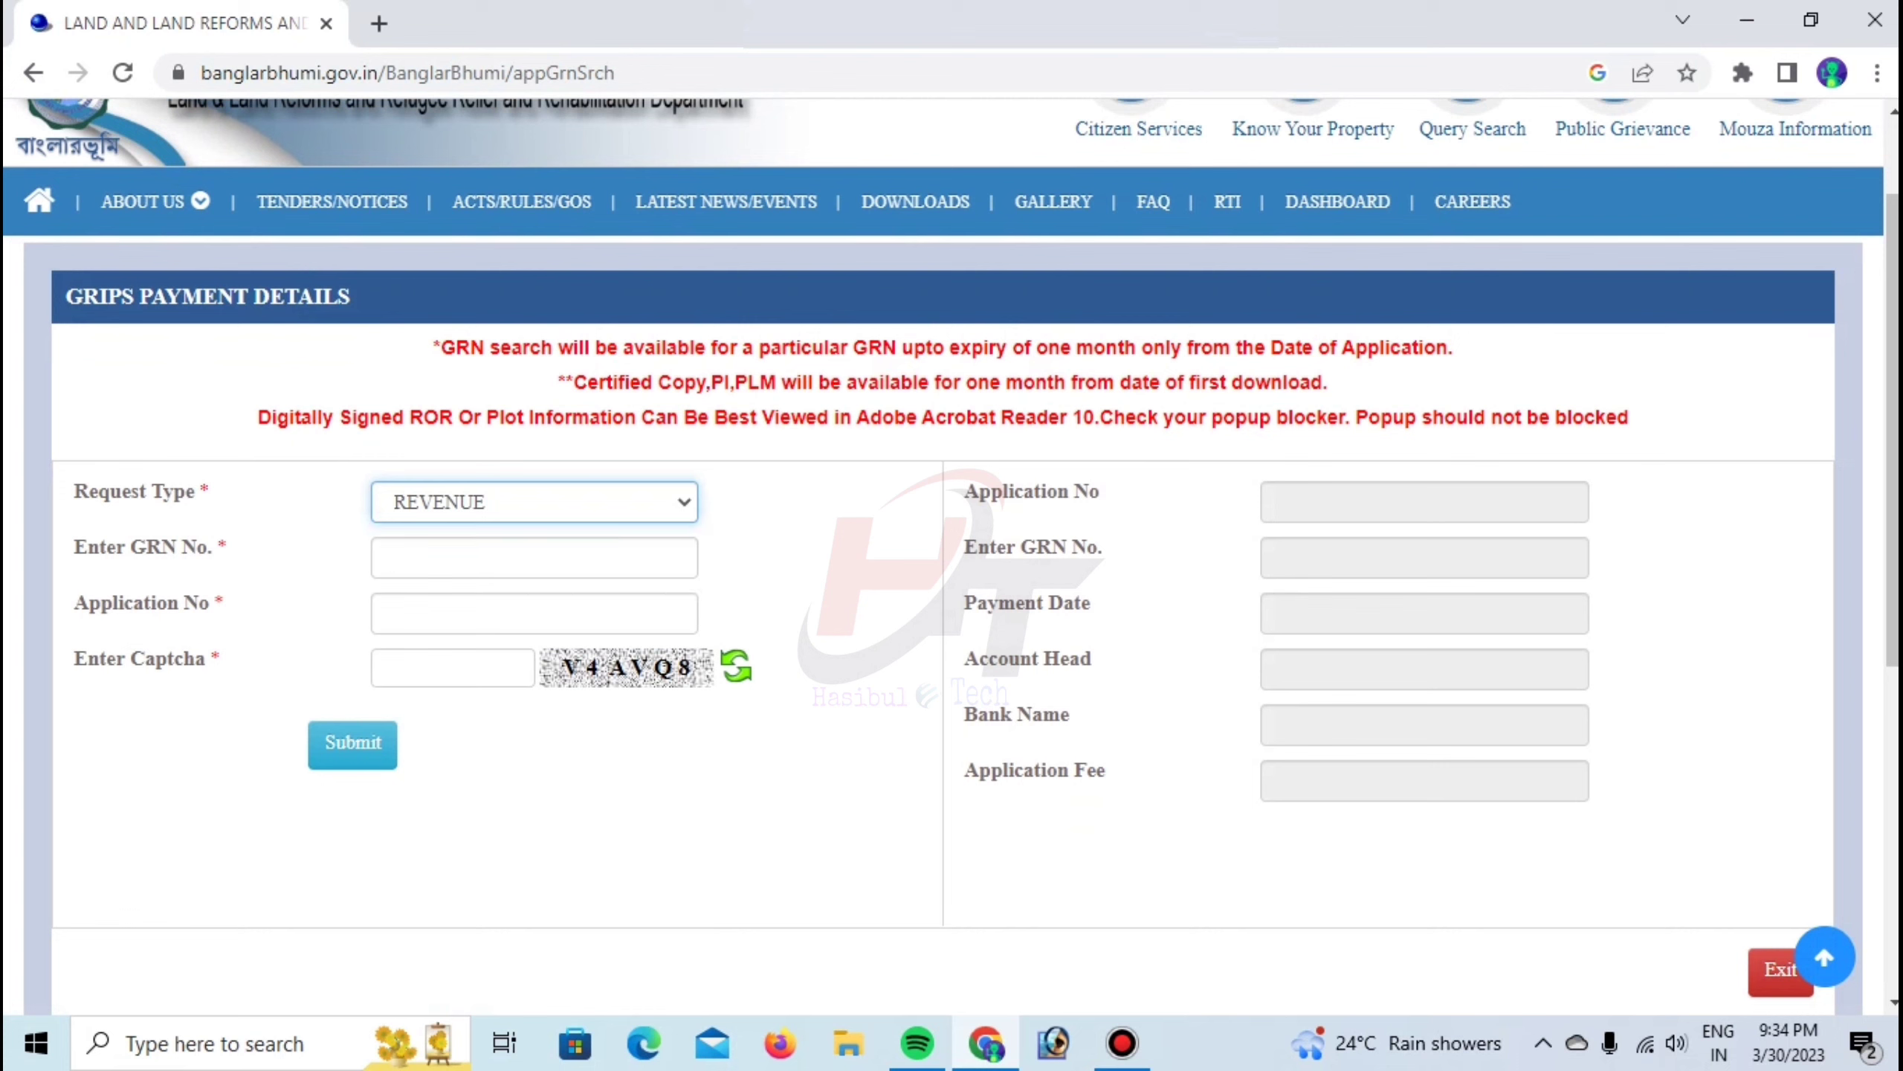
Step: Visit the GRN number, Application No and Captcha fields on the GRIPS page
{"action": "left_click", "coordinate": [534, 557]}
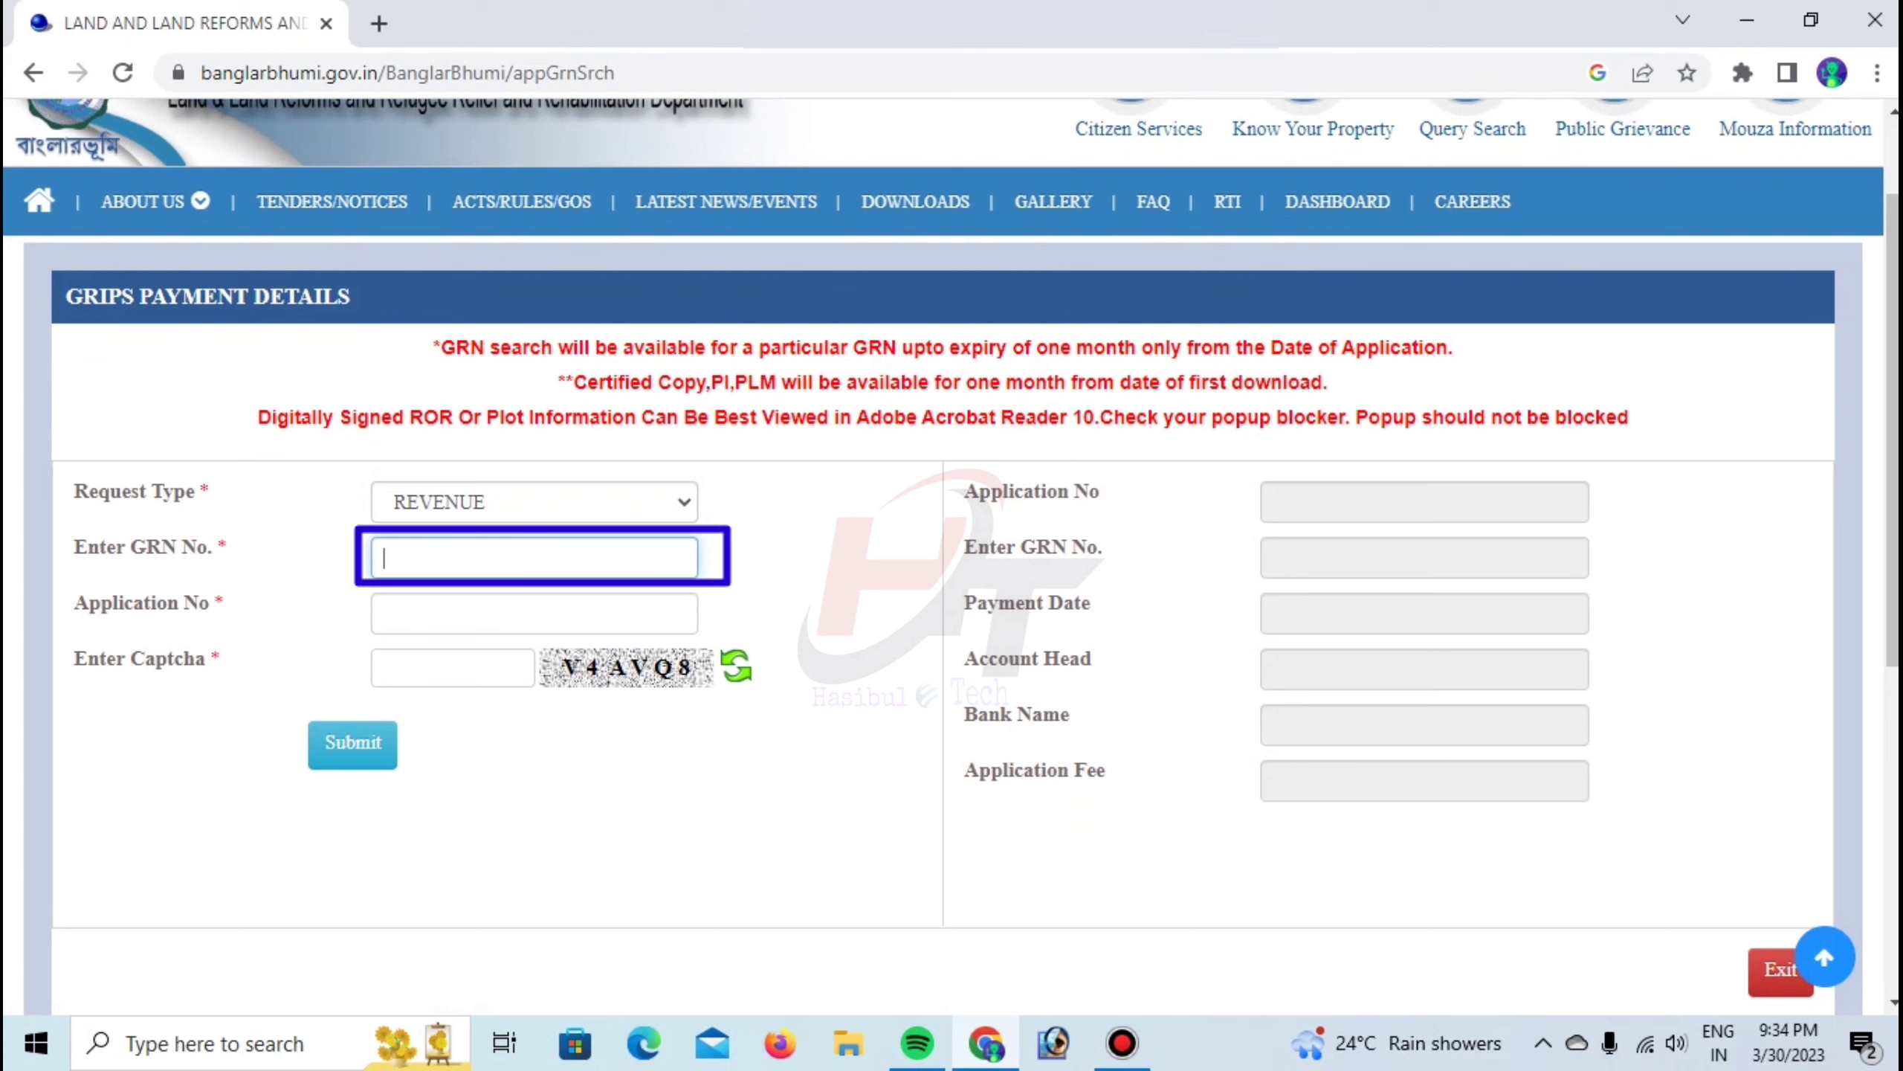
{"action": "left_click", "coordinate": [534, 614]}
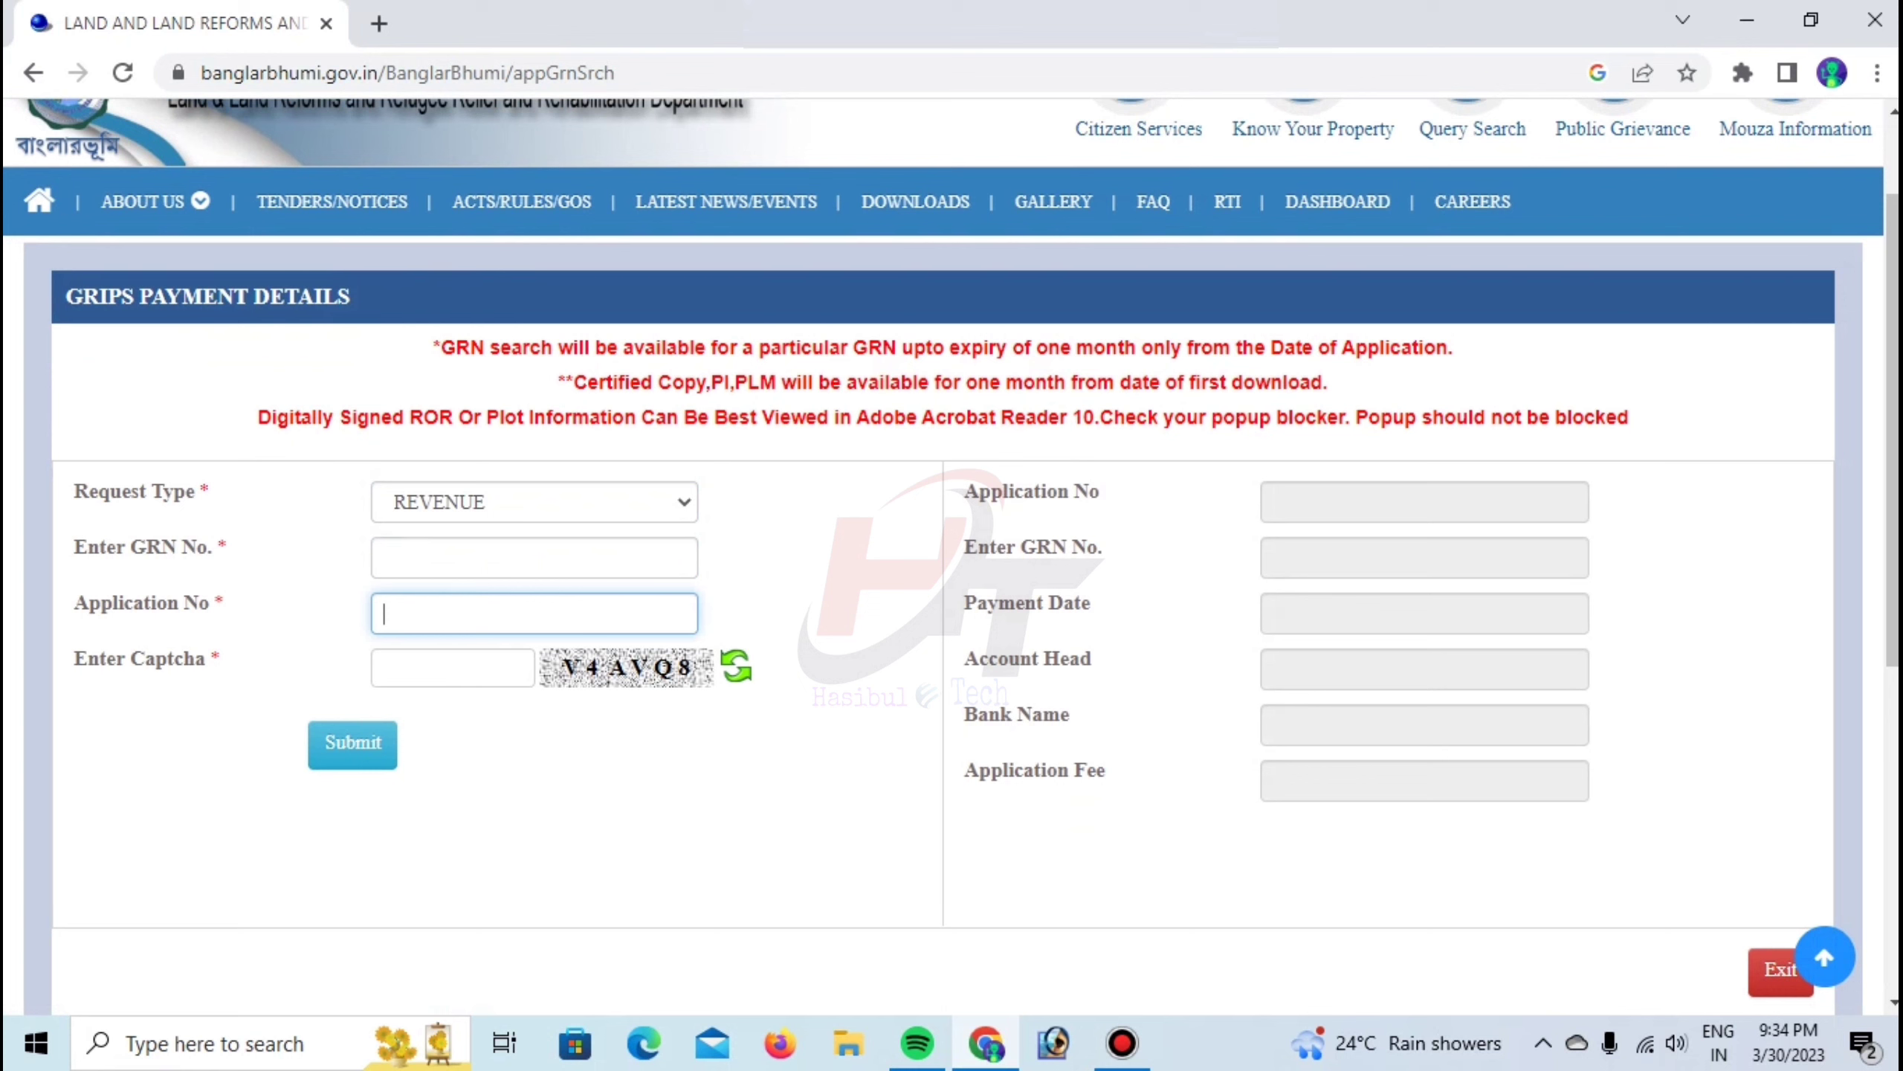
{"action": "scroll", "coordinate": [684, 525], "scroll_direction": "down", "scroll_amount": 4}
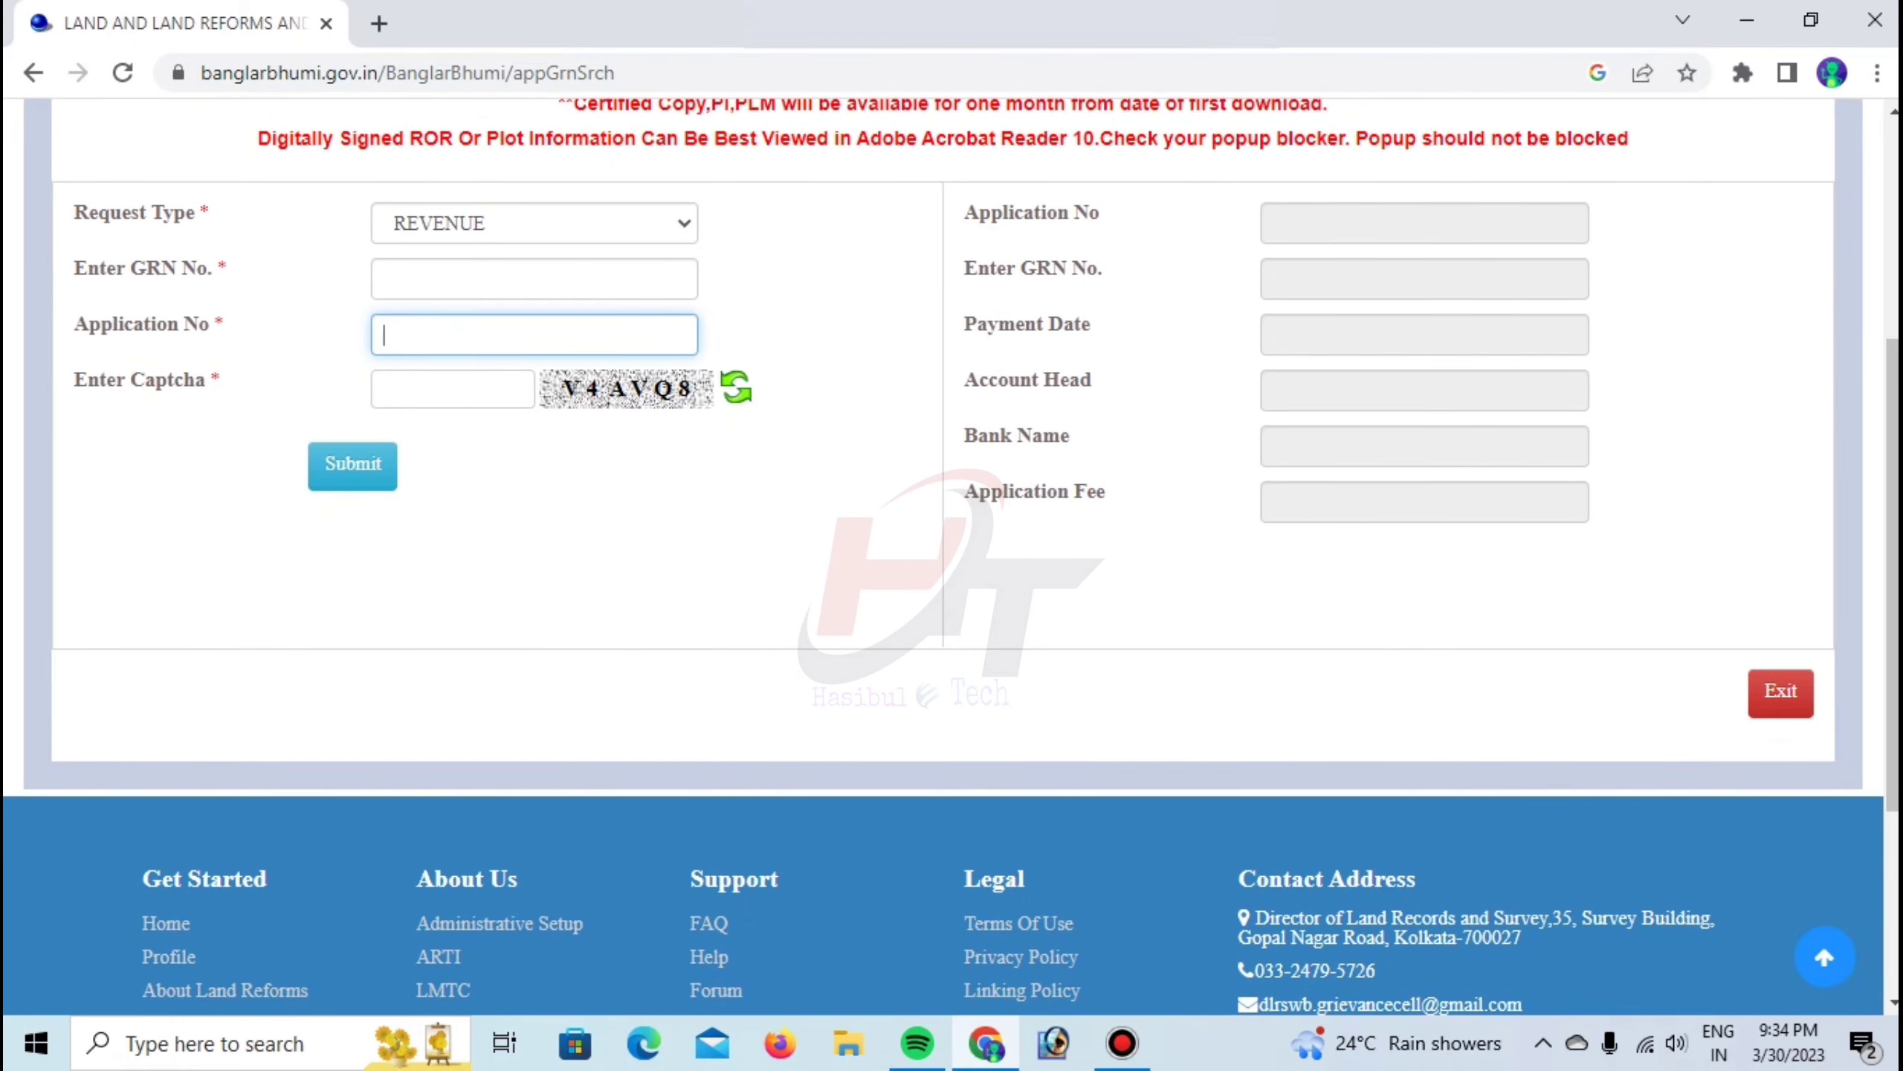
{"action": "left_click", "coordinate": [384, 389]}
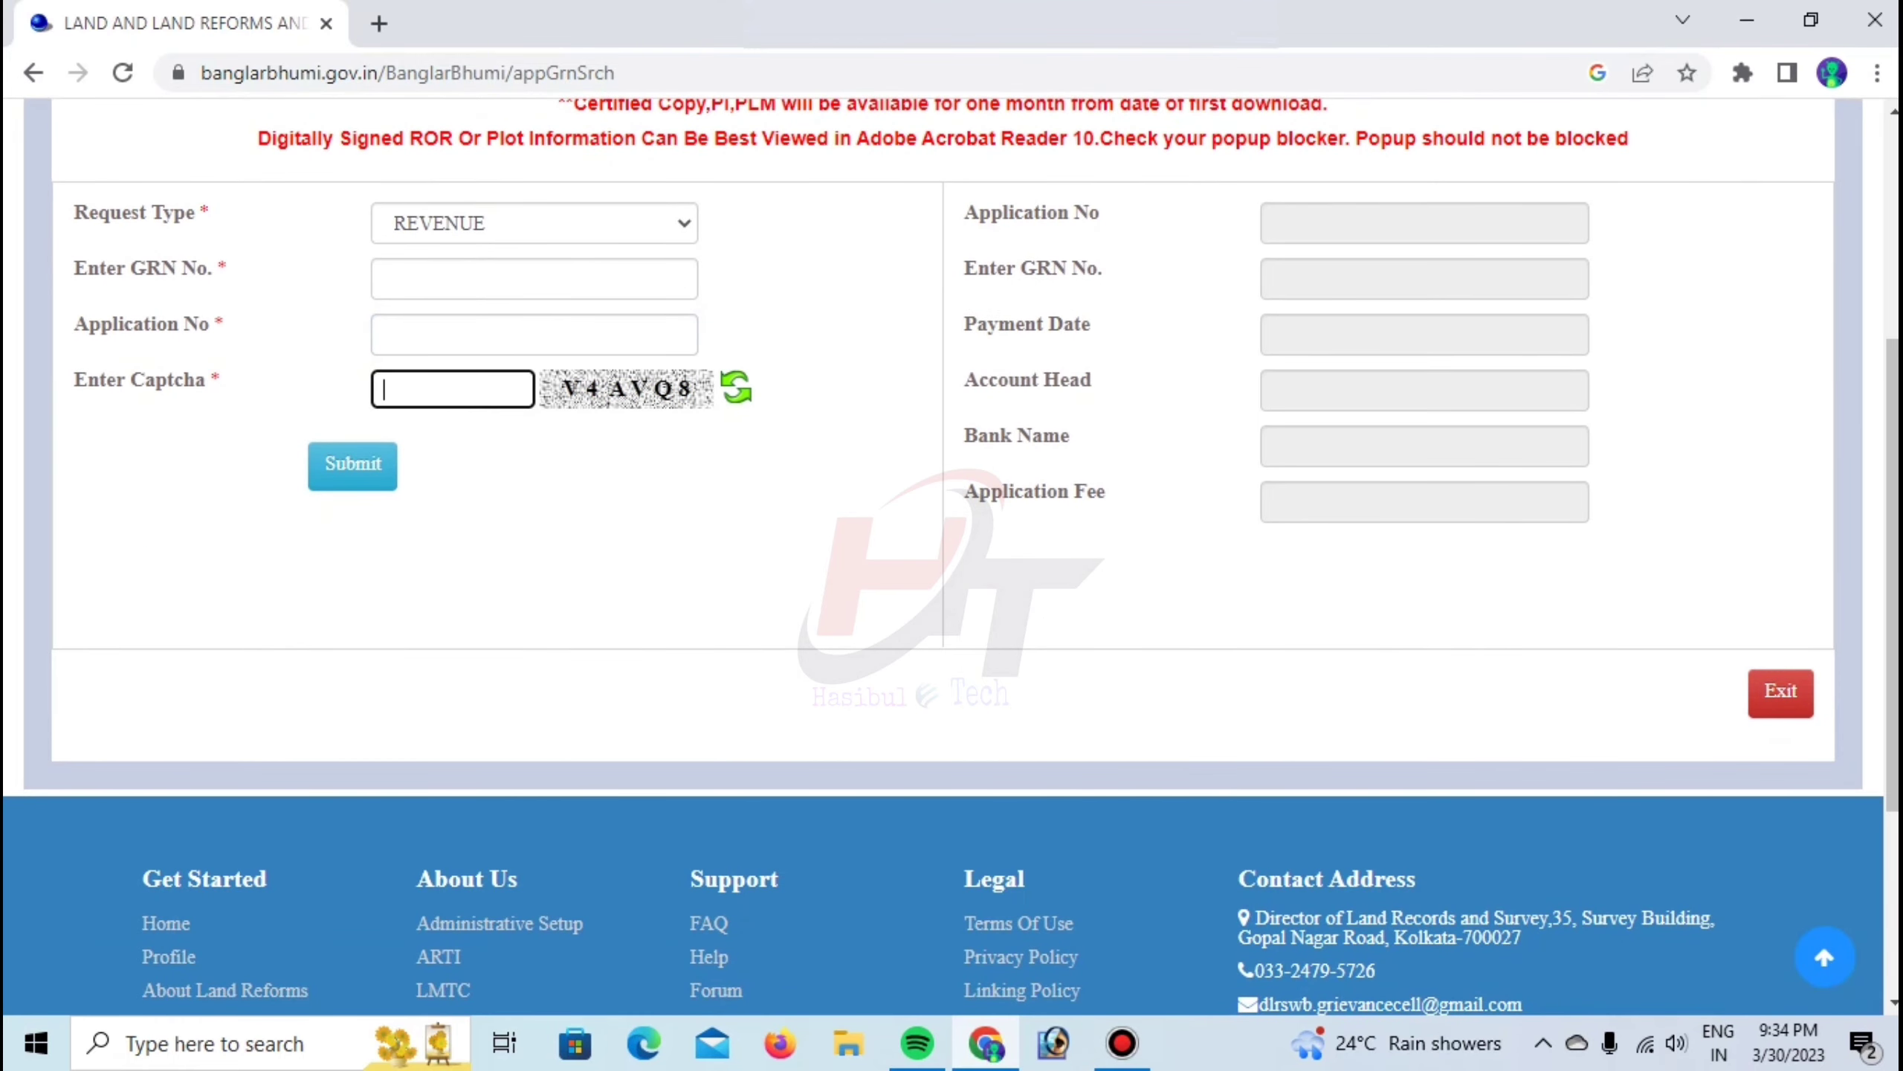
{"action": "scroll", "coordinate": [952, 525], "scroll_direction": "up", "scroll_amount": 2}
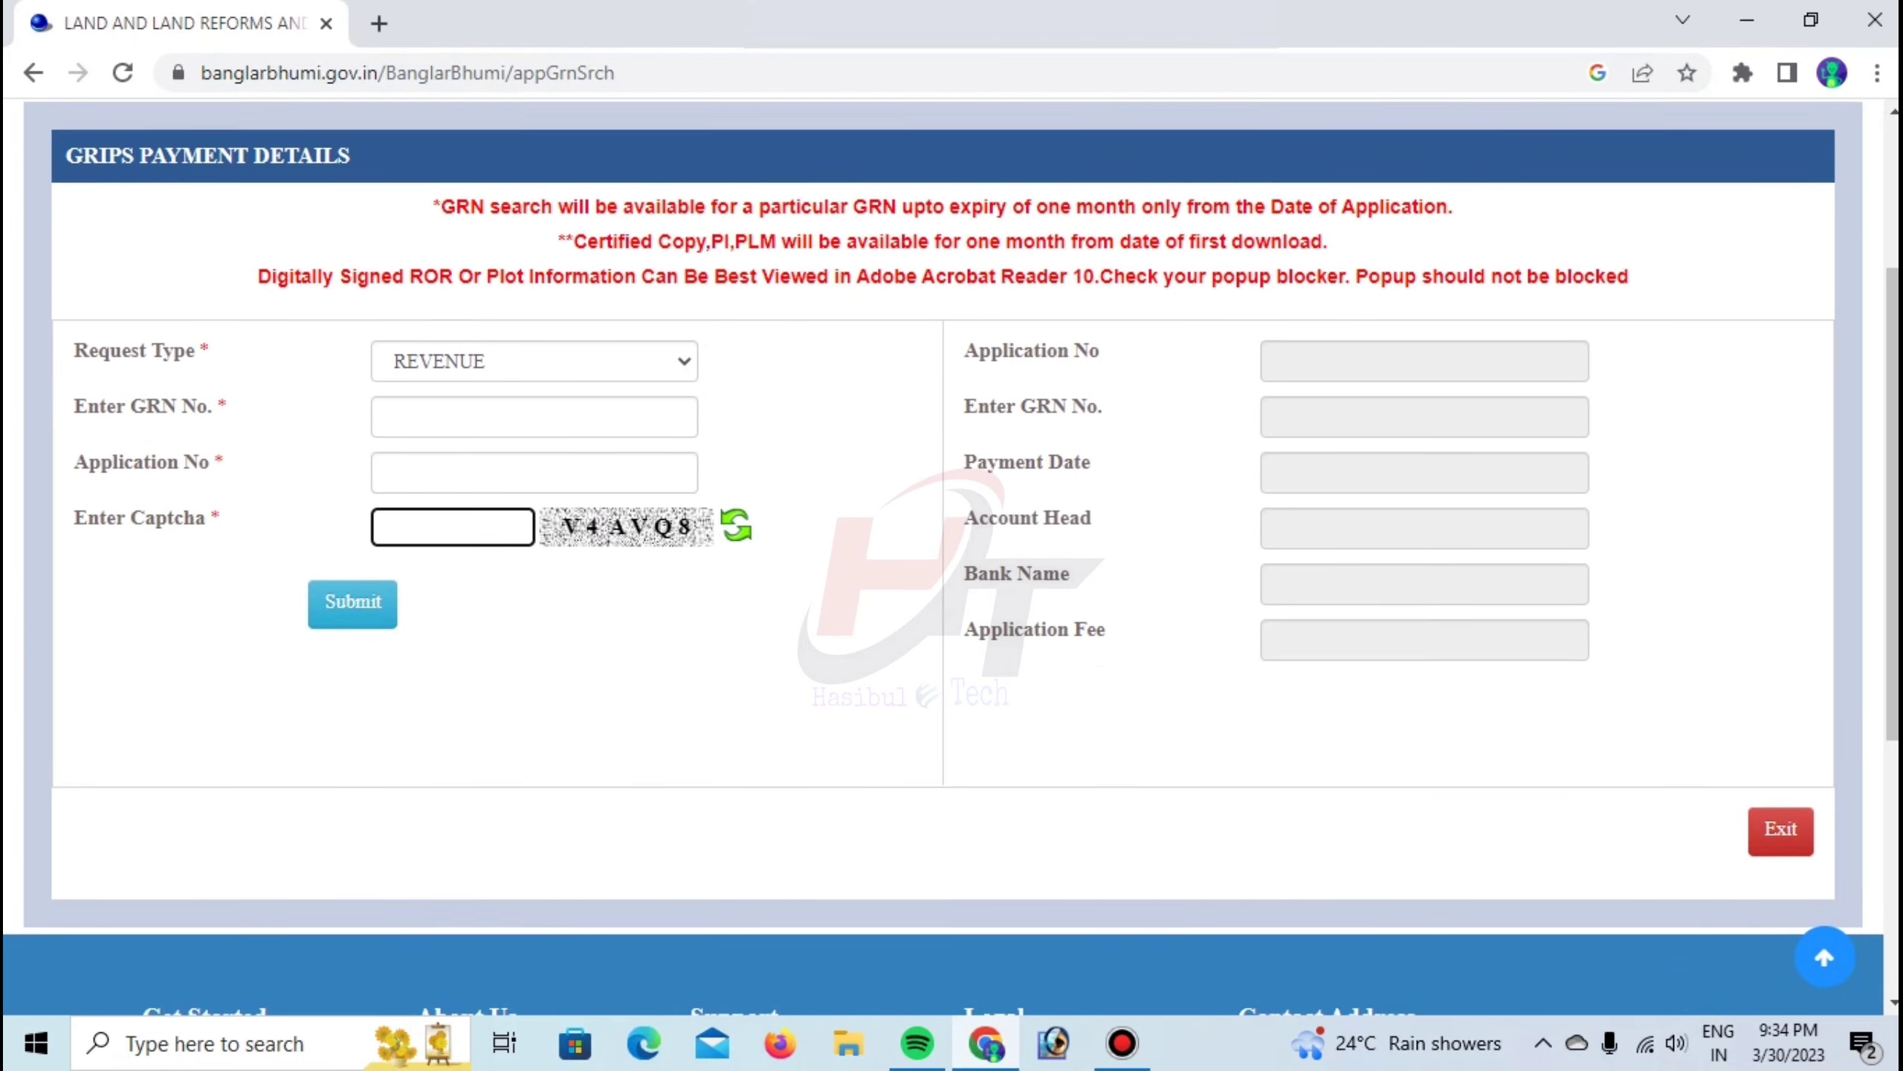
{"action": "scroll", "coordinate": [952, 525], "scroll_direction": "down", "scroll_amount": 2}
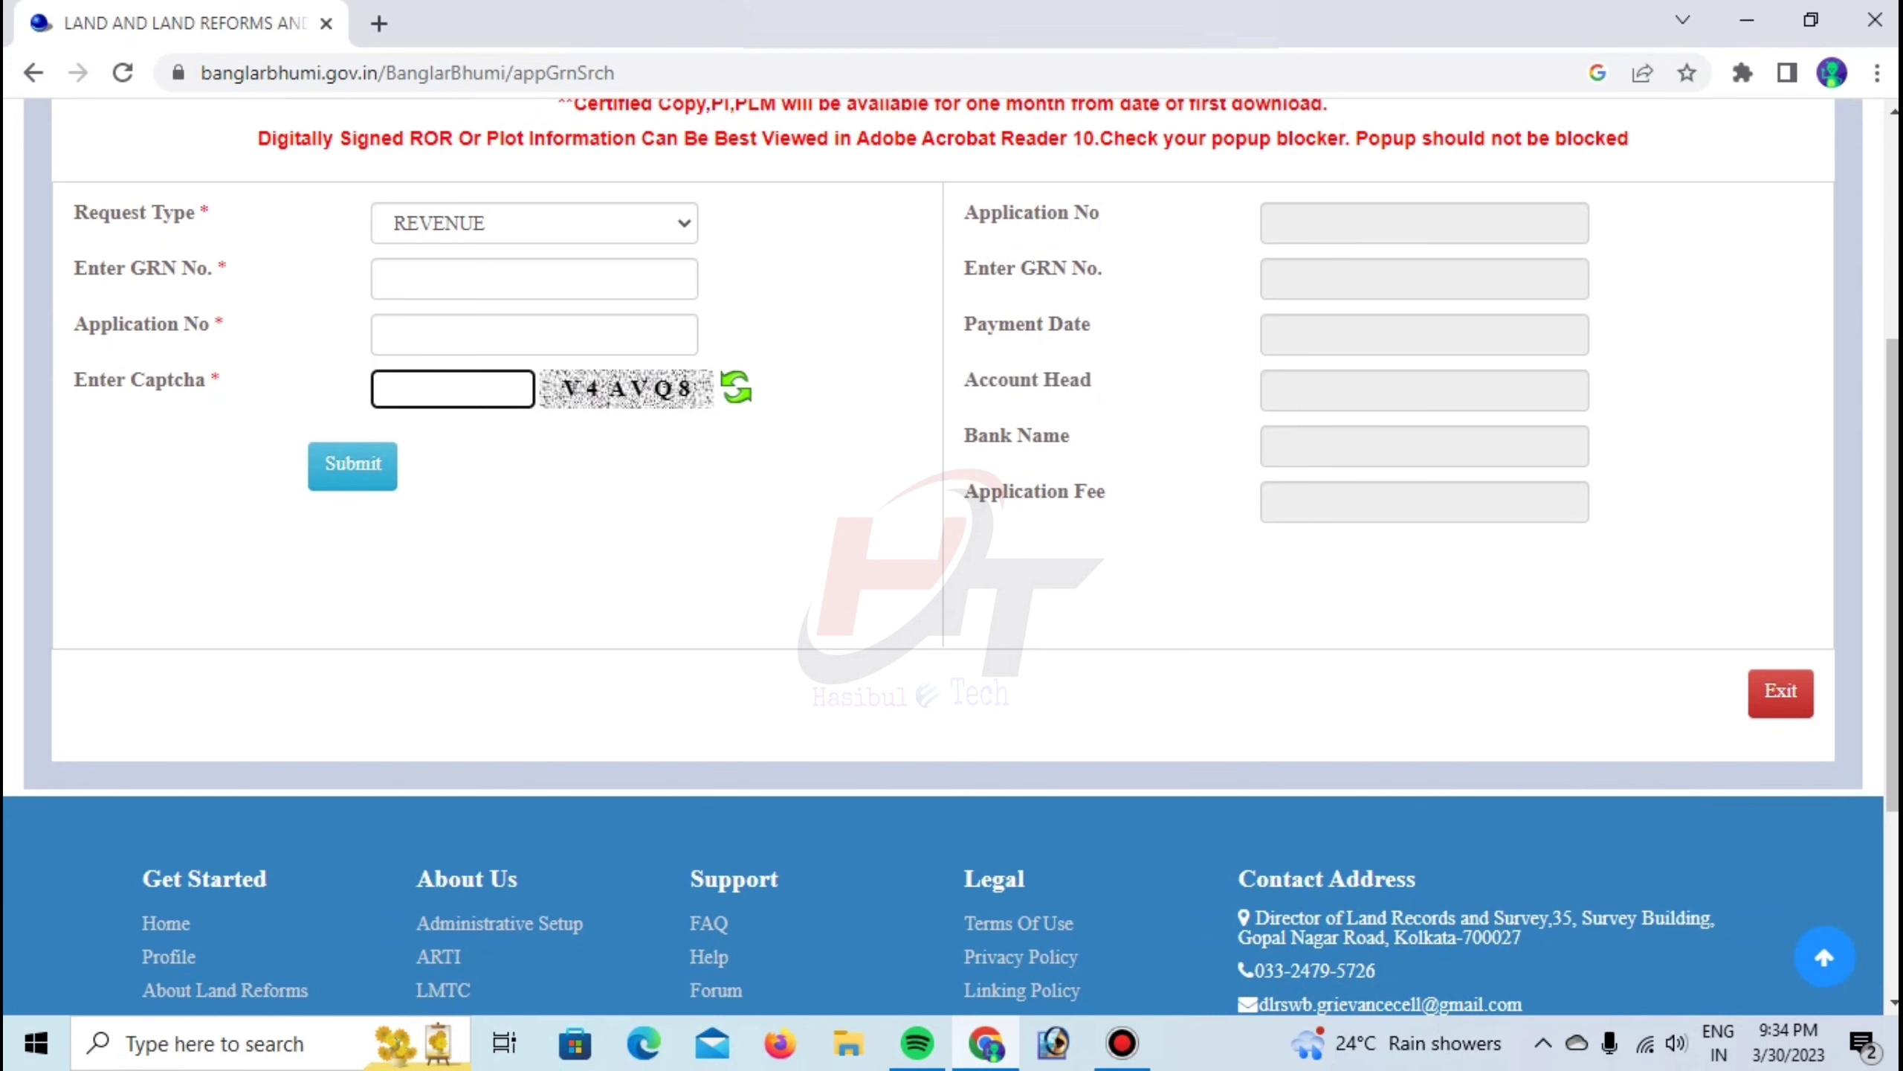
{"action": "scroll", "coordinate": [952, 525], "scroll_direction": "up", "scroll_amount": 6}
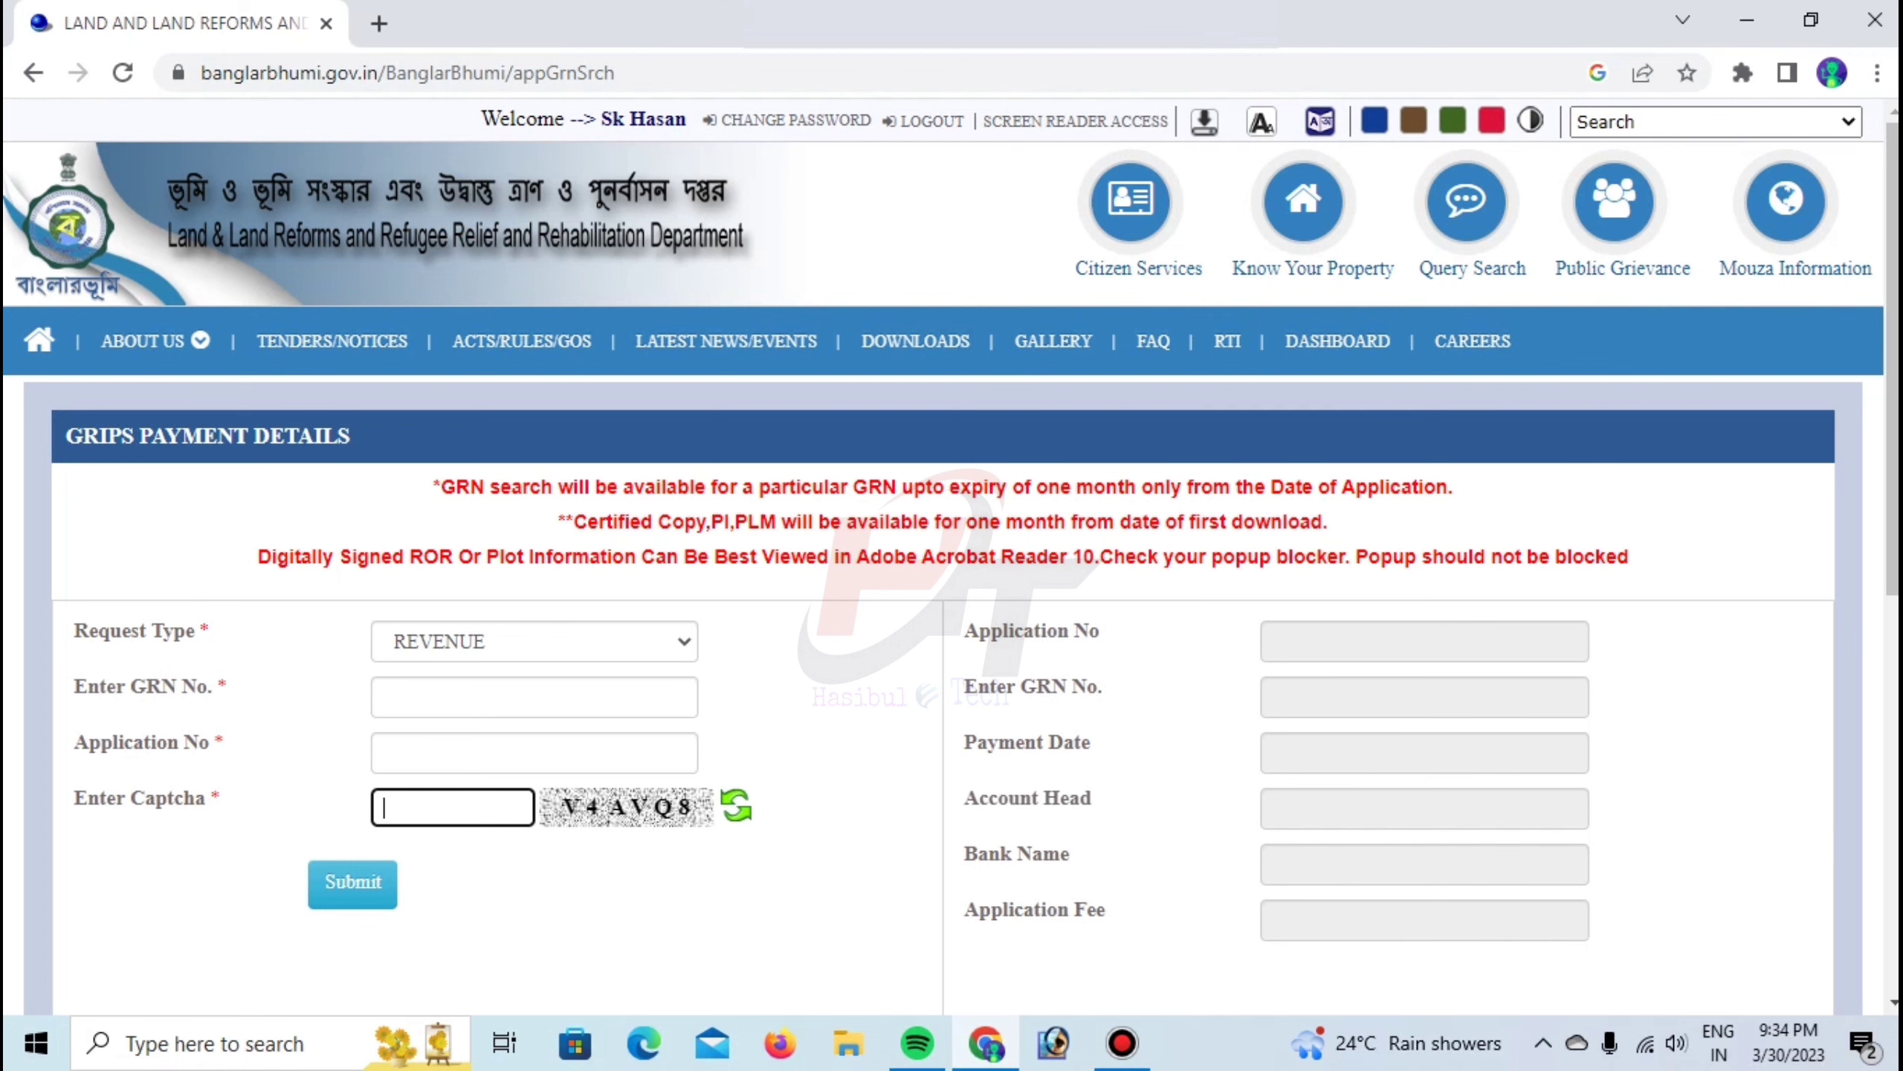
{"action": "scroll", "coordinate": [952, 525], "scroll_direction": "down", "scroll_amount": 3}
{"action": "scroll", "coordinate": [952, 525], "scroll_direction": "up", "scroll_amount": 3}
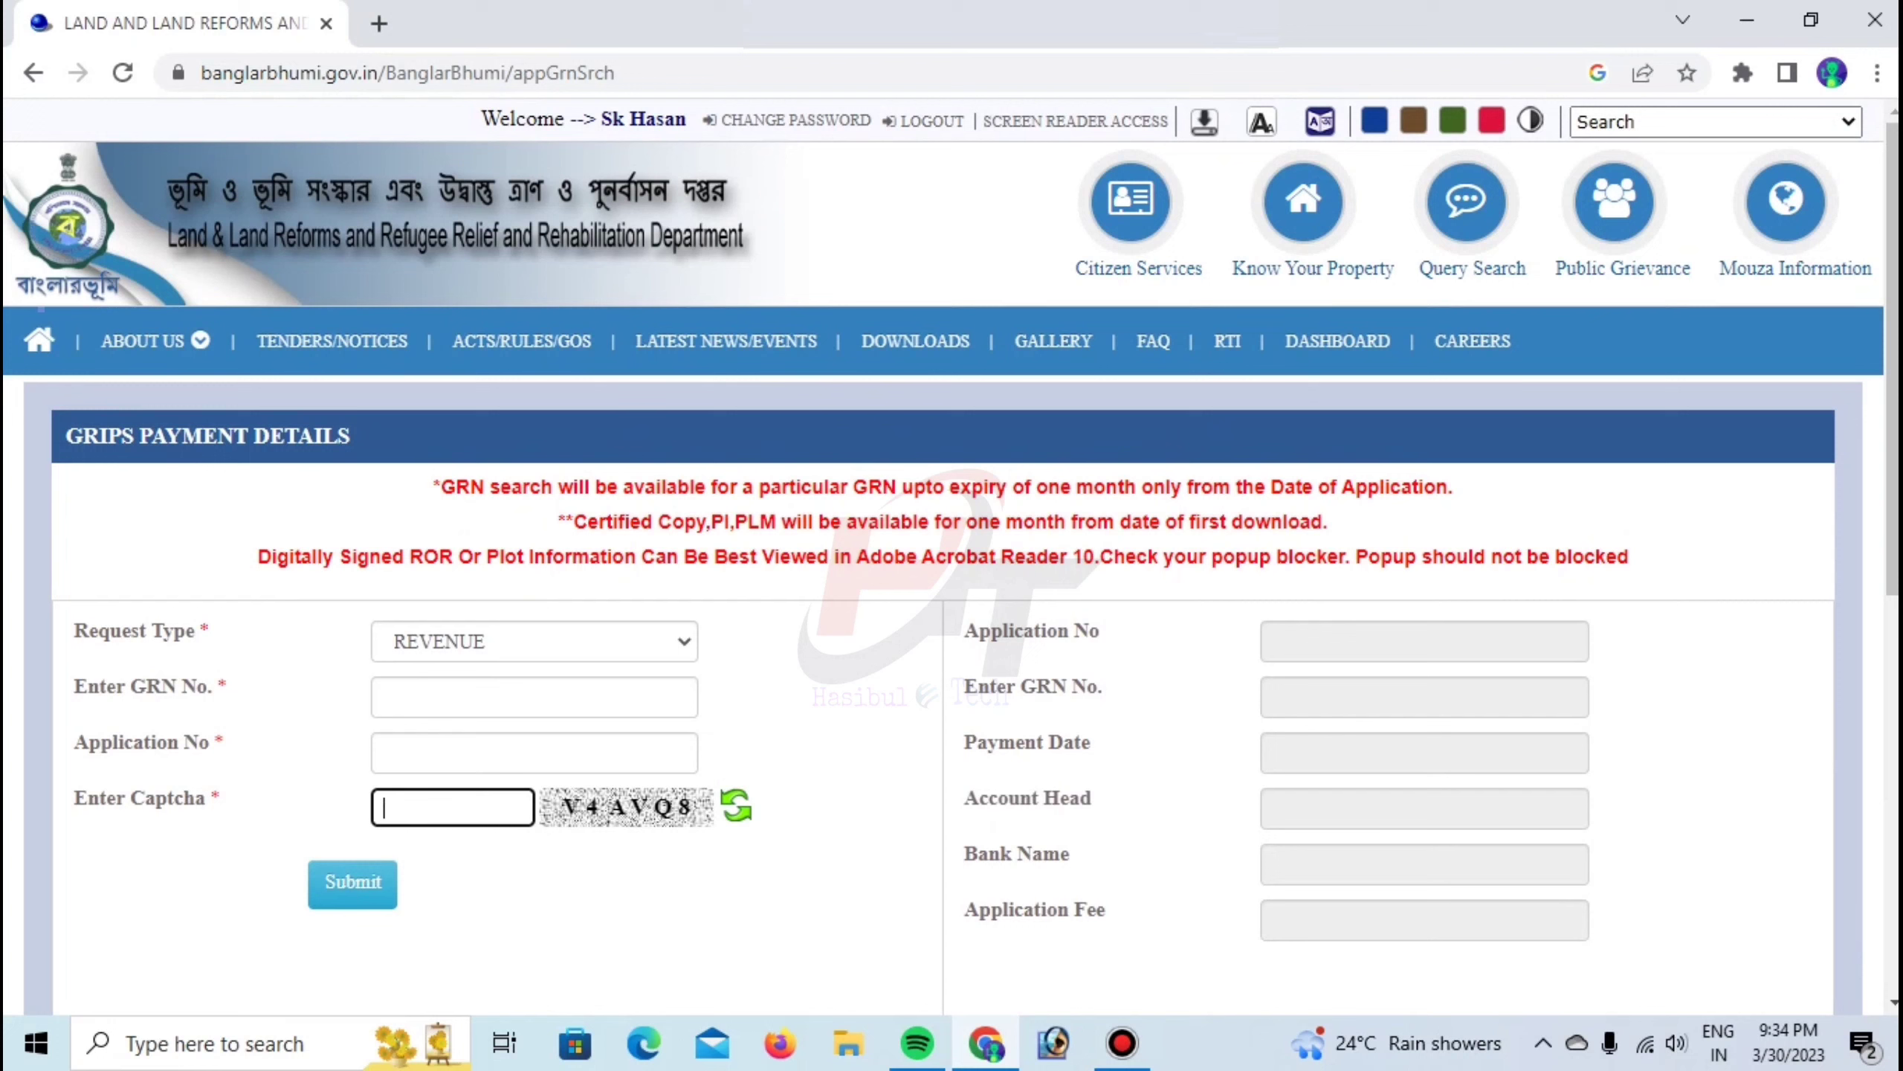